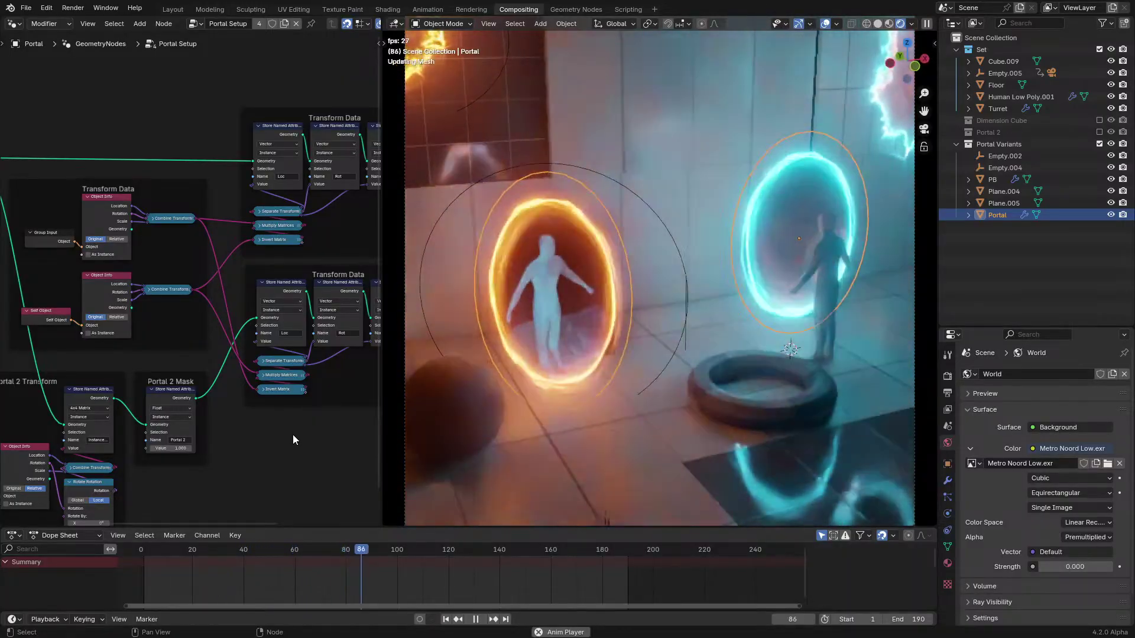
Stop the animation playback and test a free rotation of the Portal object in solid view, leaving its orientation as it was
{"action": "key", "text": "space"}
{"action": "mouse_move", "coordinate": [648, 222]}
{"action": "middle_mouse_down"}
{"action": "mouse_move", "coordinate": [650, 275]}
{"action": "mouse_move", "coordinate": [633, 237]}
{"action": "mouse_move", "coordinate": [623, 272]}
{"action": "mouse_move", "coordinate": [833, 246]}
{"action": "mouse_move", "coordinate": [719, 266]}
{"action": "mouse_move", "coordinate": [666, 289]}
{"action": "middle_mouse_up"}
{"action": "key", "text": "z"}
{"action": "left_click", "coordinate": [774, 321]}
{"action": "key", "text": "r"}
{"action": "key", "text": "r"}
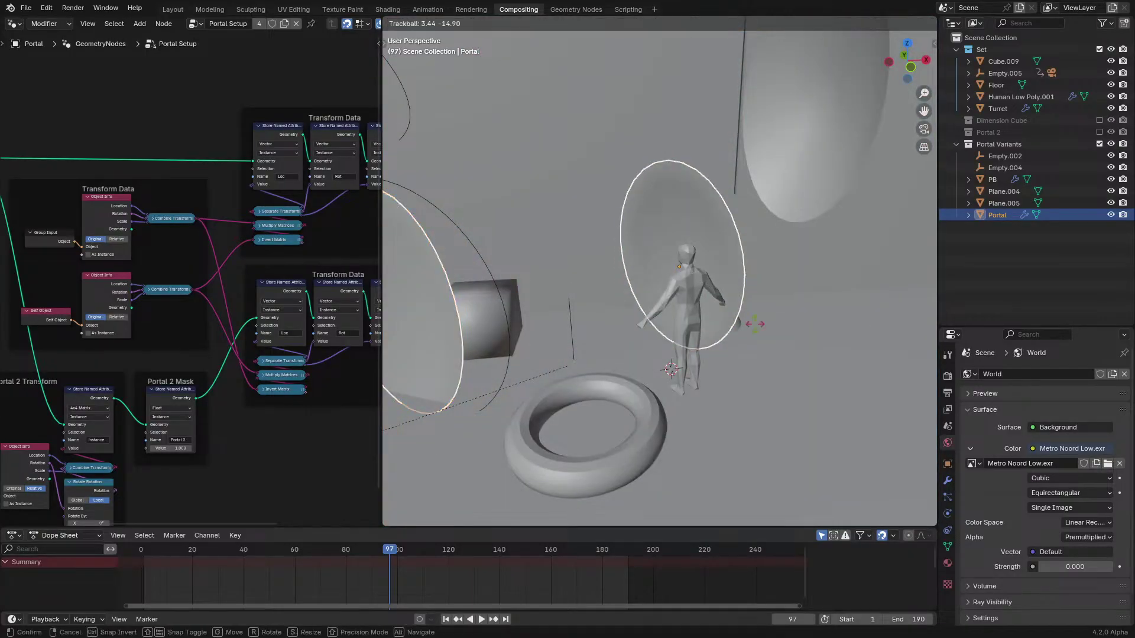
{"action": "right_click", "coordinate": [615, 262]}
{"action": "middle_click_drag", "start_coordinate": [614, 267], "coordinate": [711, 258]}
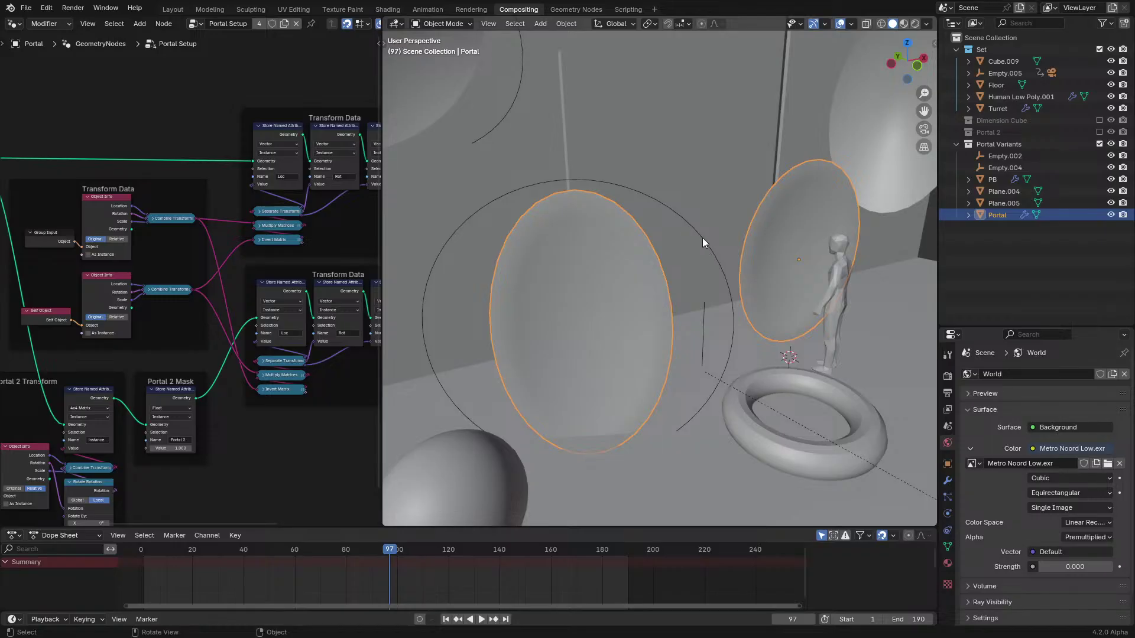
Select Empty.002 around the orange portal, switch to rendered view and test rotating the empty freely
{"action": "left_click", "coordinate": [702, 237]}
{"action": "key", "text": "r"}
{"action": "right_click", "coordinate": [694, 226]}
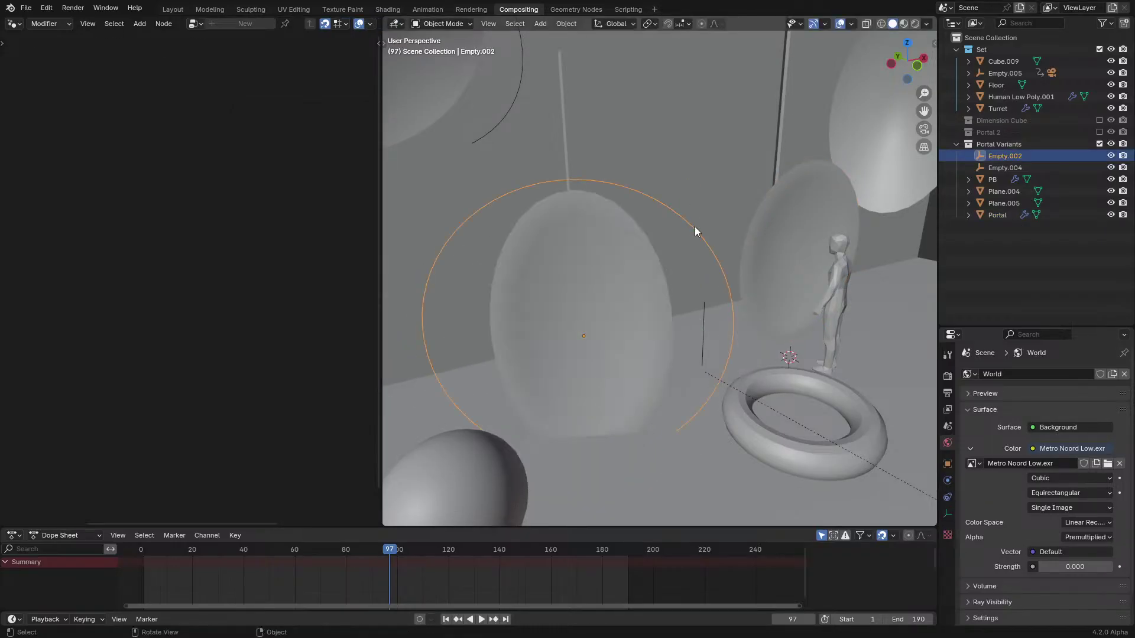
{"action": "key", "text": "z"}
{"action": "key", "text": "z"}
{"action": "scroll", "coordinate": [698, 266], "scroll_direction": "down", "scroll_amount": 1}
{"action": "key", "text": "r"}
{"action": "key", "text": "r"}
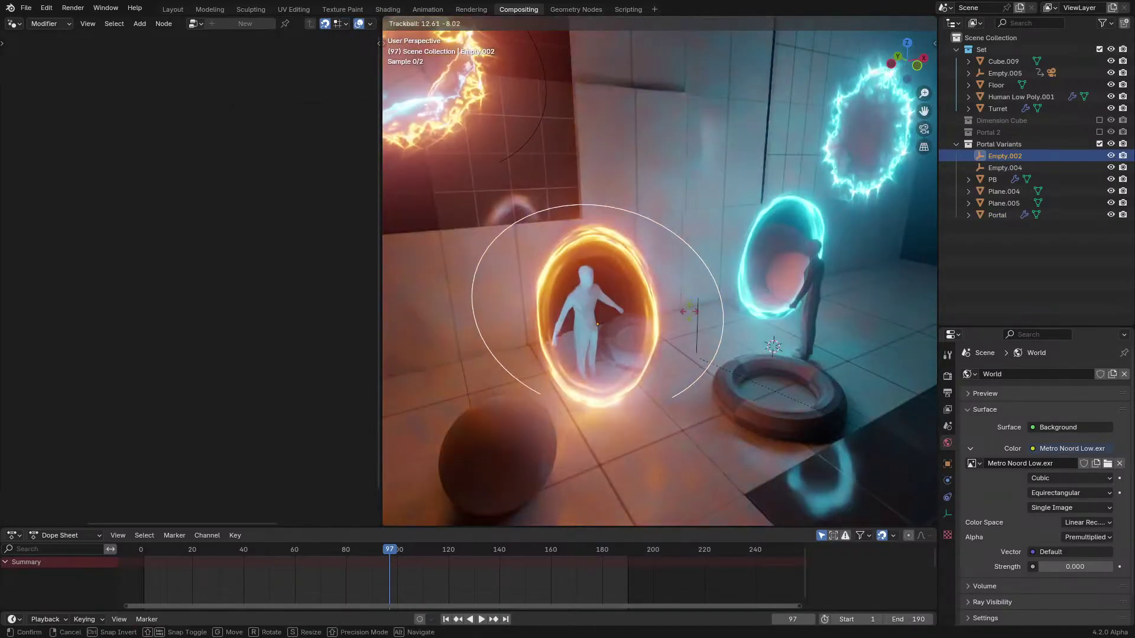
{"action": "right_click", "coordinate": [697, 284]}
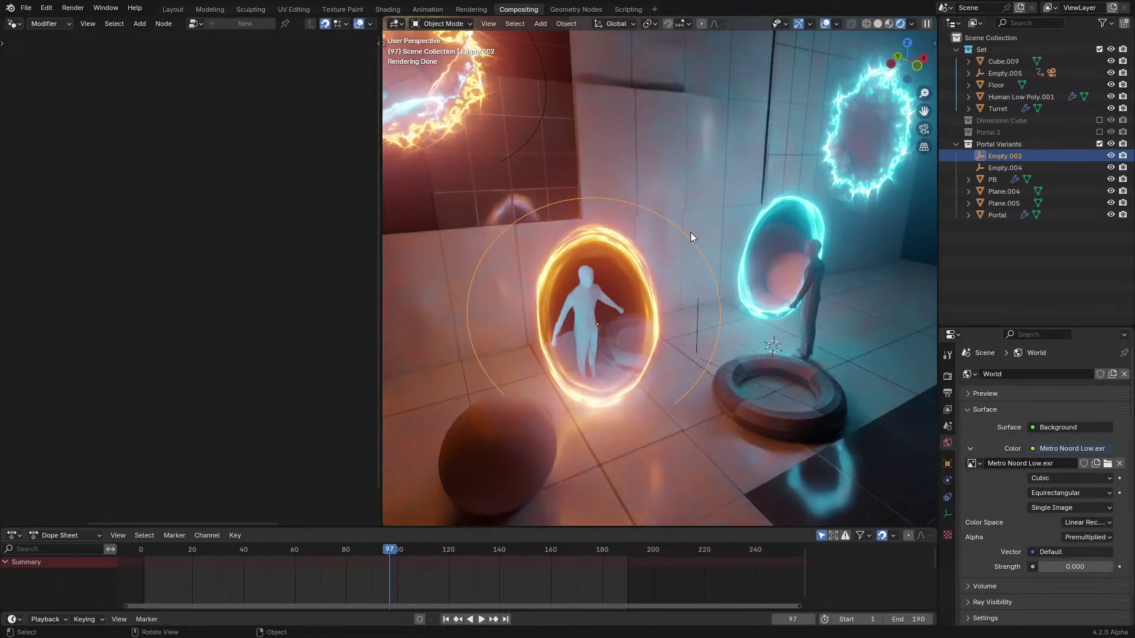
Show the scene's render settings and select the Portal object in the viewport
{"action": "left_click", "coordinate": [948, 376]}
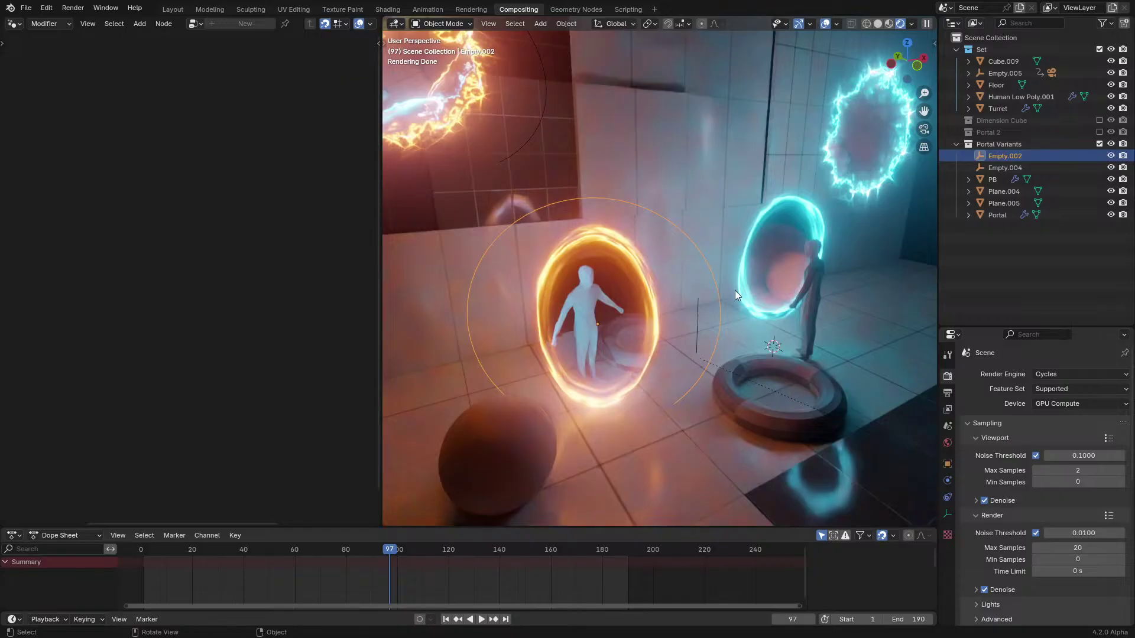
{"action": "middle_click_drag", "start_coordinate": [735, 291], "coordinate": [776, 261]}
{"action": "left_click", "coordinate": [776, 261]}
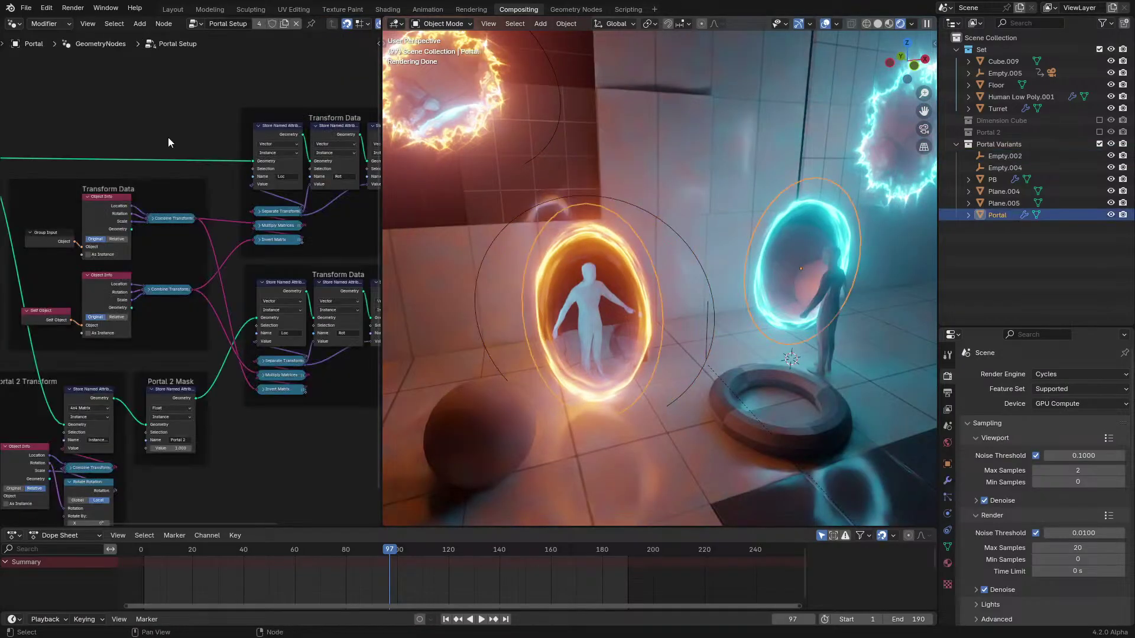
Open the Portals R material in a maximized Shader Editor and examine its node tree
{"action": "scroll", "coordinate": [13, 21], "scroll_direction": "down", "scroll_amount": 1, "text": "ctrl"}
{"action": "key", "text": "ctrl+space"}
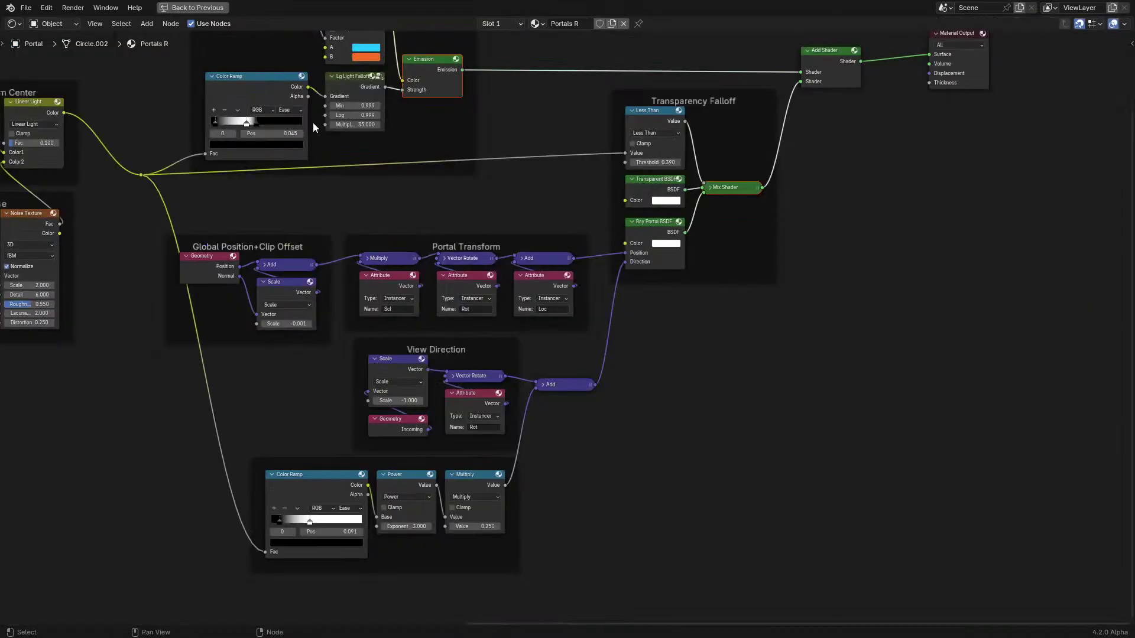
{"action": "left_click", "coordinate": [385, 195]}
{"action": "scroll", "coordinate": [385, 196], "scroll_direction": "down", "scroll_amount": 3}
{"action": "middle_click_drag", "start_coordinate": [376, 179], "coordinate": [400, 198]}
{"action": "scroll", "coordinate": [388, 204], "scroll_direction": "up", "scroll_amount": 3}
{"action": "middle_click_drag", "start_coordinate": [287, 205], "coordinate": [233, 285]}
{"action": "middle_click_drag", "start_coordinate": [632, 228], "coordinate": [370, 284]}
Restore the split layout and preview the Emission node alone on the portals
{"action": "key", "text": "ctrl+space"}
{"action": "scroll", "coordinate": [183, 211], "scroll_direction": "up", "scroll_amount": 3}
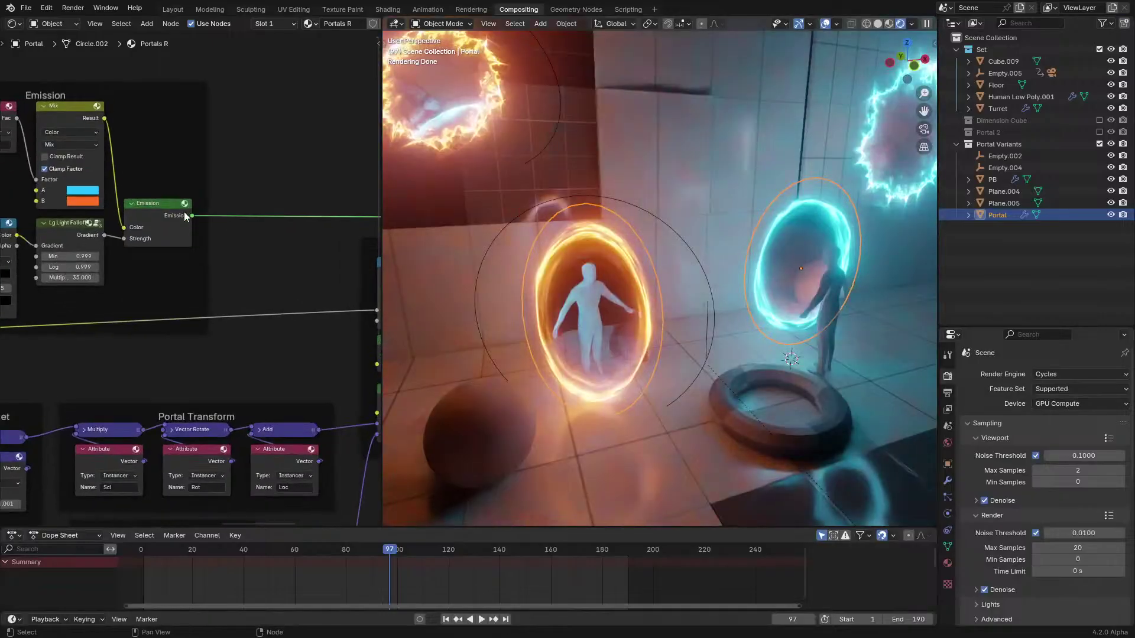
{"action": "left_click", "coordinate": [175, 215], "text": "ctrl+shift"}
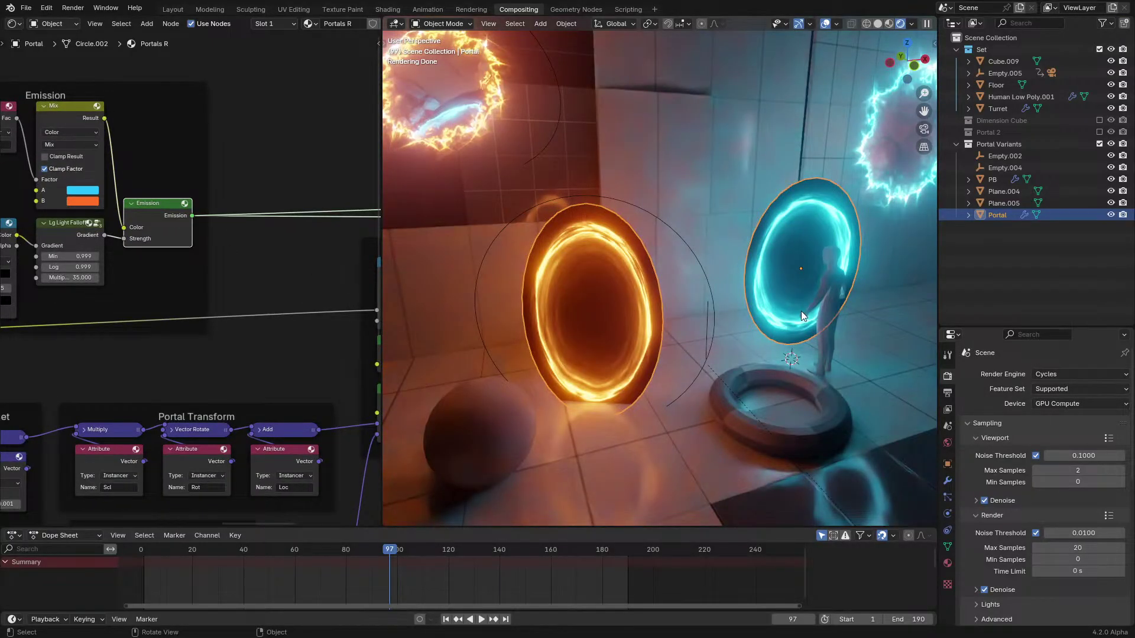
Preview the Transparency Falloff group's Mix Shader and examine both portals from several angles
{"action": "middle_click_drag", "start_coordinate": [184, 283], "coordinate": [83, 286]}
{"action": "scroll", "coordinate": [187, 281], "scroll_direction": "down", "scroll_amount": 2}
{"action": "left_click", "coordinate": [237, 311], "text": "ctrl+shift"}
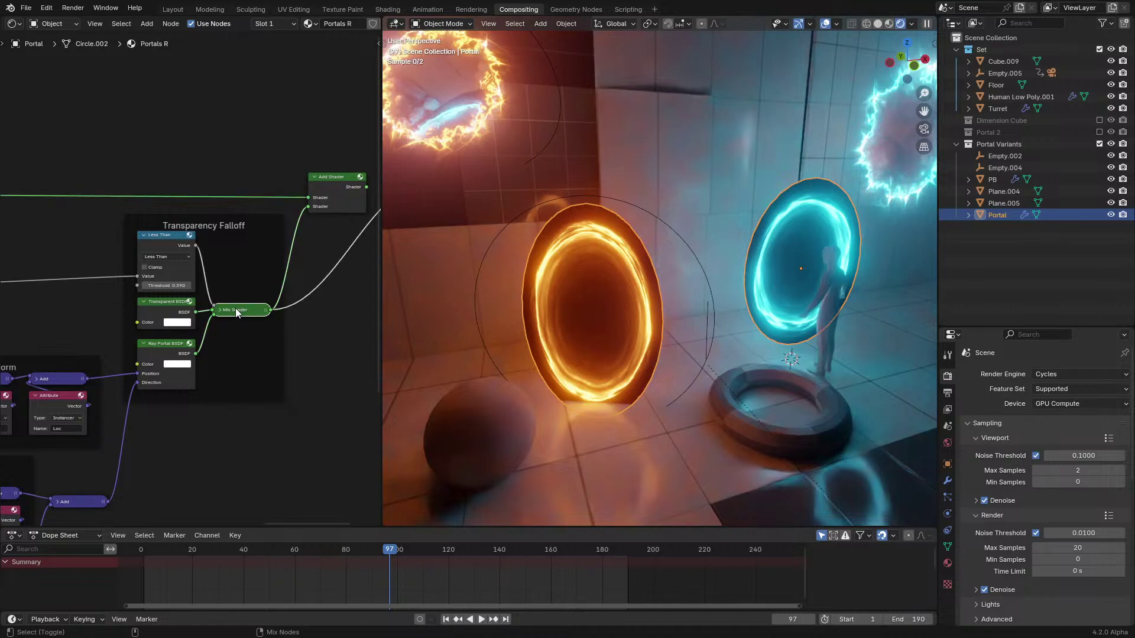
{"action": "mouse_move", "coordinate": [617, 335]}
{"action": "middle_mouse_down"}
{"action": "mouse_move", "coordinate": [664, 319]}
{"action": "mouse_move", "coordinate": [601, 318]}
{"action": "middle_mouse_up"}
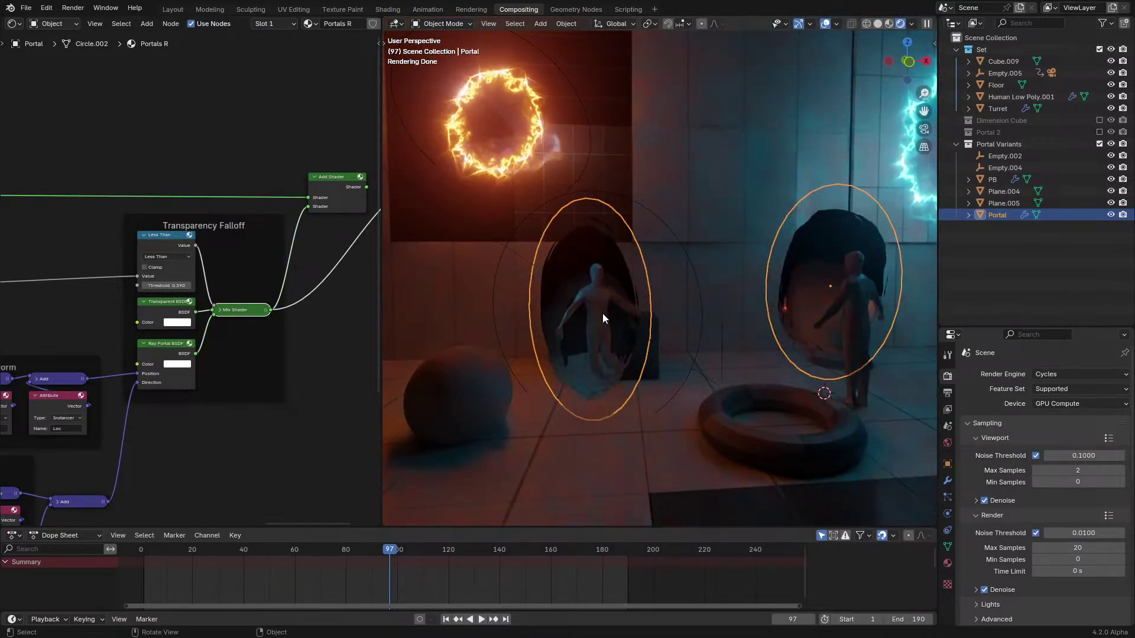
{"action": "middle_click_drag", "start_coordinate": [603, 318], "coordinate": [786, 284]}
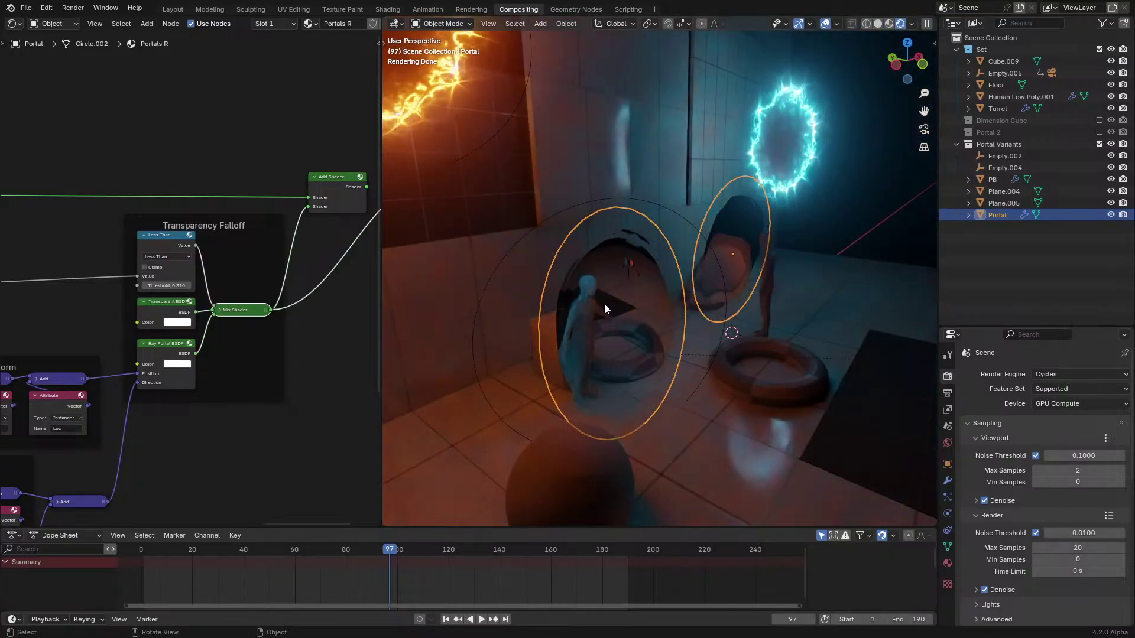
{"action": "middle_click_drag", "start_coordinate": [604, 304], "coordinate": [627, 309]}
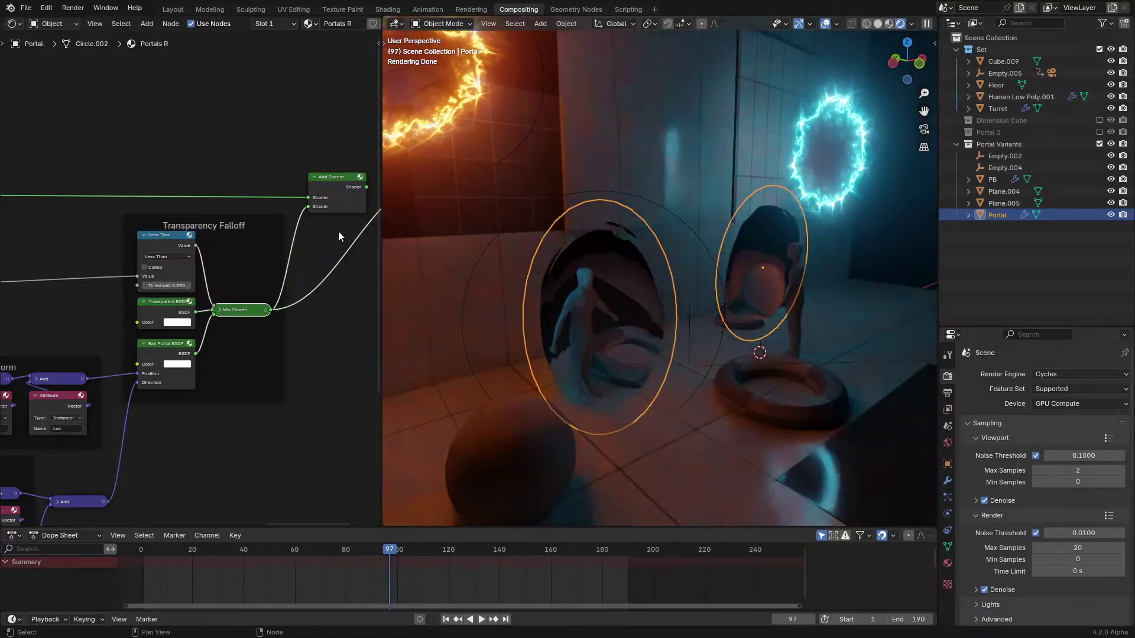
Compare the Add Shader preview with the Mix Shader preview and view the portals up close
{"action": "left_click", "coordinate": [338, 195], "text": "ctrl+shift"}
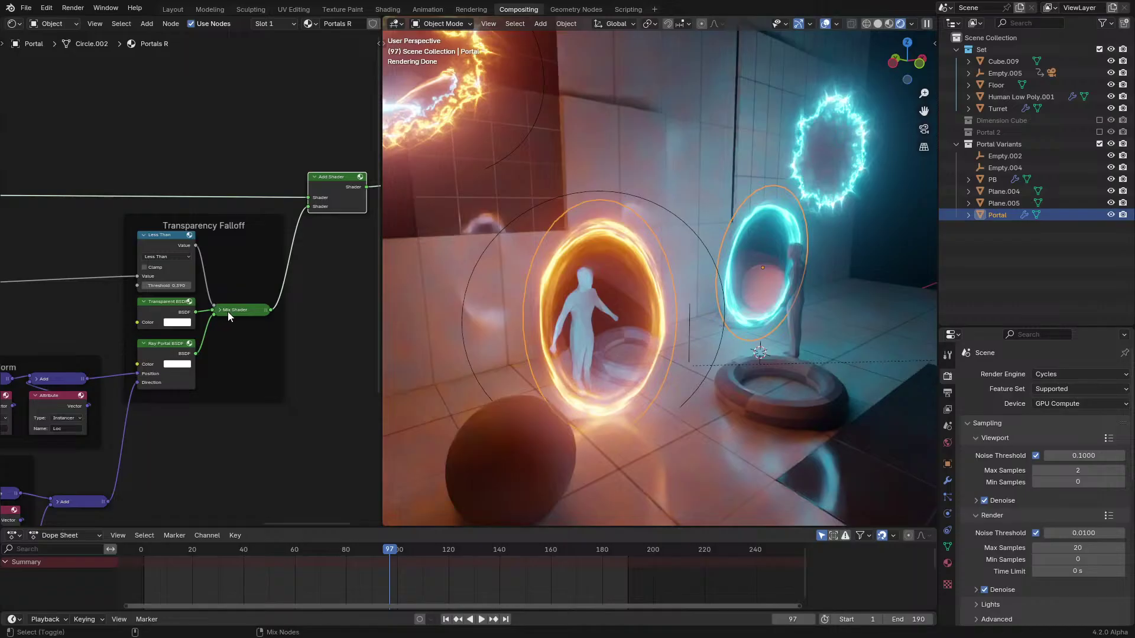
{"action": "left_click", "coordinate": [224, 310], "text": "ctrl+shift"}
{"action": "middle_click_drag", "start_coordinate": [571, 328], "coordinate": [607, 316]}
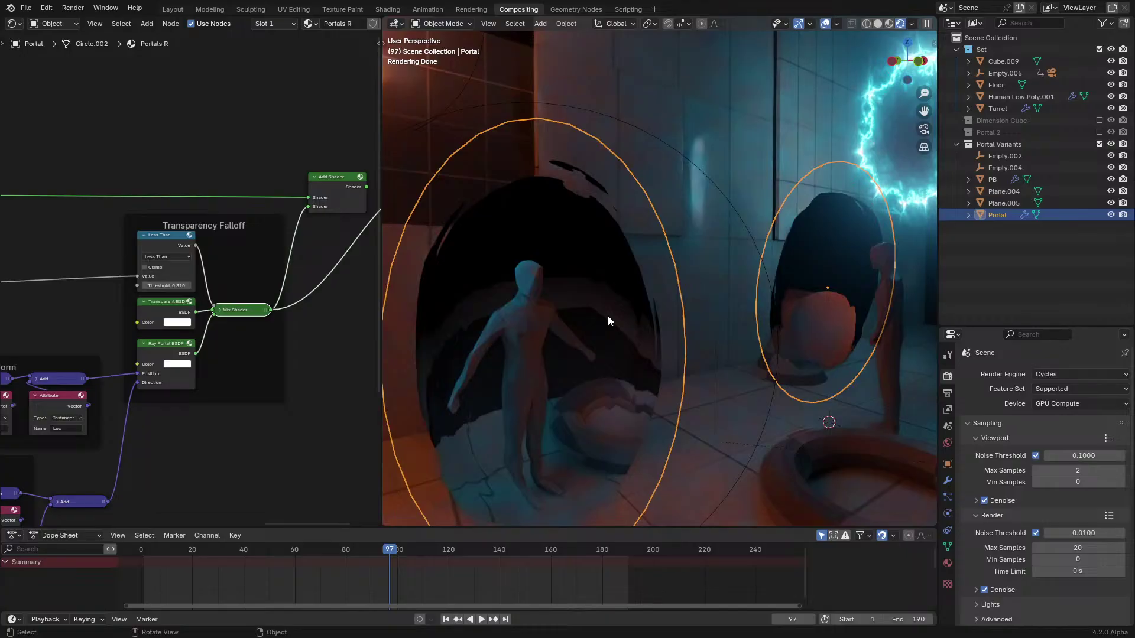
Examine the Global Position+Clip Offset and Portal Transform nodes that feed the Ray Portal BSDF's Position
{"action": "middle_click_drag", "start_coordinate": [207, 402], "coordinate": [456, 267]}
{"action": "key", "text": "ctrl+space"}
{"action": "scroll", "coordinate": [455, 267], "scroll_direction": "up", "scroll_amount": 1}
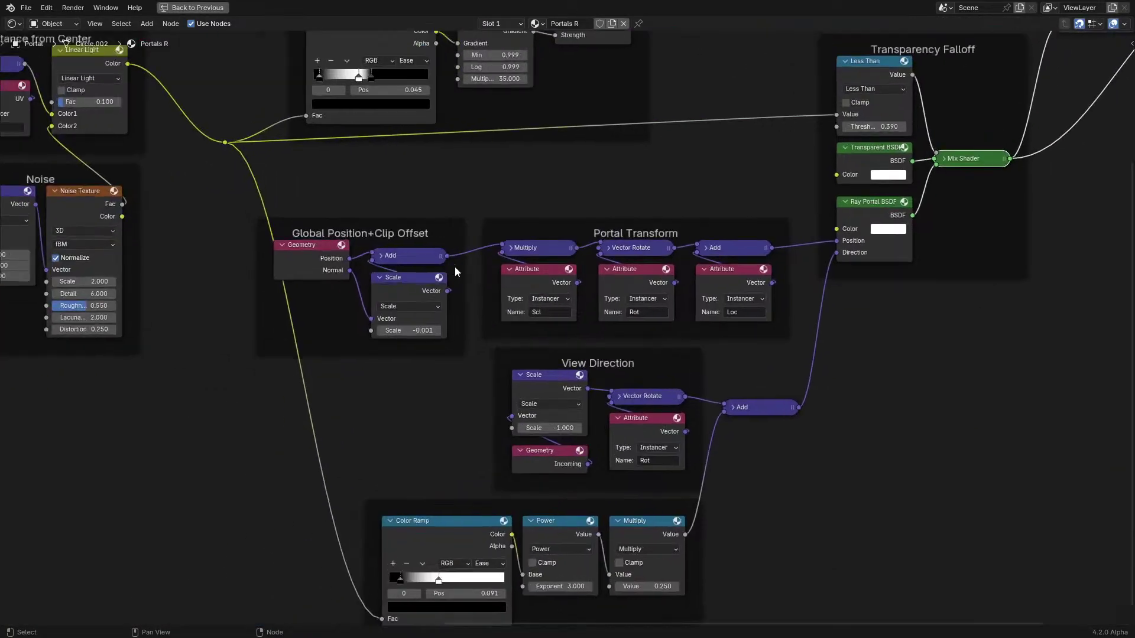
{"action": "scroll", "coordinate": [455, 268], "scroll_direction": "up", "scroll_amount": 1}
{"action": "left_click", "coordinate": [246, 238]}
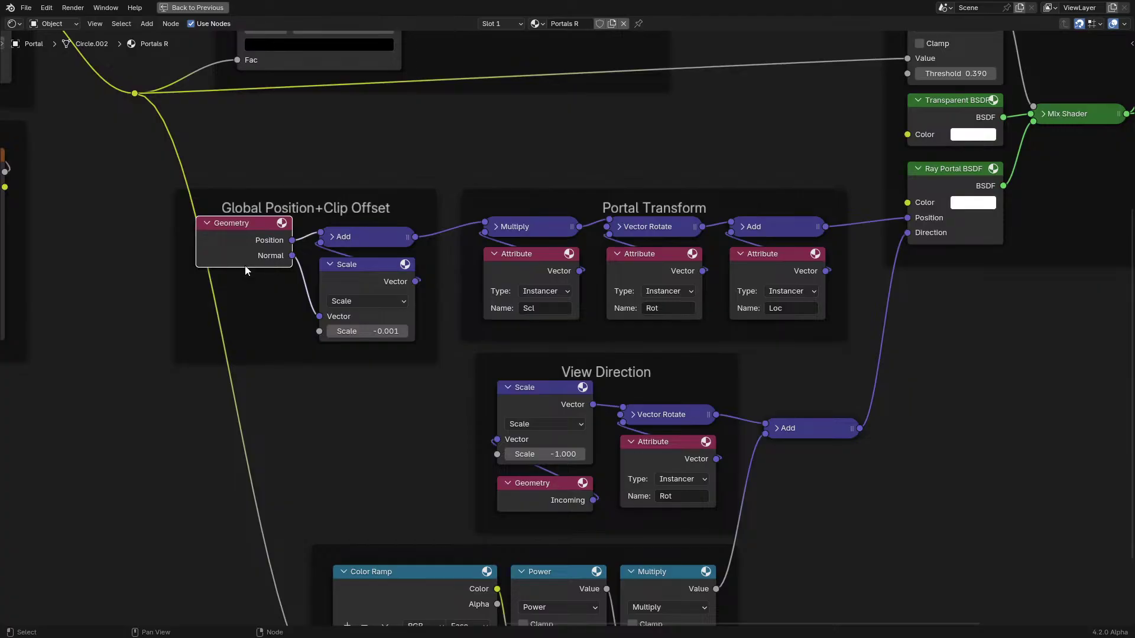
{"action": "middle_click_drag", "start_coordinate": [421, 231], "coordinate": [273, 268]}
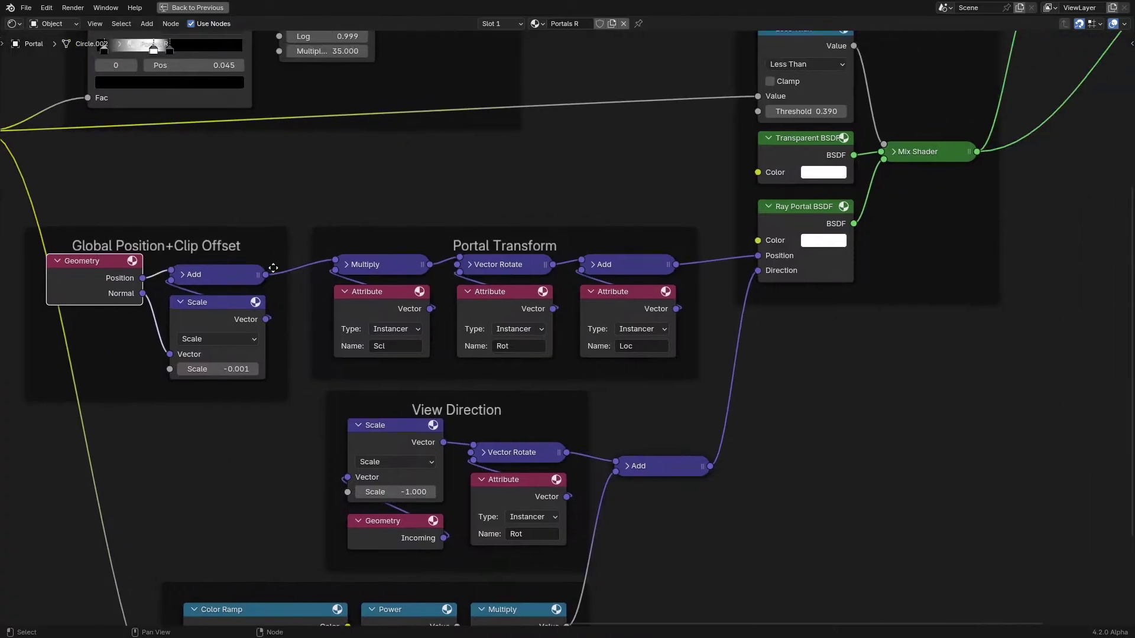
{"action": "left_click_drag", "start_coordinate": [317, 195], "coordinate": [661, 332]}
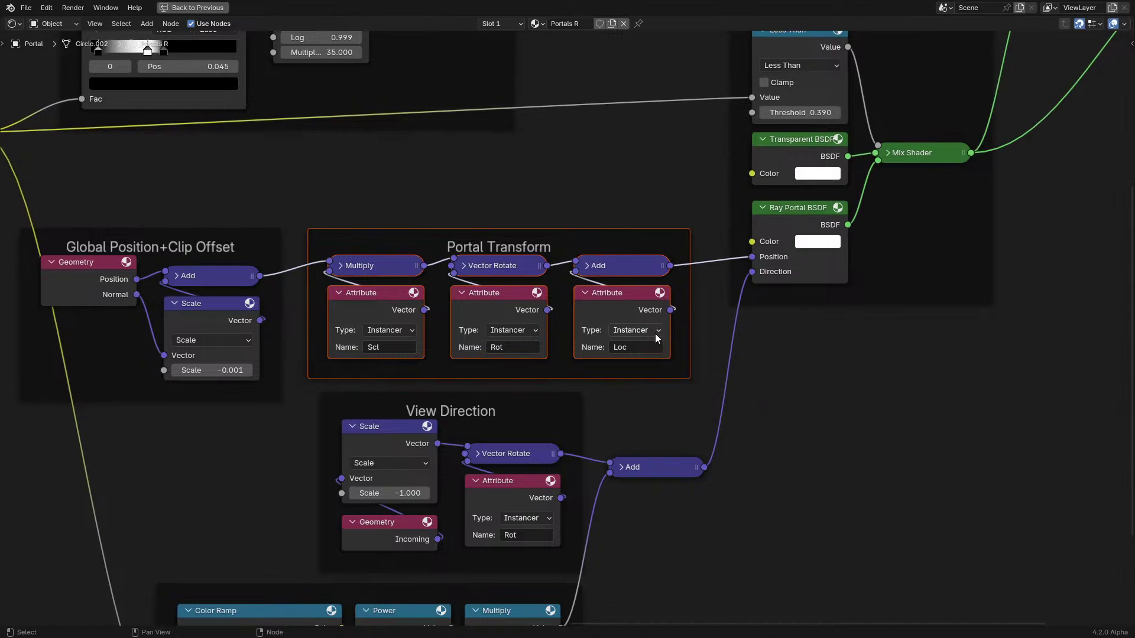
{"action": "key", "text": "ctrl+space"}
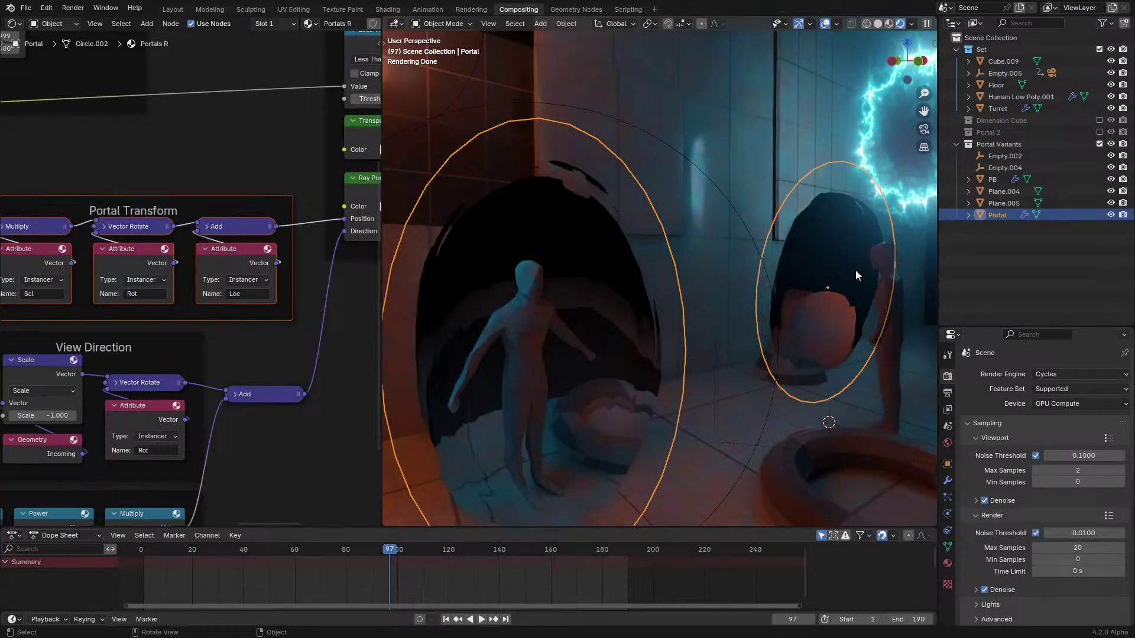
Examine the View Direction nodes that feed the Ray Portal BSDF's Direction and highlight their frame
{"action": "middle_click_drag", "start_coordinate": [171, 438], "coordinate": [228, 375]}
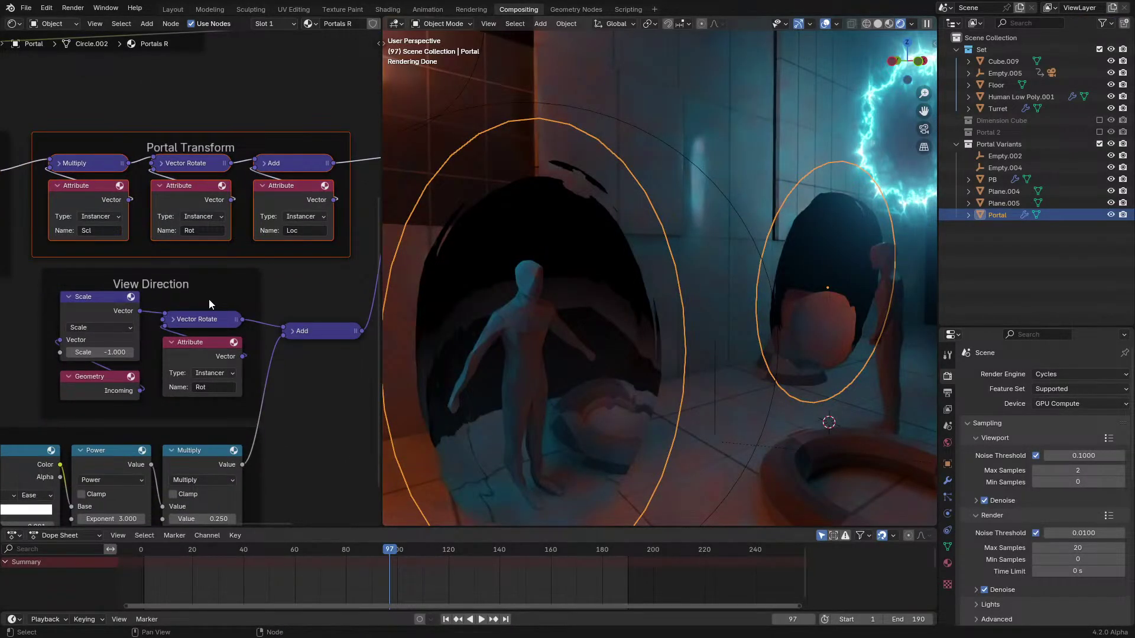
{"action": "middle_click_drag", "start_coordinate": [223, 346], "coordinate": [253, 315]}
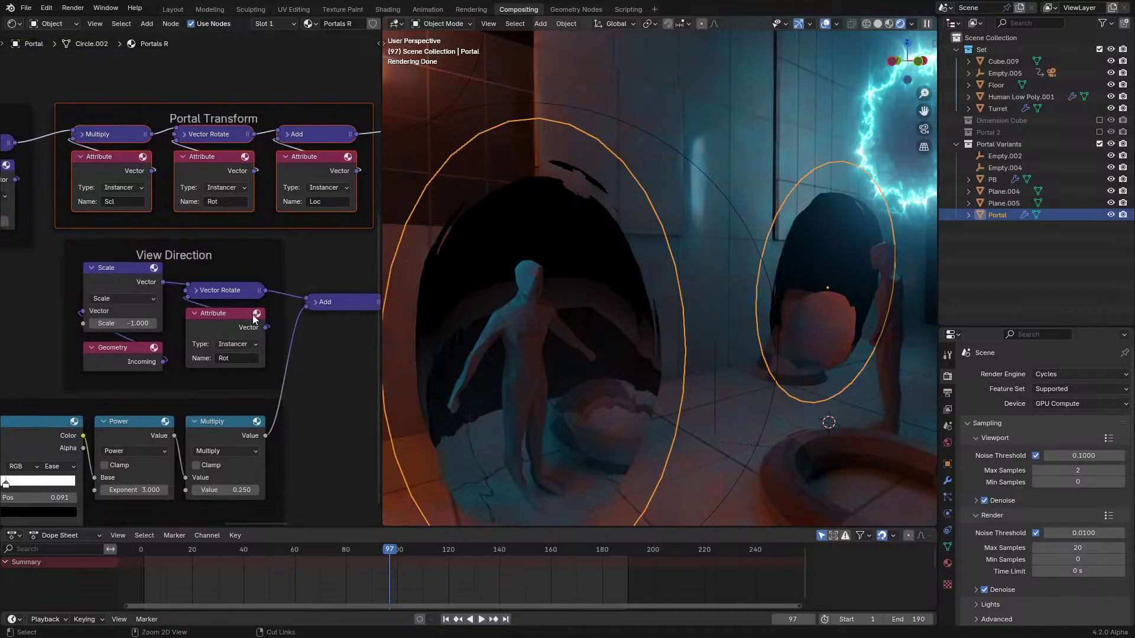
{"action": "key", "text": "ctrl+space"}
{"action": "scroll", "coordinate": [396, 319], "scroll_direction": "down", "scroll_amount": 1}
{"action": "scroll", "coordinate": [396, 316], "scroll_direction": "down", "scroll_amount": 1}
{"action": "left_click_drag", "start_coordinate": [405, 111], "coordinate": [701, 469]}
{"action": "scroll", "coordinate": [595, 286], "scroll_direction": "down", "scroll_amount": 1}
{"action": "middle_click_drag", "start_coordinate": [595, 286], "coordinate": [222, 583]}
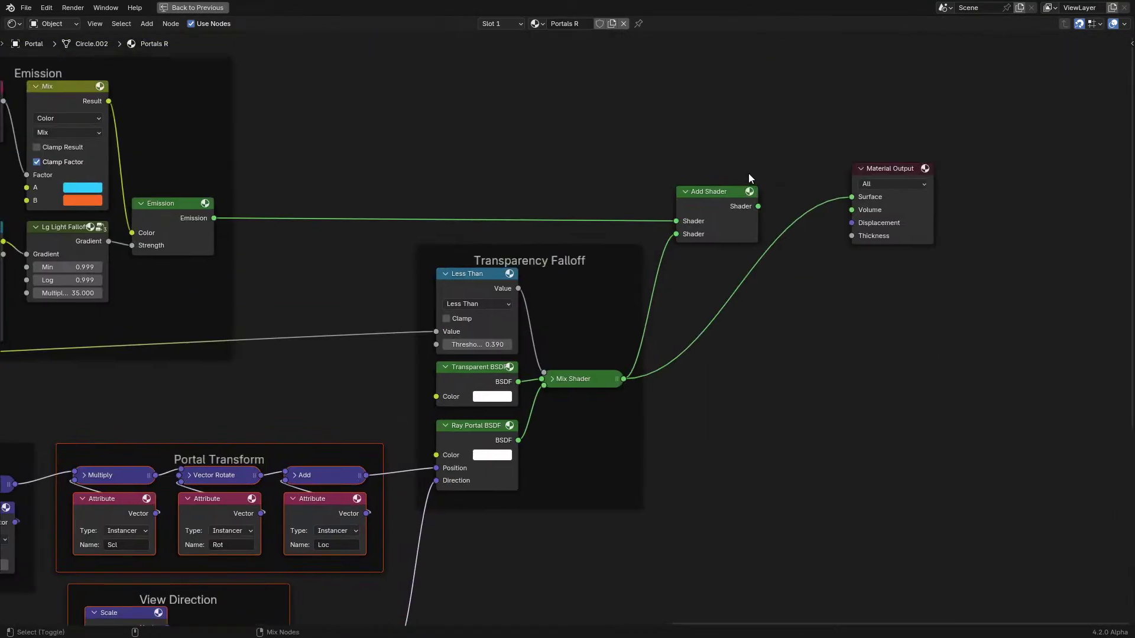
Reconnect the Add Shader to the Material Output and return to the split layout
{"action": "left_click", "coordinate": [730, 199]}
{"action": "middle_click_drag", "start_coordinate": [250, 380], "coordinate": [457, 195]}
{"action": "middle_click_drag", "start_coordinate": [248, 385], "coordinate": [332, 292]}
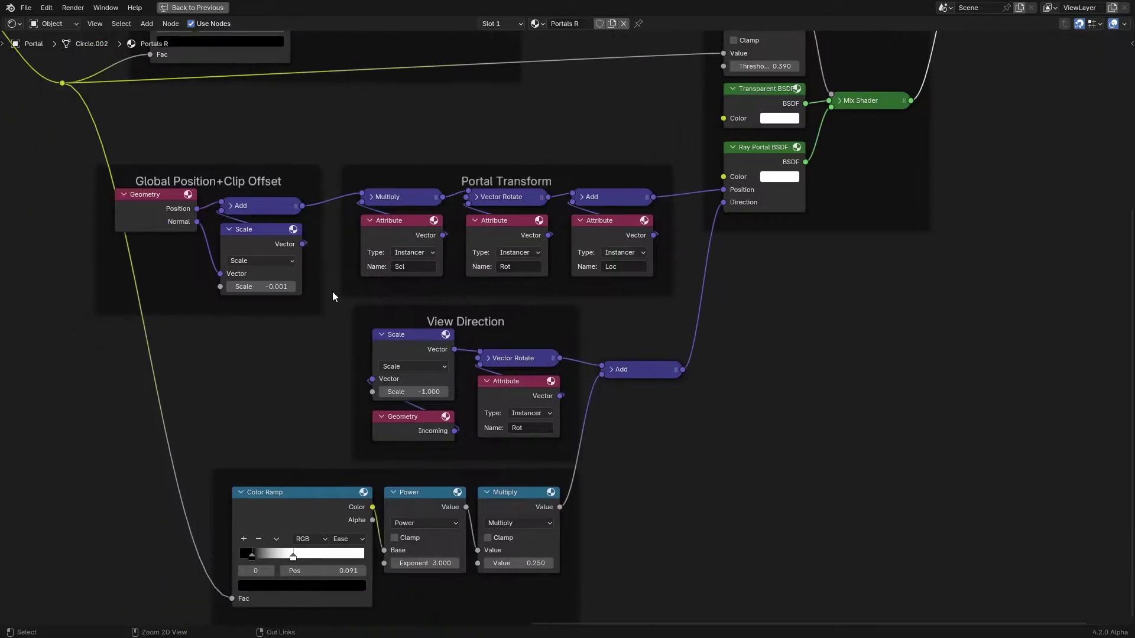
{"action": "key", "text": "ctrl+space"}
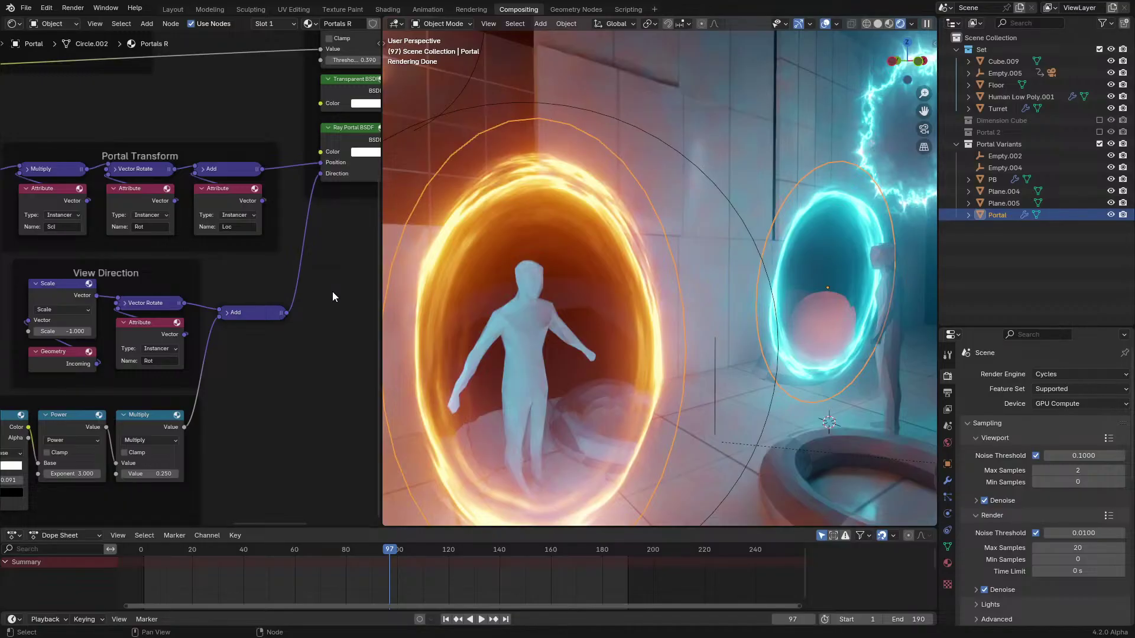
Highlight the Portal Transform, View Direction and Color Ramp distortion nodes in turn to examine their roles
{"action": "key", "text": "ctrl+space"}
{"action": "middle_click_drag", "start_coordinate": [320, 286], "coordinate": [352, 304]}
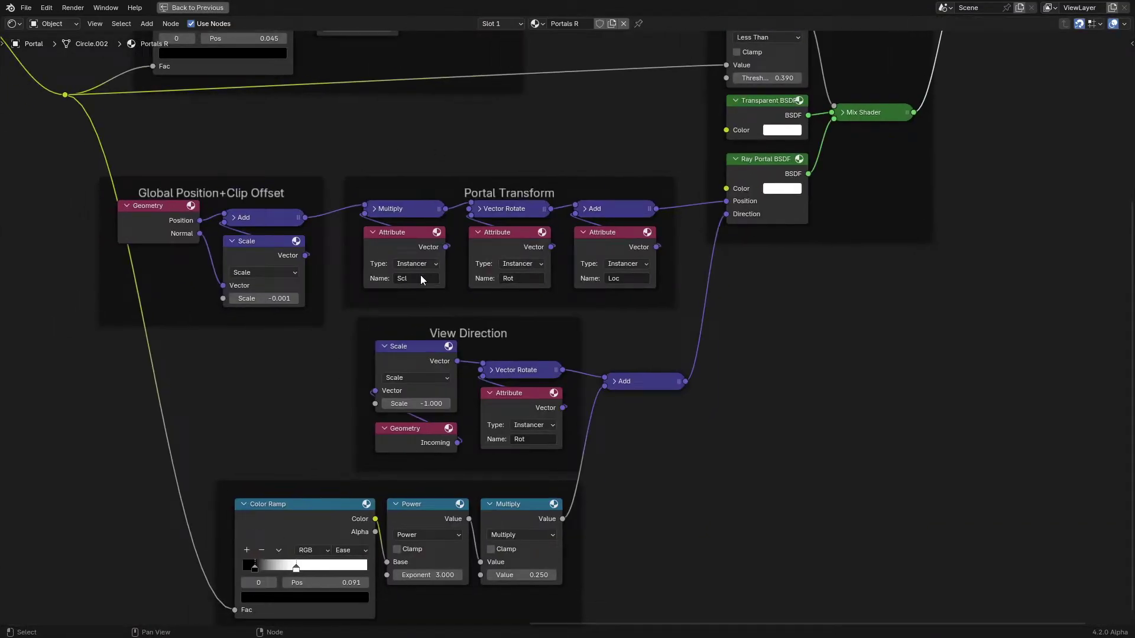
{"action": "left_click_drag", "start_coordinate": [337, 123], "coordinate": [634, 286]}
{"action": "left_click_drag", "start_coordinate": [314, 351], "coordinate": [556, 451]}
{"action": "left_click", "coordinate": [687, 438]}
{"action": "scroll", "coordinate": [688, 438], "scroll_direction": "down", "scroll_amount": 1}
{"action": "middle_click_drag", "start_coordinate": [613, 426], "coordinate": [662, 302]}
{"action": "left_click_drag", "start_coordinate": [235, 515], "coordinate": [605, 373]}
{"action": "key", "text": "ctrl+space"}
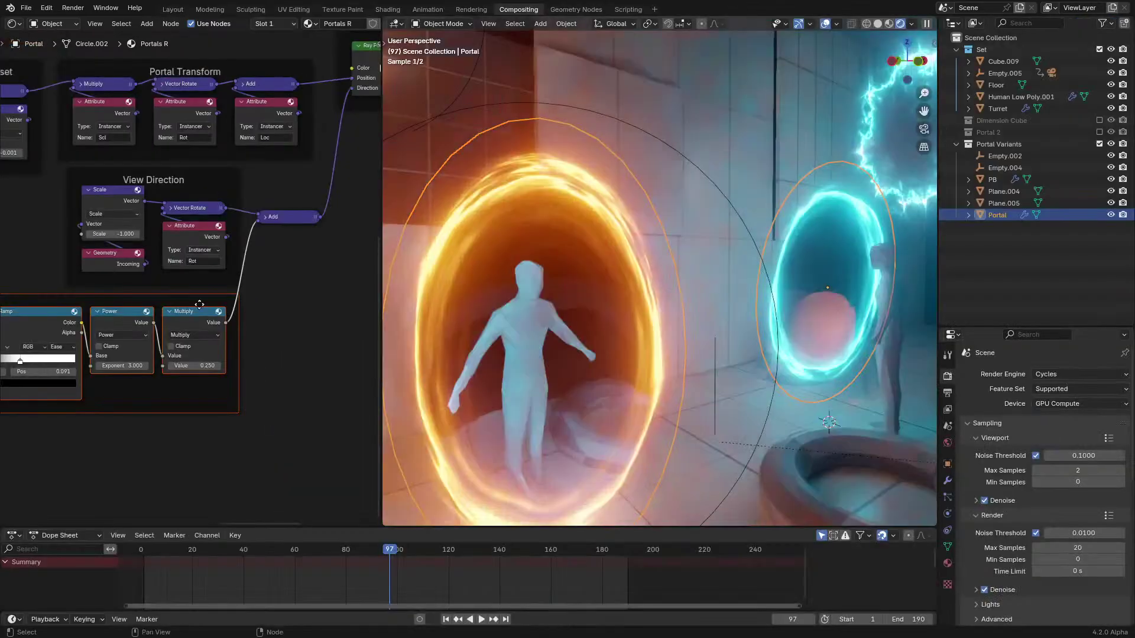
Undo the last action and examine the Add node that combines the view direction with the distortion, alongside the rendered portals
{"action": "key", "text": "ctrl+z"}
{"action": "middle_click_drag", "start_coordinate": [285, 227], "coordinate": [199, 334]}
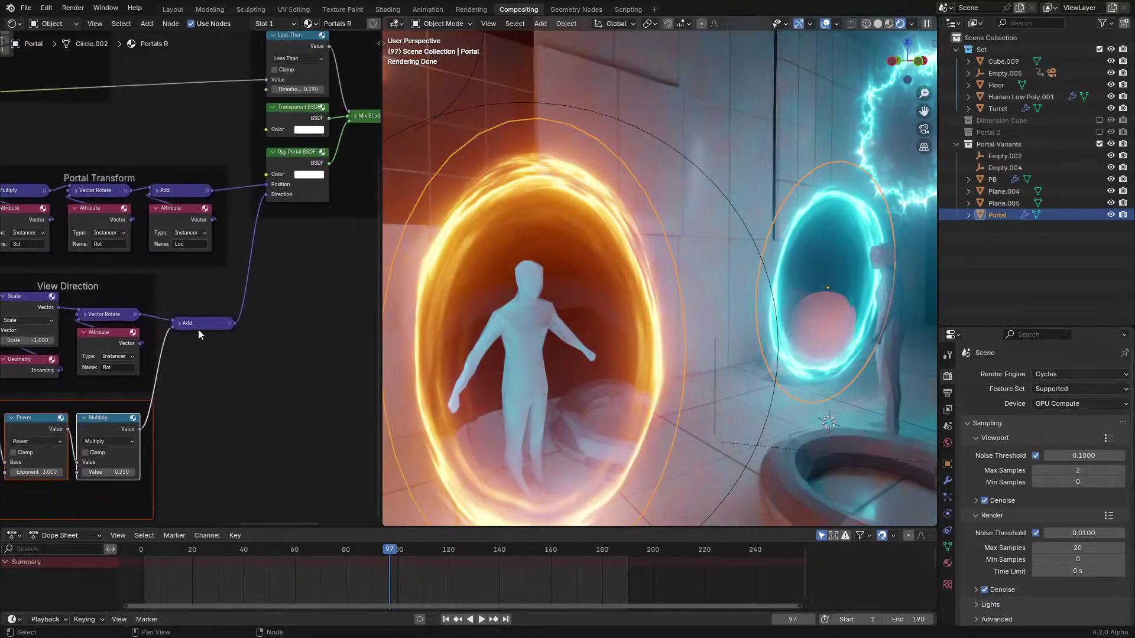
{"action": "left_click", "coordinate": [211, 326]}
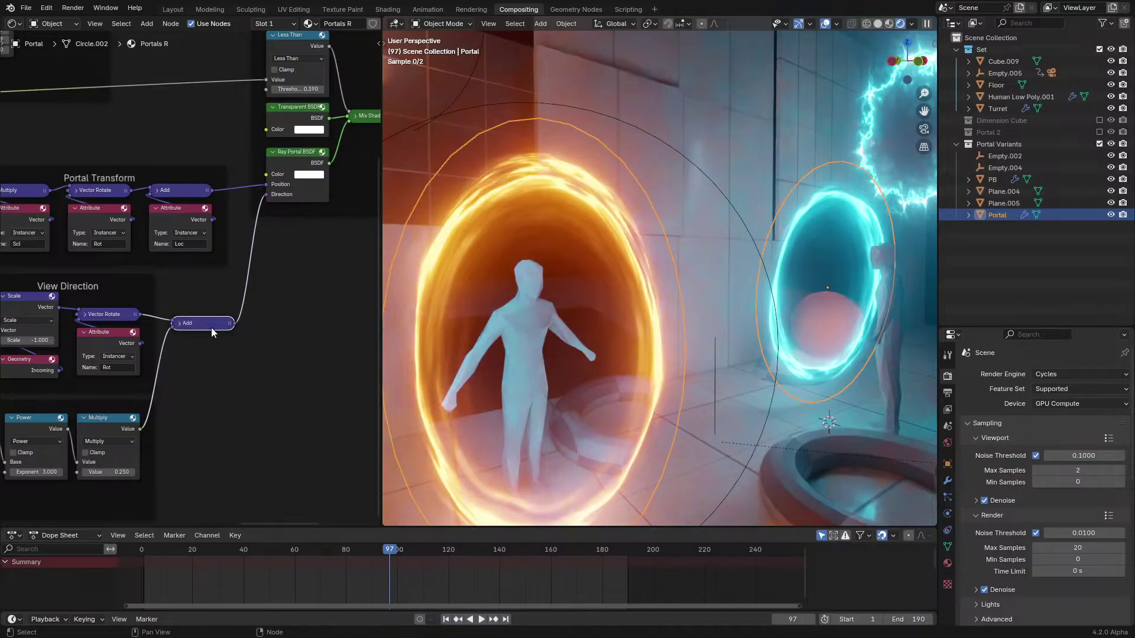
{"action": "middle_click_drag", "start_coordinate": [585, 322], "coordinate": [590, 319]}
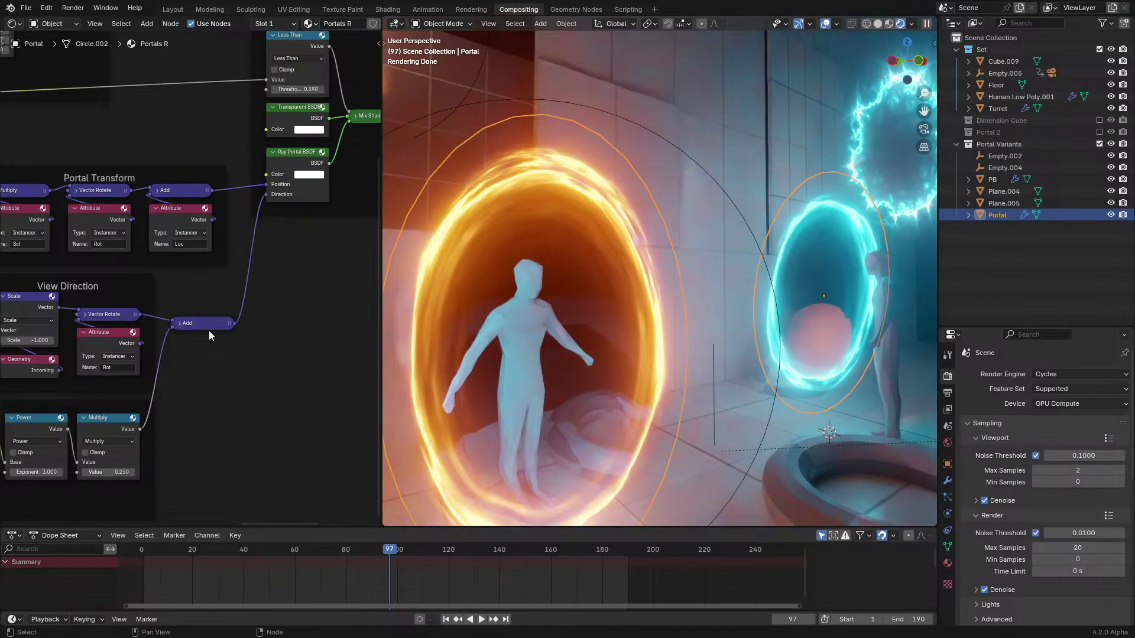
{"action": "middle_click_drag", "start_coordinate": [208, 331], "coordinate": [200, 361]}
Switch the maximized node editor to the Geometry Node Editor and examine the Portal Setup node group
{"action": "key", "text": "ctrl+space"}
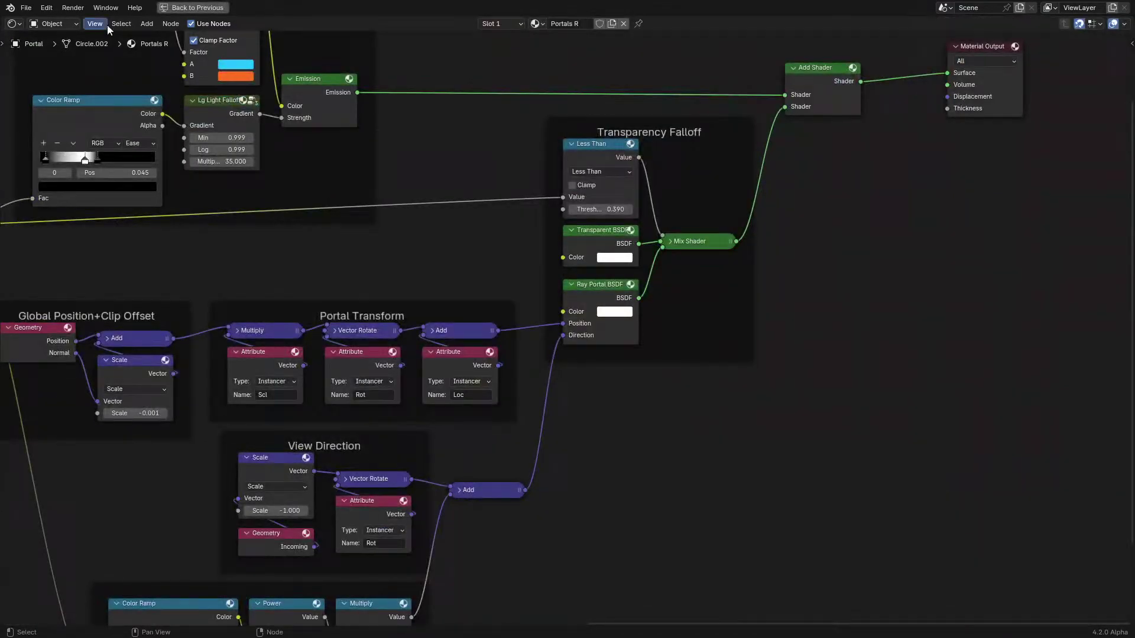
{"action": "left_click", "coordinate": [13, 25]}
{"action": "left_click", "coordinate": [59, 122]}
{"action": "scroll", "coordinate": [279, 341], "scroll_direction": "down", "scroll_amount": 4}
{"action": "scroll", "coordinate": [278, 217], "scroll_direction": "up", "scroll_amount": 3}
{"action": "middle_click_drag", "start_coordinate": [286, 337], "coordinate": [289, 261]}
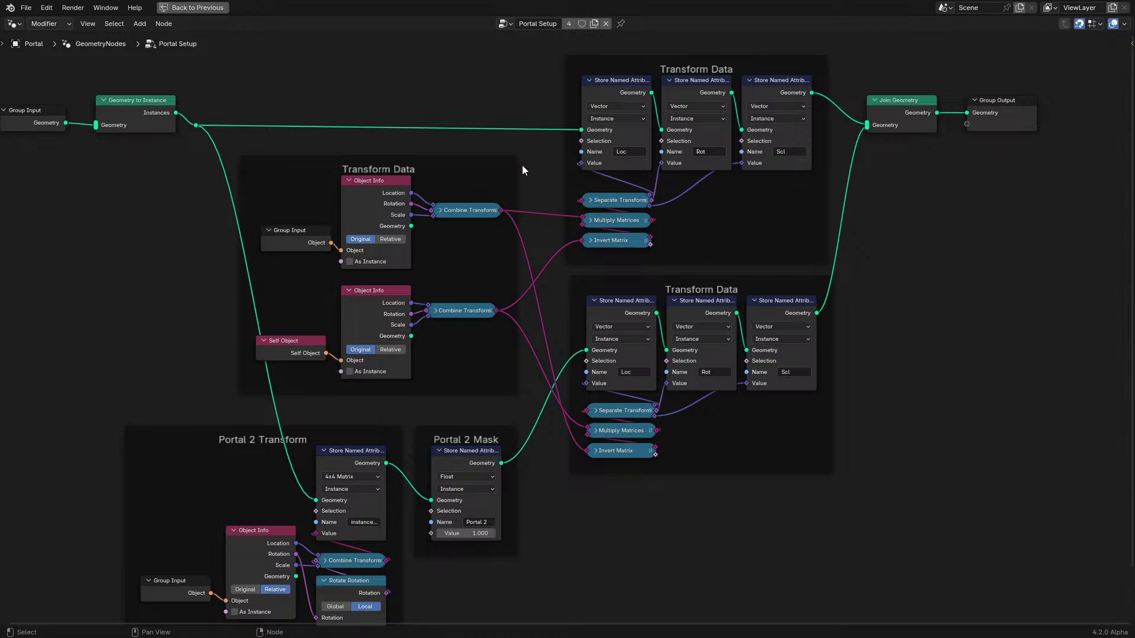
Restore the split layout and show the Portal object's GeometryNodes modifier settings
{"action": "key", "text": "ctrl+space"}
{"action": "left_click", "coordinate": [948, 464]}
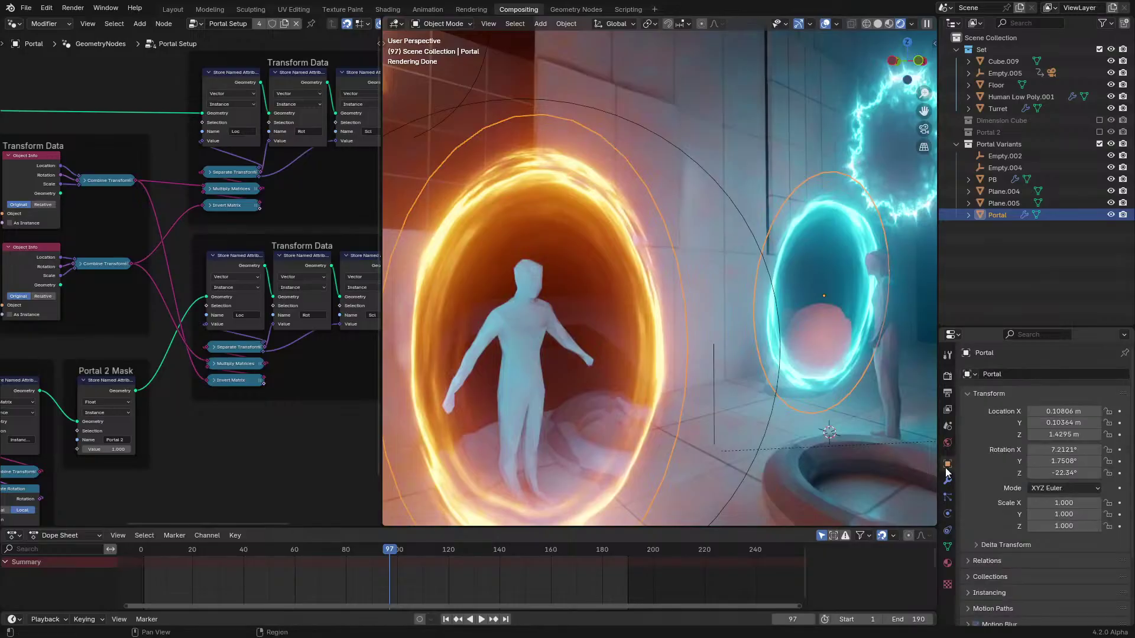
{"action": "left_click", "coordinate": [947, 481]}
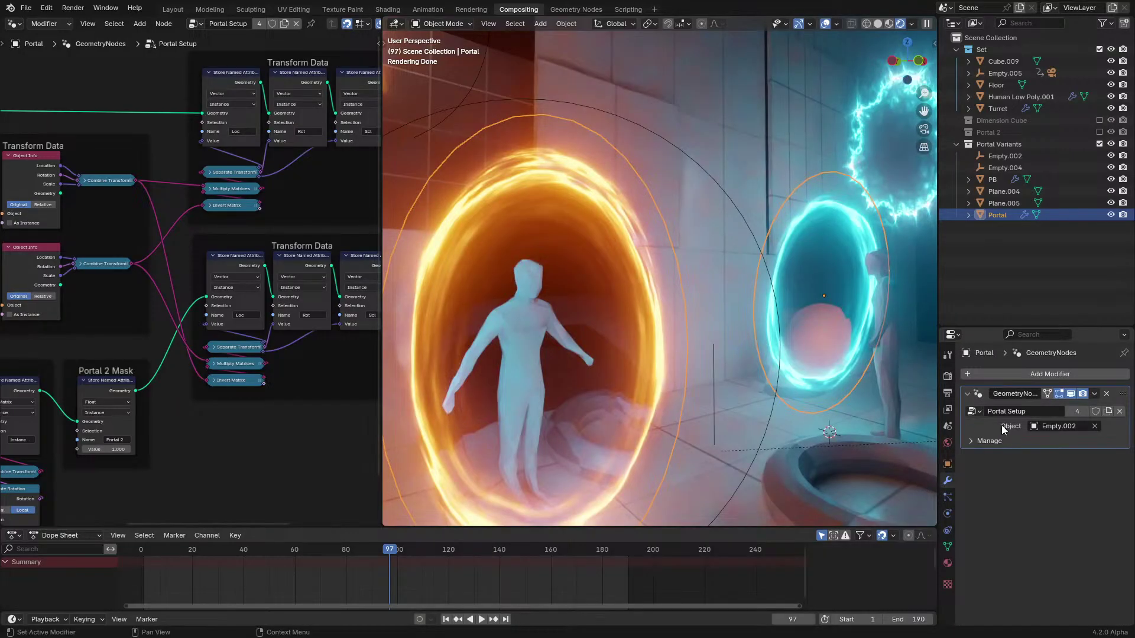
Try rotating the Empty.002 target freely to test how the linked portal follows, and reselect the Portal object
{"action": "left_click", "coordinate": [695, 159]}
{"action": "scroll", "coordinate": [686, 184], "scroll_direction": "down", "scroll_amount": 5}
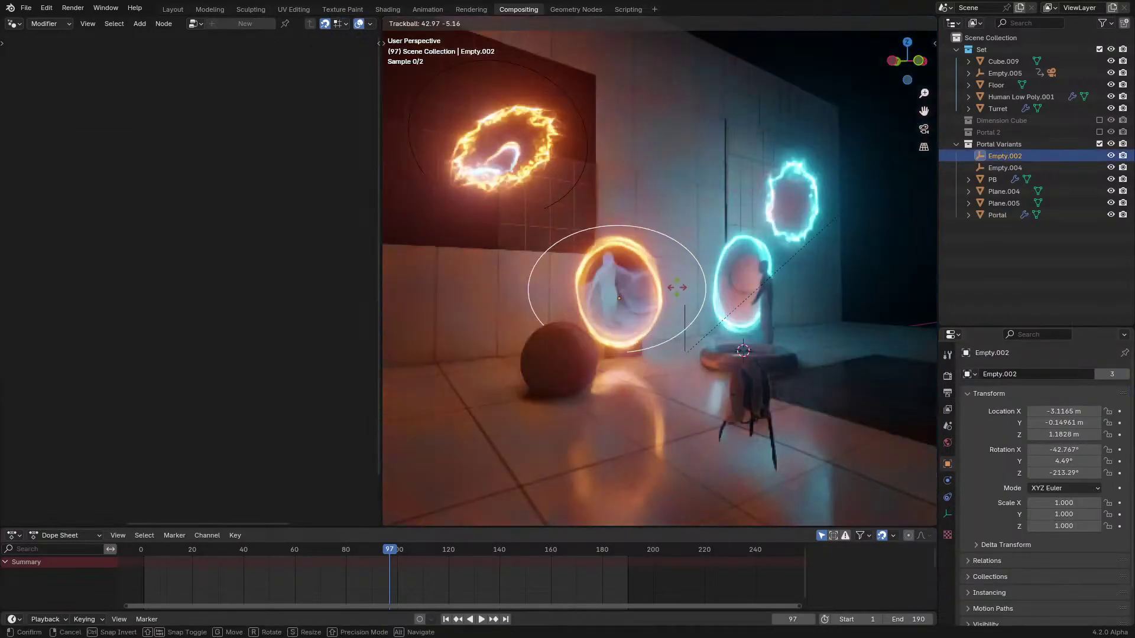
{"action": "key", "text": "g"}
{"action": "right_click", "coordinate": [567, 239]}
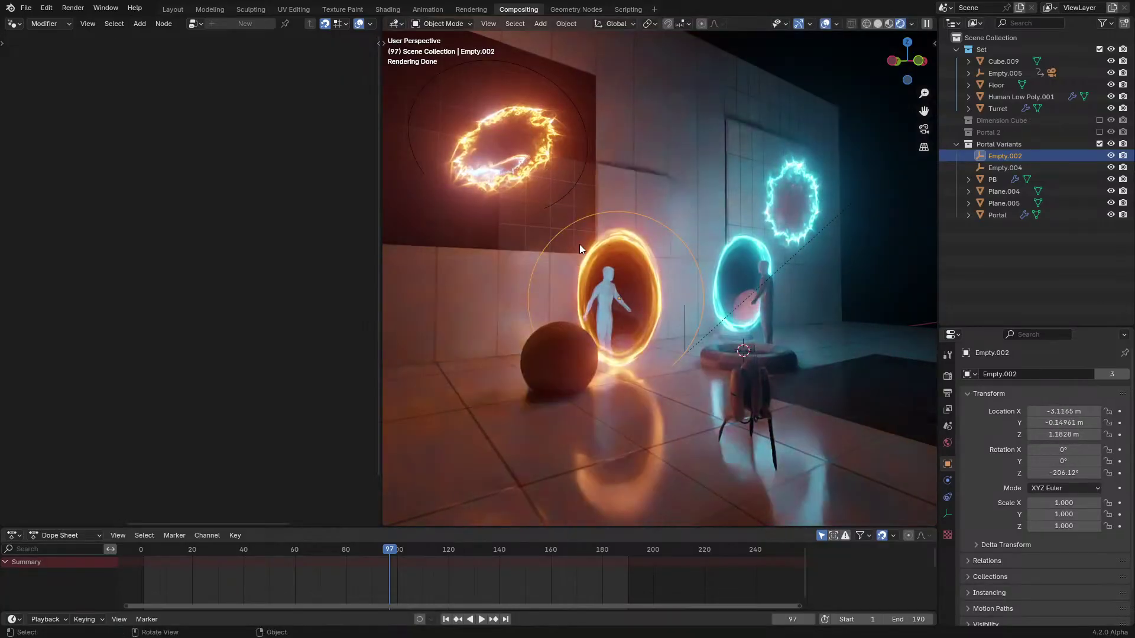
{"action": "left_click", "coordinate": [619, 265]}
{"action": "scroll", "coordinate": [607, 279], "scroll_direction": "up", "scroll_amount": 2}
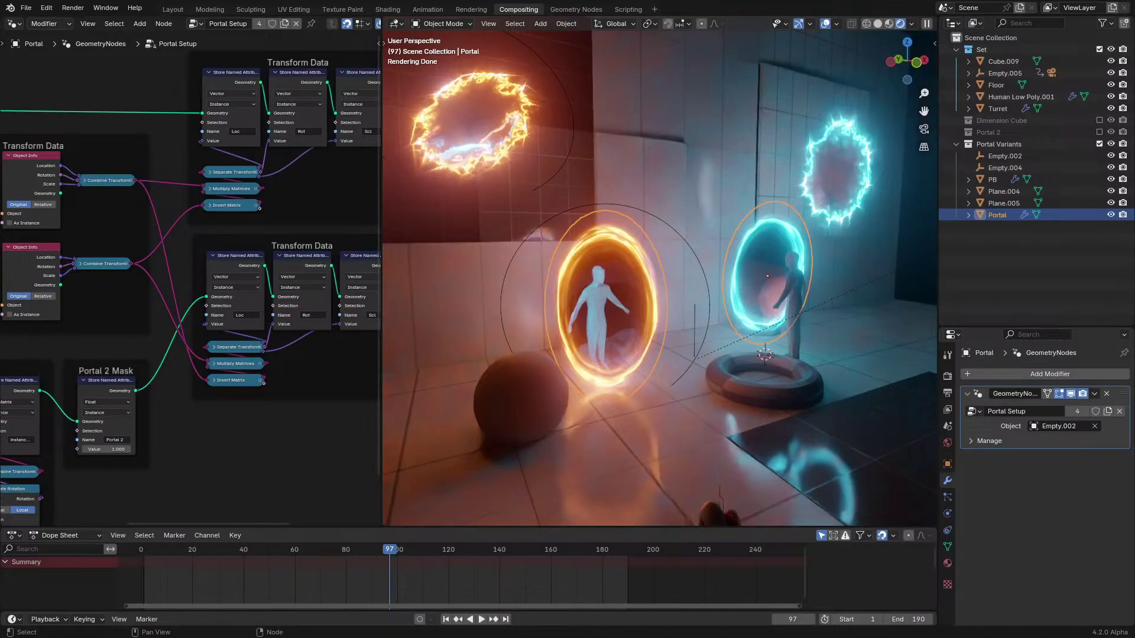
Maximize the node editor and examine how the Portal Setup group links the Object Info nodes to the Store Named Attribute nodes
{"action": "key", "text": "ctrl+space"}
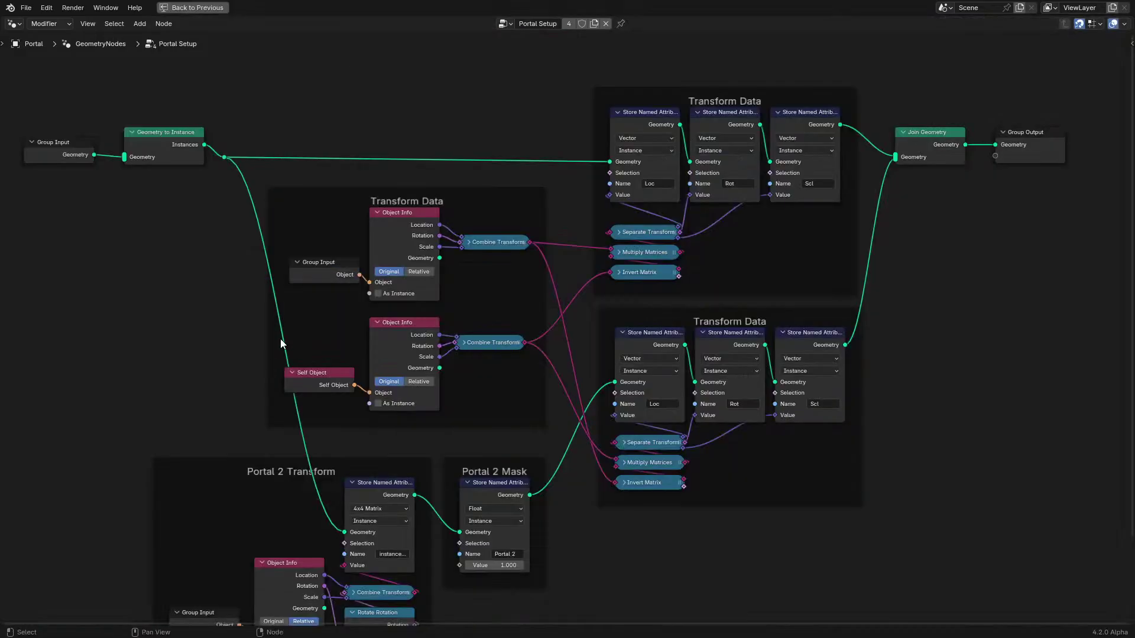
{"action": "scroll", "coordinate": [363, 279], "scroll_direction": "up", "scroll_amount": 2}
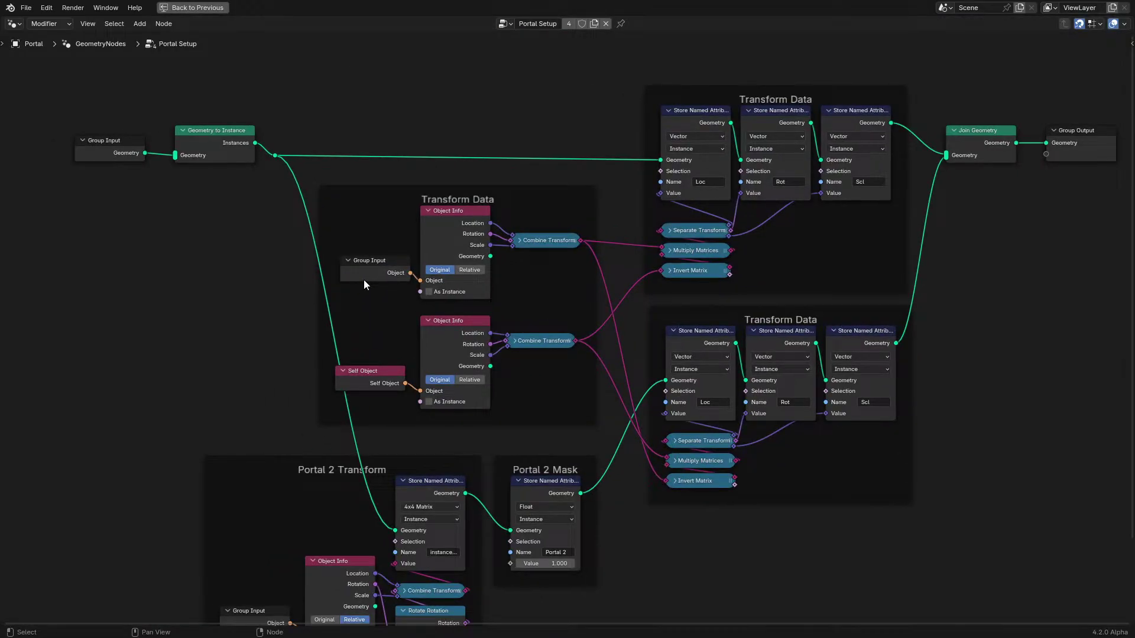
{"action": "scroll", "coordinate": [364, 279], "scroll_direction": "up", "scroll_amount": 1}
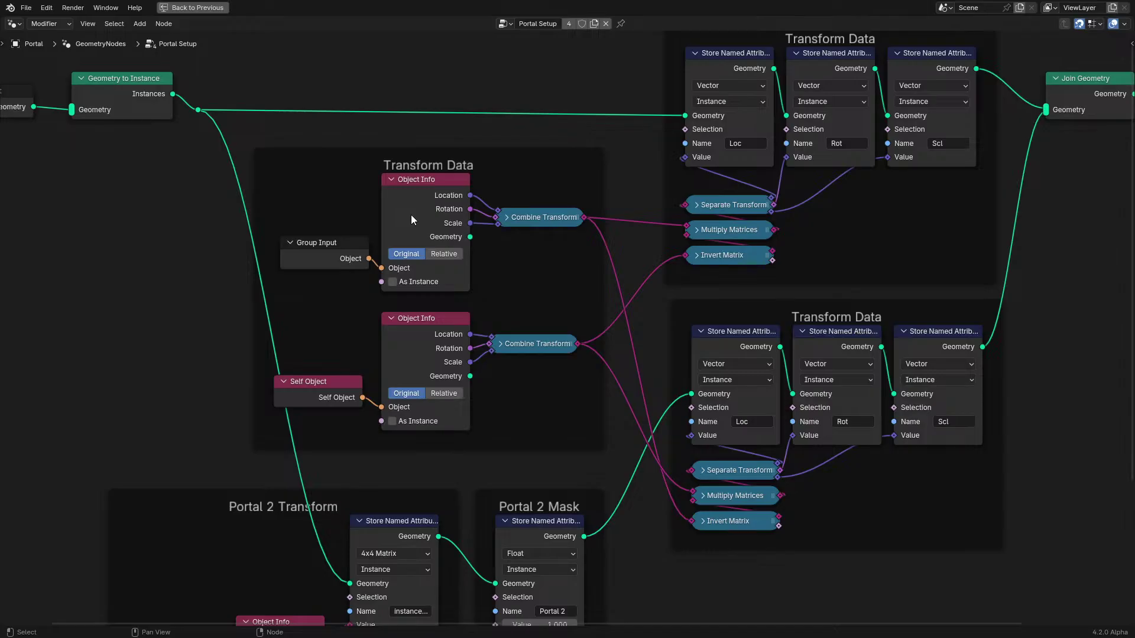
{"action": "middle_click_drag", "start_coordinate": [412, 278], "coordinate": [463, 393]}
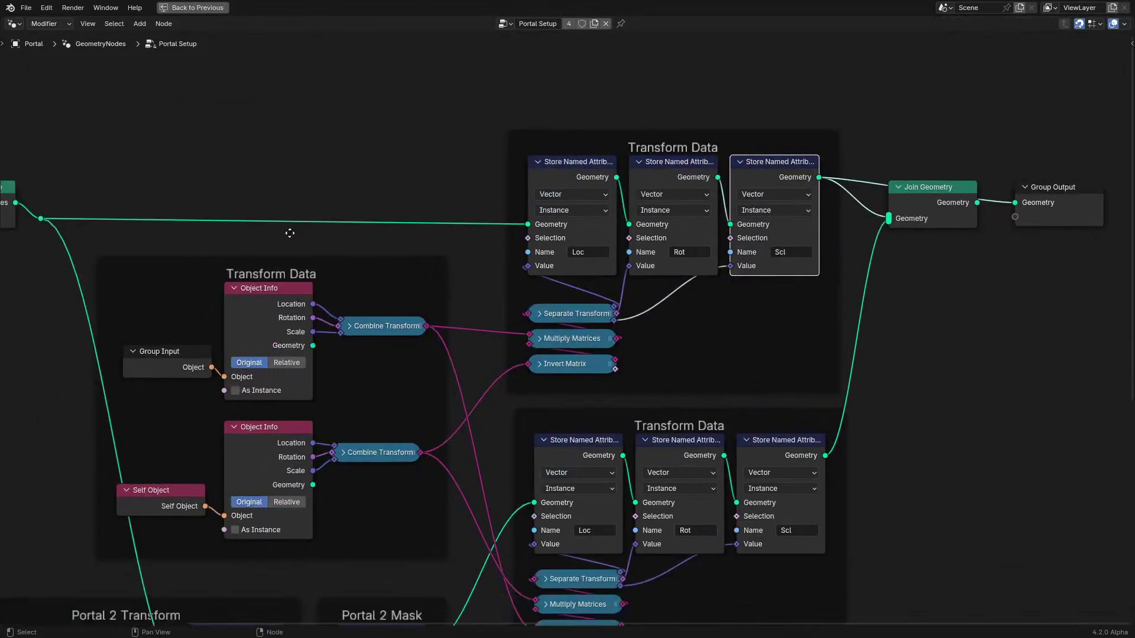
{"action": "middle_click_drag", "start_coordinate": [289, 232], "coordinate": [335, 184]}
{"action": "scroll", "coordinate": [375, 228], "scroll_direction": "up", "scroll_amount": 3}
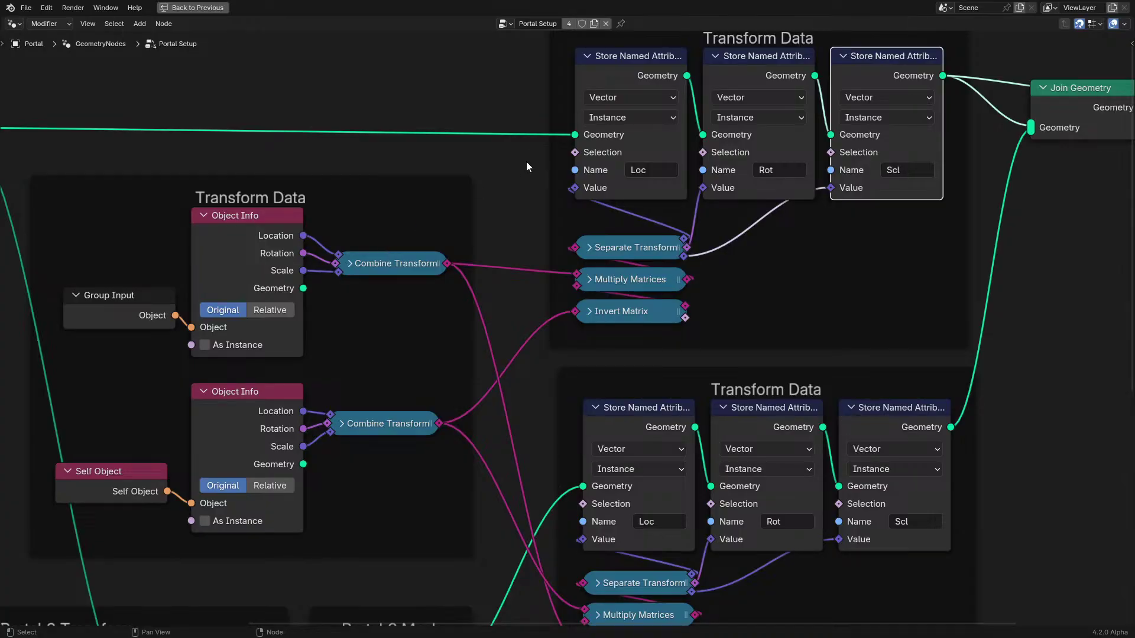
{"action": "middle_click_drag", "start_coordinate": [526, 161], "coordinate": [658, 171]}
Highlight the Group Input and Self Object branches with their Object Info and Combine Transform nodes to examine the transform data sources
{"action": "left_click_drag", "start_coordinate": [209, 156], "coordinate": [508, 325]}
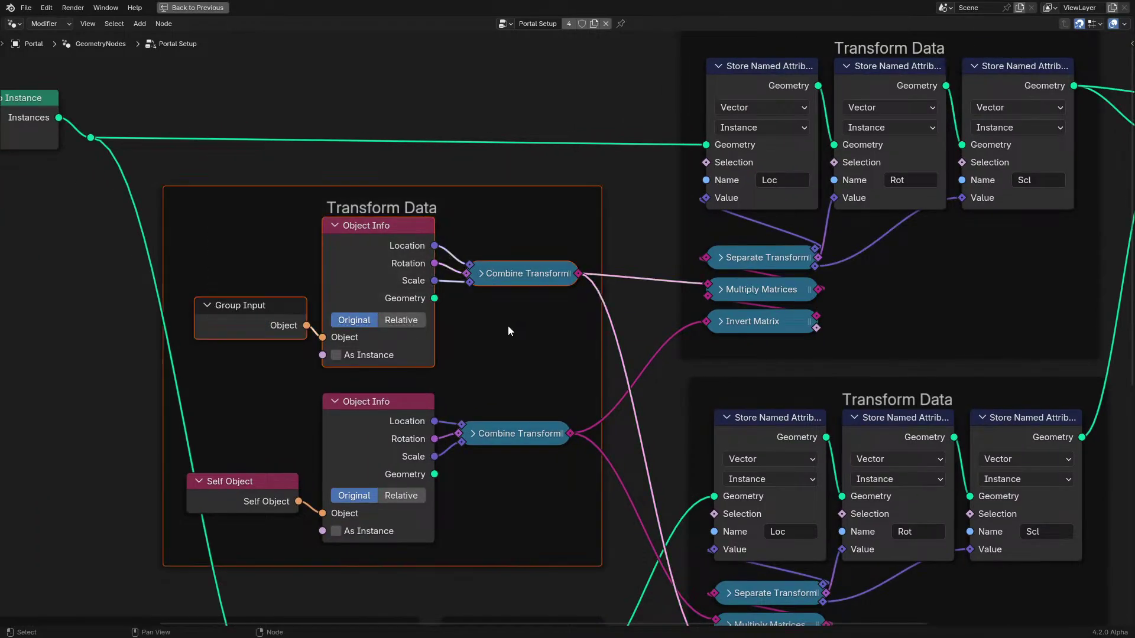
{"action": "left_click", "coordinate": [372, 254]}
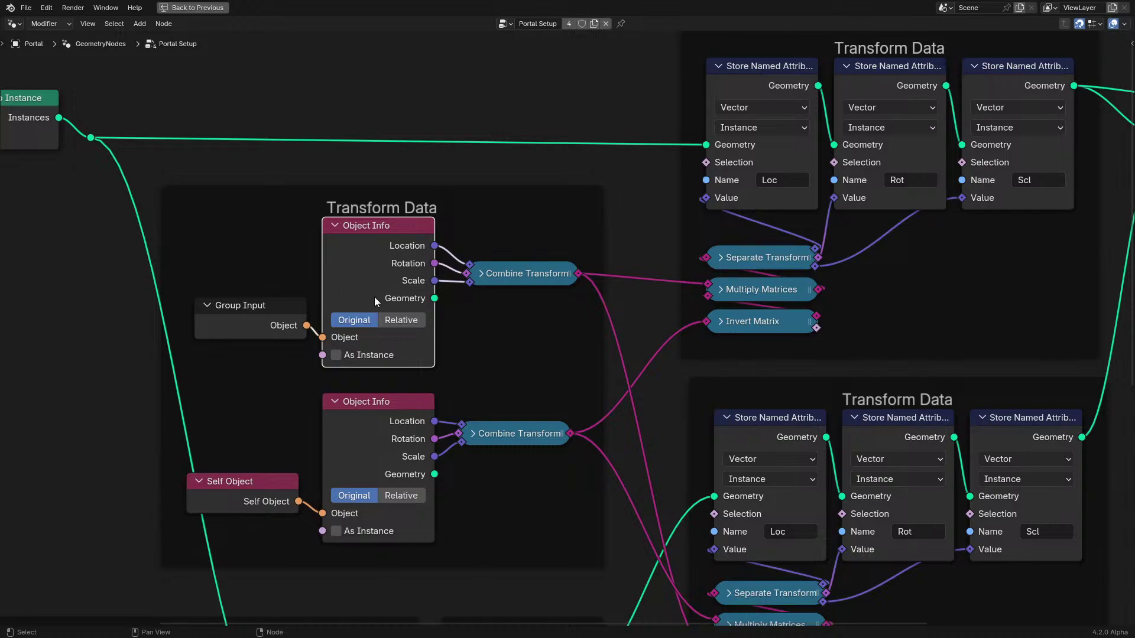
{"action": "left_click_drag", "start_coordinate": [233, 396], "coordinate": [532, 549]}
{"action": "left_click", "coordinate": [501, 437]}
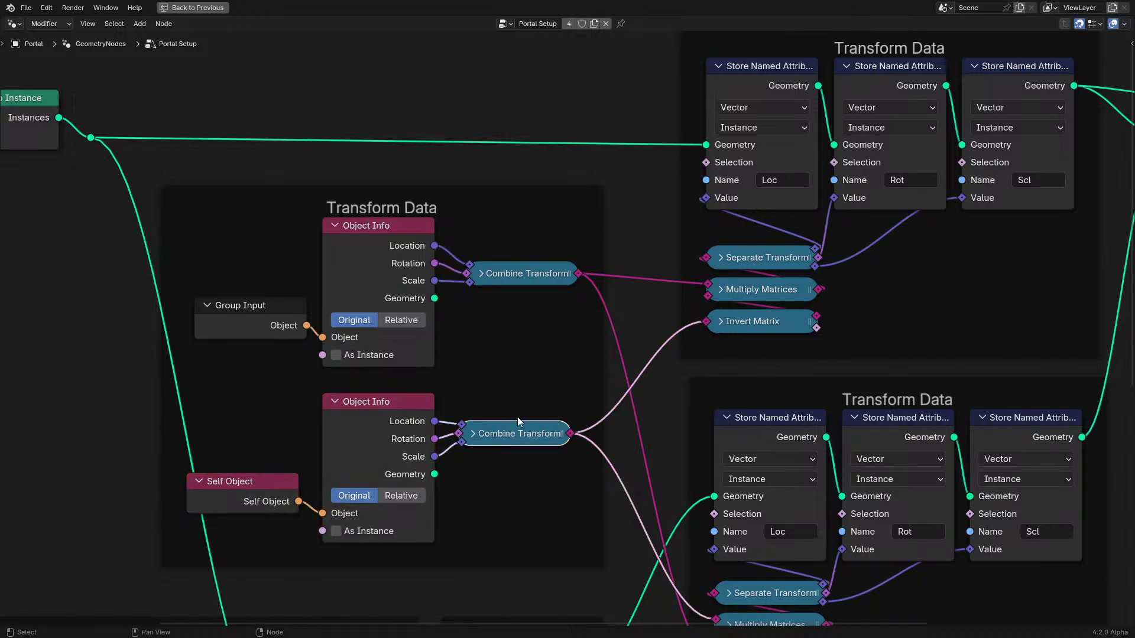
{"action": "middle_click_drag", "start_coordinate": [650, 316], "coordinate": [509, 360]}
{"action": "scroll", "coordinate": [497, 376], "scroll_direction": "up", "scroll_amount": 4}
{"action": "middle_click_drag", "start_coordinate": [390, 465], "coordinate": [559, 333]}
{"action": "left_click", "coordinate": [296, 434]}
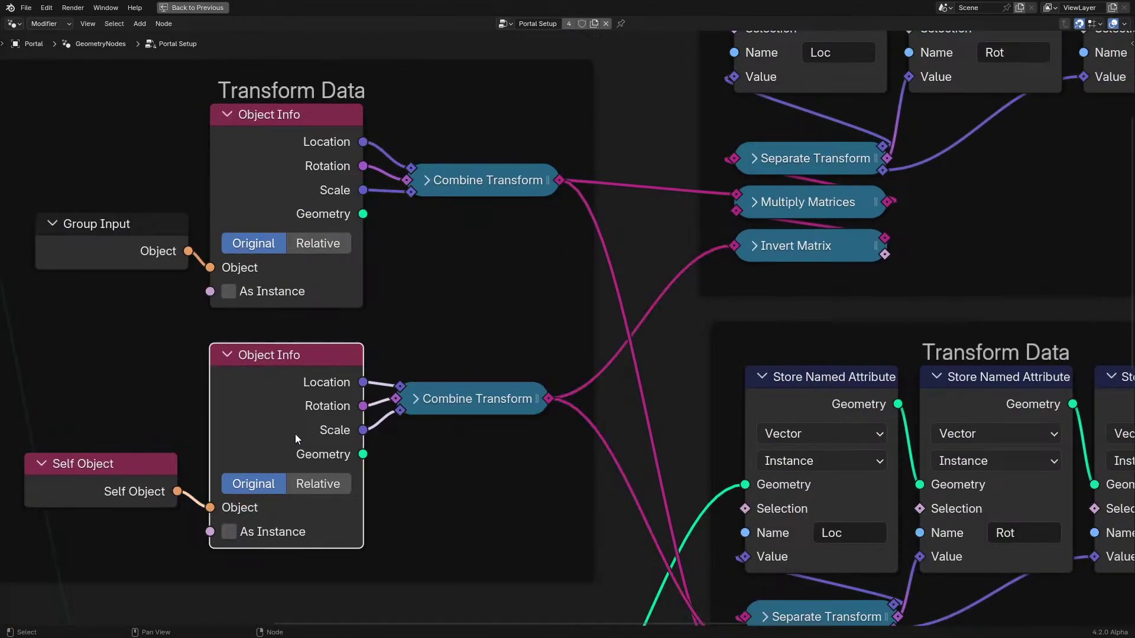
Highlight the Invert Matrix and Separate Transform nodes in the first portal's Transform Data frame to follow the matrix calculation
{"action": "middle_click_drag", "start_coordinate": [618, 303], "coordinate": [417, 417]}
{"action": "left_click", "coordinate": [576, 367]}
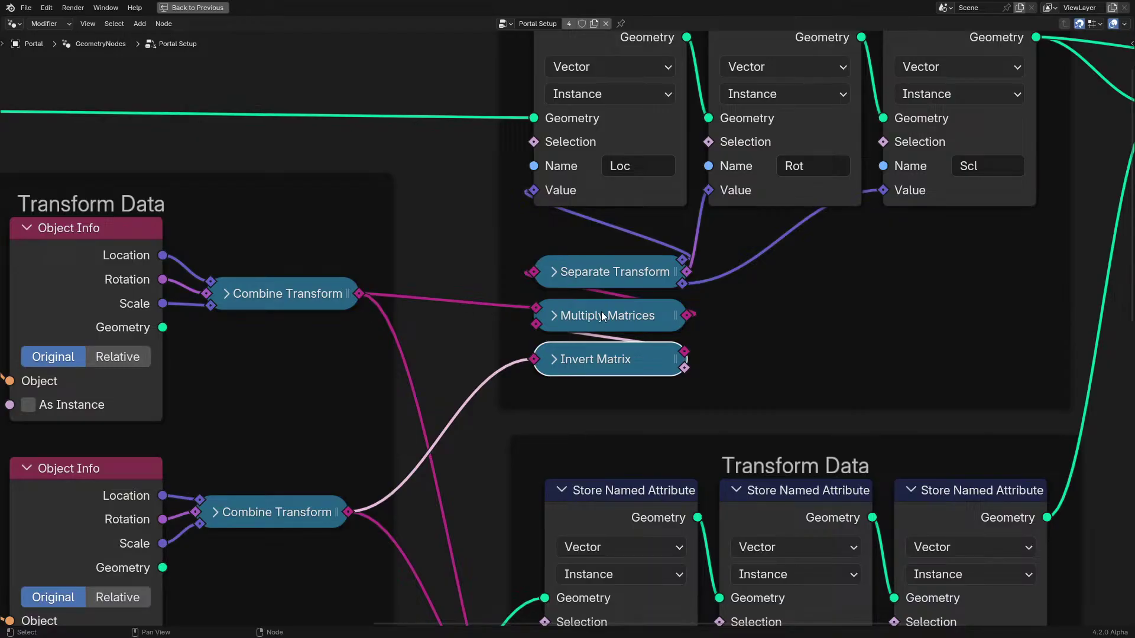
{"action": "left_click", "coordinate": [604, 284]}
{"action": "middle_click_drag", "start_coordinate": [605, 284], "coordinate": [464, 468]}
Highlight the three Store Named Attribute nodes Loc, Rot and Scl in the first portal's Transform Data frame
{"action": "scroll", "coordinate": [516, 282], "scroll_direction": "down", "scroll_amount": 3}
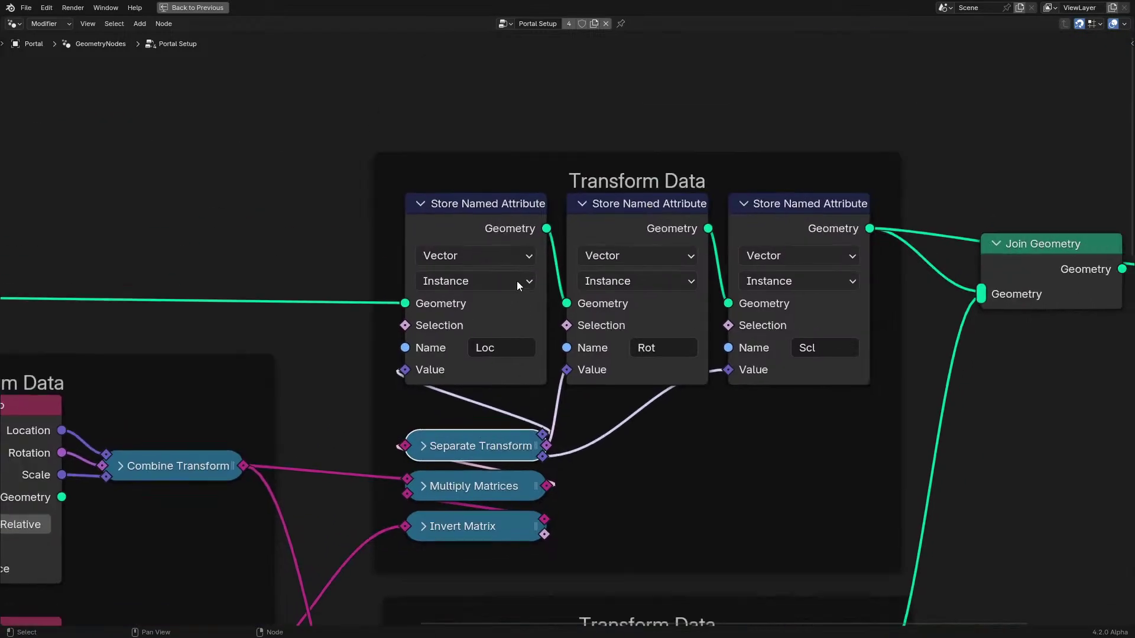
{"action": "left_click", "coordinate": [414, 142]}
{"action": "left_click_drag", "start_coordinate": [413, 147], "coordinate": [786, 403]}
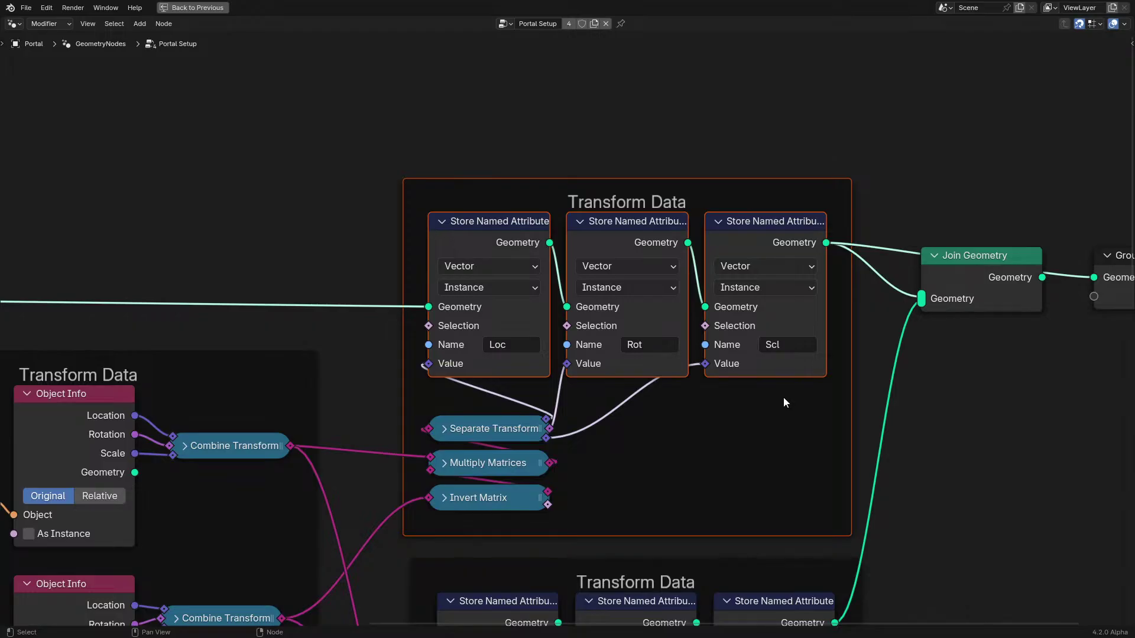
{"action": "scroll", "coordinate": [784, 403], "scroll_direction": "down", "scroll_amount": 1}
{"action": "middle_click_drag", "start_coordinate": [719, 388], "coordinate": [748, 306]}
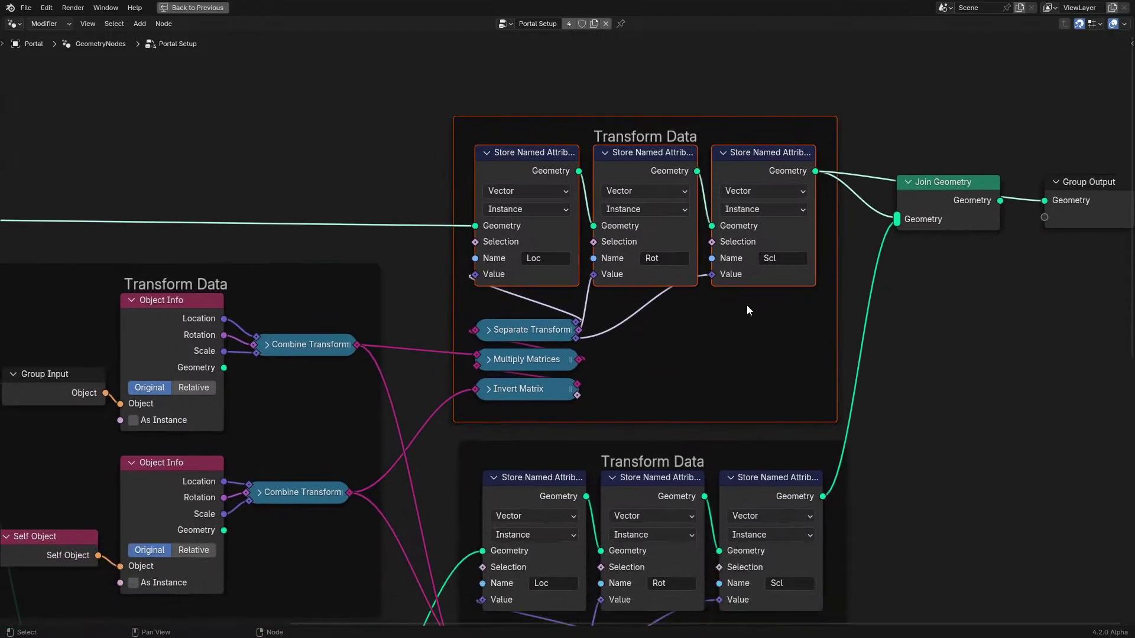
Examine the Portal 2 Transform and Portal 2 Mask frames and the second portal's Transform Data frame
{"action": "scroll", "coordinate": [697, 332], "scroll_direction": "down", "scroll_amount": 1}
{"action": "middle_click_drag", "start_coordinate": [696, 331], "coordinate": [764, 240]}
{"action": "scroll", "coordinate": [445, 289], "scroll_direction": "up", "scroll_amount": 1}
{"action": "middle_click_drag", "start_coordinate": [262, 493], "coordinate": [357, 354]}
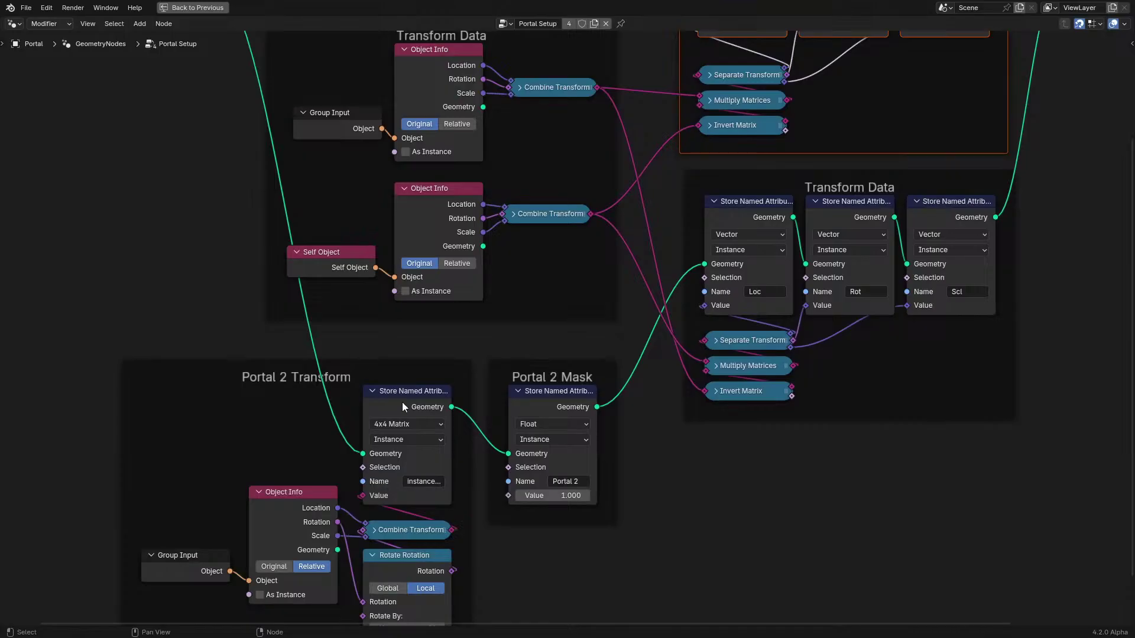
{"action": "middle_click_drag", "start_coordinate": [579, 249], "coordinate": [499, 367]}
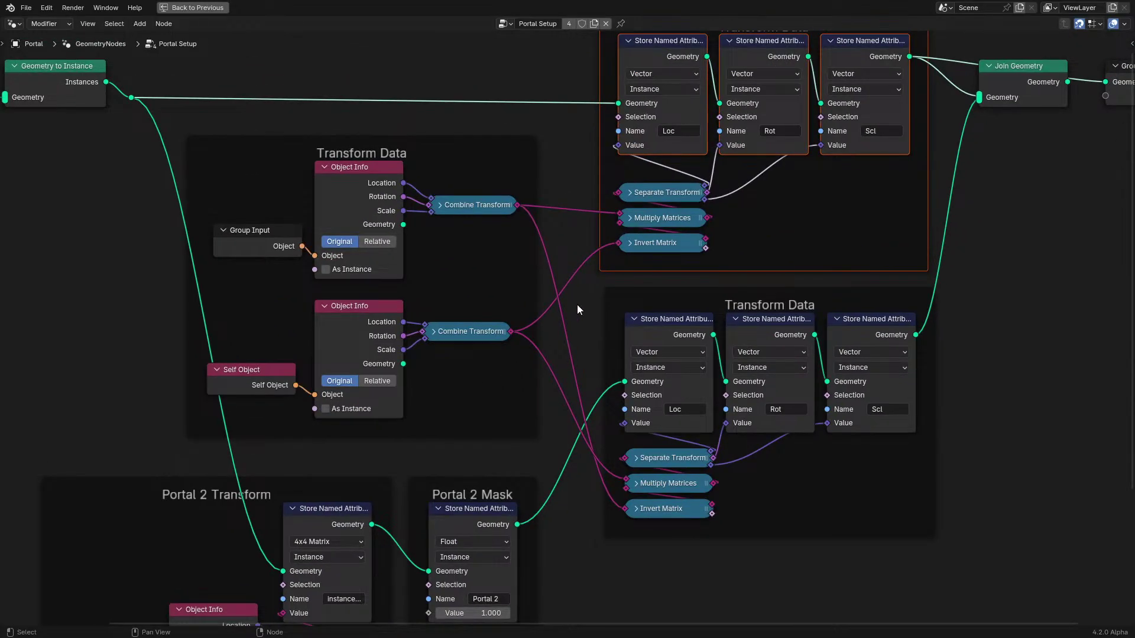
{"action": "middle_click_drag", "start_coordinate": [585, 351], "coordinate": [434, 295]}
{"action": "scroll", "coordinate": [423, 287], "scroll_direction": "up", "scroll_amount": 5}
{"action": "left_click_drag", "start_coordinate": [370, 256], "coordinate": [1003, 506]}
{"action": "scroll", "coordinate": [976, 566], "scroll_direction": "down", "scroll_amount": 2}
Highlight each Combine Transform node in turn to trace its links into the Multiply Matrices and Invert Matrix nodes
{"action": "left_click", "coordinate": [430, 210]}
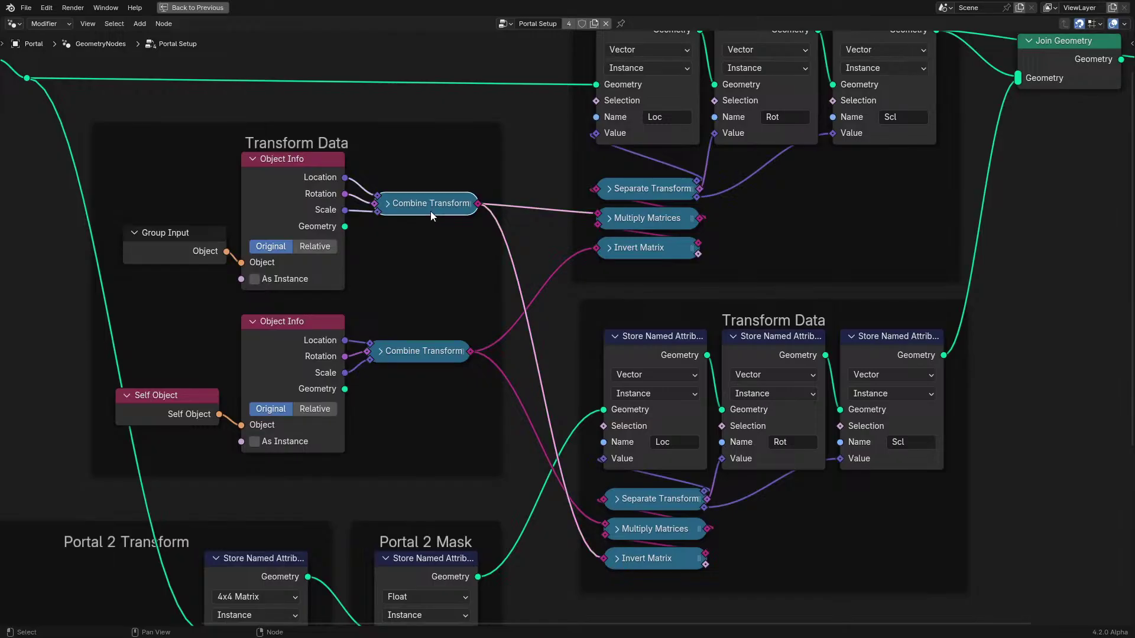
{"action": "left_click", "coordinate": [408, 355]}
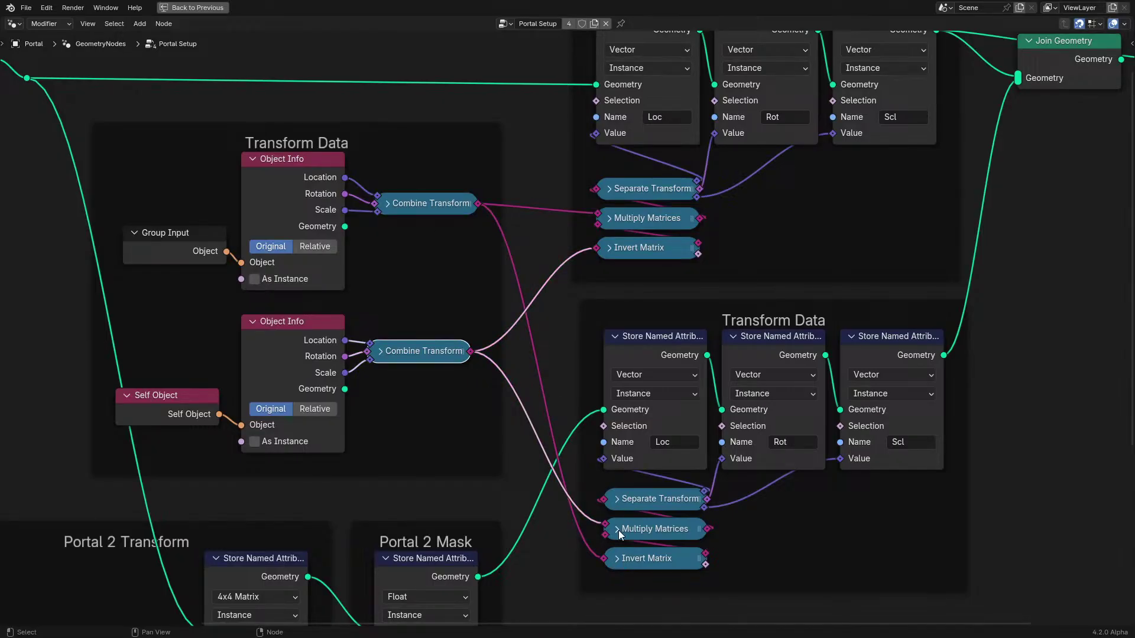
{"action": "left_click", "coordinate": [310, 203]}
{"action": "left_click", "coordinate": [693, 576]}
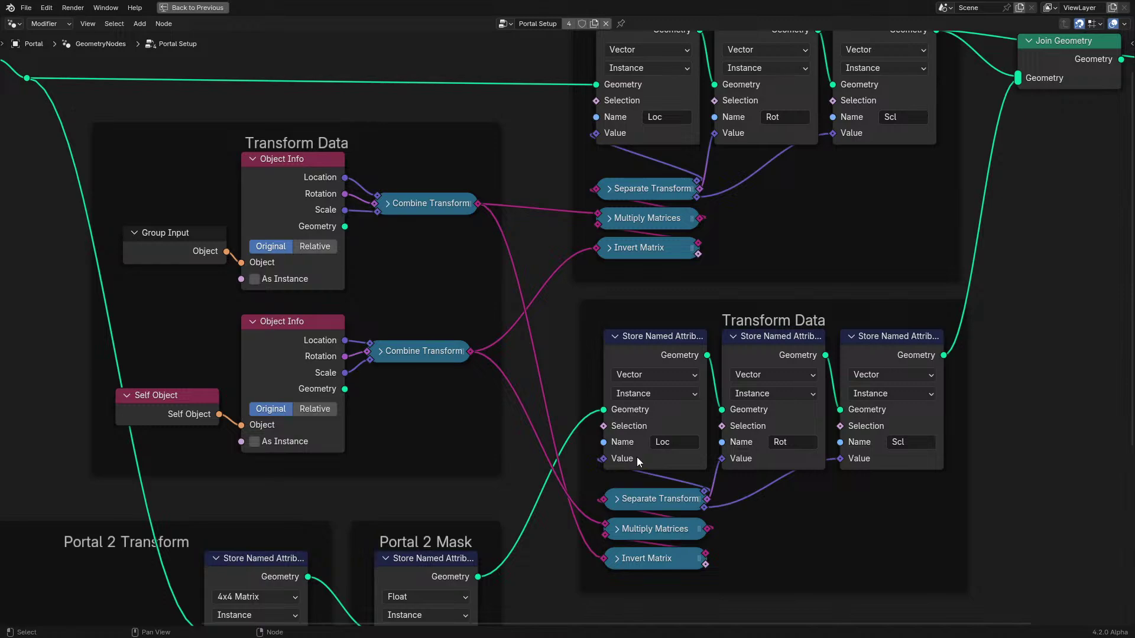
Highlight all nodes of the first and then the second portal's Transform Data frame to compare their matrix inputs
{"action": "middle_click_drag", "start_coordinate": [637, 457], "coordinate": [478, 624]}
{"action": "left_click", "coordinate": [467, 142]}
{"action": "middle_click_drag", "start_coordinate": [422, 536], "coordinate": [462, 296]}
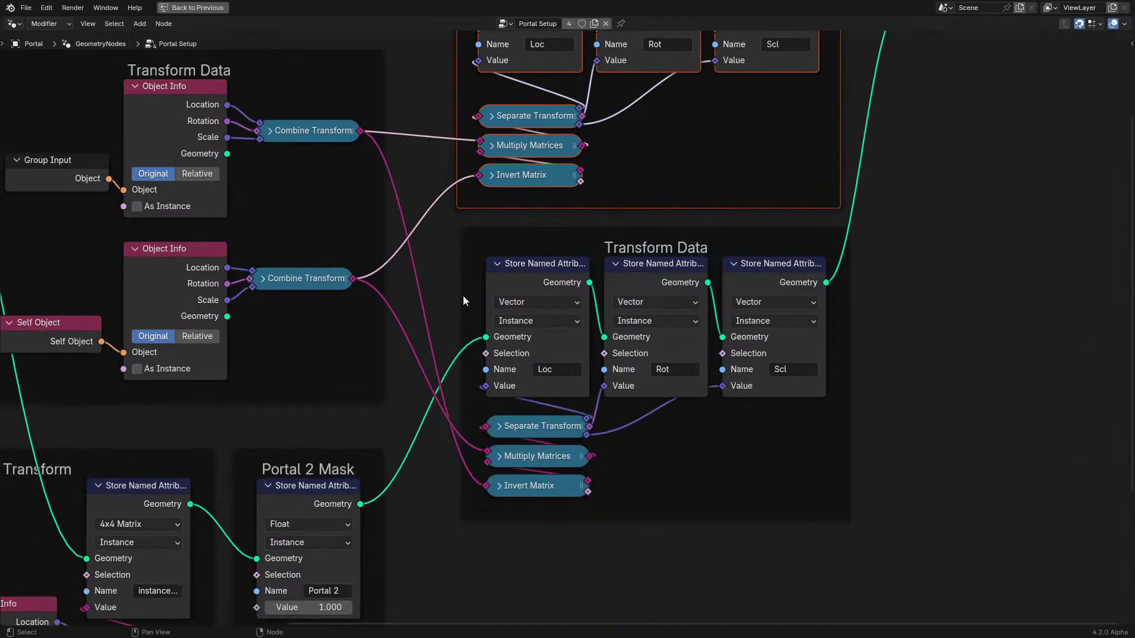
{"action": "left_click_drag", "start_coordinate": [463, 296], "coordinate": [887, 531]}
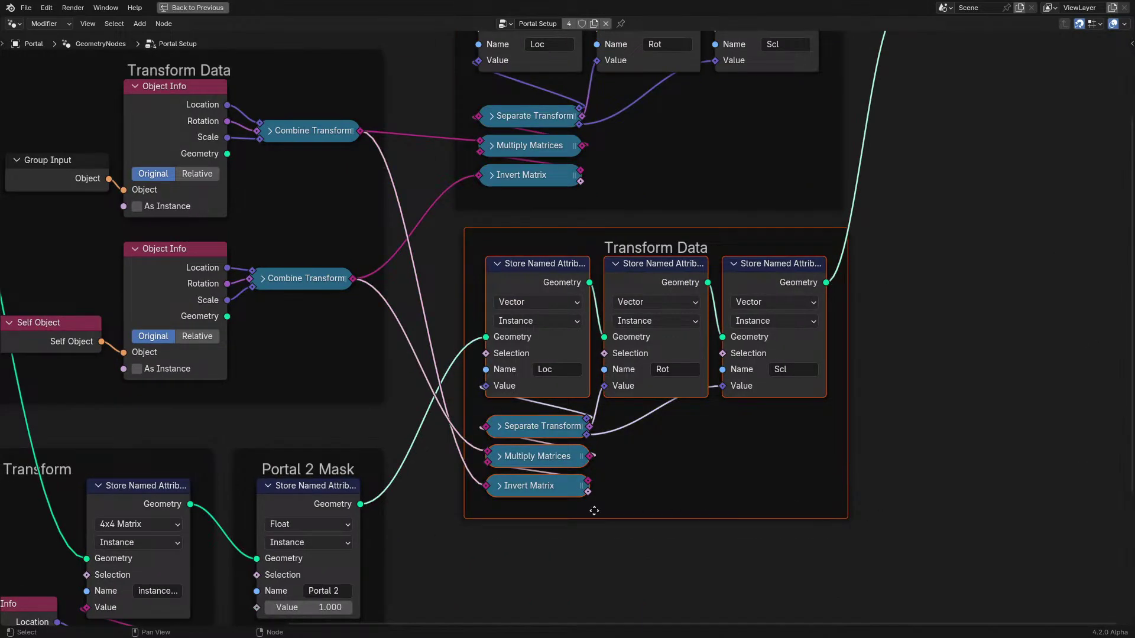
{"action": "middle_click_drag", "start_coordinate": [481, 460], "coordinate": [658, 343]}
Restore the split layout and preview the outputs of Geometry to Instance and the Portal 2 Transform's Store Named Attribute node
{"action": "key", "text": "ctrl+space"}
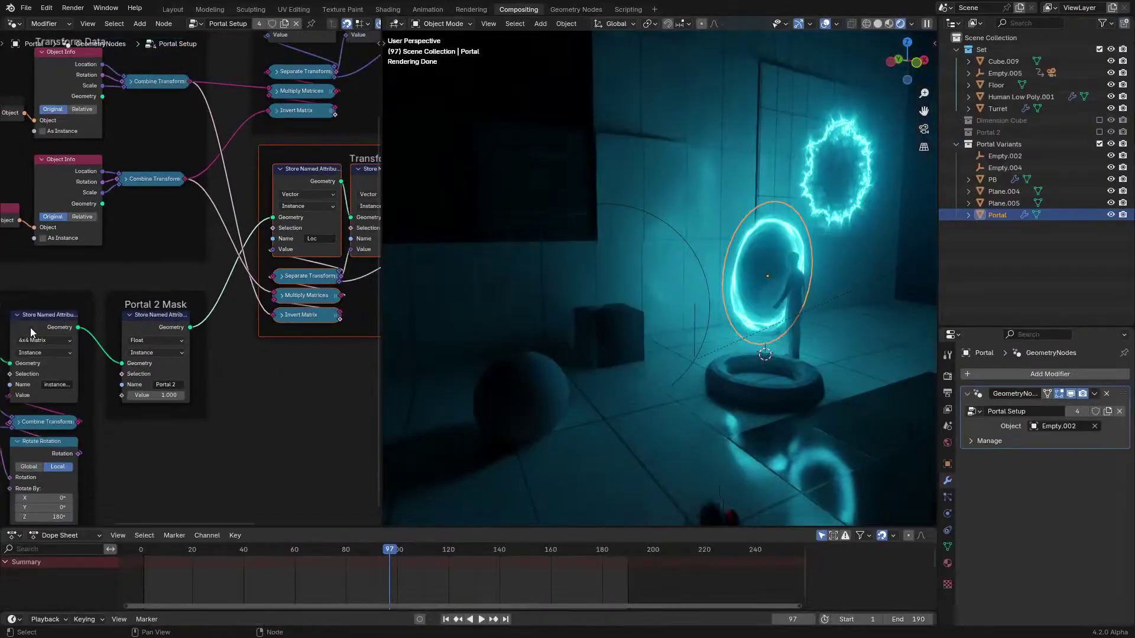
{"action": "middle_click_drag", "start_coordinate": [30, 327], "coordinate": [175, 342]}
{"action": "left_click", "coordinate": [175, 342]}
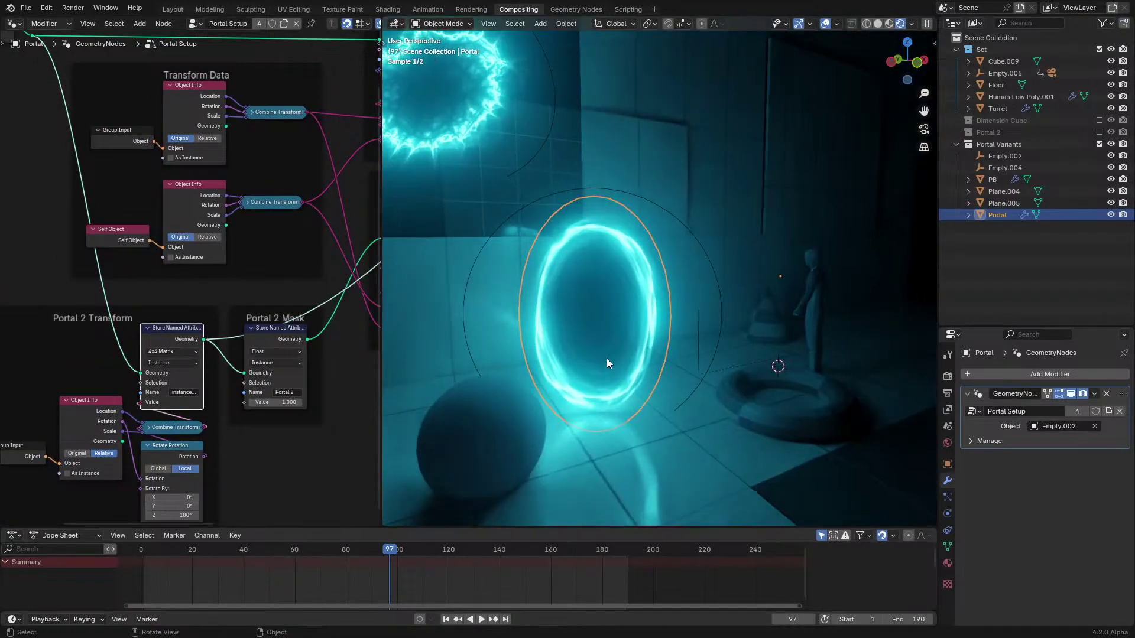
{"action": "scroll", "coordinate": [176, 234], "scroll_direction": "down", "scroll_amount": 7}
{"action": "middle_click_drag", "start_coordinate": [176, 234], "coordinate": [250, 303]}
{"action": "left_click", "coordinate": [142, 196], "text": "alt+shift"}
{"action": "left_click", "coordinate": [261, 389], "text": "alt+shift"}
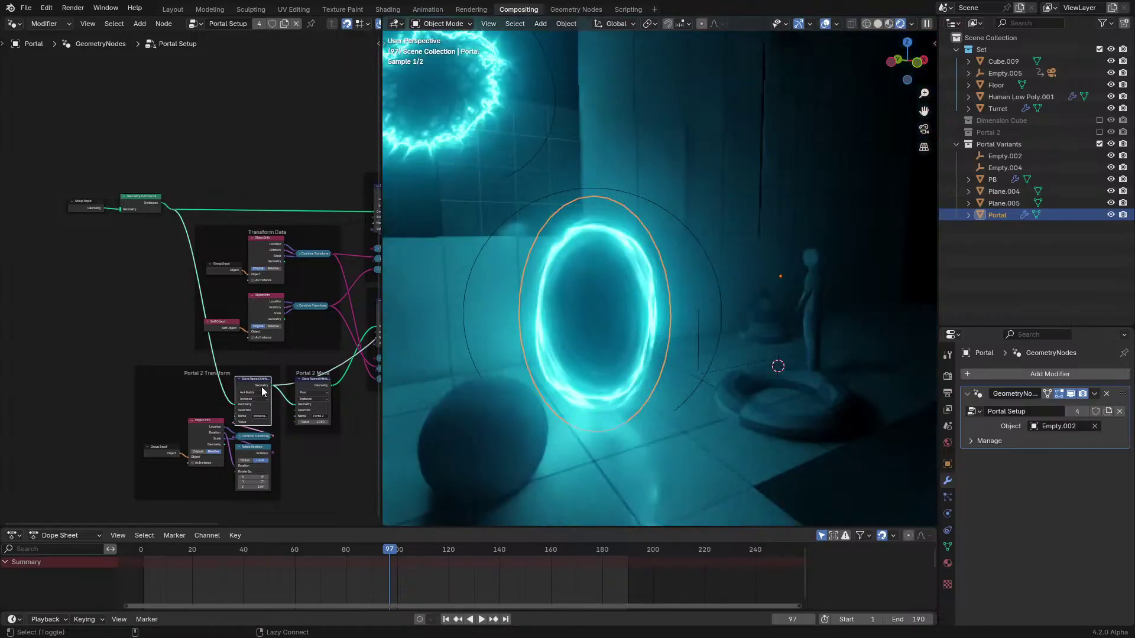
Examine the Portal 2 Transform's stored attribute name and Rotate Rotation node, and highlight its Object Info node
{"action": "middle_click_drag", "start_coordinate": [262, 389], "coordinate": [222, 294]}
{"action": "scroll", "coordinate": [208, 347], "scroll_direction": "up", "scroll_amount": 7}
{"action": "scroll", "coordinate": [209, 351], "scroll_direction": "up", "scroll_amount": 3}
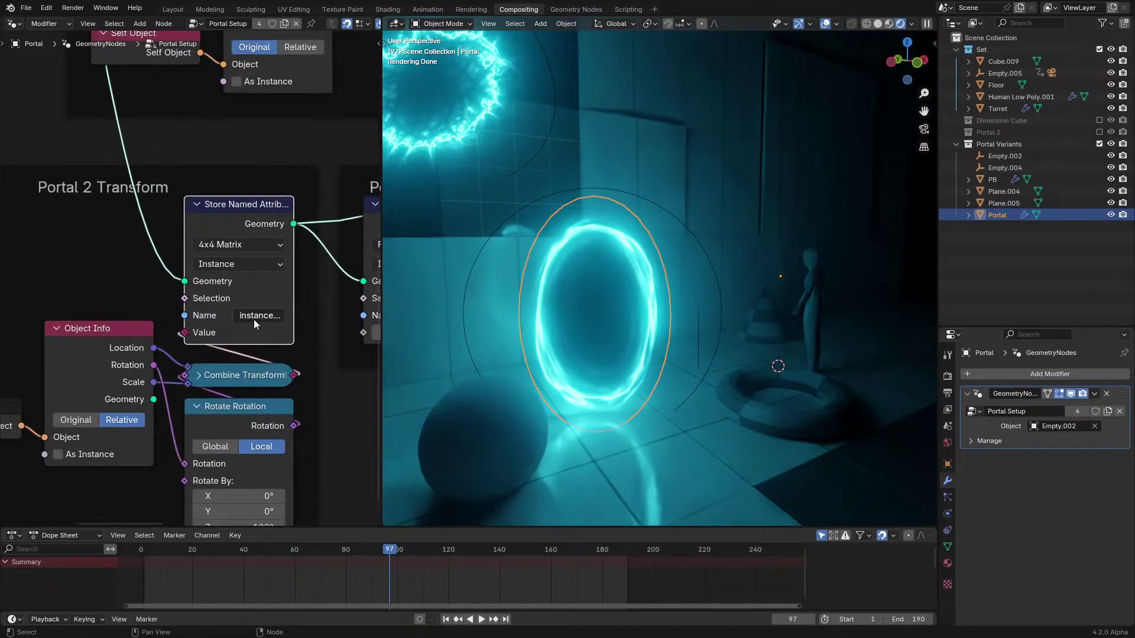
{"action": "left_click", "coordinate": [260, 316]}
{"action": "key", "text": "Escape"}
{"action": "middle_click_drag", "start_coordinate": [212, 374], "coordinate": [227, 305]}
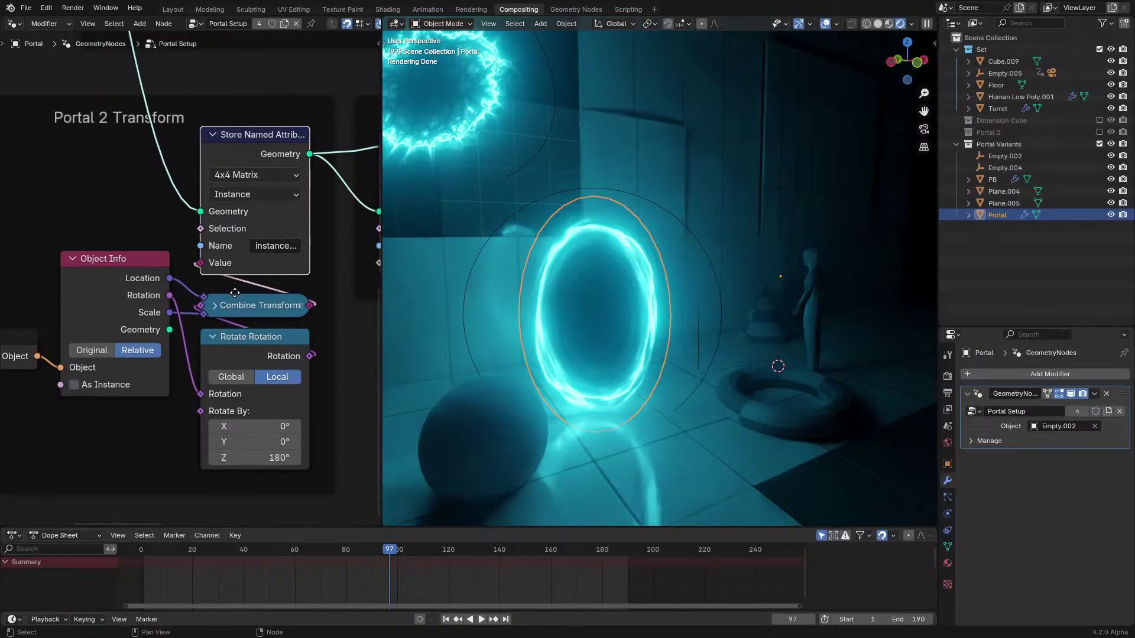
{"action": "middle_click_drag", "start_coordinate": [108, 283], "coordinate": [173, 274]}
{"action": "left_click_drag", "start_coordinate": [44, 274], "coordinate": [178, 360]}
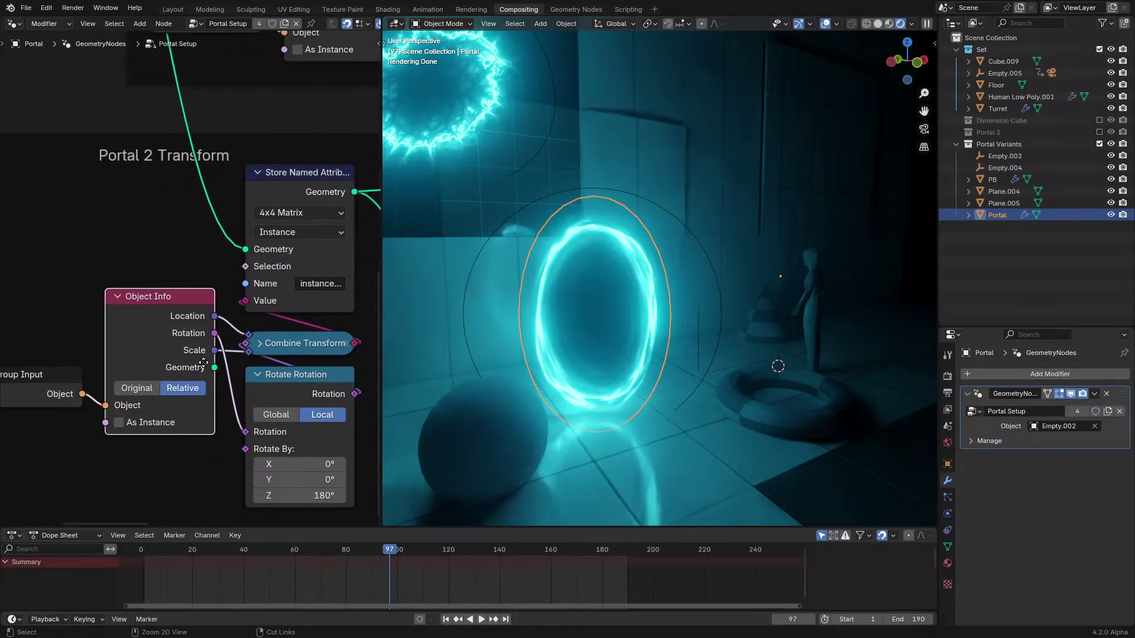
Compare the Original and Relative settings of the Object Info nodes in the maximized node editor, and restore the split layout
{"action": "key", "text": "ctrl+space"}
{"action": "middle_click_drag", "start_coordinate": [559, 420], "coordinate": [401, 536]}
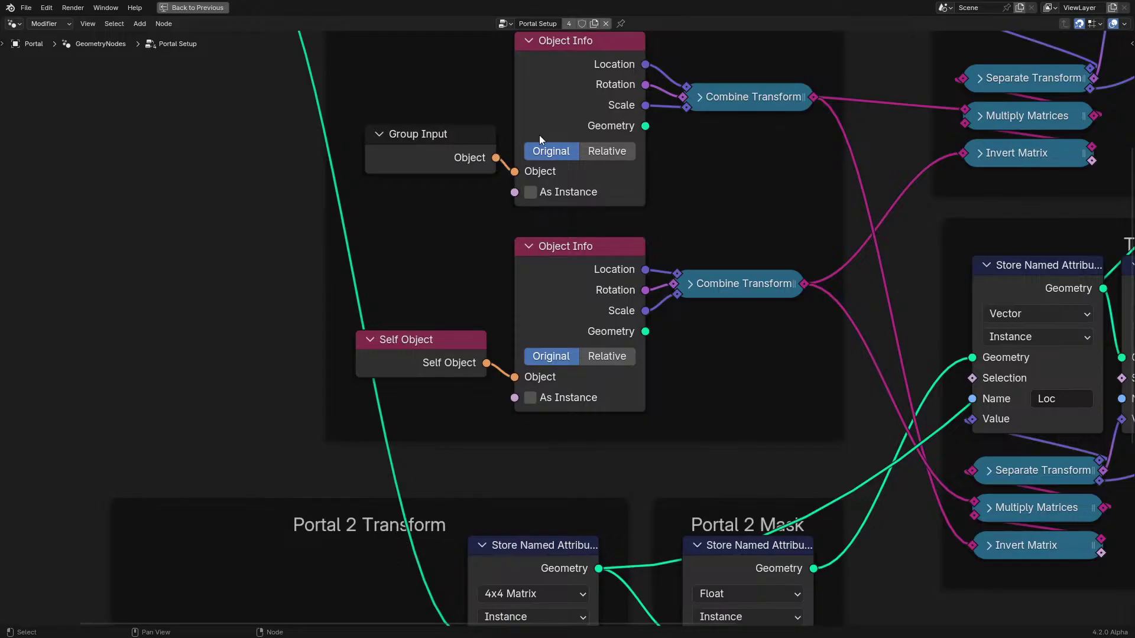
{"action": "scroll", "coordinate": [552, 337], "scroll_direction": "down", "scroll_amount": 4}
{"action": "middle_click_drag", "start_coordinate": [499, 469], "coordinate": [453, 297]}
{"action": "scroll", "coordinate": [502, 505], "scroll_direction": "up", "scroll_amount": 1}
{"action": "middle_click_drag", "start_coordinate": [508, 492], "coordinate": [542, 400]}
{"action": "key", "text": "ctrl+space"}
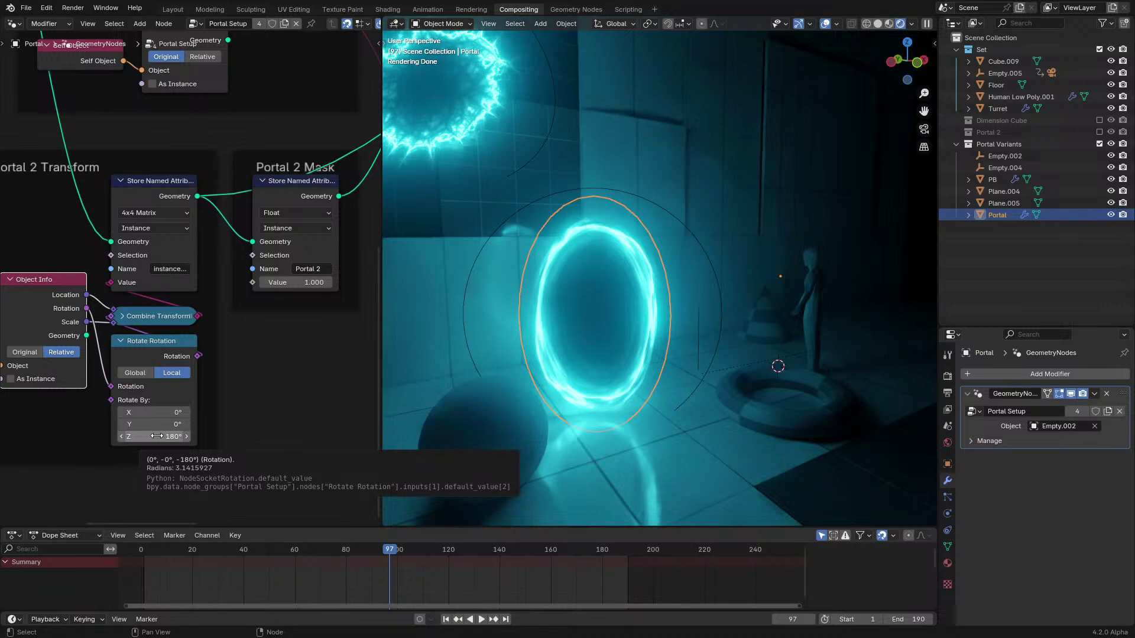
Set the Rotate Rotation node's Z value to 0° and inspect the second portal in the viewport
{"action": "scroll", "coordinate": [187, 403], "scroll_direction": "down", "scroll_amount": 6}
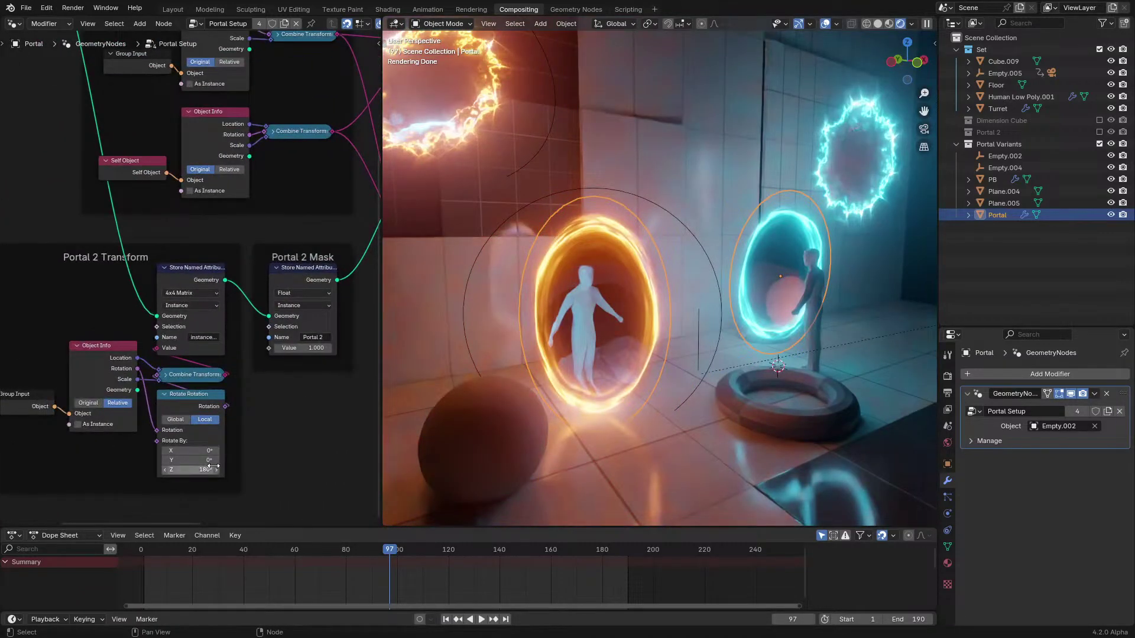
{"action": "left_click", "coordinate": [206, 469]}
{"action": "type", "text": "0"}
{"action": "key", "text": "Return"}
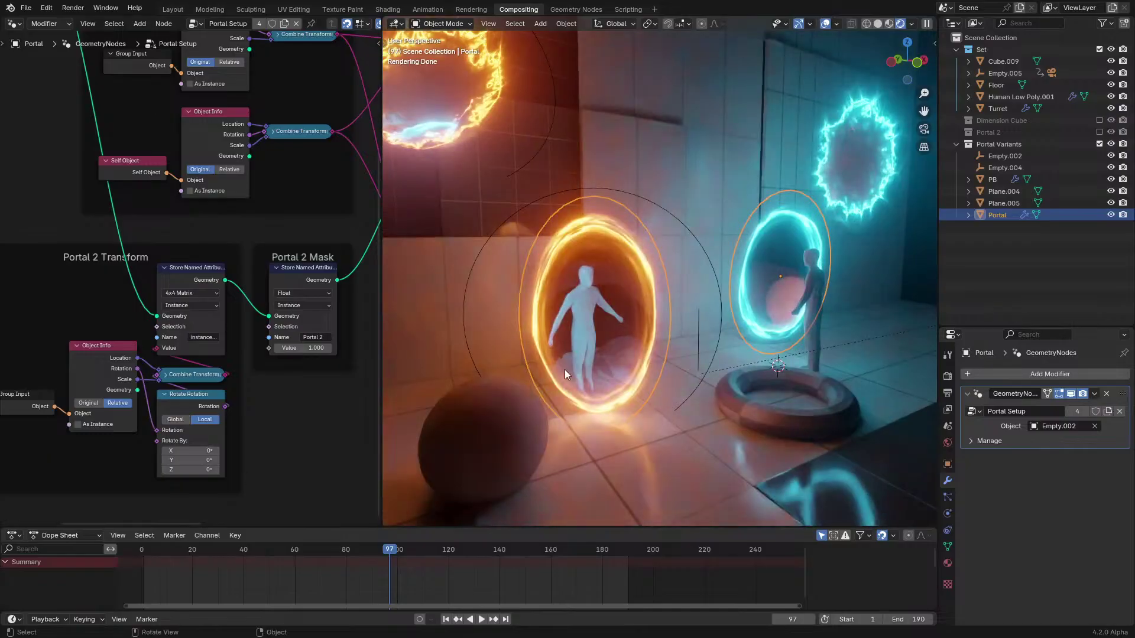
{"action": "middle_click_drag", "start_coordinate": [565, 370], "coordinate": [597, 320]}
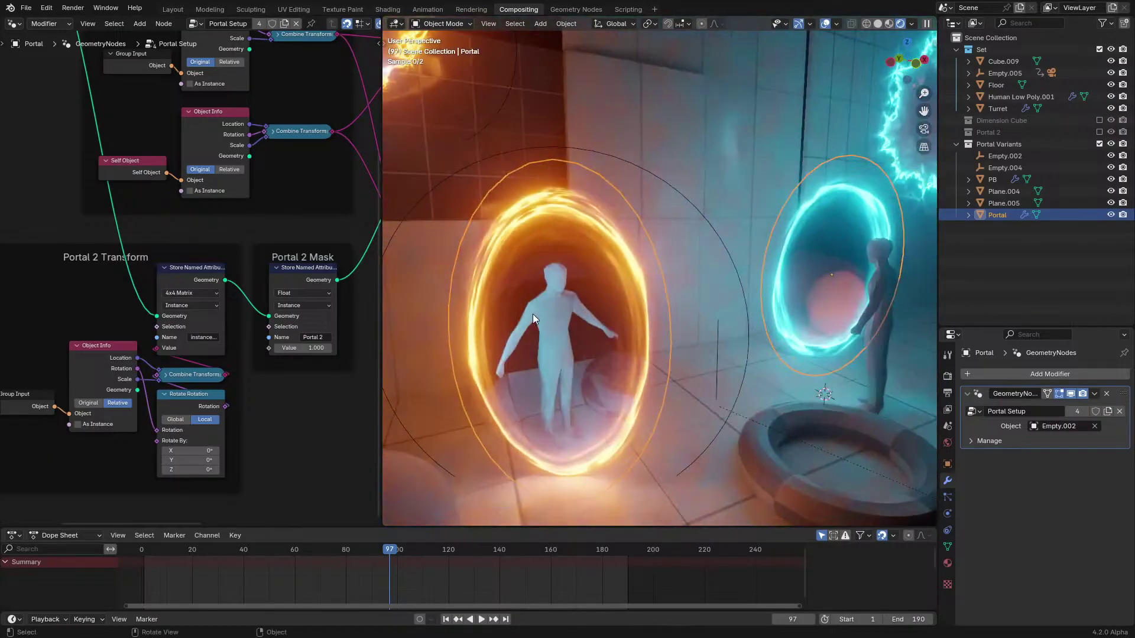
{"action": "scroll", "coordinate": [274, 337], "scroll_direction": "down", "scroll_amount": 1}
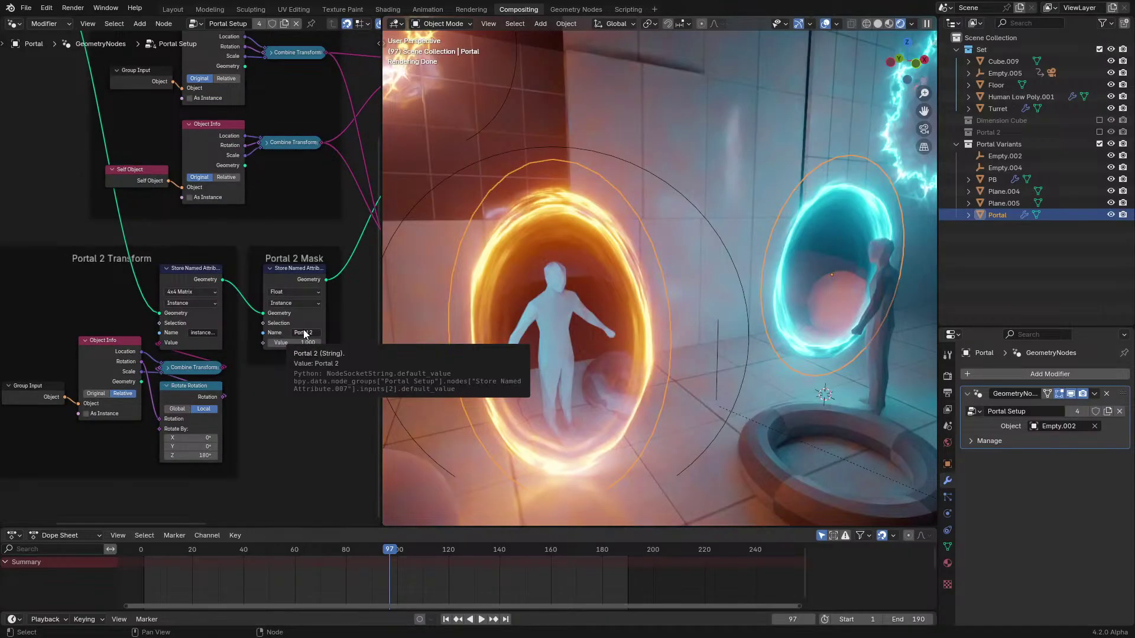
Maximize the node editor, look over the Portal 2 Transform nodes and highlight the Portal 2 Mask frame with its Store Named Attribute node
{"action": "key", "text": "ctrl+space"}
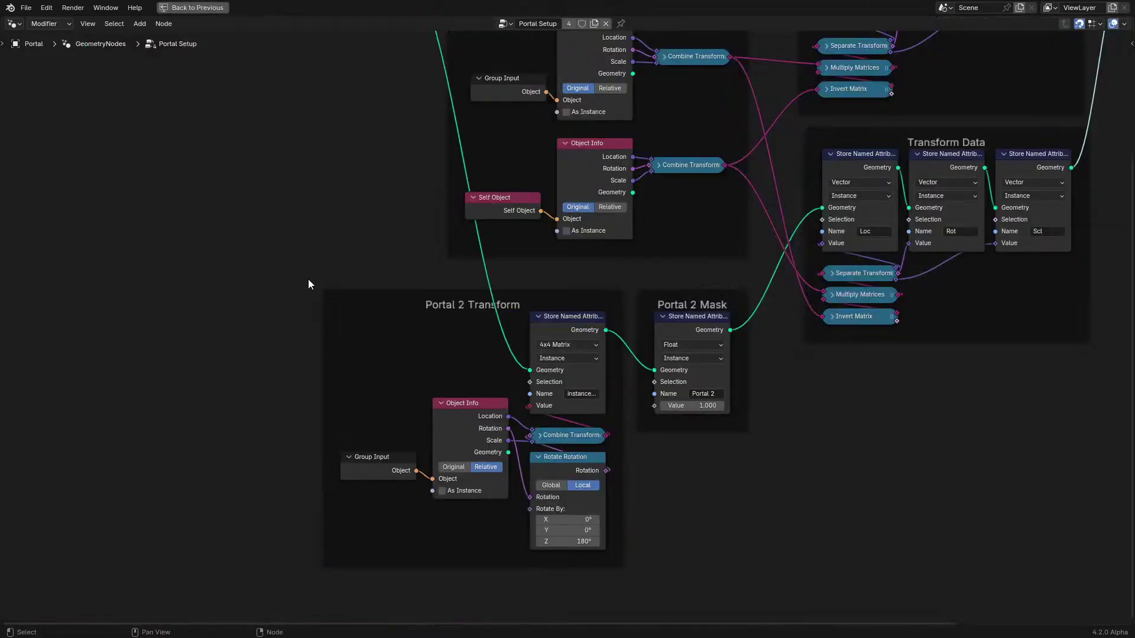
{"action": "key", "text": "Home"}
{"action": "middle_click_drag", "start_coordinate": [292, 364], "coordinate": [322, 225]}
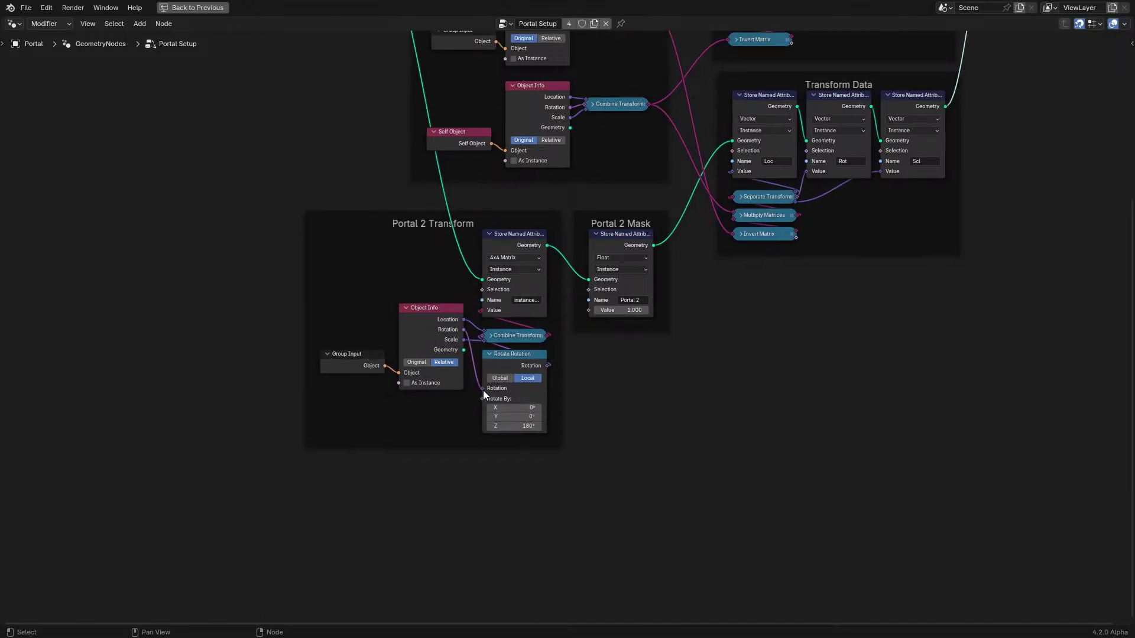
{"action": "left_click_drag", "start_coordinate": [475, 468], "coordinate": [649, 384]}
{"action": "left_click", "coordinate": [649, 384]}
{"action": "middle_click_drag", "start_coordinate": [600, 325], "coordinate": [543, 459]}
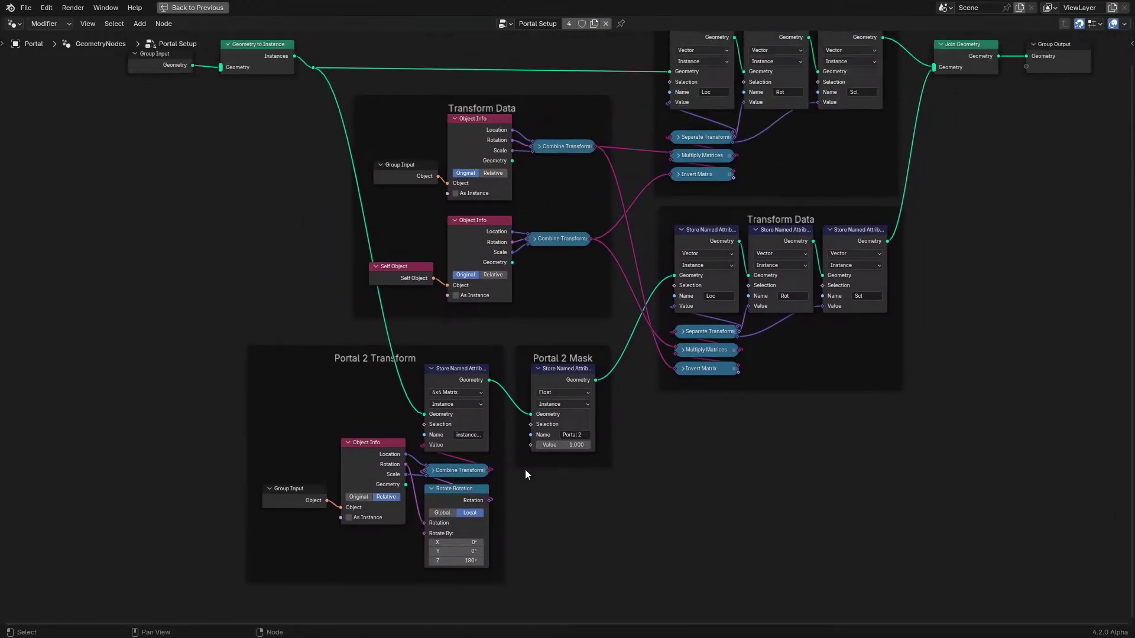
{"action": "middle_click_drag", "start_coordinate": [504, 362], "coordinate": [482, 317]}
{"action": "scroll", "coordinate": [482, 322], "scroll_direction": "up", "scroll_amount": 3}
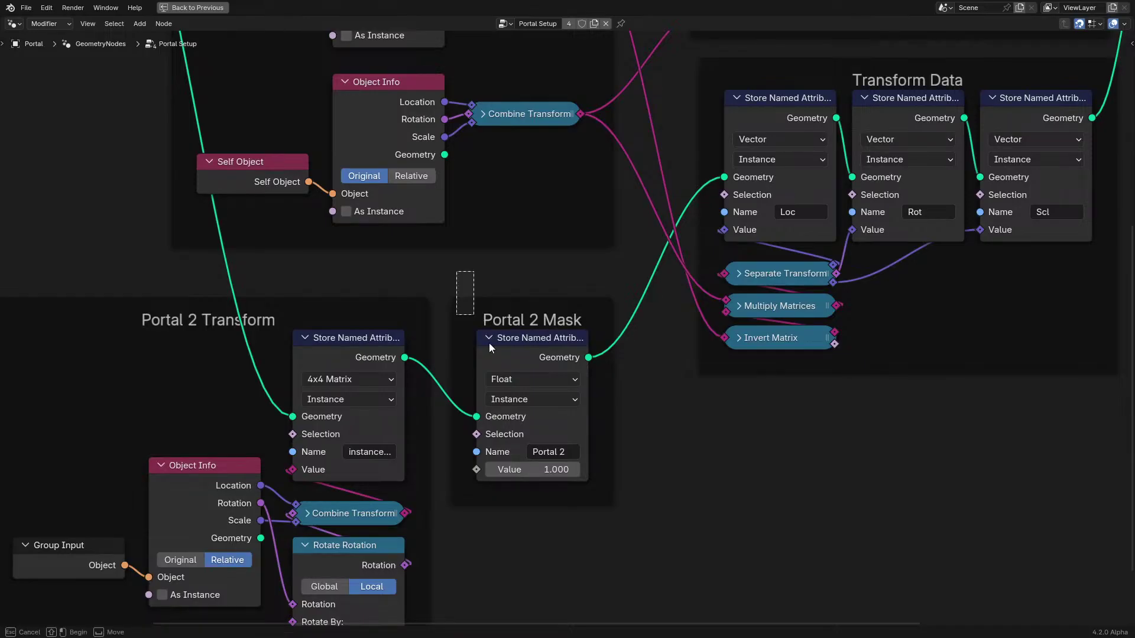
{"action": "left_click_drag", "start_coordinate": [456, 273], "coordinate": [629, 526]}
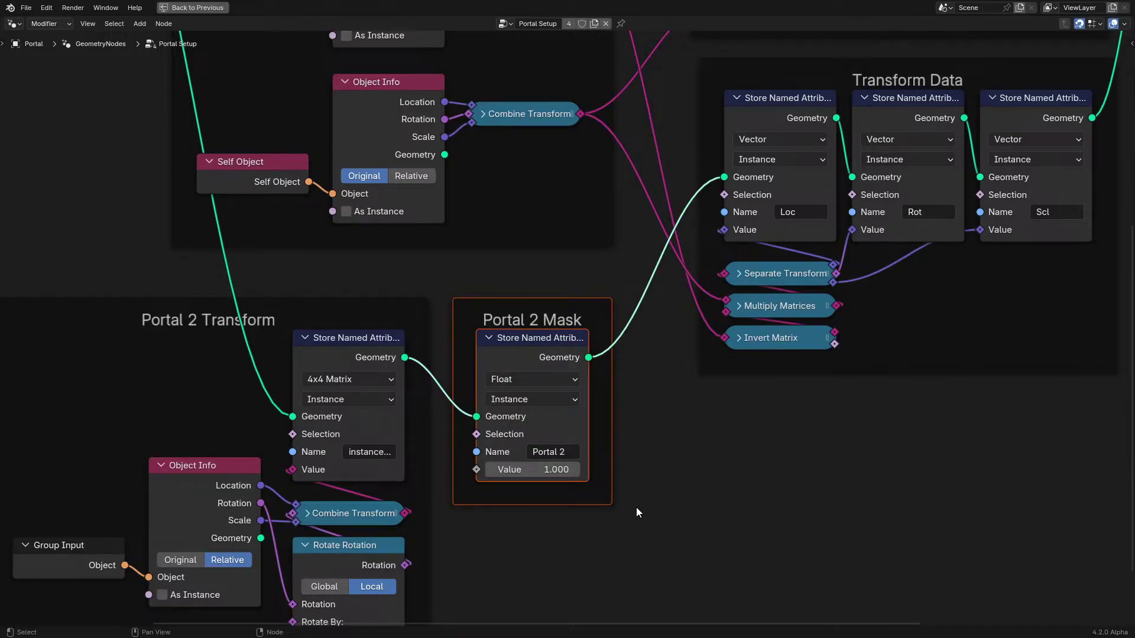
Check the portals in the split layout, then highlight the Group Input and Geometry to Instance nodes in the maximized editor
{"action": "key", "text": "ctrl+space"}
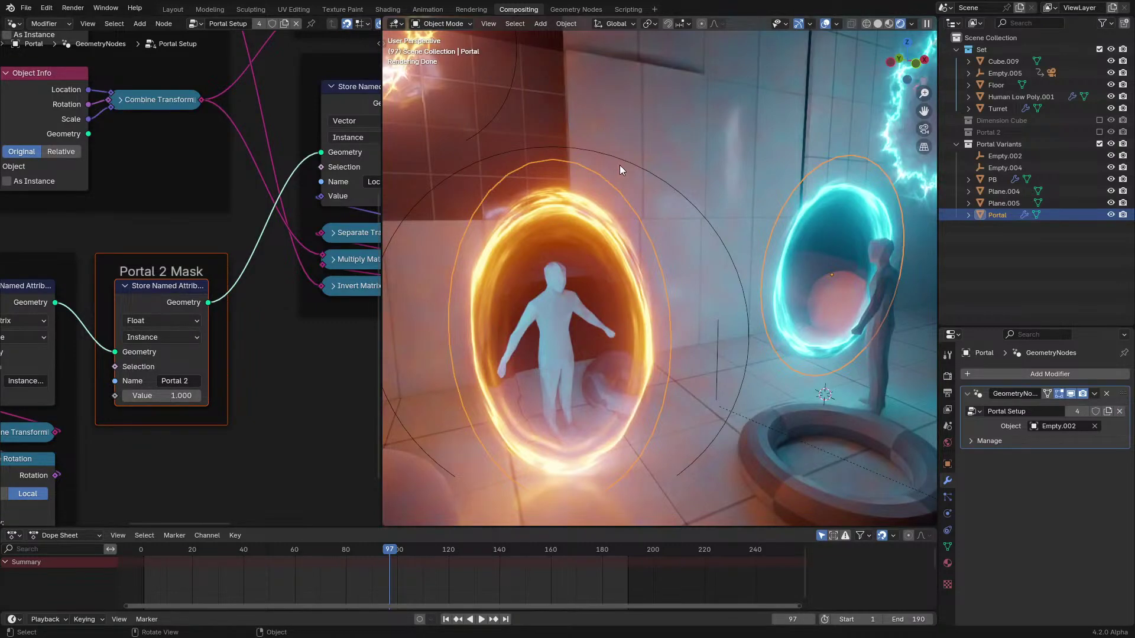
{"action": "scroll", "coordinate": [265, 342], "scroll_direction": "down", "scroll_amount": 6}
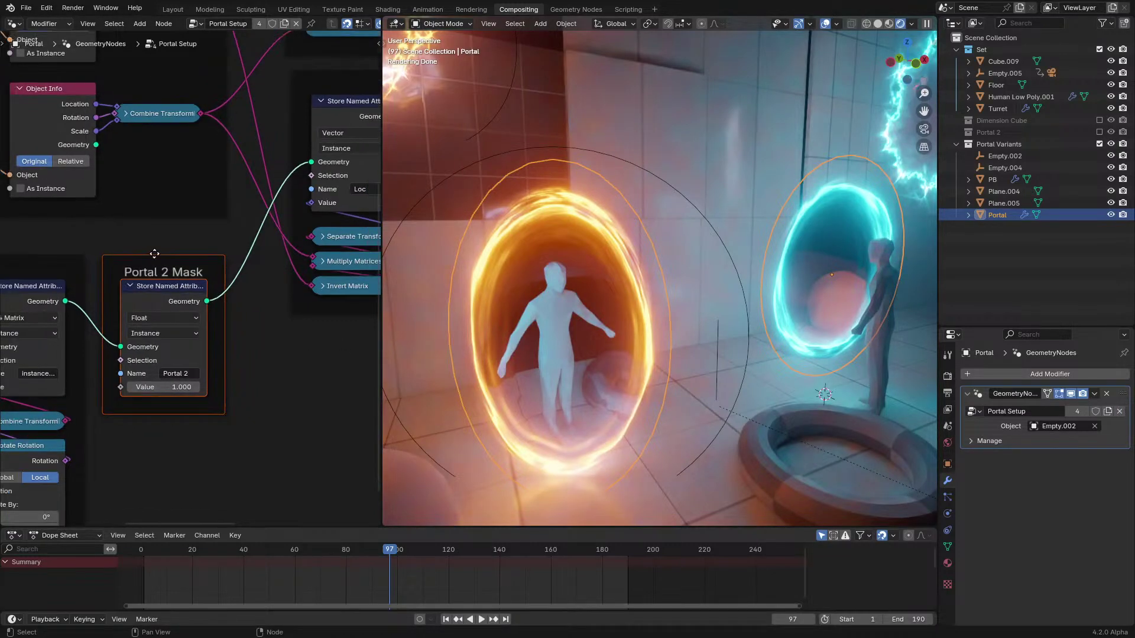
{"action": "scroll", "coordinate": [260, 352], "scroll_direction": "up", "scroll_amount": 2}
{"action": "key", "text": "ctrl+space"}
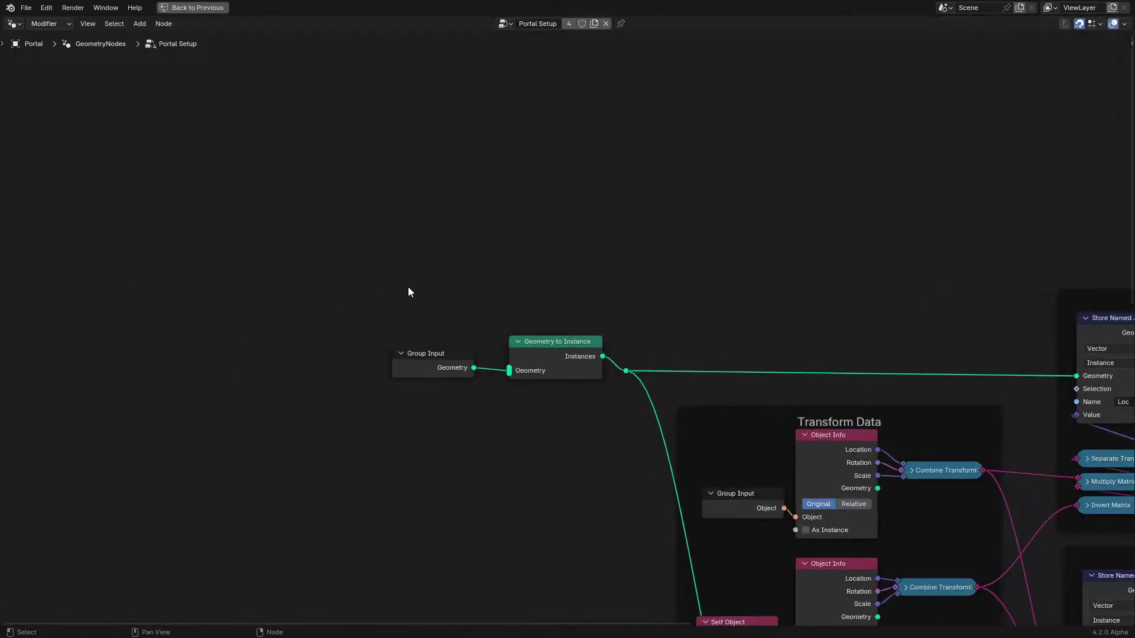
{"action": "scroll", "coordinate": [487, 356], "scroll_direction": "up", "scroll_amount": 5}
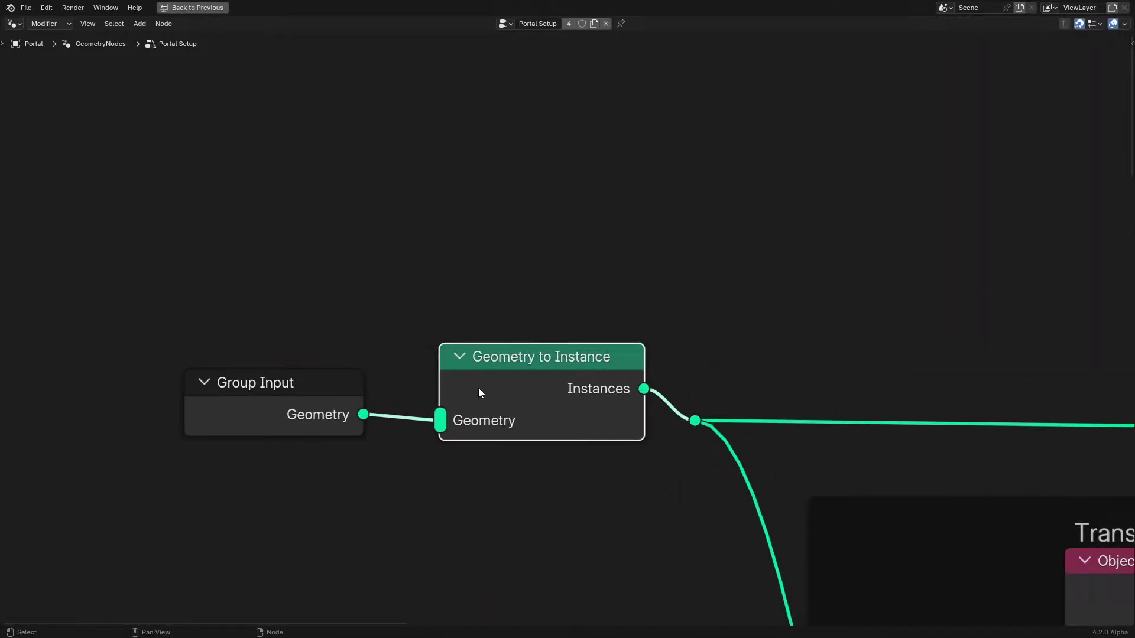
{"action": "left_click", "coordinate": [293, 385]}
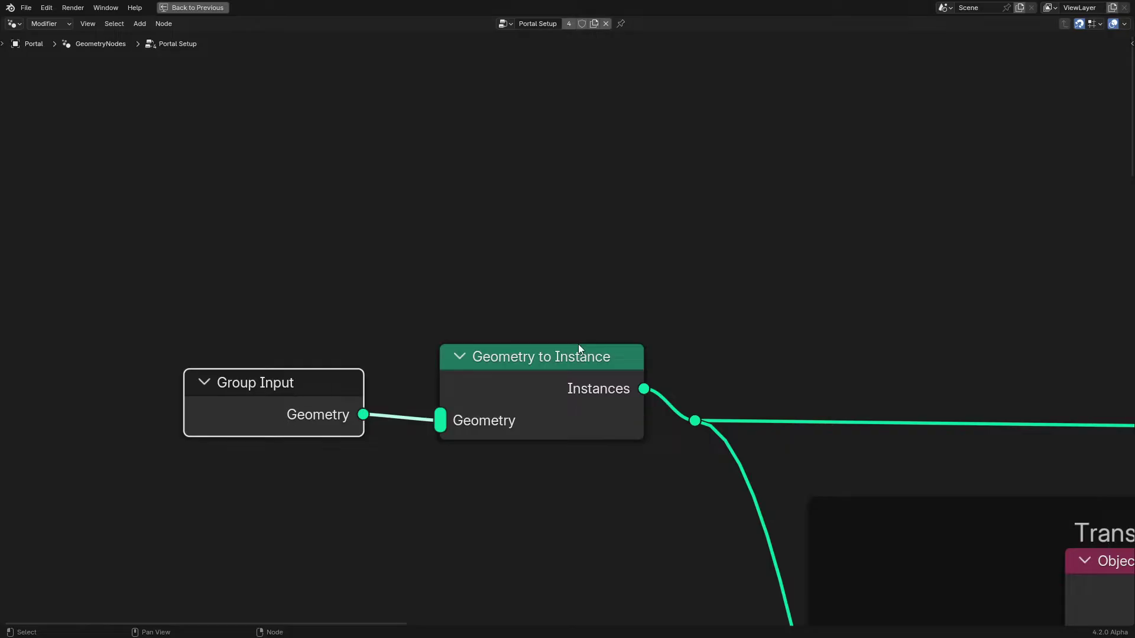
{"action": "left_click", "coordinate": [505, 372]}
Highlight the node frames between Geometry to Instance and Join Geometry, and examine the upper Transform Data frame's Loc, Rot and Scl attributes
{"action": "scroll", "coordinate": [524, 368], "scroll_direction": "down", "scroll_amount": 5}
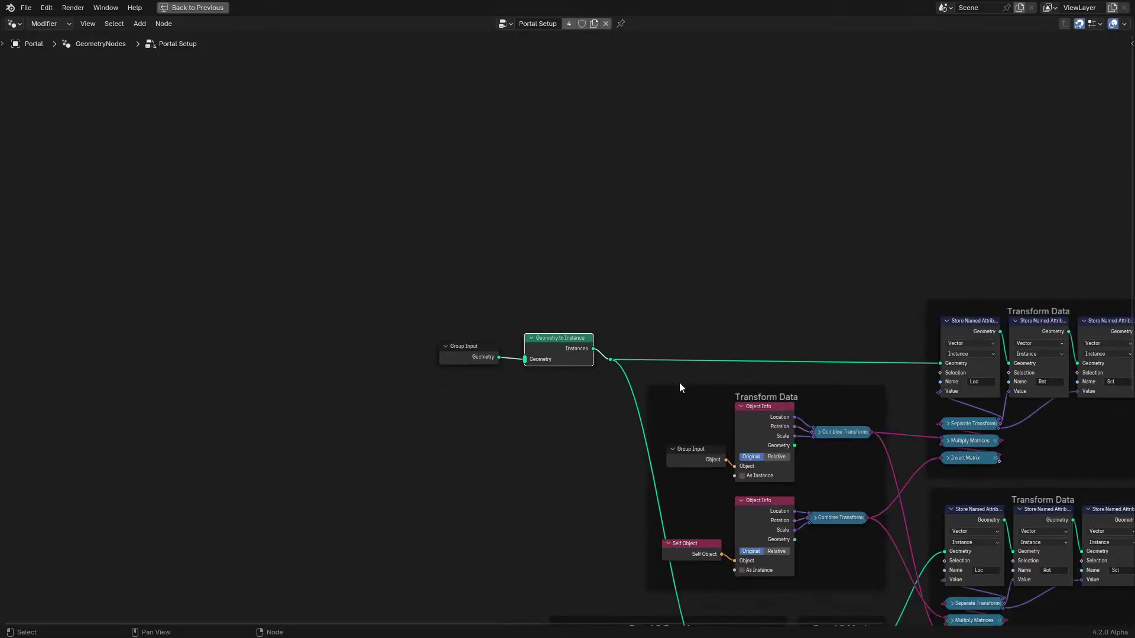
{"action": "middle_click_drag", "start_coordinate": [679, 388], "coordinate": [337, 183]}
{"action": "left_click_drag", "start_coordinate": [299, 106], "coordinate": [879, 618]}
{"action": "middle_click_drag", "start_coordinate": [823, 415], "coordinate": [802, 474]}
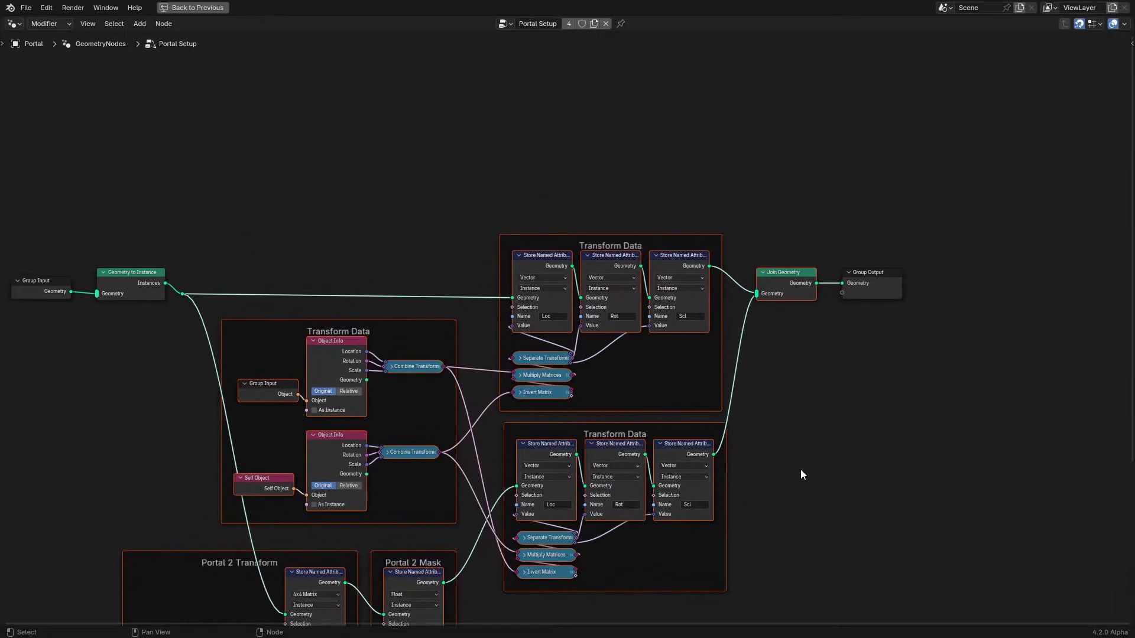
{"action": "left_click", "coordinate": [800, 475]}
{"action": "scroll", "coordinate": [730, 349], "scroll_direction": "up", "scroll_amount": 5}
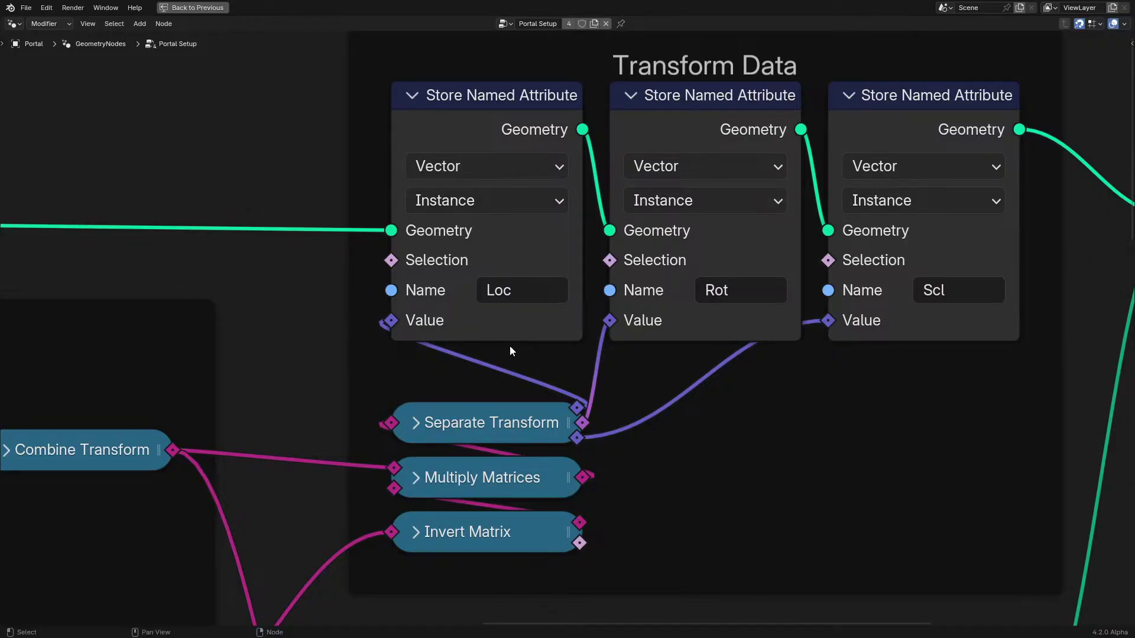
{"action": "scroll", "coordinate": [510, 346], "scroll_direction": "down", "scroll_amount": 3}
{"action": "scroll", "coordinate": [480, 486], "scroll_direction": "down", "scroll_amount": 6}
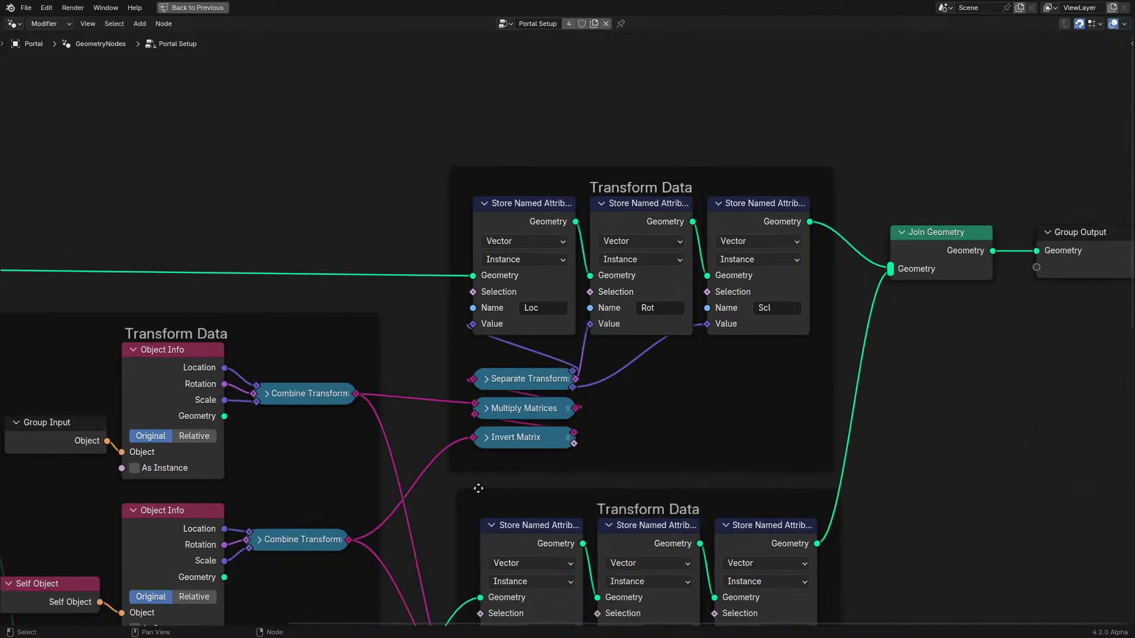
Examine the Portal 2 Transform, Portal 2 Mask and lower Transform Data frames within the whole Portal Setup tree
{"action": "middle_click_drag", "start_coordinate": [479, 489], "coordinate": [552, 207]}
{"action": "scroll", "coordinate": [467, 485], "scroll_direction": "up", "scroll_amount": 5}
{"action": "middle_click_drag", "start_coordinate": [459, 507], "coordinate": [628, 430]}
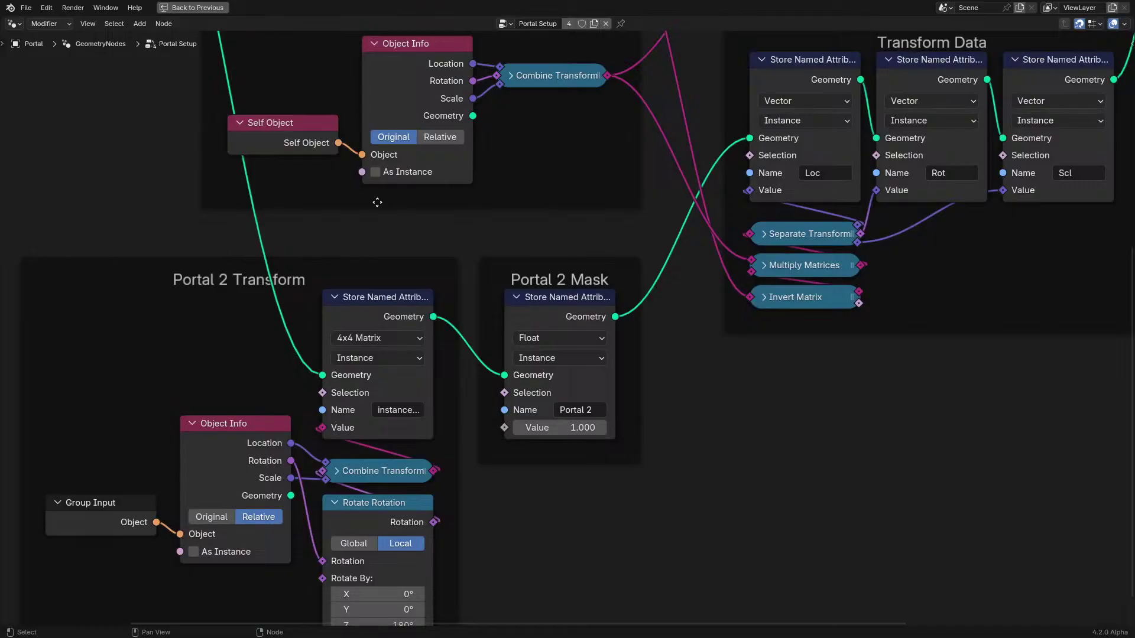
{"action": "scroll", "coordinate": [471, 295], "scroll_direction": "down", "scroll_amount": 8}
{"action": "middle_click_drag", "start_coordinate": [422, 184], "coordinate": [374, 292]}
{"action": "scroll", "coordinate": [374, 292], "scroll_direction": "down", "scroll_amount": 3}
{"action": "left_click_drag", "start_coordinate": [182, 131], "coordinate": [914, 527]}
{"action": "scroll", "coordinate": [699, 337], "scroll_direction": "up", "scroll_amount": 4}
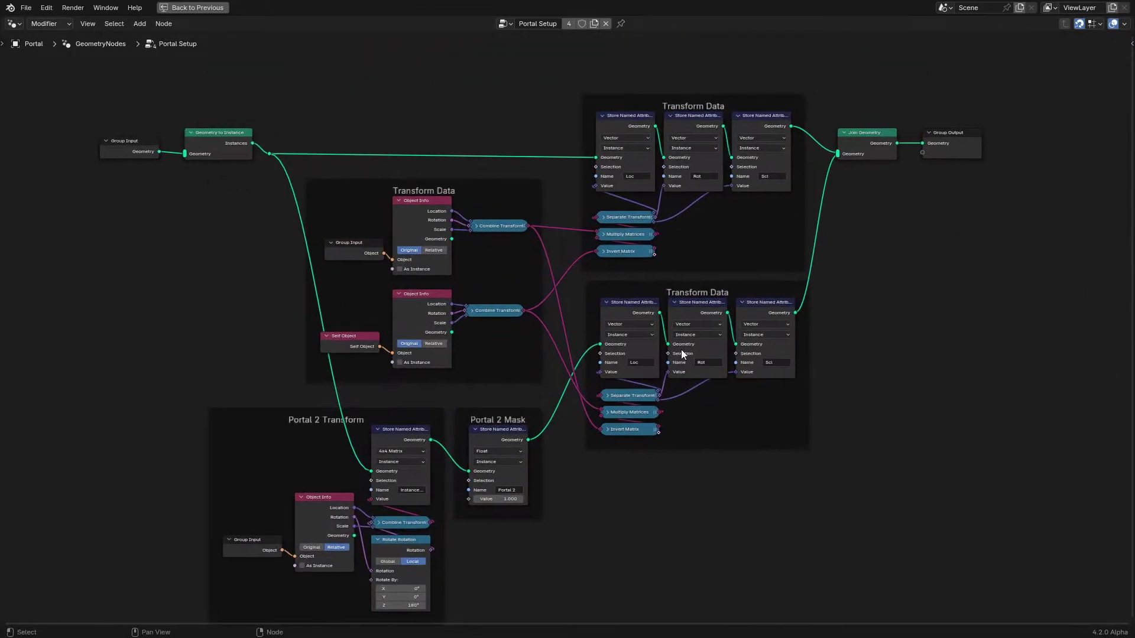
{"action": "scroll", "coordinate": [681, 349], "scroll_direction": "up", "scroll_amount": 5}
{"action": "middle_click_drag", "start_coordinate": [681, 349], "coordinate": [615, 361]}
{"action": "scroll", "coordinate": [615, 361], "scroll_direction": "down", "scroll_amount": 5}
Inspect the portals in the split layout, switch the node area to the Shader Editor and maximize it on the Portals R portal nodes
{"action": "key", "text": "ctrl+space"}
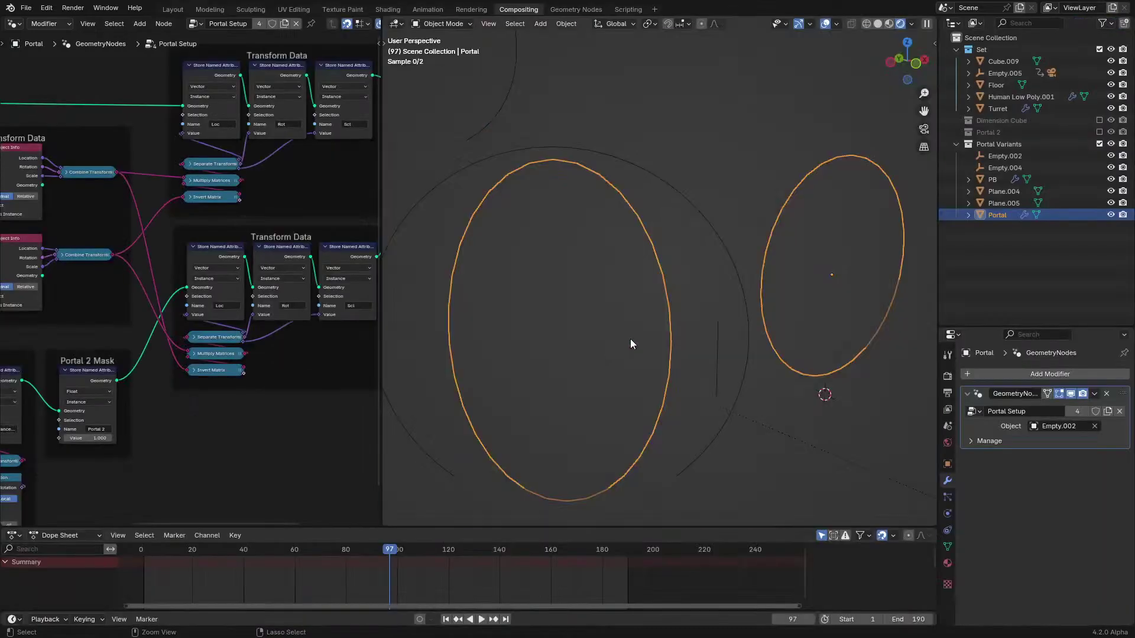
{"action": "middle_click_drag", "start_coordinate": [696, 298], "coordinate": [693, 320]}
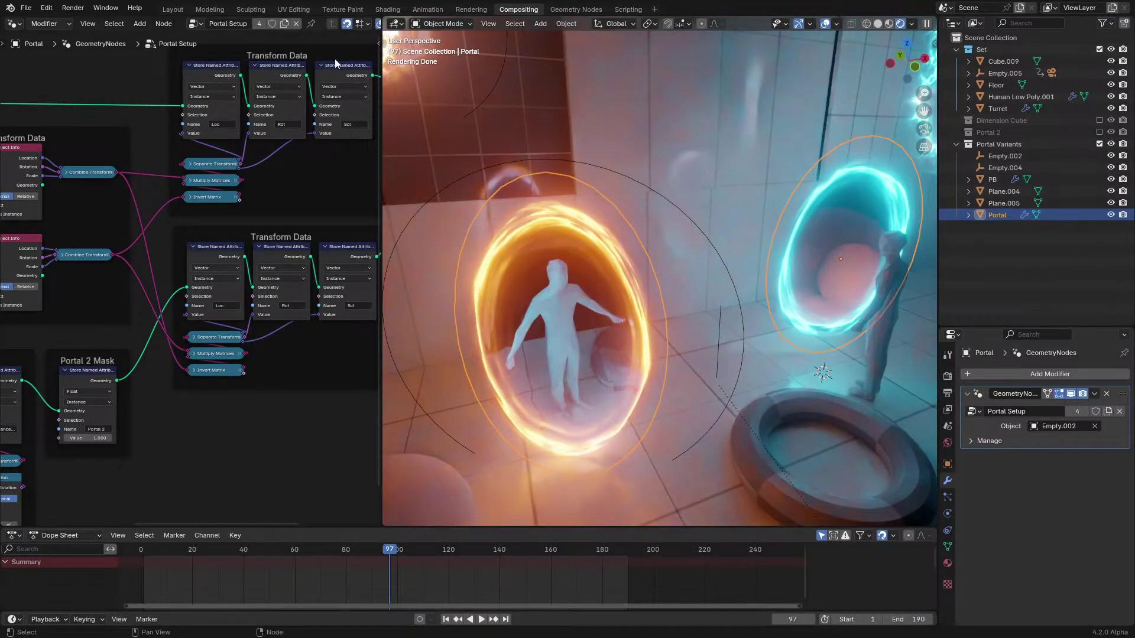
{"action": "left_click", "coordinate": [17, 24]}
{"action": "left_click", "coordinate": [44, 134]}
{"action": "scroll", "coordinate": [119, 223], "scroll_direction": "down", "scroll_amount": 3}
{"action": "middle_click_drag", "start_coordinate": [119, 223], "coordinate": [224, 292]}
{"action": "scroll", "coordinate": [178, 299], "scroll_direction": "up", "scroll_amount": 2}
{"action": "key", "text": "ctrl+space"}
{"action": "scroll", "coordinate": [576, 325], "scroll_direction": "up", "scroll_amount": 3}
{"action": "middle_click_drag", "start_coordinate": [488, 309], "coordinate": [506, 249]}
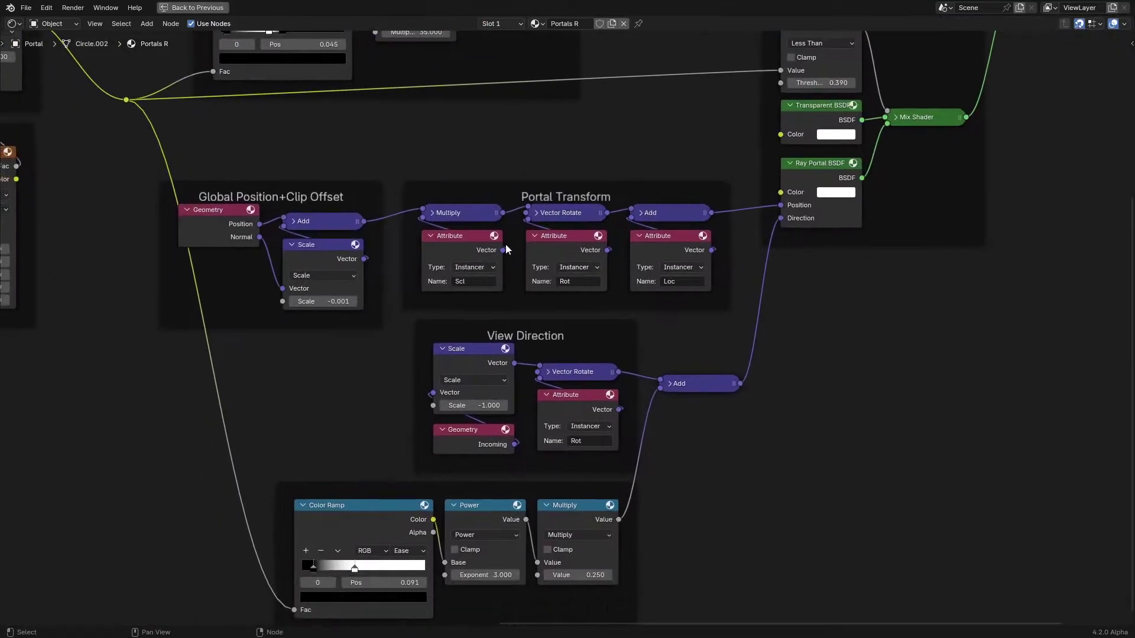
Highlight the Global Position+Clip Offset, Portal Transform and View Direction frames and the Color Ramp falloff frame feeding the Ray Portal BSDF
{"action": "scroll", "coordinate": [354, 206], "scroll_direction": "down", "scroll_amount": 4}
{"action": "left_click_drag", "start_coordinate": [232, 207], "coordinate": [689, 568]}
{"action": "scroll", "coordinate": [463, 193], "scroll_direction": "up", "scroll_amount": 2}
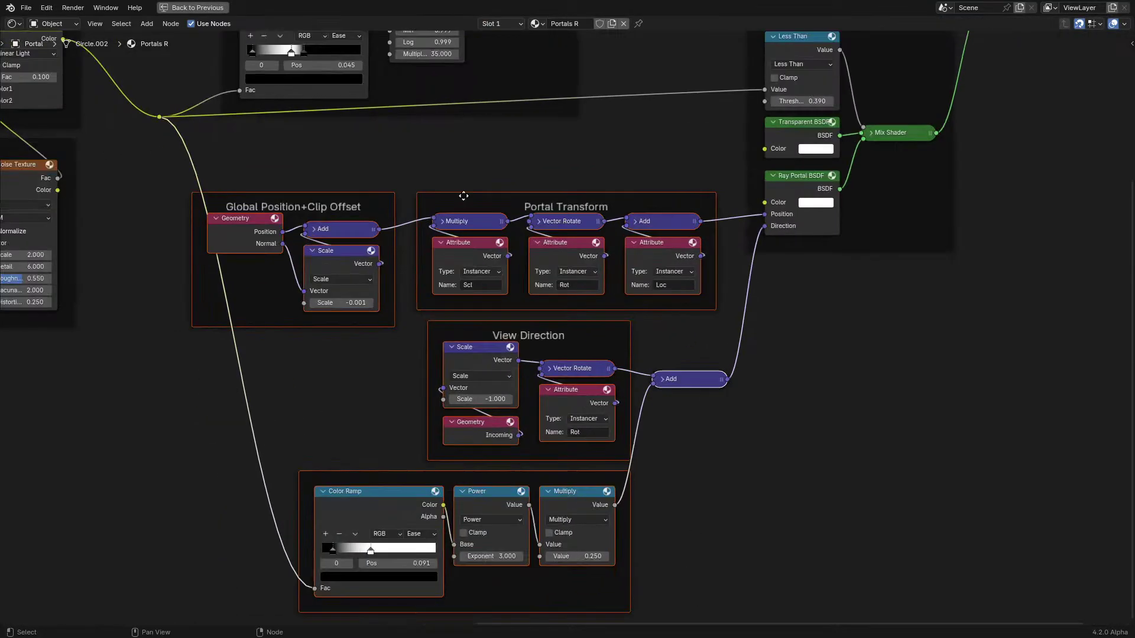
{"action": "left_click_drag", "start_coordinate": [174, 146], "coordinate": [774, 446]}
{"action": "left_click", "coordinate": [531, 499]}
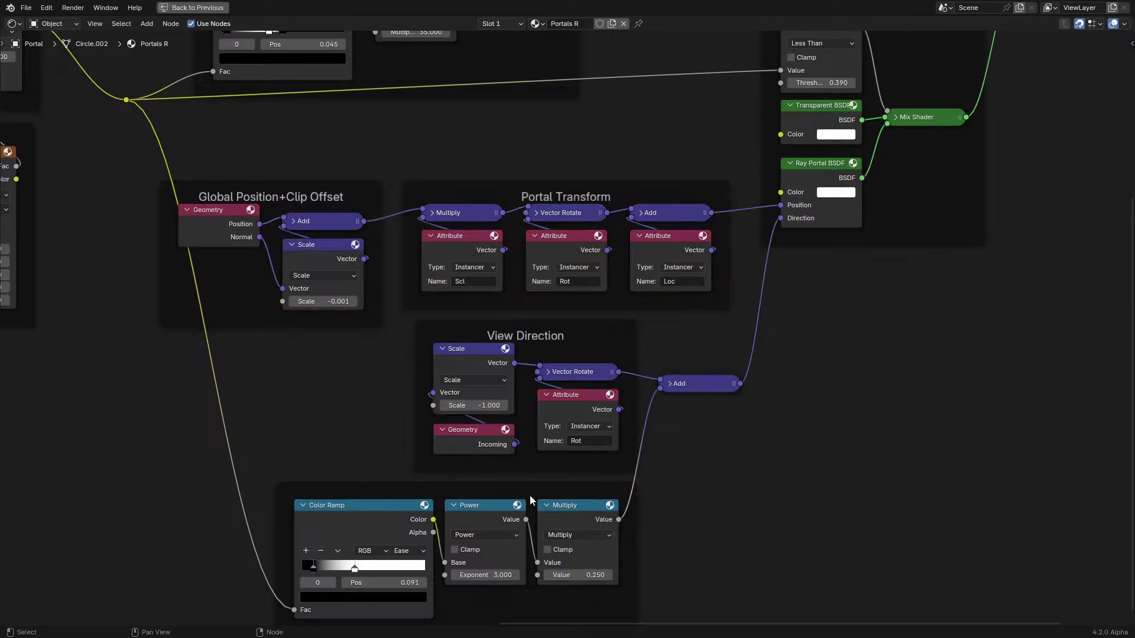
{"action": "left_click_drag", "start_coordinate": [530, 494], "coordinate": [491, 426]}
{"action": "right_click", "coordinate": [491, 426]}
{"action": "scroll", "coordinate": [576, 296], "scroll_direction": "down", "scroll_amount": 1}
{"action": "middle_click_drag", "start_coordinate": [588, 271], "coordinate": [496, 372]}
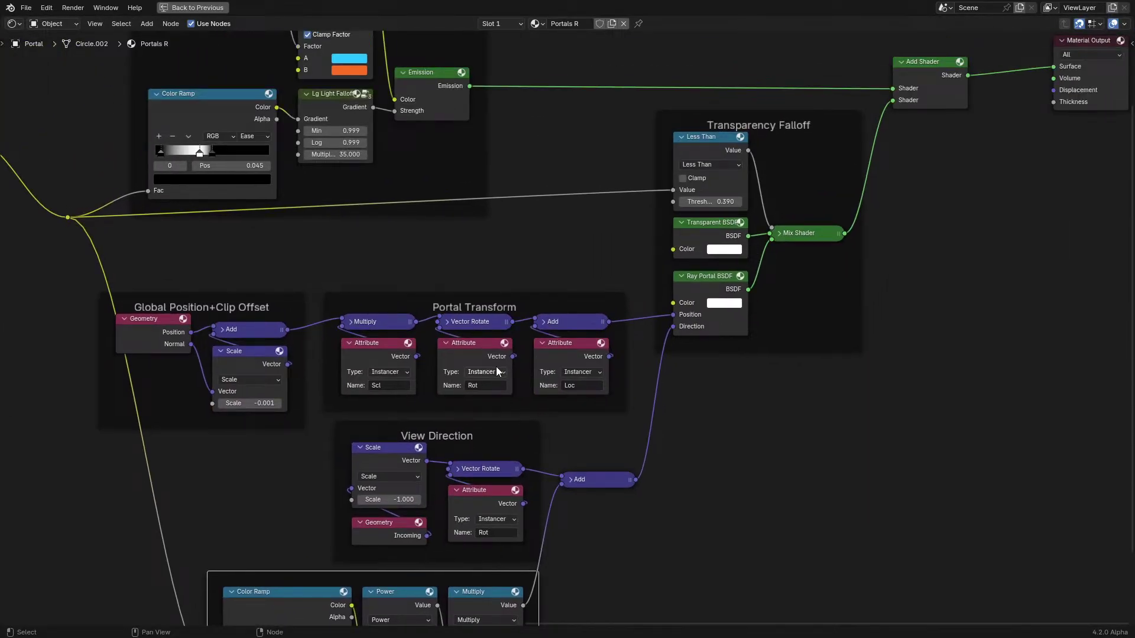
Duplicate the Global Position+Clip Offset, Portal Transform, View Direction, Add and Ray Portal BSDF nodes into empty space beside the originals
{"action": "left_click_drag", "start_coordinate": [150, 274], "coordinate": [755, 520]}
{"action": "middle_click_drag", "start_coordinate": [755, 519], "coordinate": [549, 266]}
{"action": "key", "text": "shift+d"}
{"action": "left_click", "coordinate": [937, 513]}
{"action": "middle_click_drag", "start_coordinate": [930, 489], "coordinate": [598, 444]}
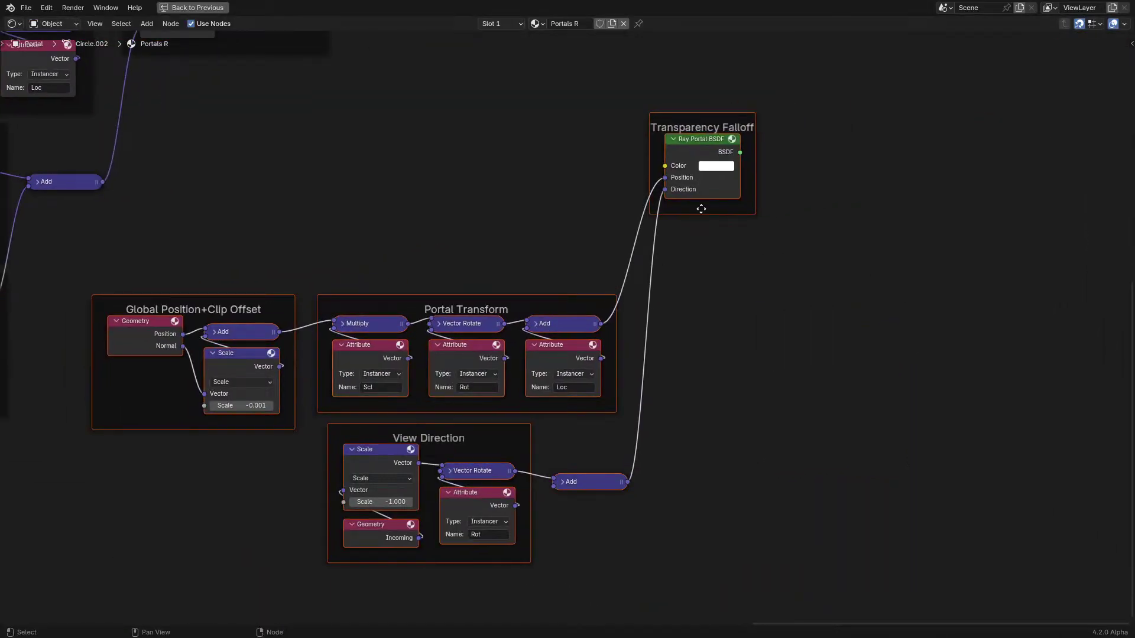
Align the copied Ray Portal BSDF with its chain, link Vector Rotate directly to its Direction input and delete the copied Add node
{"action": "left_click_drag", "start_coordinate": [701, 209], "coordinate": [722, 390]}
{"action": "left_click_drag", "start_coordinate": [515, 470], "coordinate": [683, 380]}
{"action": "left_click", "coordinate": [585, 480]}
{"action": "key", "text": "x"}
{"action": "middle_click_drag", "start_coordinate": [584, 455], "coordinate": [639, 395]}
{"action": "scroll", "coordinate": [639, 360], "scroll_direction": "up", "scroll_amount": 3}
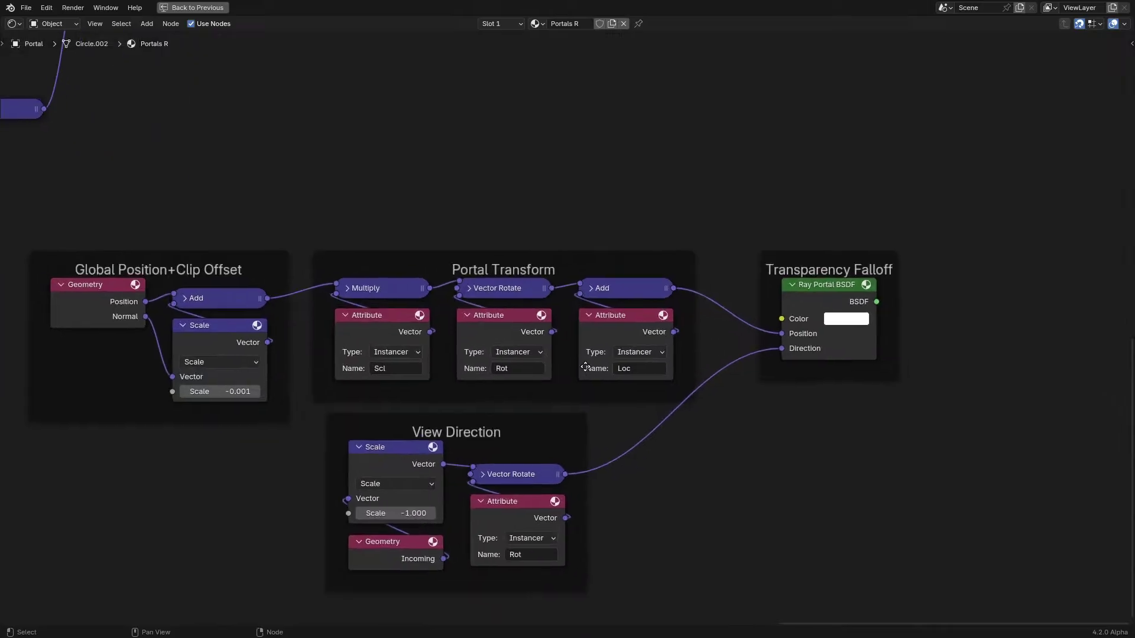
Restore the split layout, preview the copied Ray Portal BSDF on the portals and inspect them in the viewport
{"action": "key", "text": "ctrl+space"}
{"action": "middle_click_drag", "start_coordinate": [342, 274], "coordinate": [247, 303]}
{"action": "left_click", "coordinate": [304, 288], "text": "ctrl+shift"}
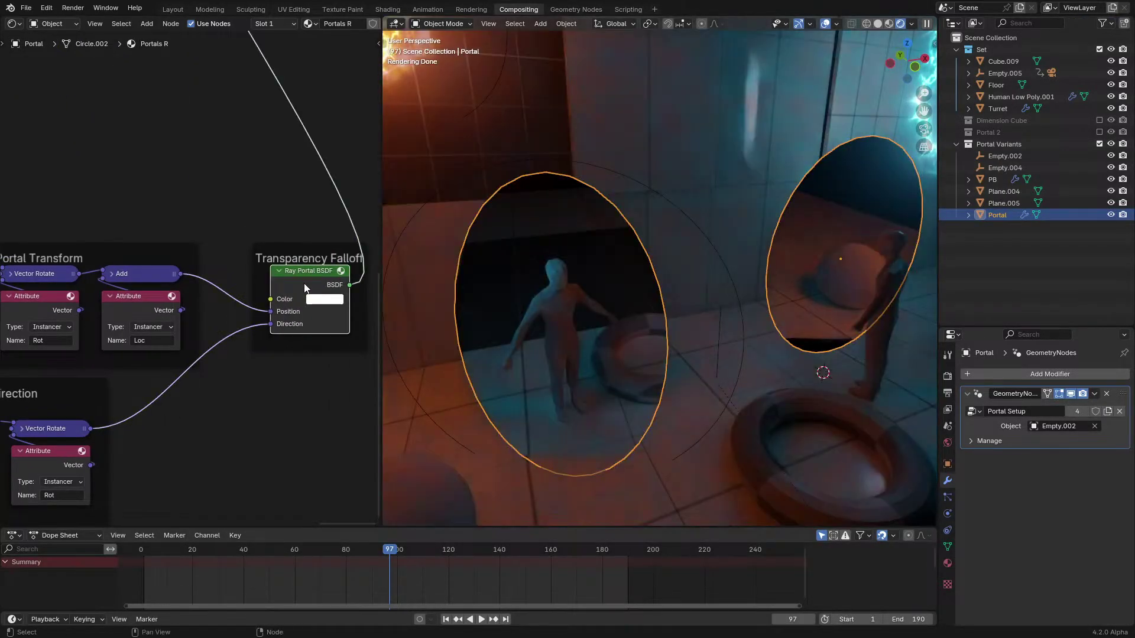
{"action": "scroll", "coordinate": [694, 286], "scroll_direction": "down", "scroll_amount": 2}
{"action": "middle_click_drag", "start_coordinate": [694, 287], "coordinate": [694, 268]}
{"action": "scroll", "coordinate": [694, 268], "scroll_direction": "up", "scroll_amount": 1}
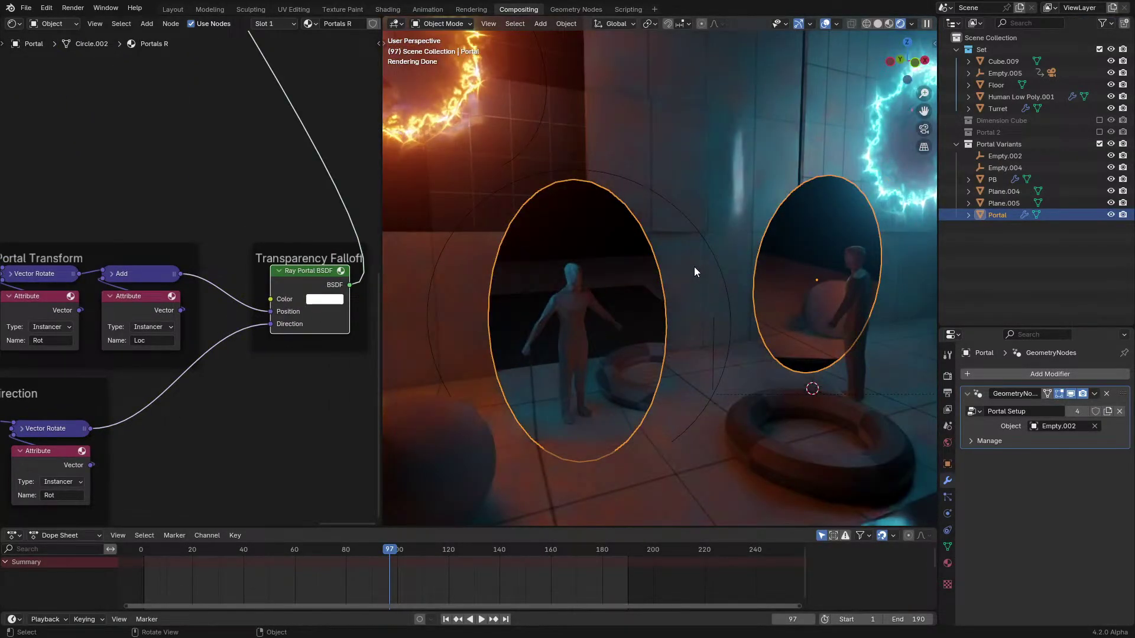
Examine the simplified ray portal node chain in the maximized editor, focusing on the Global Position+Clip Offset frame
{"action": "middle_click_drag", "start_coordinate": [265, 467], "coordinate": [296, 457]}
{"action": "key", "text": "ctrl+space"}
{"action": "middle_click_drag", "start_coordinate": [389, 353], "coordinate": [504, 299]}
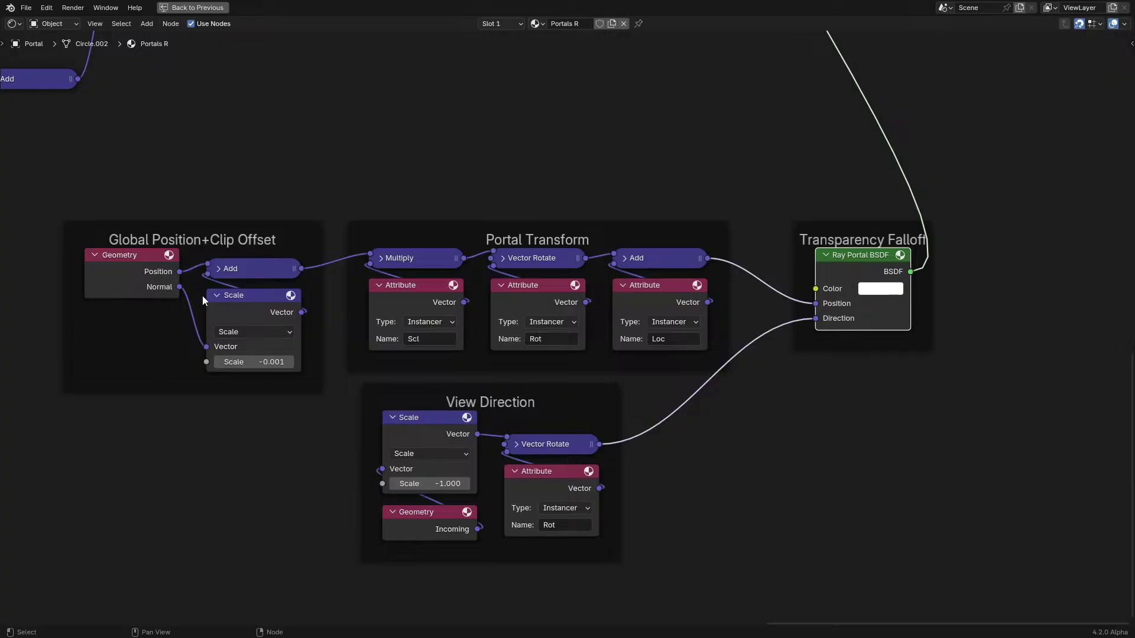
{"action": "middle_click_drag", "start_coordinate": [230, 293], "coordinate": [479, 338]}
{"action": "scroll", "coordinate": [438, 376], "scroll_direction": "up", "scroll_amount": 3}
{"action": "middle_click_drag", "start_coordinate": [456, 408], "coordinate": [570, 383]}
Restore the split layout, try a Clip Offset Scale value of 0 while orbiting the portals, and undo the change
{"action": "key", "text": "ctrl+space"}
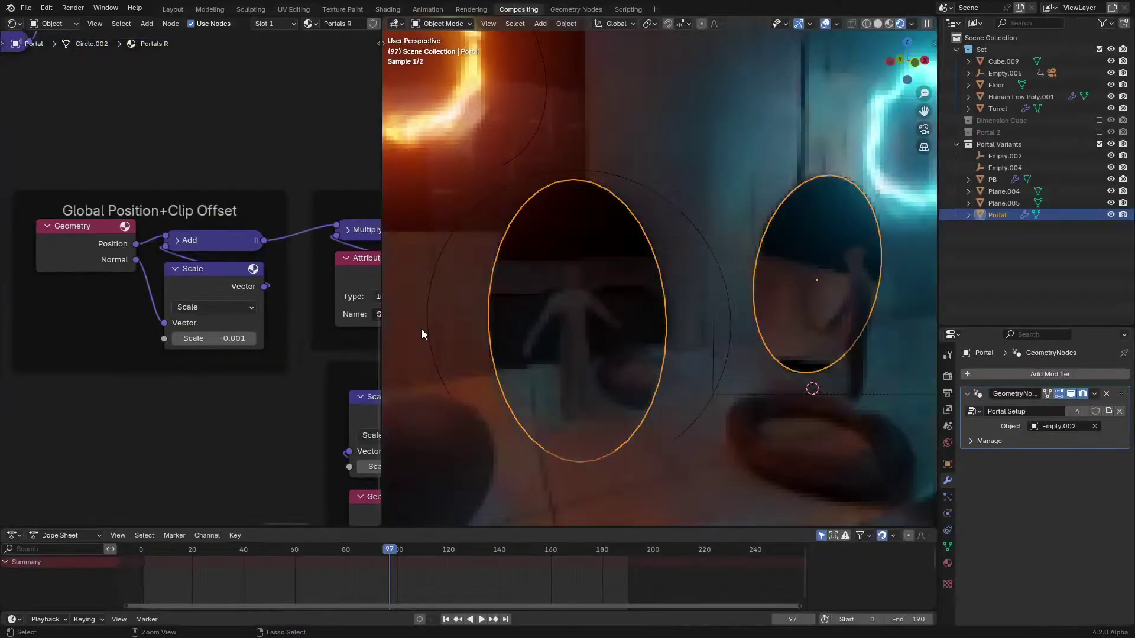
{"action": "scroll", "coordinate": [193, 278], "scroll_direction": "up", "scroll_amount": 1}
{"action": "left_click", "coordinate": [214, 345]}
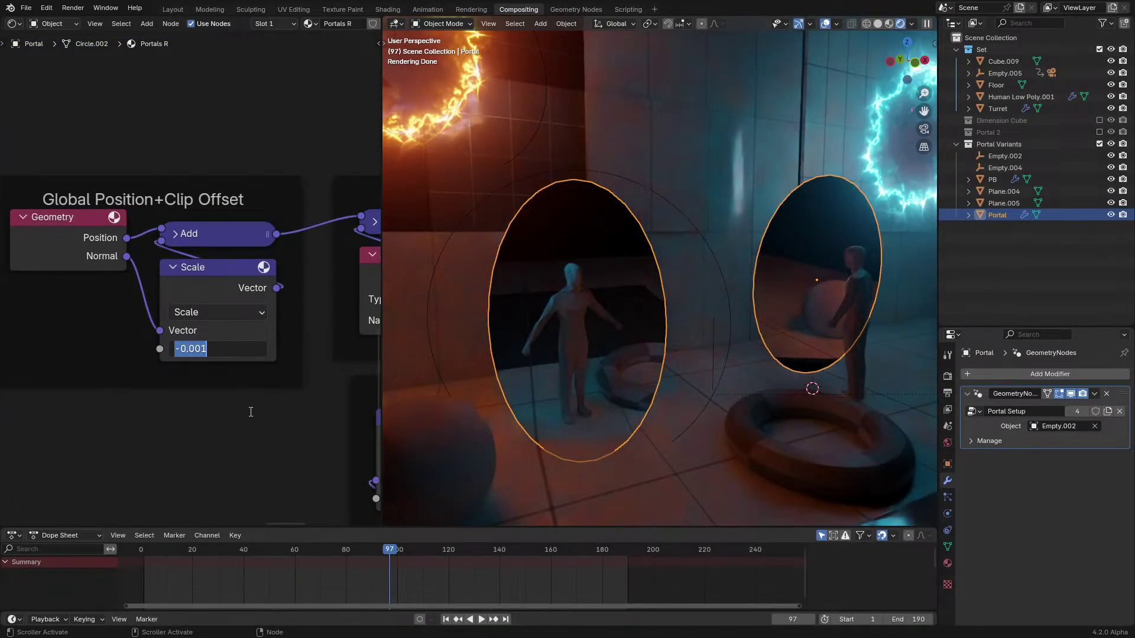
{"action": "type", "text": "0"}
{"action": "key", "text": "Return"}
{"action": "middle_click_drag", "start_coordinate": [476, 310], "coordinate": [641, 303]}
{"action": "key", "text": "ctrl+z"}
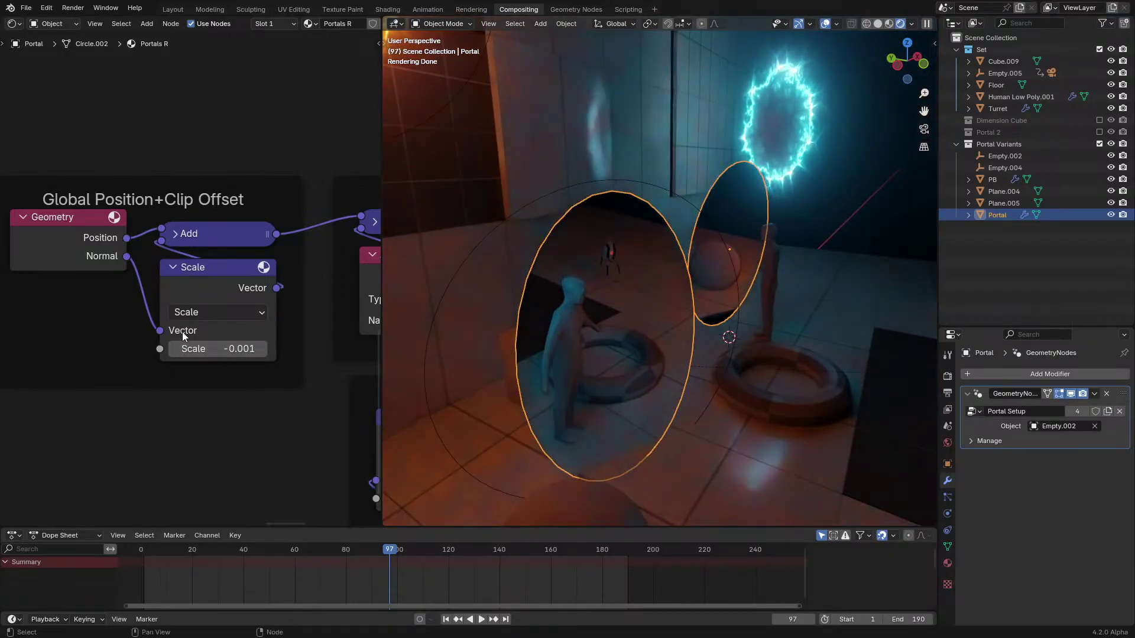
Dissolve the portal mesh's faces into a single face in Edit Mode, and return to Object Mode
{"action": "key", "text": "Tab"}
{"action": "middle_click_drag", "start_coordinate": [470, 247], "coordinate": [574, 277]}
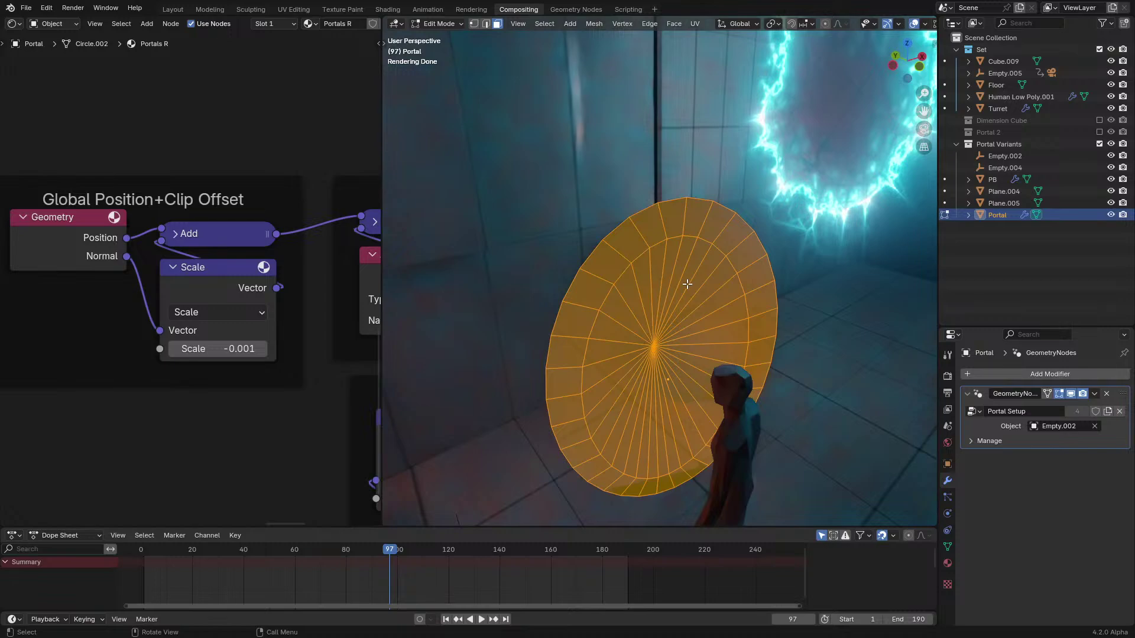
{"action": "key", "text": "x"}
{"action": "left_click", "coordinate": [676, 376]}
{"action": "middle_click_drag", "start_coordinate": [676, 375], "coordinate": [737, 262]}
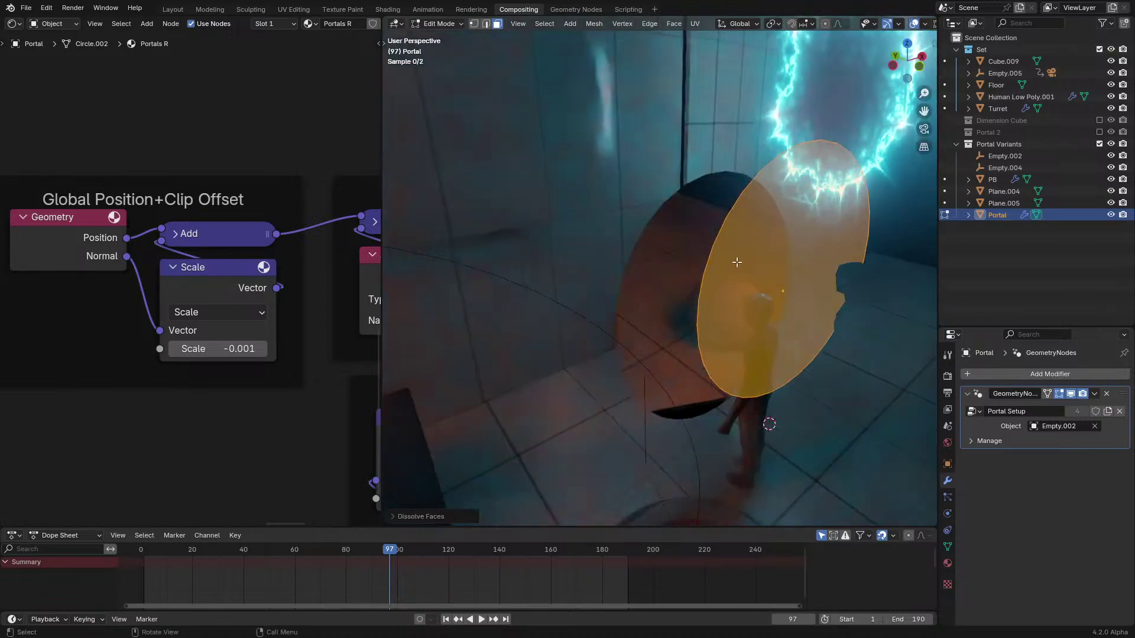
{"action": "key", "text": "Tab"}
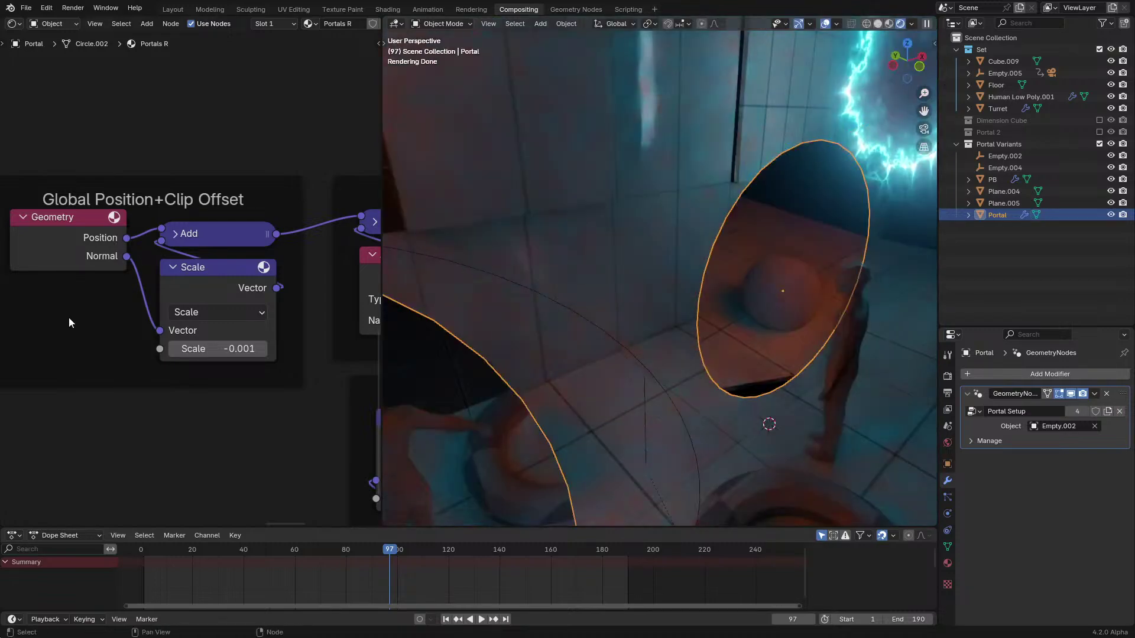
Test the Clip Offset Scale at 0 again on the dissolved portal mesh, inspect both portals, and undo the change
{"action": "left_click", "coordinate": [230, 351]}
{"action": "type", "text": "0"}
{"action": "key", "text": "Return"}
{"action": "scroll", "coordinate": [586, 322], "scroll_direction": "down", "scroll_amount": 2}
{"action": "middle_click_drag", "start_coordinate": [586, 322], "coordinate": [605, 289]}
{"action": "scroll", "coordinate": [601, 328], "scroll_direction": "up", "scroll_amount": 1}
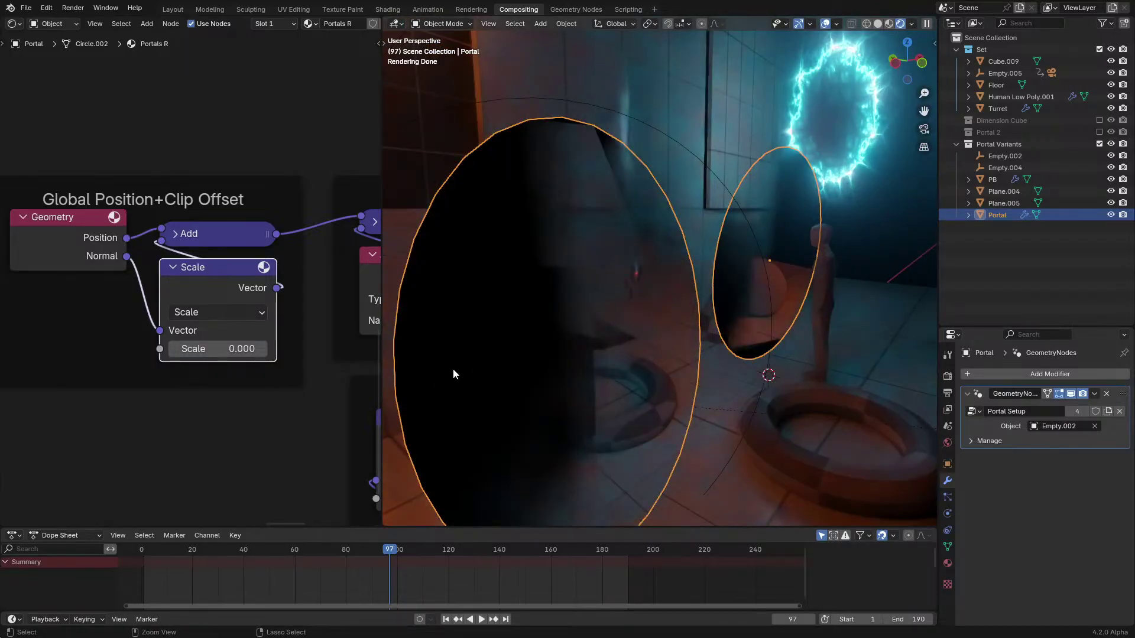
{"action": "key", "text": "ctrl+z"}
Review the simplified node chain in the maximized editor, restore the split layout, and reconnect the original Add Shader to the Material Output
{"action": "key", "text": "ctrl+space"}
{"action": "scroll", "coordinate": [322, 319], "scroll_direction": "down", "scroll_amount": 3}
{"action": "middle_click_drag", "start_coordinate": [321, 319], "coordinate": [190, 383]}
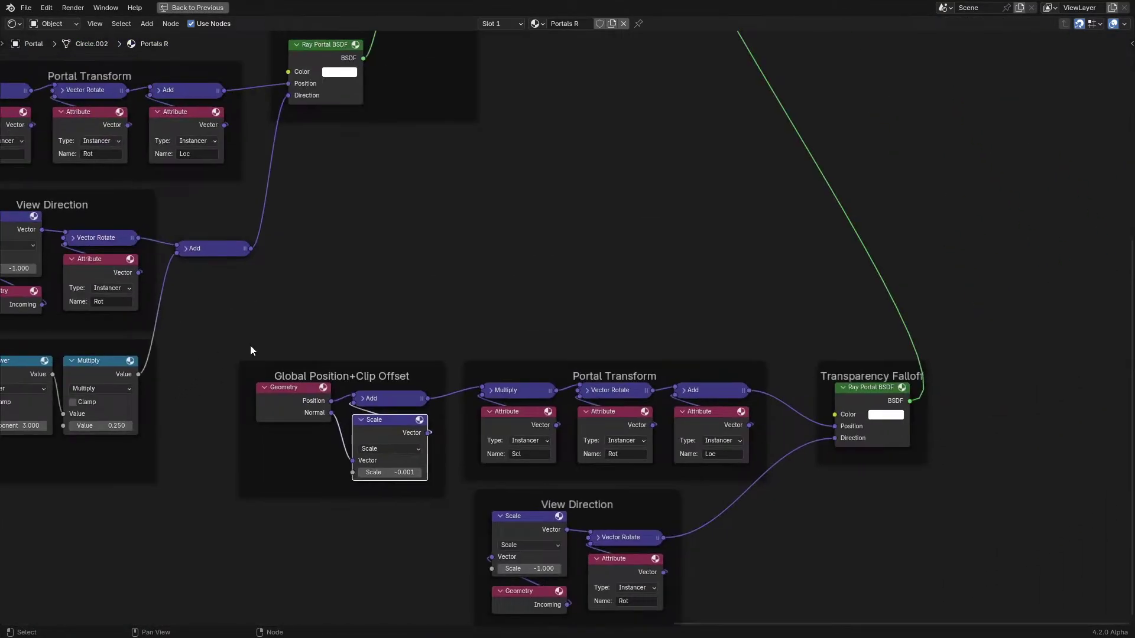
{"action": "key", "text": "ctrl+space"}
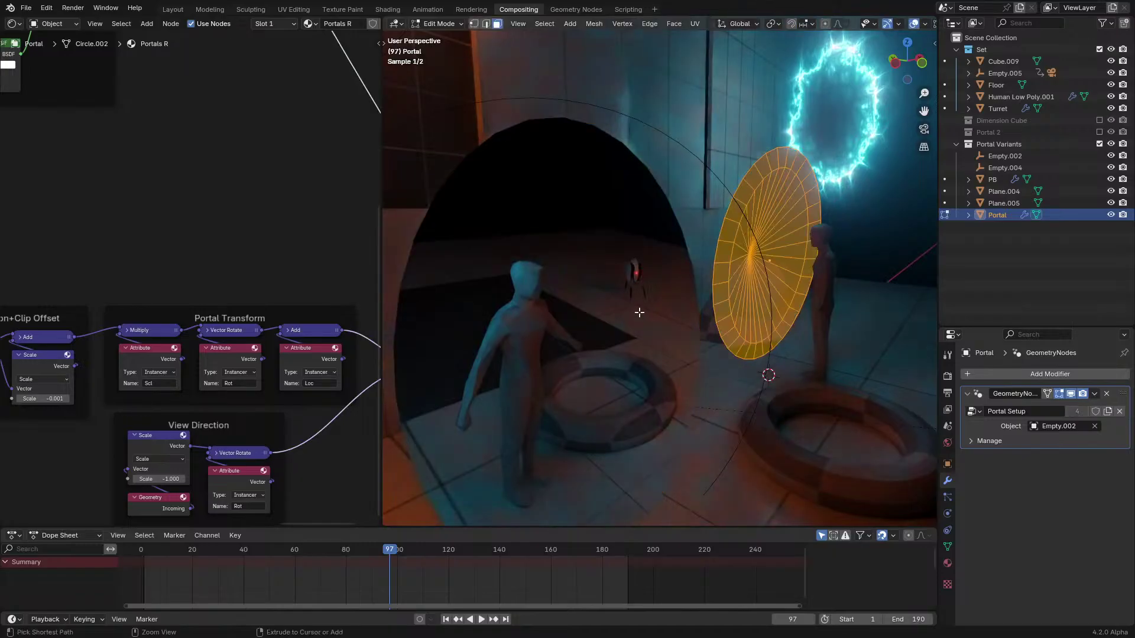
{"action": "scroll", "coordinate": [243, 218], "scroll_direction": "down", "scroll_amount": 3}
{"action": "middle_click_drag", "start_coordinate": [242, 218], "coordinate": [221, 330]}
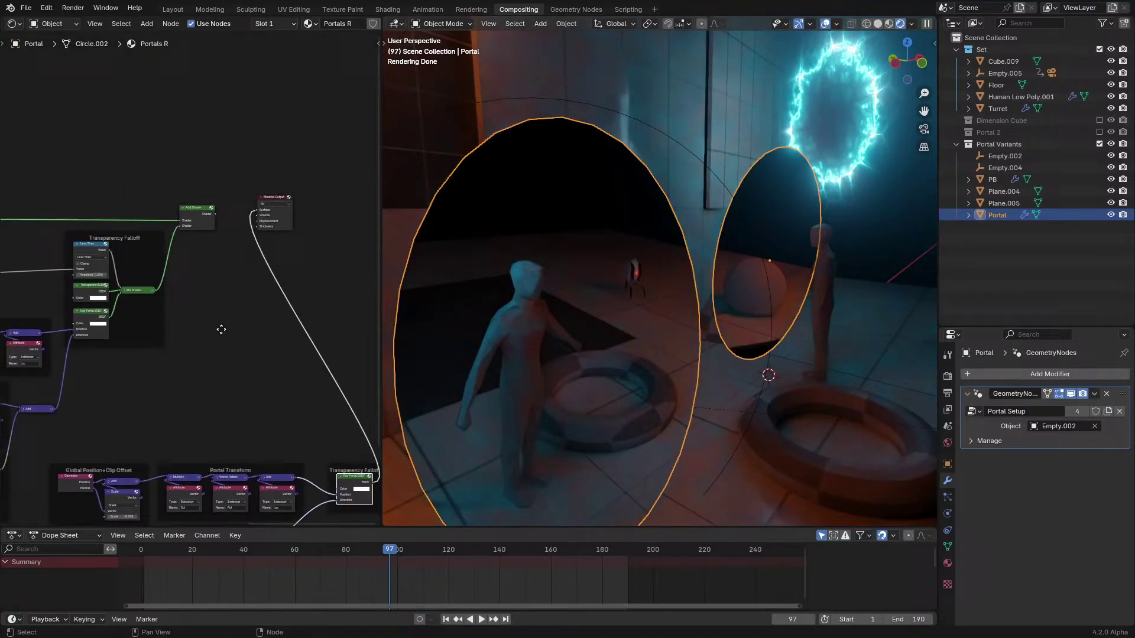
{"action": "left_click", "coordinate": [203, 217], "text": "ctrl+shift"}
Delete the simplified copy of the ray portal nodes below the original Portals R node tree
{"action": "scroll", "coordinate": [148, 344], "scroll_direction": "down", "scroll_amount": 4}
{"action": "middle_click_drag", "start_coordinate": [147, 344], "coordinate": [168, 226]}
{"action": "left_click_drag", "start_coordinate": [109, 297], "coordinate": [312, 422]}
{"action": "key", "text": "x"}
Preview the Combine XYZ node of the Radial UV Map frame on the portals
{"action": "middle_click_drag", "start_coordinate": [69, 248], "coordinate": [359, 350]}
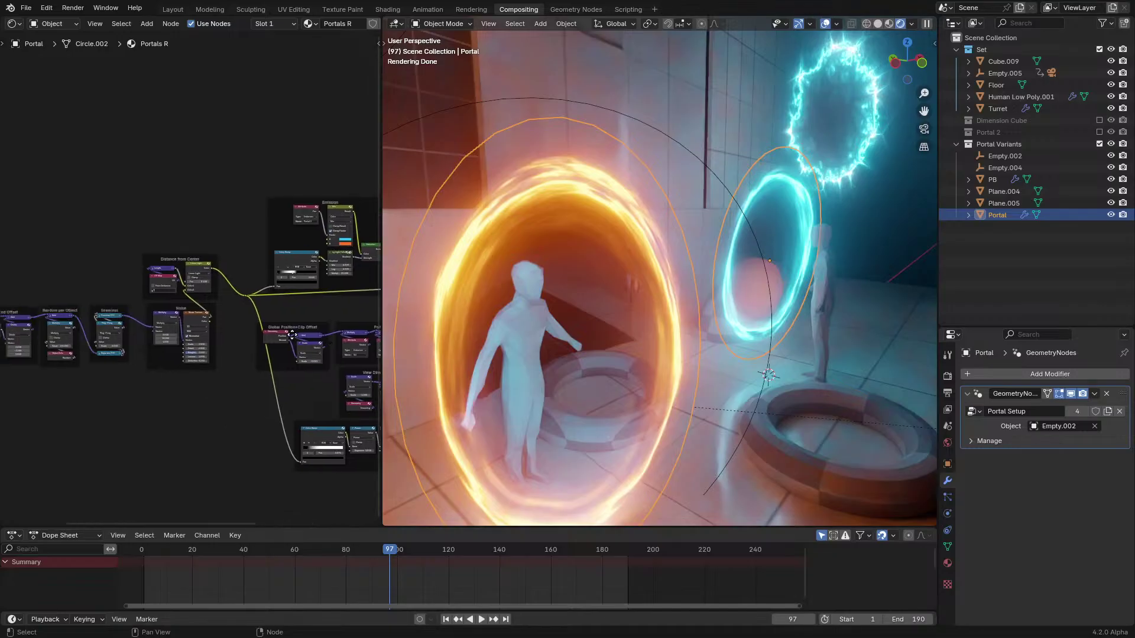
{"action": "scroll", "coordinate": [112, 343], "scroll_direction": "up", "scroll_amount": 2}
{"action": "middle_click_drag", "start_coordinate": [109, 344], "coordinate": [246, 303]}
{"action": "middle_click_drag", "start_coordinate": [112, 309], "coordinate": [267, 320]}
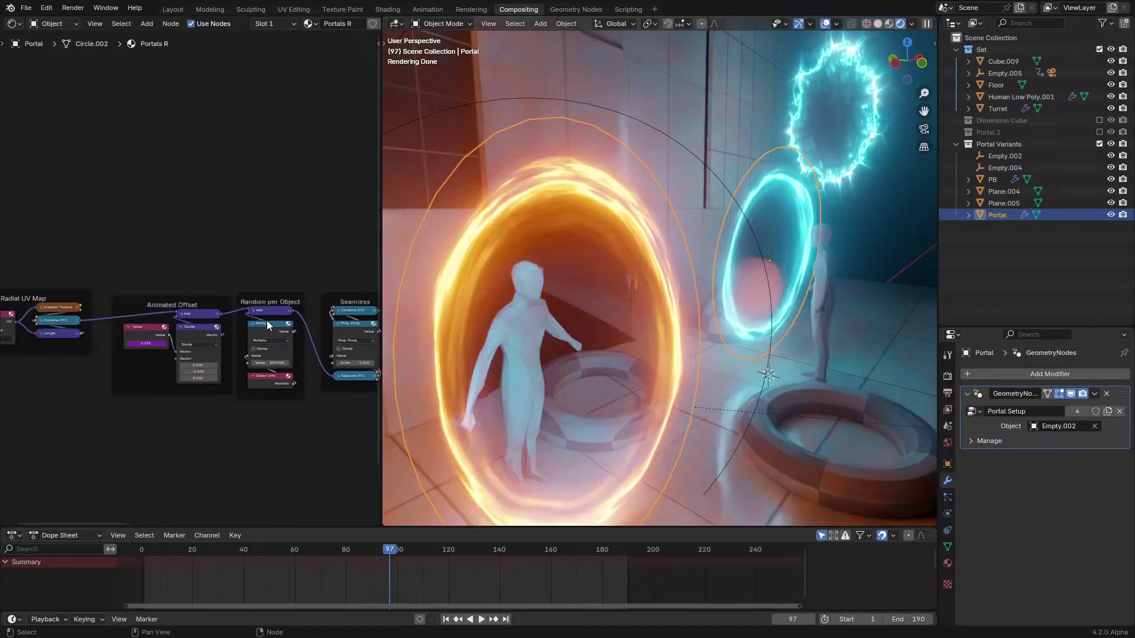
{"action": "scroll", "coordinate": [74, 316], "scroll_direction": "up", "scroll_amount": 2}
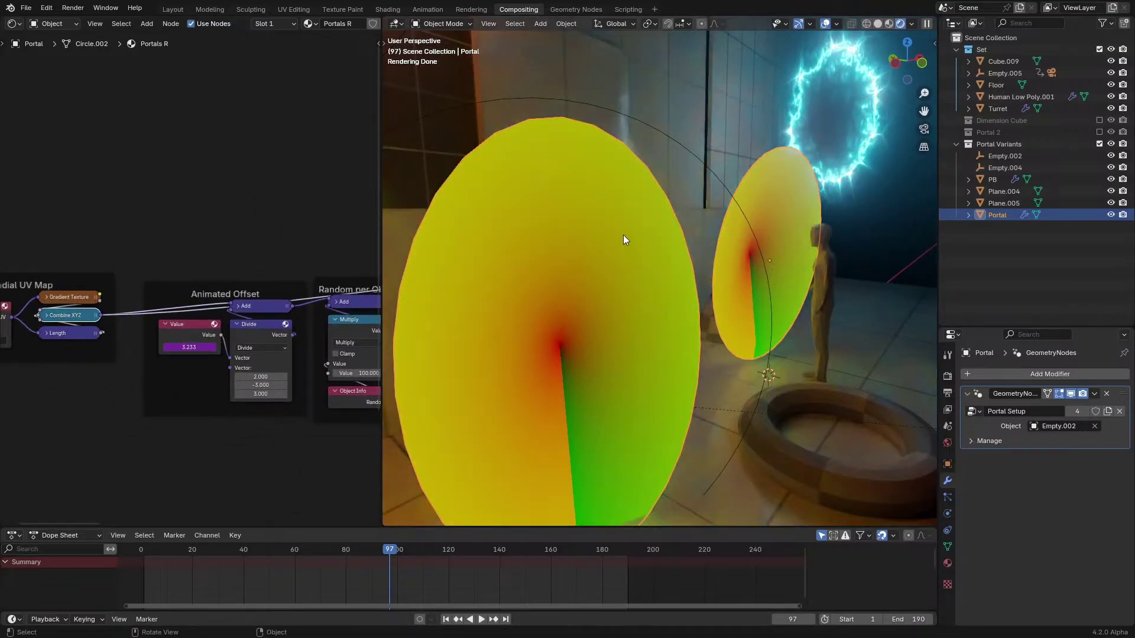
Switch to the UV Editing workspace and examine the portal mesh's UV layout around the UV origin in Edit Mode
{"action": "left_click", "coordinate": [300, 10]}
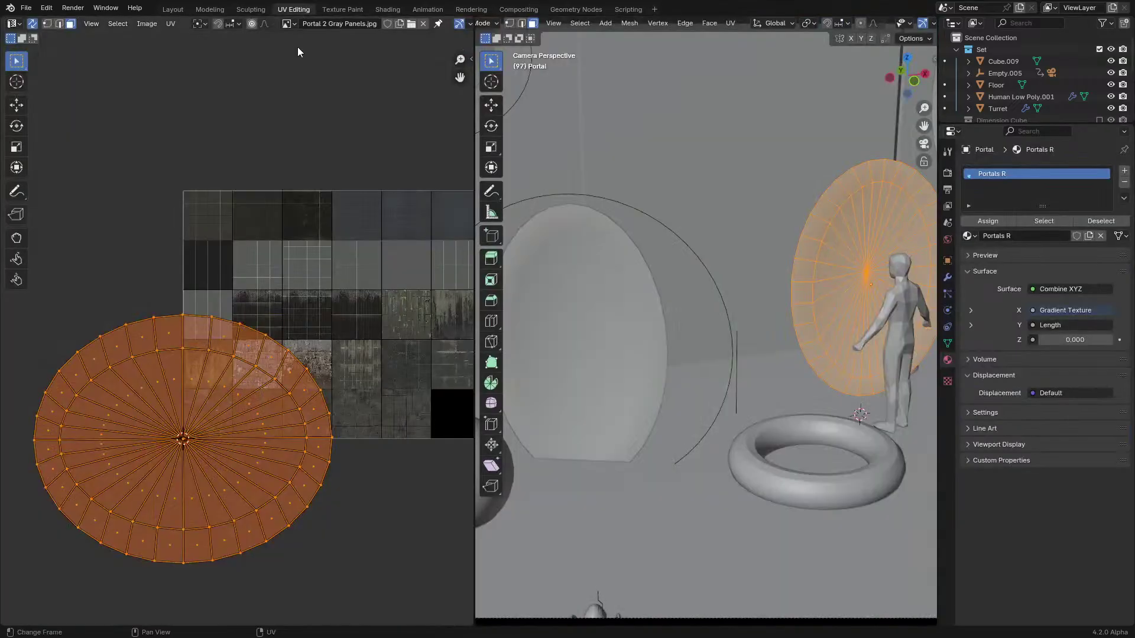
{"action": "middle_click_drag", "start_coordinate": [241, 313], "coordinate": [271, 231]}
{"action": "key", "text": "Tab"}
{"action": "scroll", "coordinate": [312, 300], "scroll_direction": "up", "scroll_amount": 1}
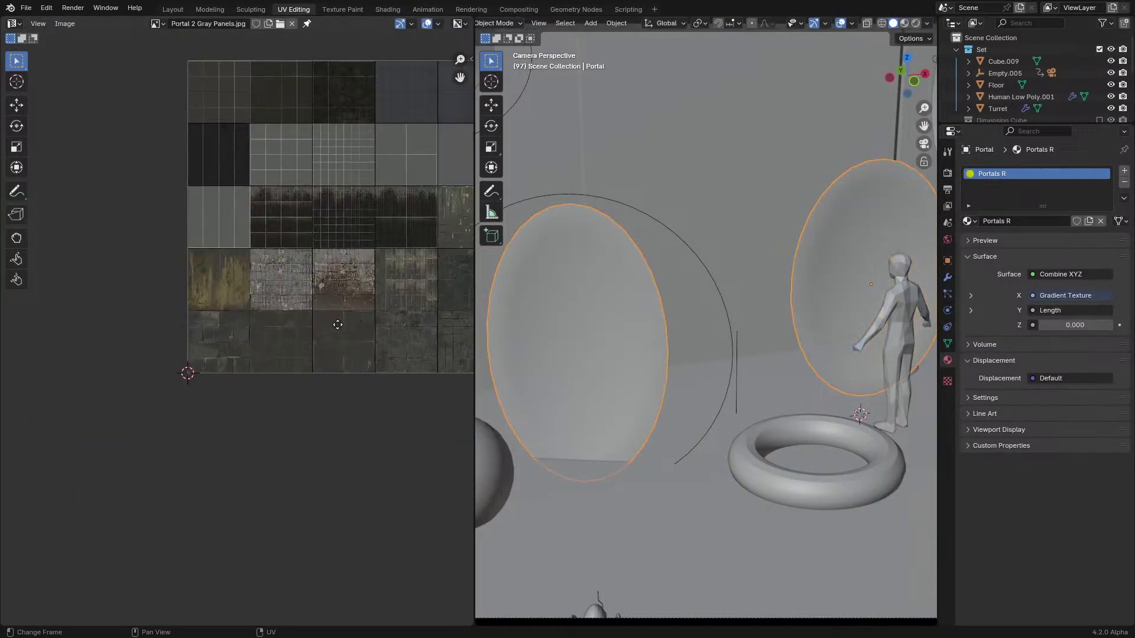
{"action": "middle_click_drag", "start_coordinate": [313, 301], "coordinate": [155, 392]}
{"action": "middle_click_drag", "start_coordinate": [111, 335], "coordinate": [291, 215]}
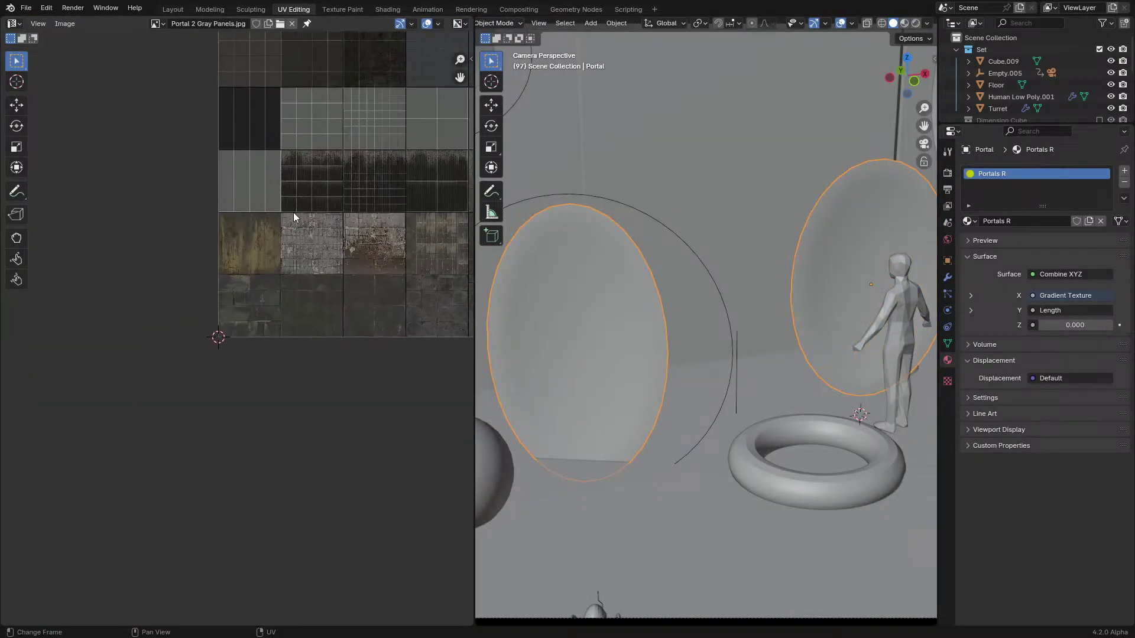
{"action": "key", "text": "Tab"}
{"action": "middle_click_drag", "start_coordinate": [220, 251], "coordinate": [242, 251]}
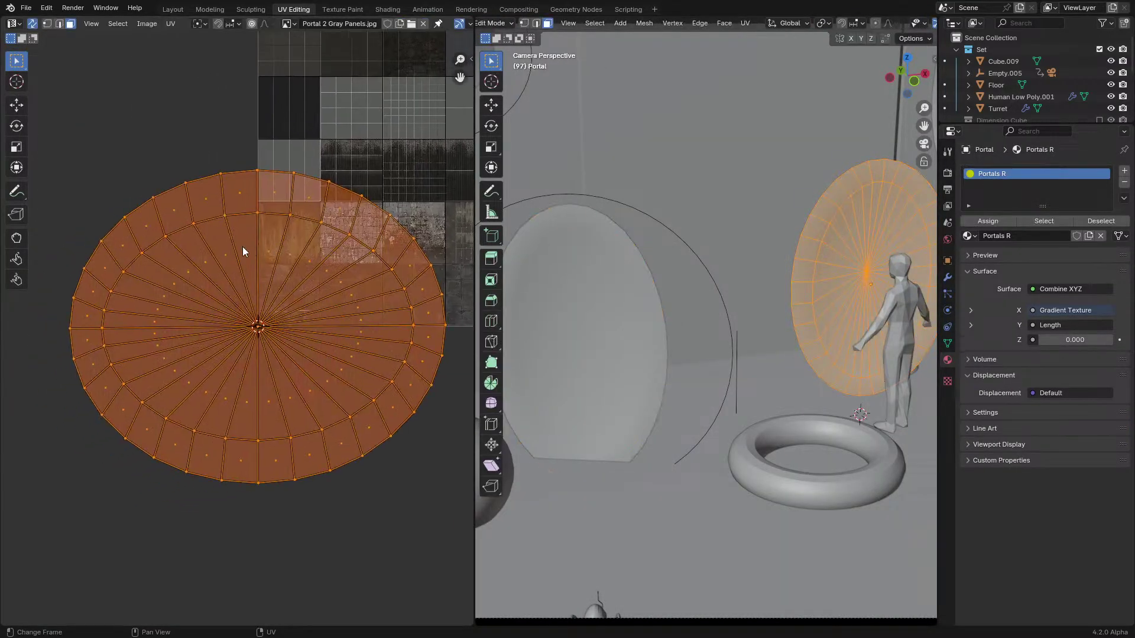
Display Metro Noord Low.exr behind the portal's UV layout and compare the UV circle with the image bounds
{"action": "left_click", "coordinate": [294, 24]}
{"action": "left_click", "coordinate": [313, 77]}
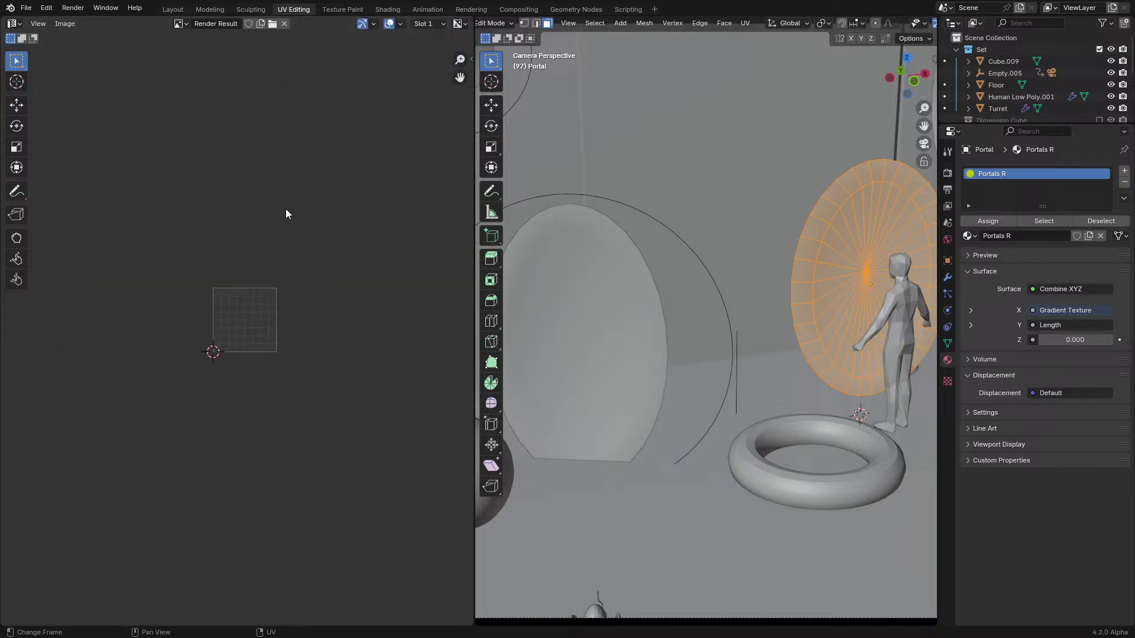
{"action": "left_click", "coordinate": [180, 24]}
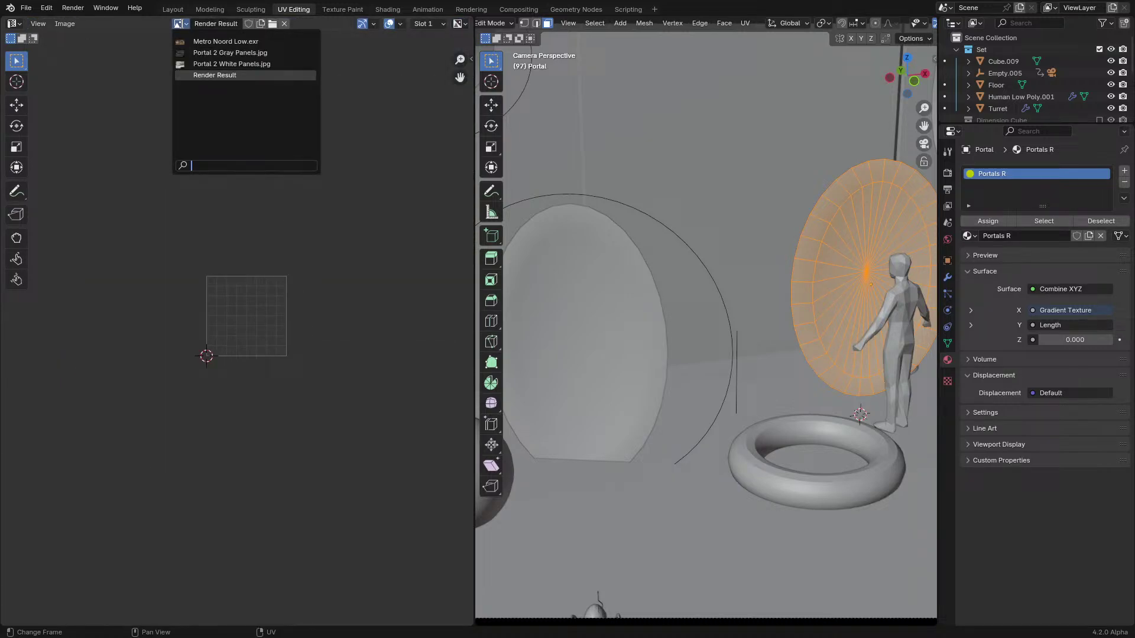
{"action": "left_click", "coordinate": [213, 41]}
{"action": "scroll", "coordinate": [242, 331], "scroll_direction": "up", "scroll_amount": 8}
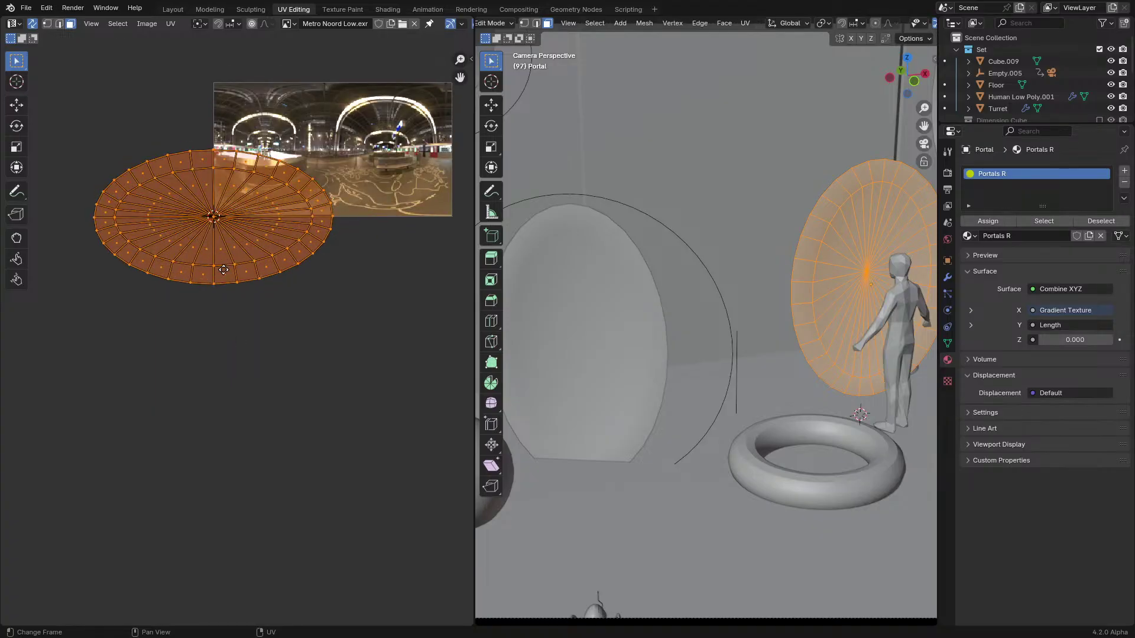
{"action": "scroll", "coordinate": [248, 331], "scroll_direction": "down", "scroll_amount": 5}
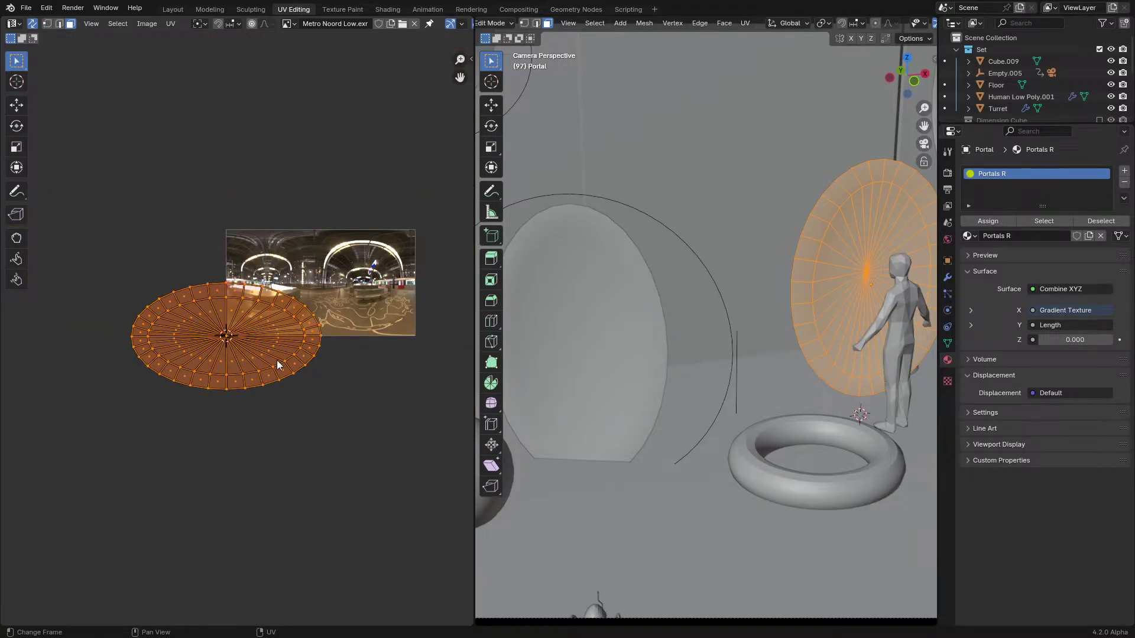
{"action": "scroll", "coordinate": [360, 261], "scroll_direction": "up", "scroll_amount": 2}
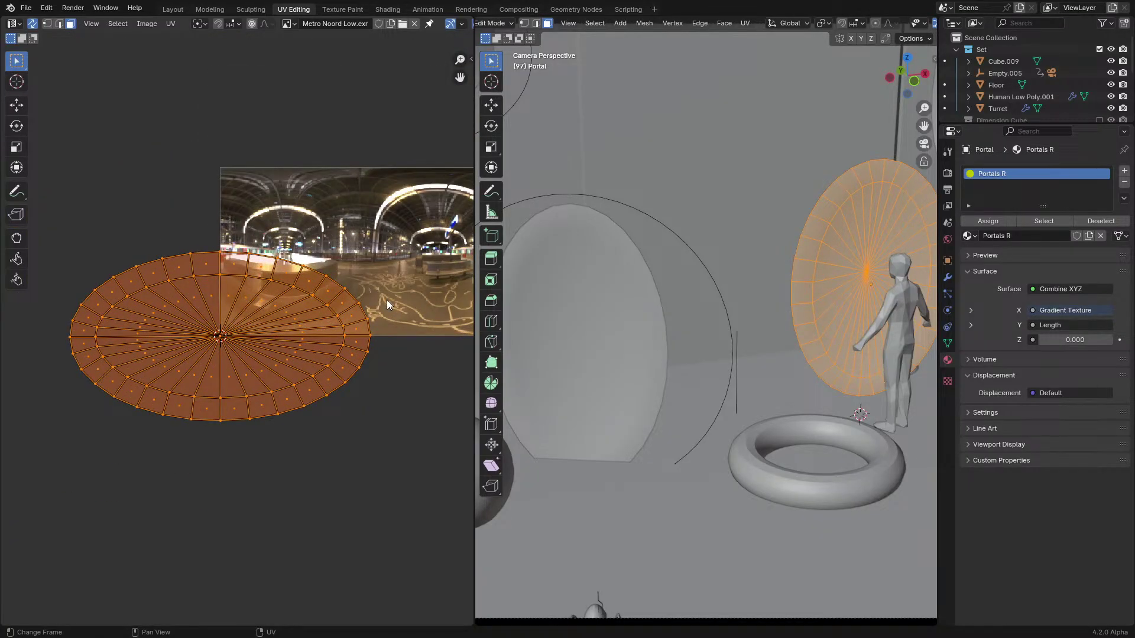
Switch to the Shading workspace and set its 3D viewport to rendered shading
{"action": "left_click", "coordinate": [172, 10]}
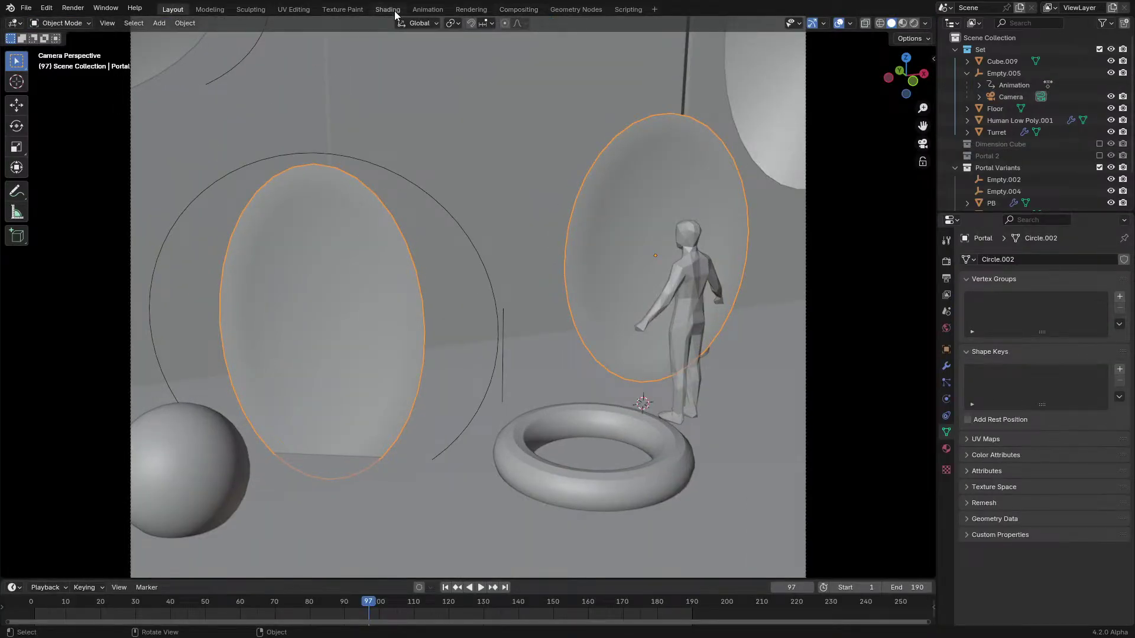
{"action": "left_click", "coordinate": [387, 10]}
{"action": "scroll", "coordinate": [108, 304], "scroll_direction": "down", "scroll_amount": 3}
{"action": "scroll", "coordinate": [108, 304], "scroll_direction": "up", "scroll_amount": 3}
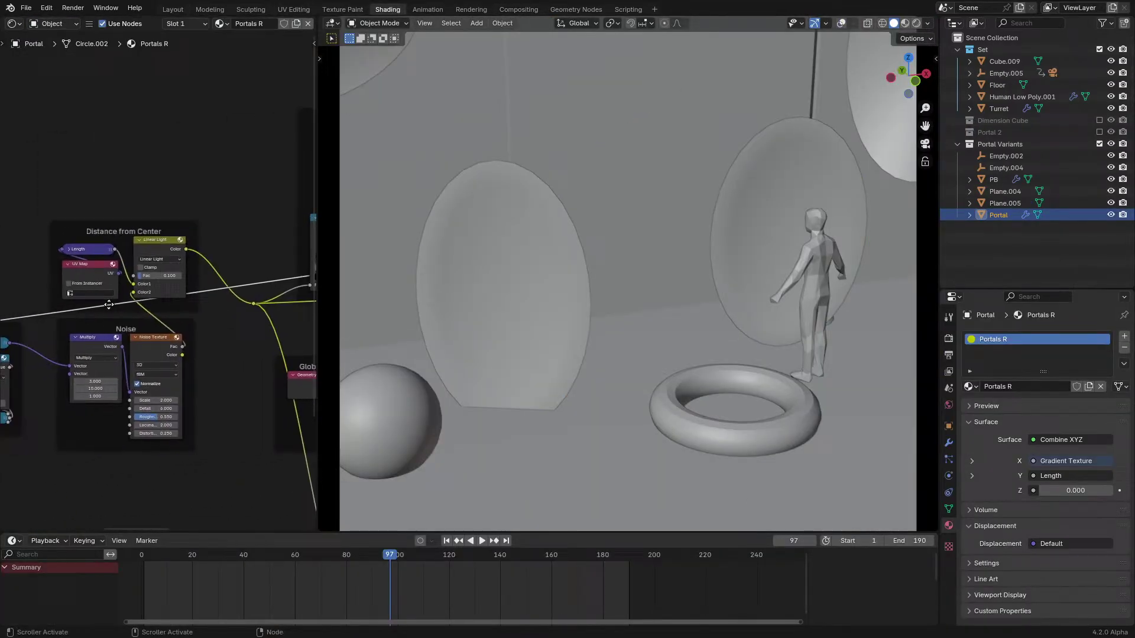
{"action": "left_click", "coordinate": [551, 229]}
Preview the Add node of the Animated Offset frame and play the animation from the start of the timeline
{"action": "middle_click_drag", "start_coordinate": [86, 287], "coordinate": [249, 289]}
{"action": "middle_click_drag", "start_coordinate": [146, 310], "coordinate": [230, 269]}
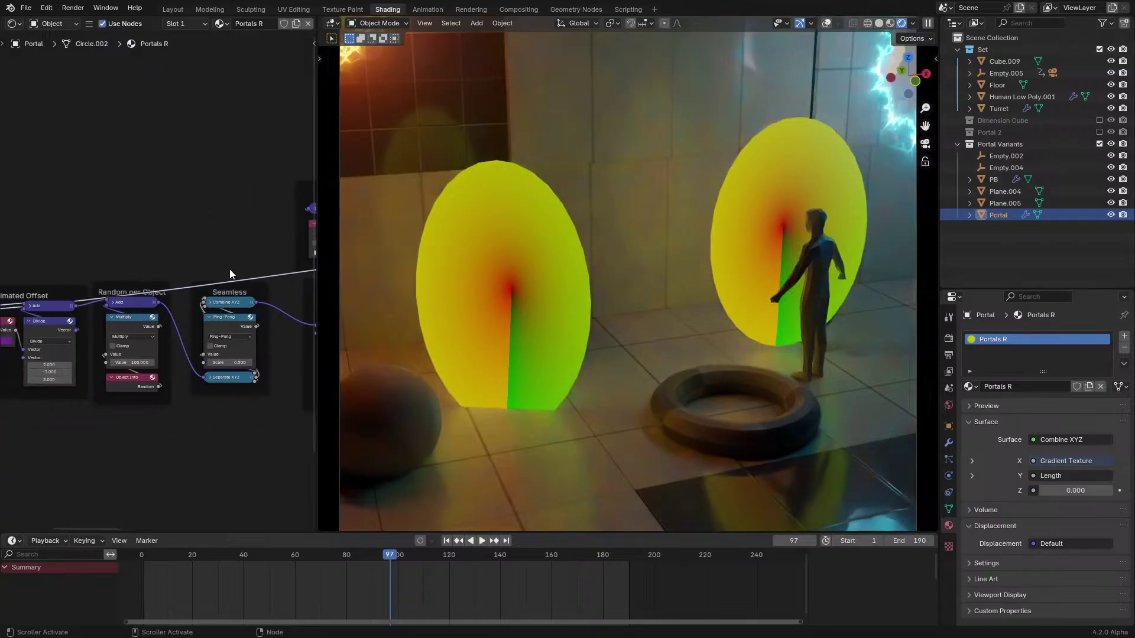
{"action": "scroll", "coordinate": [239, 321], "scroll_direction": "left", "scroll_amount": 5, "text": "ctrl"}
{"action": "scroll", "coordinate": [192, 324], "scroll_direction": "up", "scroll_amount": 2}
{"action": "left_click", "coordinate": [201, 326], "text": "ctrl+shift"}
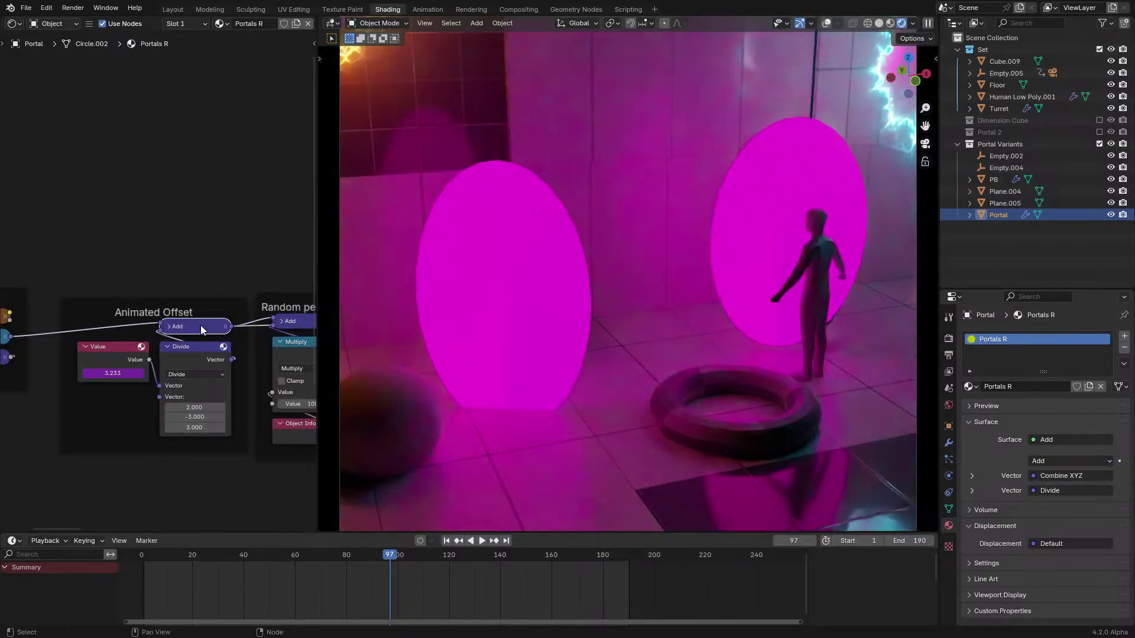
{"action": "key", "text": "space"}
{"action": "left_click", "coordinate": [145, 554]}
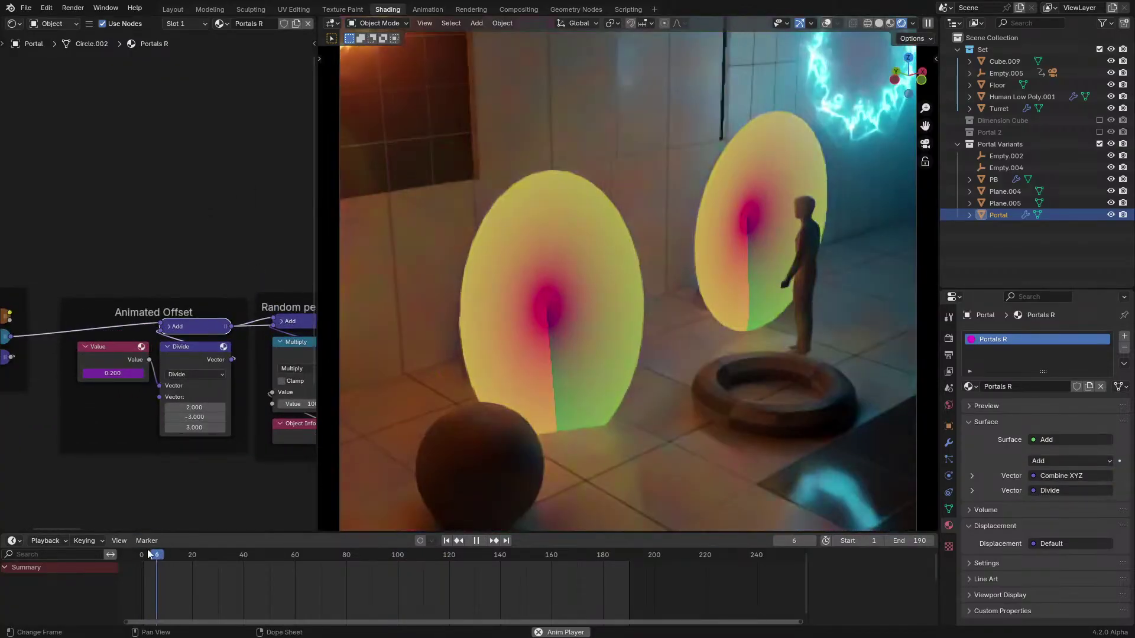
Stop the playback and preview the Add node of the Random per Object frame on the portals
{"action": "key", "text": "space"}
{"action": "middle_click_drag", "start_coordinate": [207, 292], "coordinate": [99, 291]}
{"action": "scroll", "coordinate": [204, 303], "scroll_direction": "up", "scroll_amount": 2}
{"action": "left_click", "coordinate": [213, 324], "text": "ctrl+shift"}
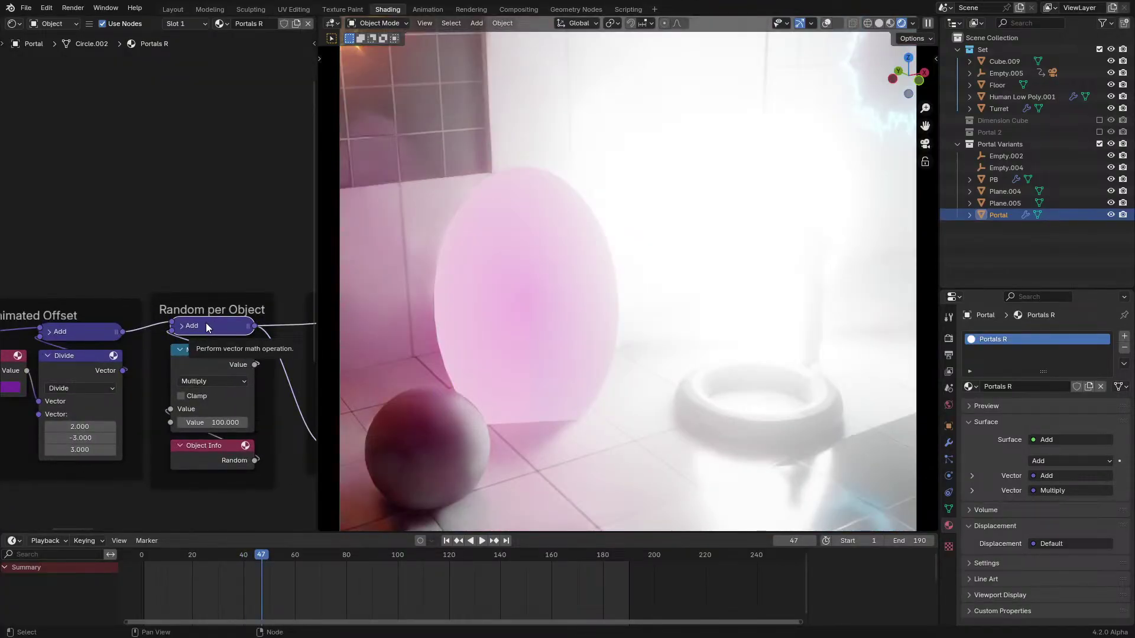
Preview the Combine XYZ node of the Seamless frame on the portals
{"action": "middle_click_drag", "start_coordinate": [206, 323], "coordinate": [111, 331]}
{"action": "scroll", "coordinate": [163, 327], "scroll_direction": "up", "scroll_amount": 3}
{"action": "left_click", "coordinate": [172, 338], "text": "ctrl+shift"}
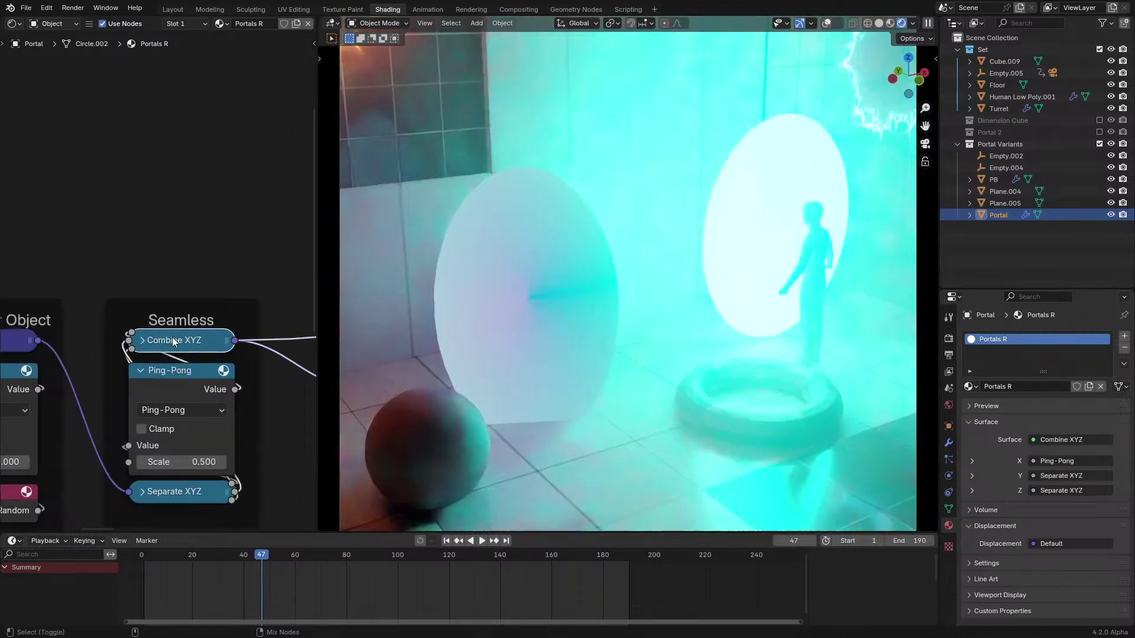
Inspect the Seamless frame's connections in the maximized editor by temporarily pulling its Combine XYZ node aside, and cancel the move
{"action": "key", "text": "ctrl+space"}
{"action": "left_click_drag", "start_coordinate": [618, 406], "coordinate": [889, 517]}
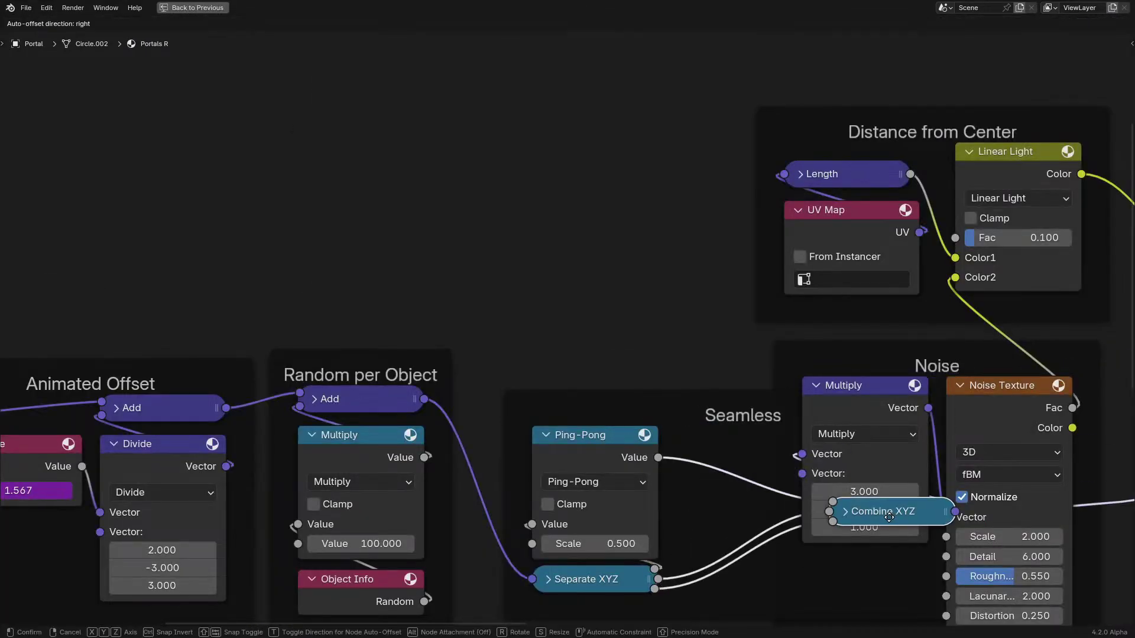
{"action": "right_click", "coordinate": [779, 510]}
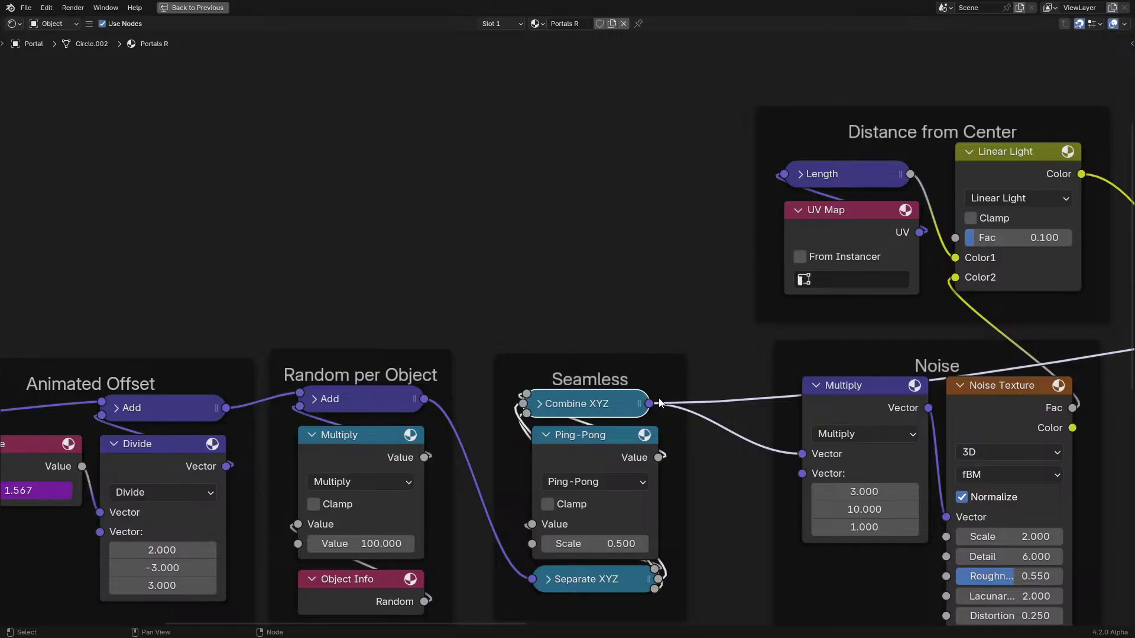
{"action": "scroll", "coordinate": [660, 403], "scroll_direction": "down", "scroll_amount": 2}
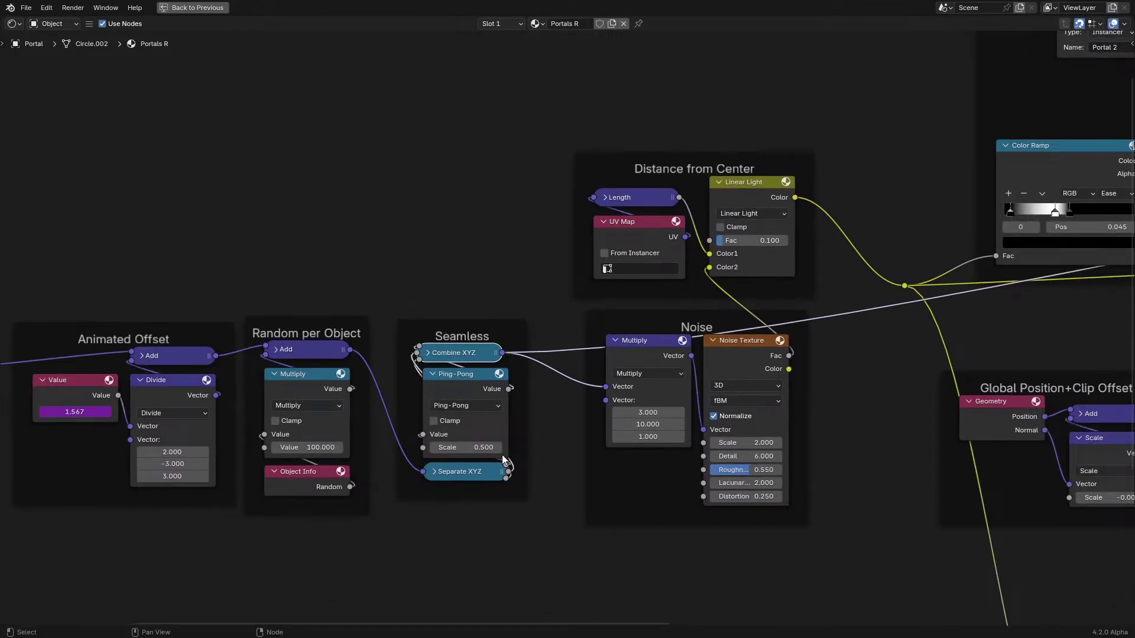
Restore the split layout, preview the Noise Texture during playback, and inspect the Seamless frame's Combine XYZ node
{"action": "key", "text": "ctrl+space"}
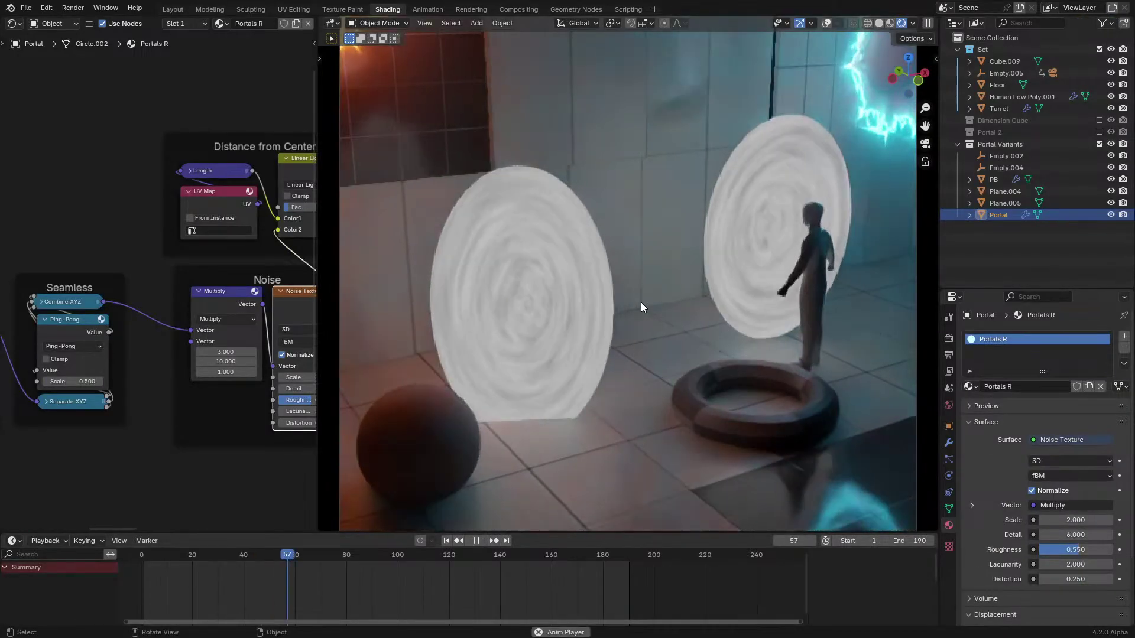
{"action": "middle_click_drag", "start_coordinate": [109, 338], "coordinate": [218, 343]}
{"action": "scroll", "coordinate": [167, 302], "scroll_direction": "up", "scroll_amount": 4}
{"action": "left_click_drag", "start_coordinate": [169, 320], "coordinate": [174, 316]}
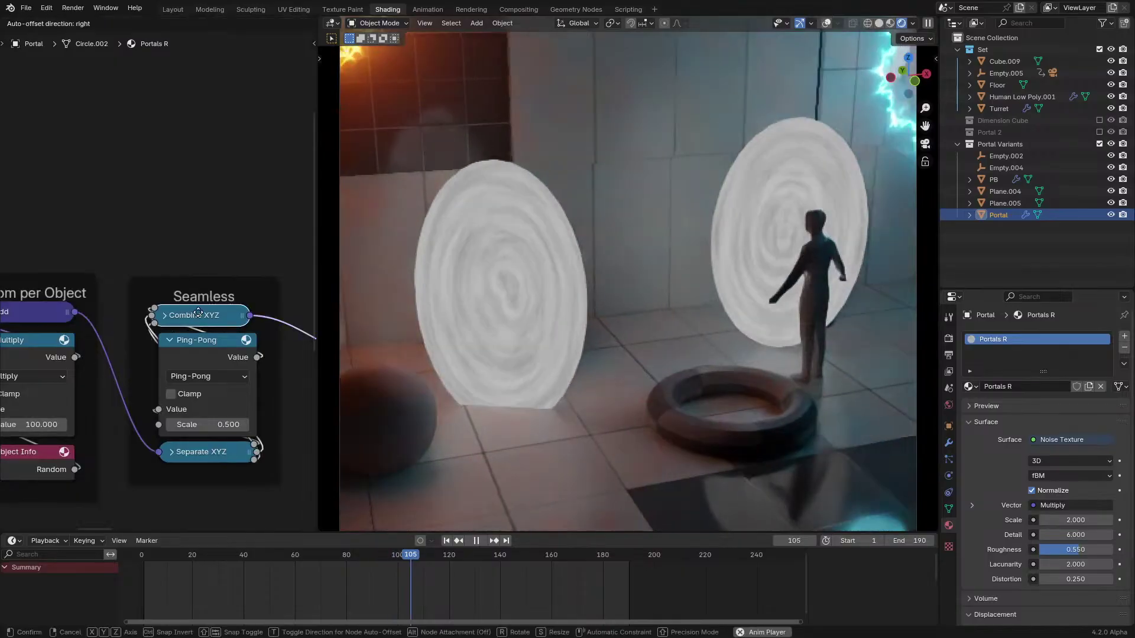
{"action": "right_click", "coordinate": [171, 319]}
Try bypassing the Seamless frame by linking Random per Object's Add output to the Noise frame's Multiply node, and undo the link
{"action": "scroll", "coordinate": [169, 319], "scroll_direction": "down", "scroll_amount": 5}
{"action": "middle_click_drag", "start_coordinate": [169, 319], "coordinate": [85, 320]}
{"action": "scroll", "coordinate": [85, 320], "scroll_direction": "up", "scroll_amount": 1}
{"action": "left_click_drag", "start_coordinate": [13, 312], "coordinate": [229, 343]}
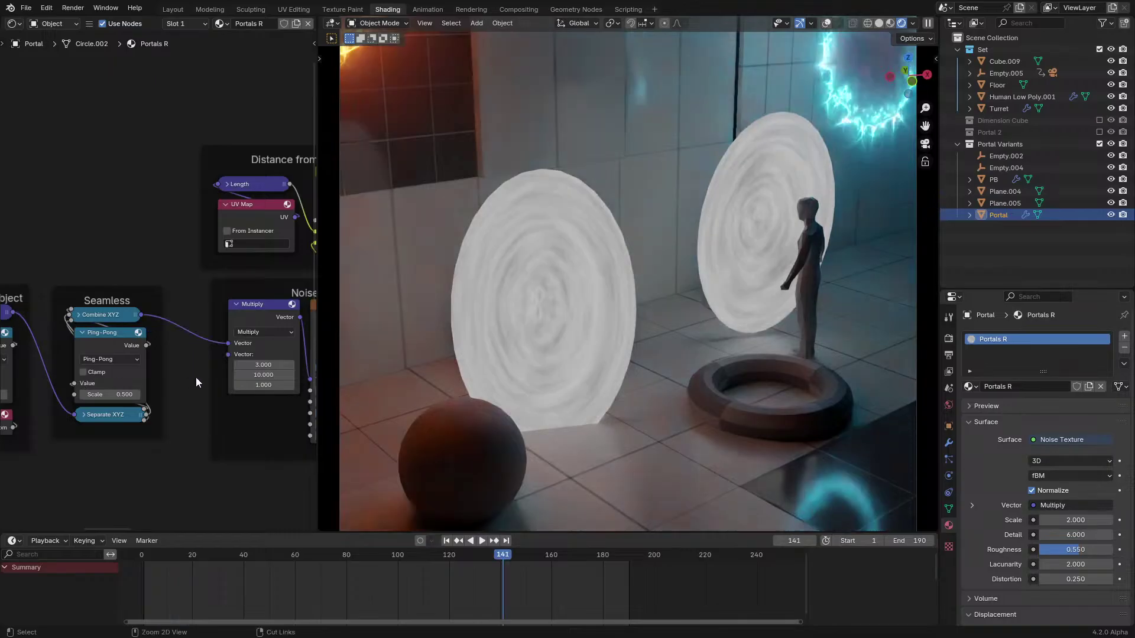
{"action": "middle_click_drag", "start_coordinate": [196, 377], "coordinate": [167, 385]}
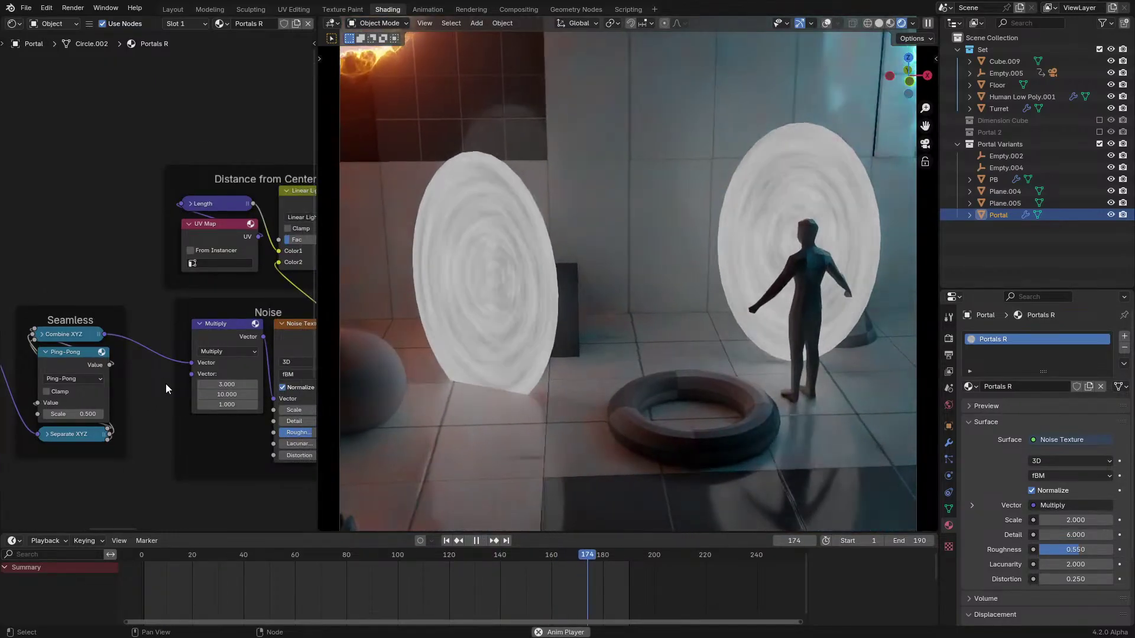
Stop the playback, preview the Linear Light node of the Distance from Center frame, and play the animation
{"action": "key", "text": "space"}
{"action": "middle_click_drag", "start_coordinate": [76, 376], "coordinate": [137, 360]}
{"action": "scroll", "coordinate": [184, 320], "scroll_direction": "down", "scroll_amount": 4}
{"action": "mouse_move", "coordinate": [280, 285]}
{"action": "middle_mouse_down"}
{"action": "mouse_move", "coordinate": [183, 320]}
{"action": "mouse_move", "coordinate": [144, 315]}
{"action": "middle_mouse_up"}
{"action": "scroll", "coordinate": [184, 320], "scroll_direction": "up", "scroll_amount": 1}
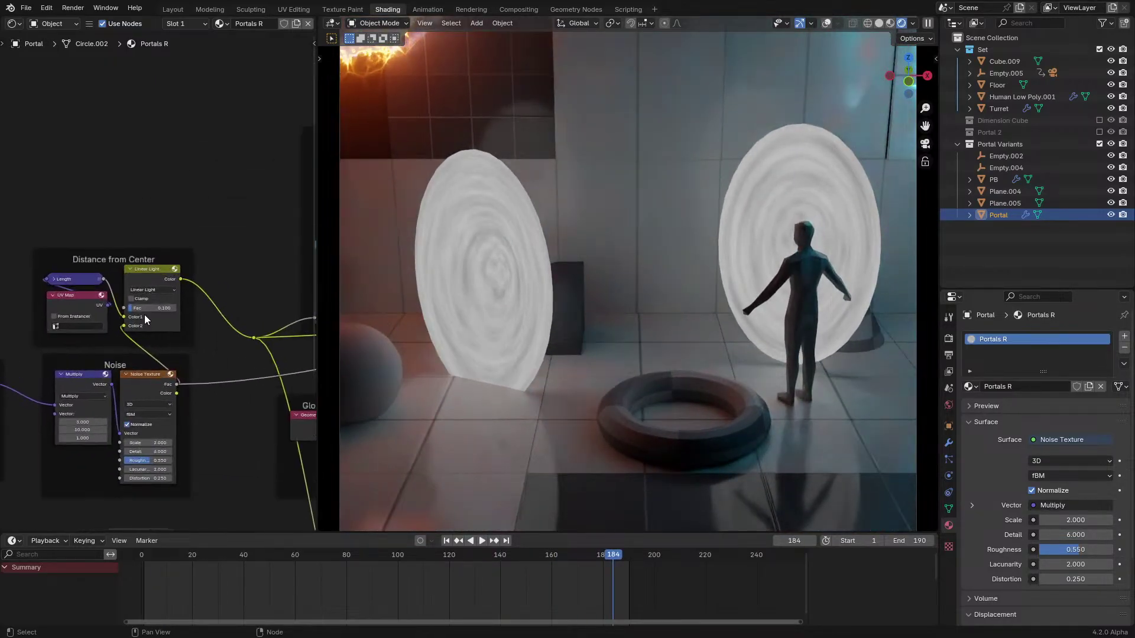
{"action": "left_click", "coordinate": [154, 271], "text": "ctrl+shift"}
{"action": "key", "text": "space"}
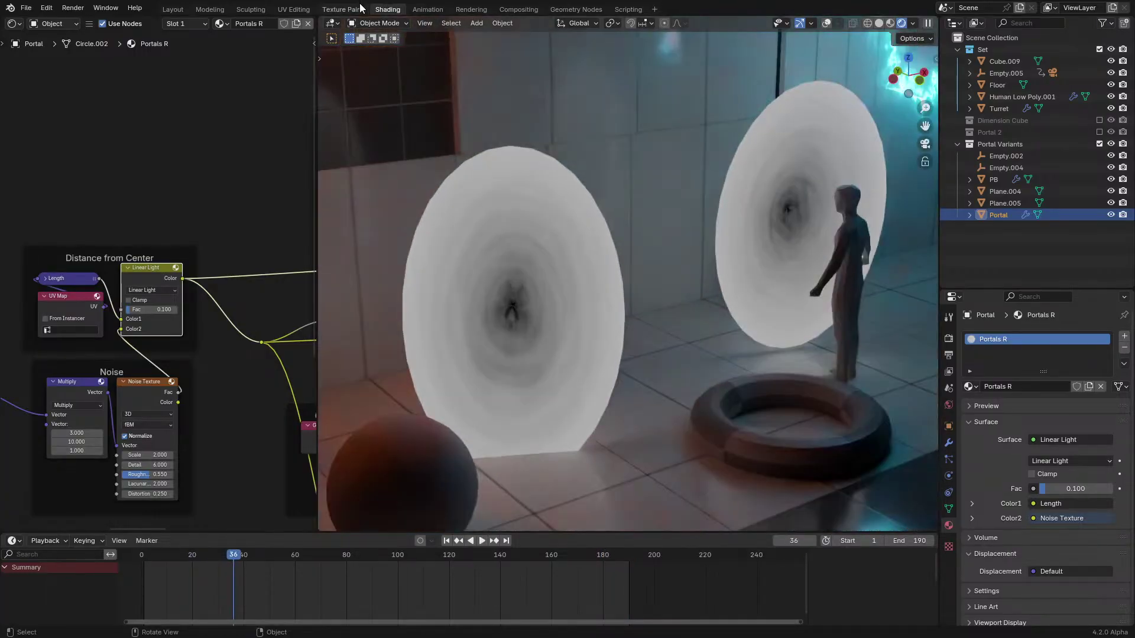
Check the portal's UV layout again in the UV Editing workspace, return to Shading, and play the Linear Light preview
{"action": "left_click", "coordinate": [301, 10]}
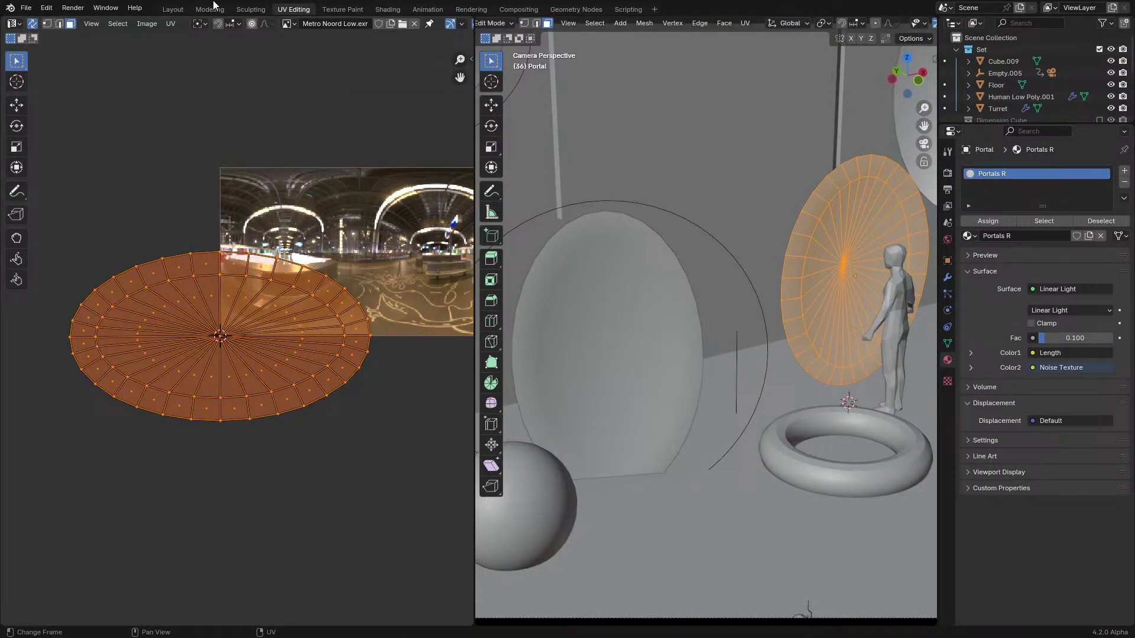
{"action": "left_click", "coordinate": [388, 9]}
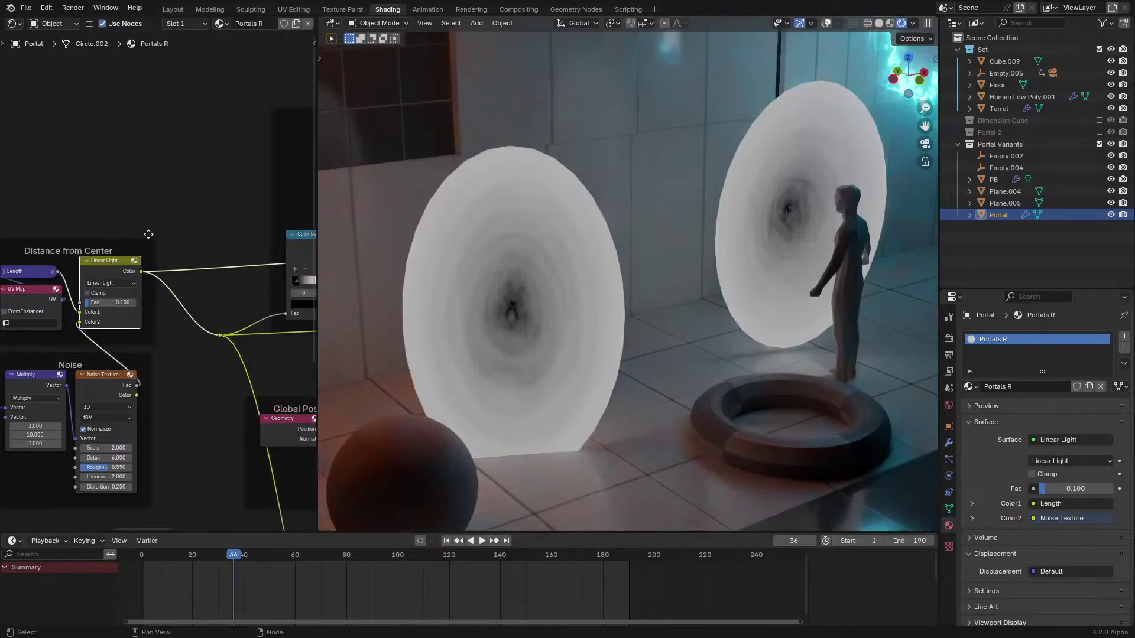
{"action": "scroll", "coordinate": [160, 274], "scroll_direction": "up", "scroll_amount": 1}
{"action": "key", "text": "space"}
{"action": "mouse_move", "coordinate": [176, 270]}
{"action": "left_mouse_down"}
{"action": "mouse_move", "coordinate": [228, 271]}
{"action": "mouse_move", "coordinate": [181, 272]}
{"action": "left_mouse_up"}
{"action": "middle_click_drag", "start_coordinate": [181, 274], "coordinate": [122, 287]}
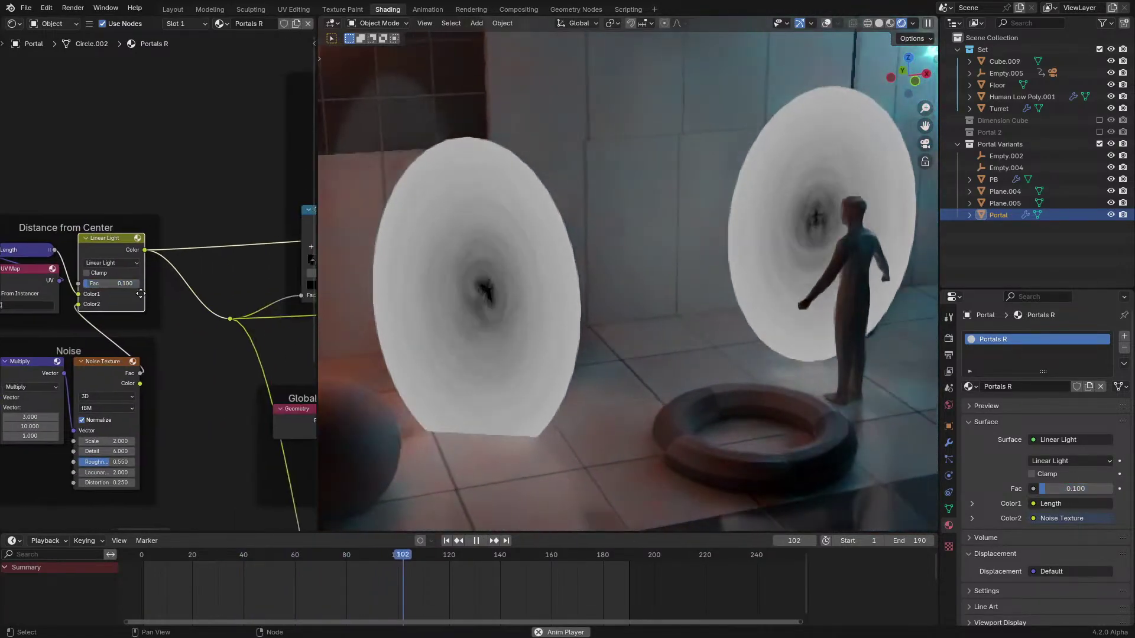
Preview the Color Ramp node of the Emission frame on the portals
{"action": "key", "text": "space"}
{"action": "middle_click_drag", "start_coordinate": [273, 272], "coordinate": [88, 291]}
{"action": "left_click", "coordinate": [171, 241], "text": "ctrl+shift"}
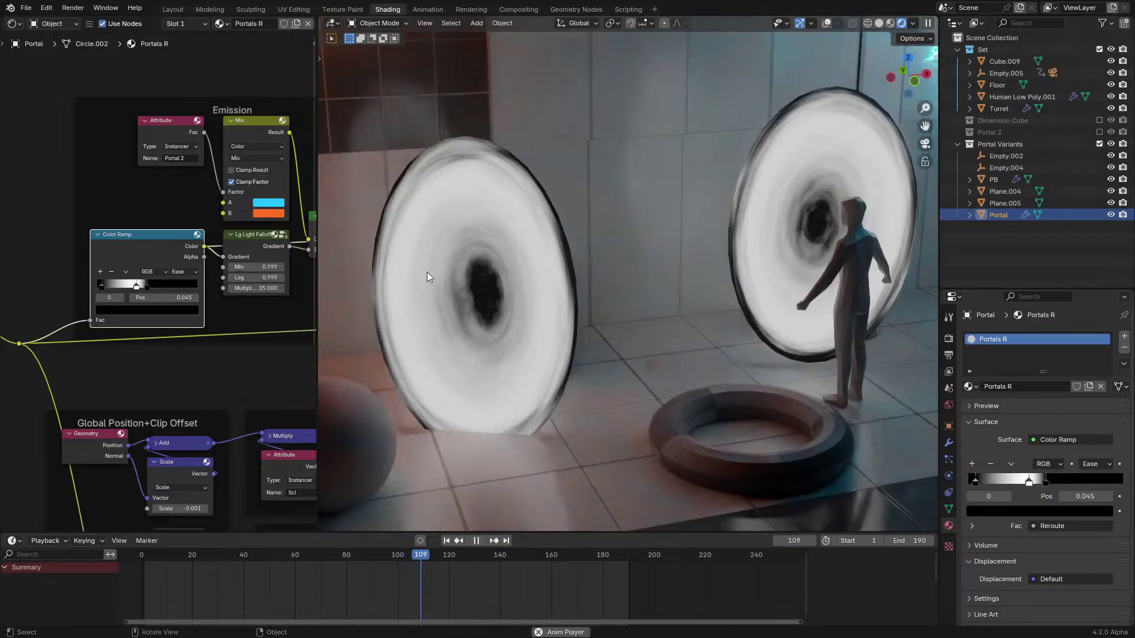
Preview the Lg Light Falloff node of the Emission frame on the portals and look inside its node group
{"action": "key", "text": "space"}
{"action": "left_click", "coordinate": [255, 250], "text": "ctrl+shift"}
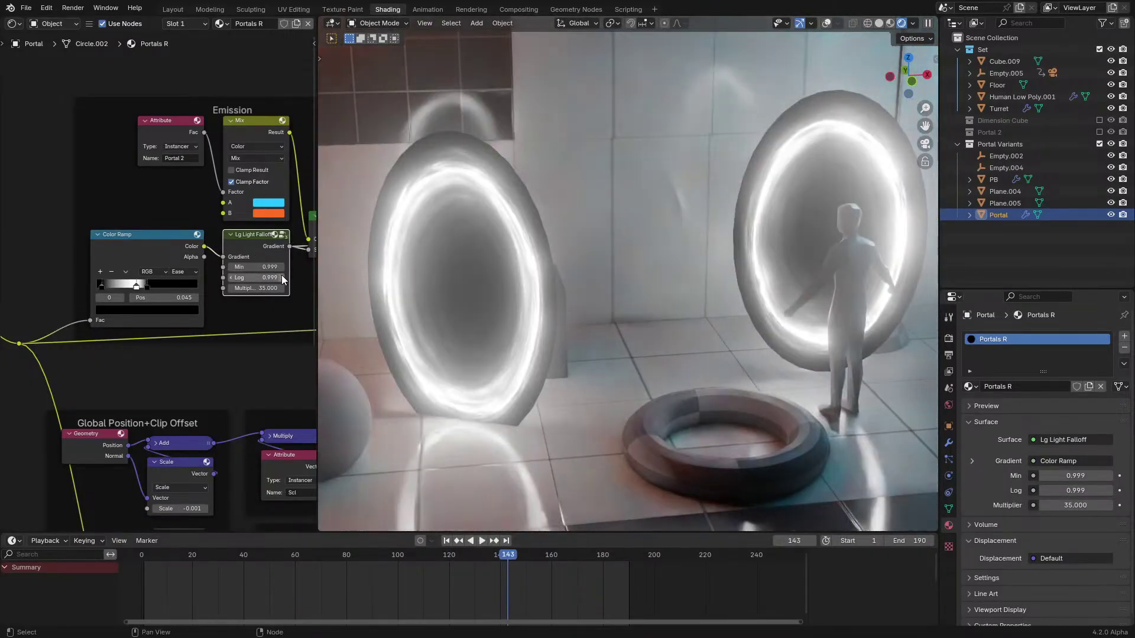
{"action": "middle_click_drag", "start_coordinate": [272, 275], "coordinate": [230, 303]}
{"action": "scroll", "coordinate": [230, 302], "scroll_direction": "up", "scroll_amount": 2}
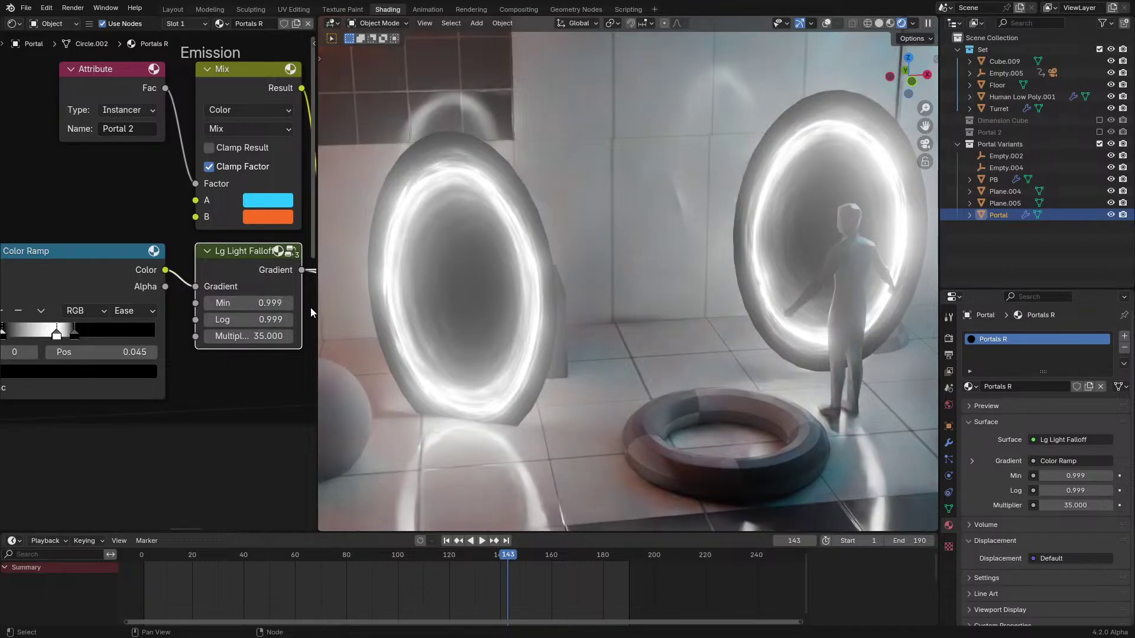
{"action": "key", "text": "Tab"}
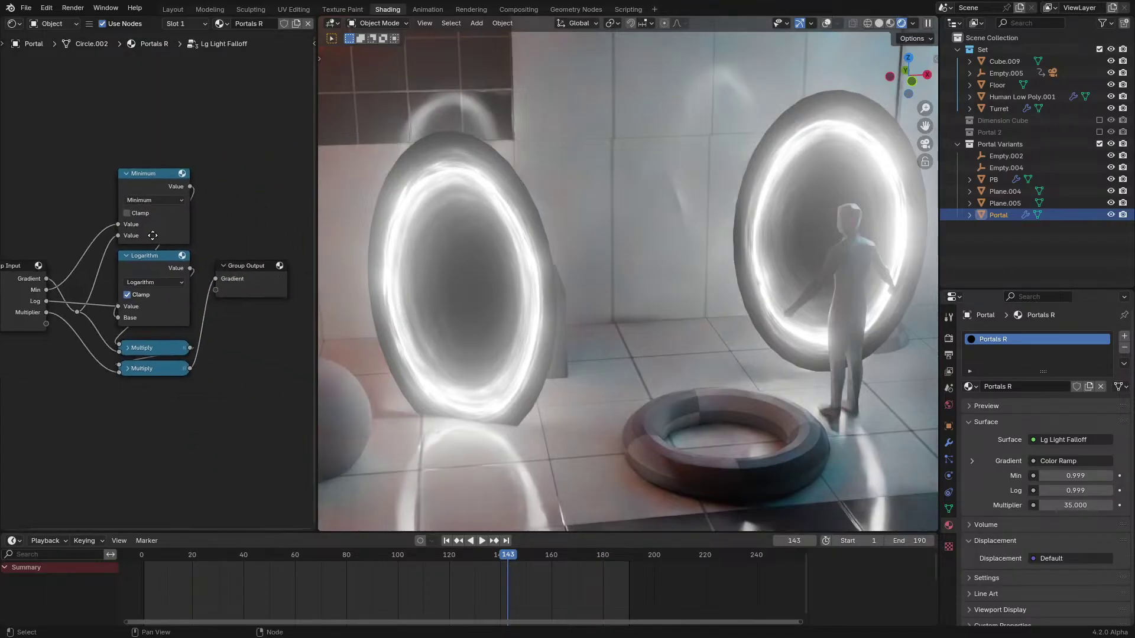
{"action": "key", "text": "Tab"}
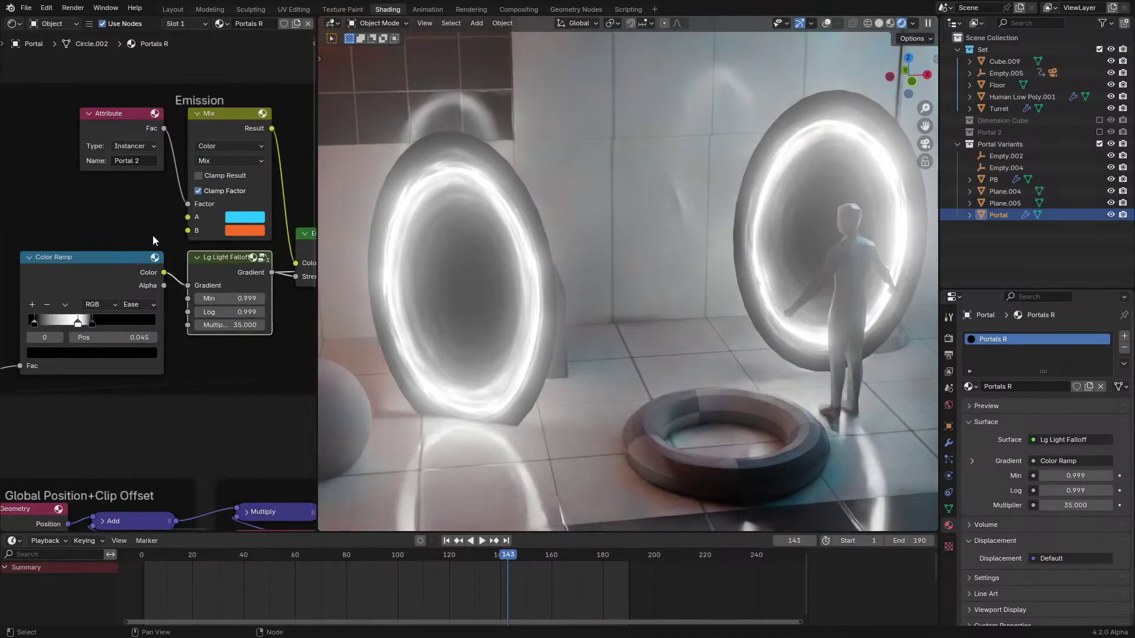
Preview the Emission shader on the portals and play the animation briefly
{"action": "left_click", "coordinate": [238, 255], "text": "ctrl+shift"}
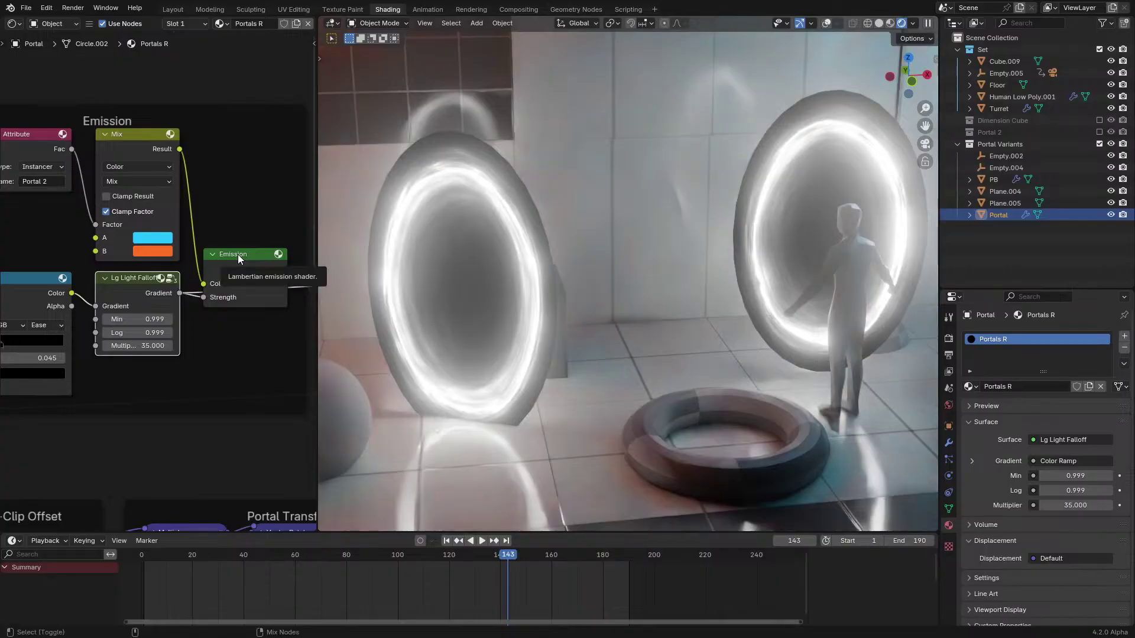
{"action": "key", "text": "space"}
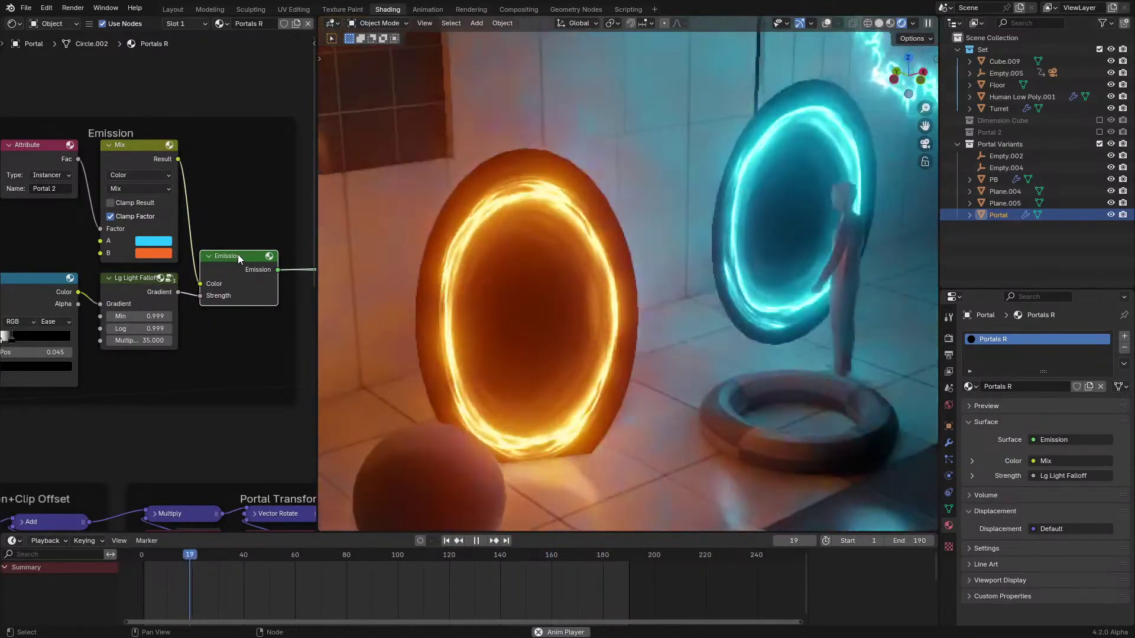
{"action": "key", "text": "space"}
Preview the Add Shader node on the portals and play the animation briefly
{"action": "scroll", "coordinate": [188, 265], "scroll_direction": "down", "scroll_amount": 3}
{"action": "scroll", "coordinate": [187, 264], "scroll_direction": "down", "scroll_amount": 4}
{"action": "middle_click_drag", "start_coordinate": [218, 266], "coordinate": [1, 262]}
{"action": "middle_click_drag", "start_coordinate": [159, 283], "coordinate": [176, 230]}
{"action": "key", "text": "space"}
{"action": "key", "text": "space"}
Examine the Ray Portal BSDF and Transparent BSDF nodes of the Transparency Falloff frame in a full-screen node editor
{"action": "key", "text": "ctrl+space"}
{"action": "scroll", "coordinate": [328, 188], "scroll_direction": "up", "scroll_amount": 6}
{"action": "scroll", "coordinate": [485, 358], "scroll_direction": "up", "scroll_amount": 5}
{"action": "middle_click_drag", "start_coordinate": [486, 358], "coordinate": [471, 375]}
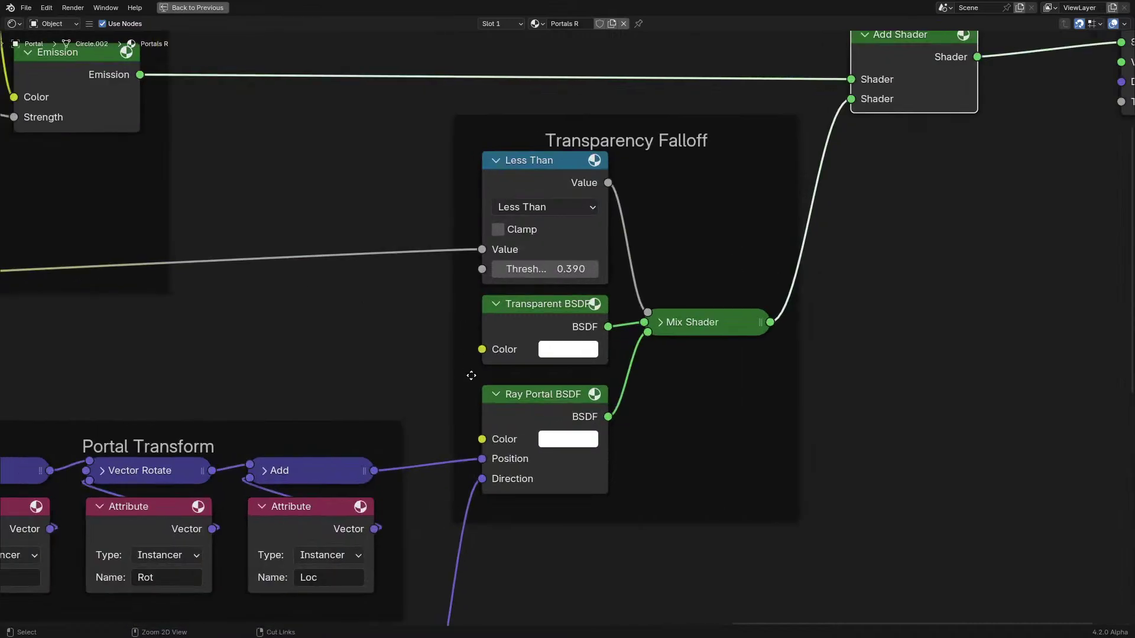
{"action": "left_click", "coordinate": [535, 413]}
{"action": "left_click", "coordinate": [534, 322]}
{"action": "middle_click_drag", "start_coordinate": [534, 320], "coordinate": [435, 318]}
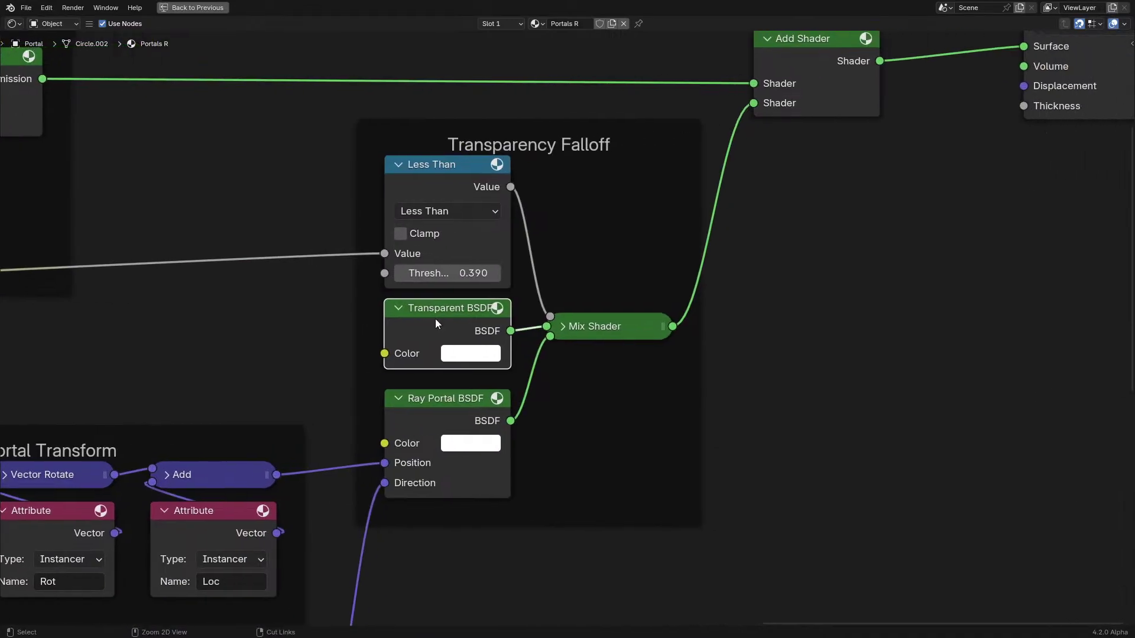
Return to the split layout and preview the Transparency Falloff frame's Mix Shader on the portals
{"action": "key", "text": "ctrl+space"}
{"action": "left_click", "coordinate": [204, 276], "text": "ctrl+shift"}
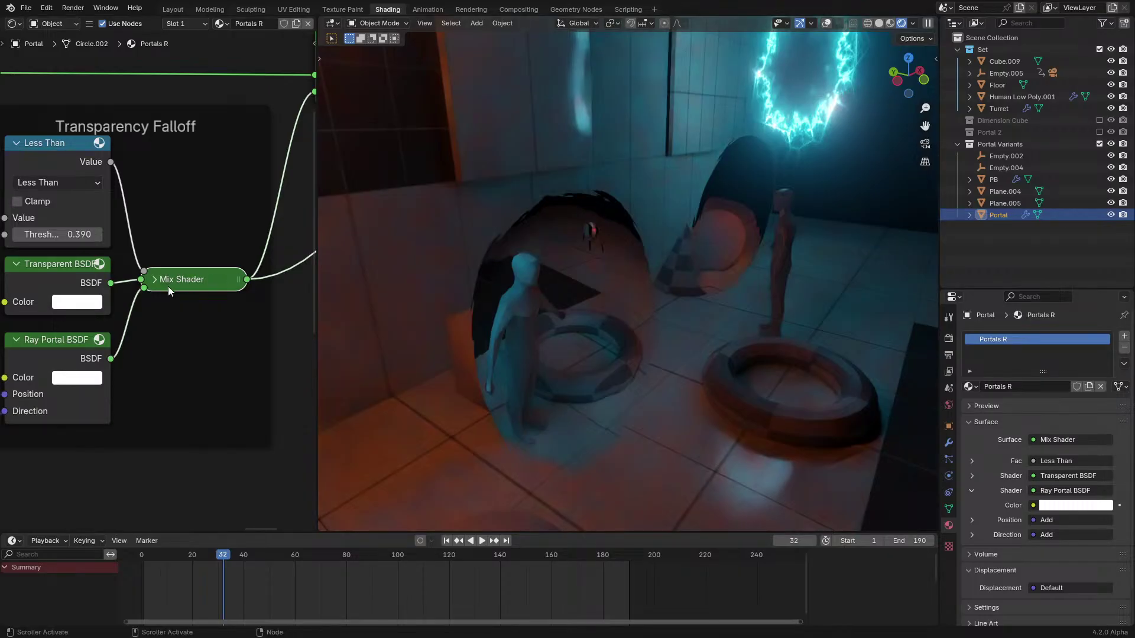
{"action": "middle_click_drag", "start_coordinate": [168, 286], "coordinate": [257, 304]}
Examine full screen how the Less Than, Portal Transform and View Direction nodes feed the Mix Shader and Add Shader
{"action": "key", "text": "ctrl+space"}
{"action": "middle_click_drag", "start_coordinate": [377, 332], "coordinate": [406, 217]}
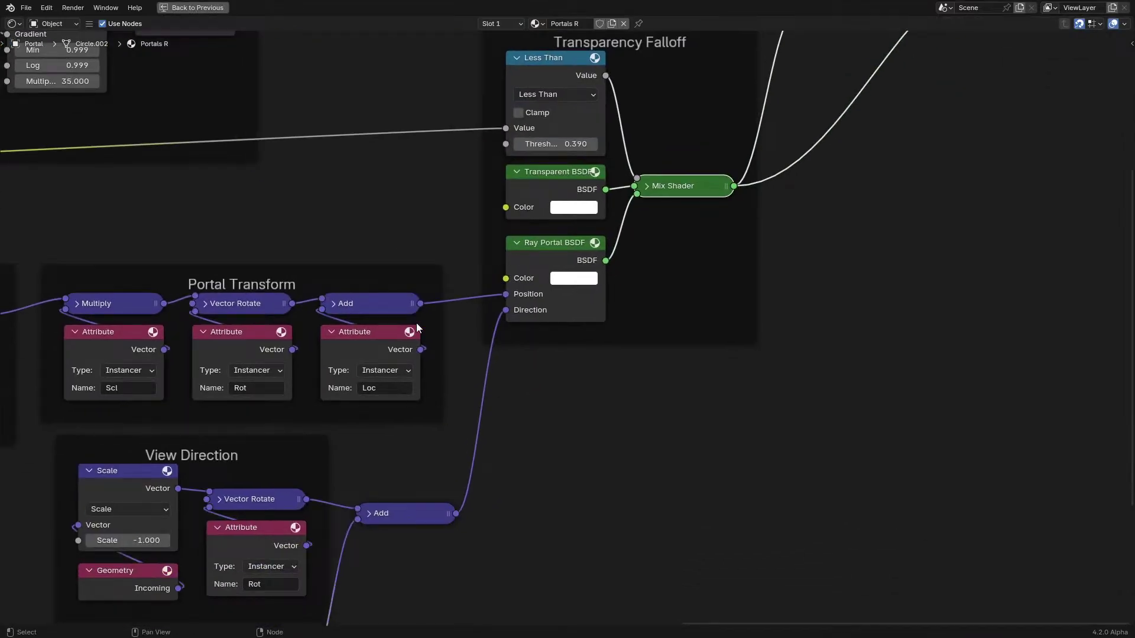
{"action": "scroll", "coordinate": [530, 182], "scroll_direction": "down", "scroll_amount": 2}
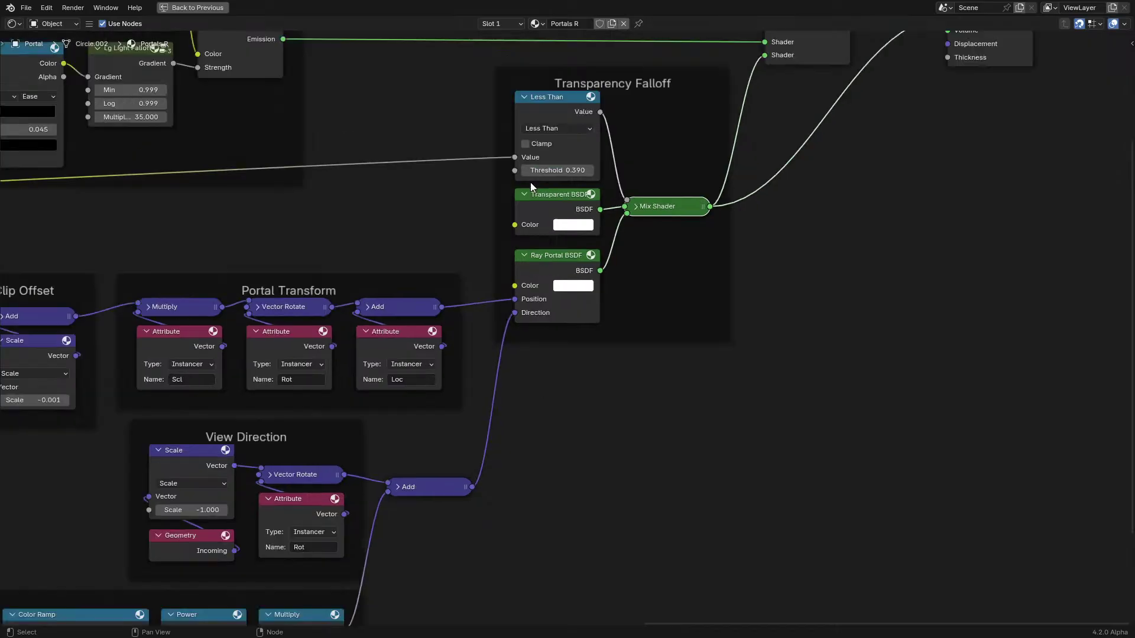
{"action": "scroll", "coordinate": [530, 182], "scroll_direction": "up", "scroll_amount": 1}
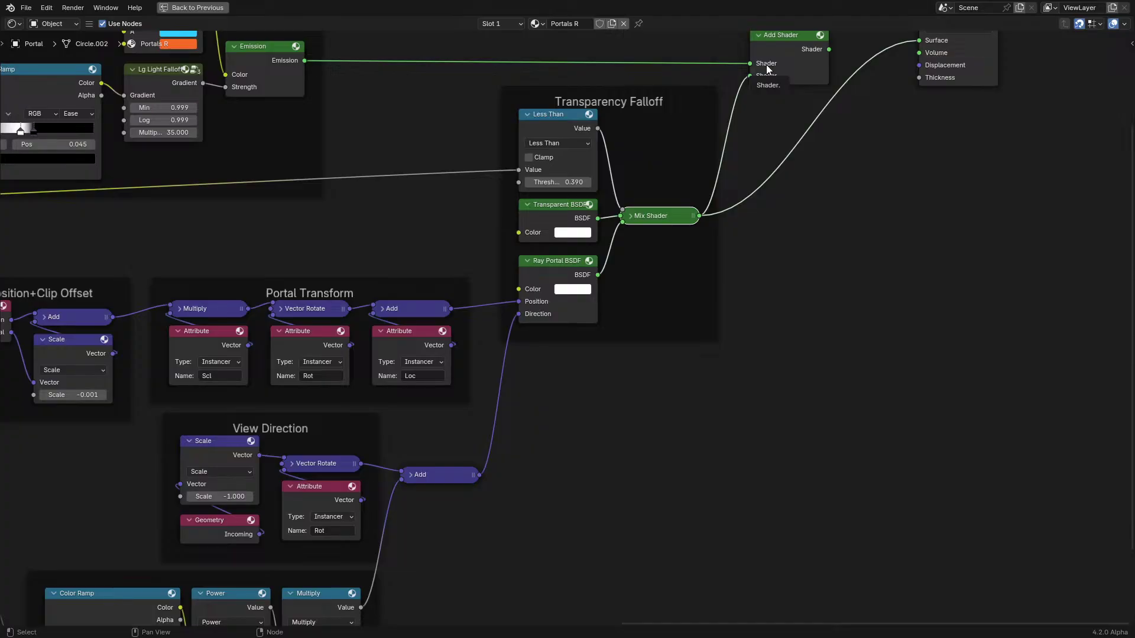
{"action": "middle_click_drag", "start_coordinate": [766, 65], "coordinate": [682, 186]}
Restore the split layout, connect the Add Shader to the material output, and play the finished portals
{"action": "key", "text": "ctrl+space"}
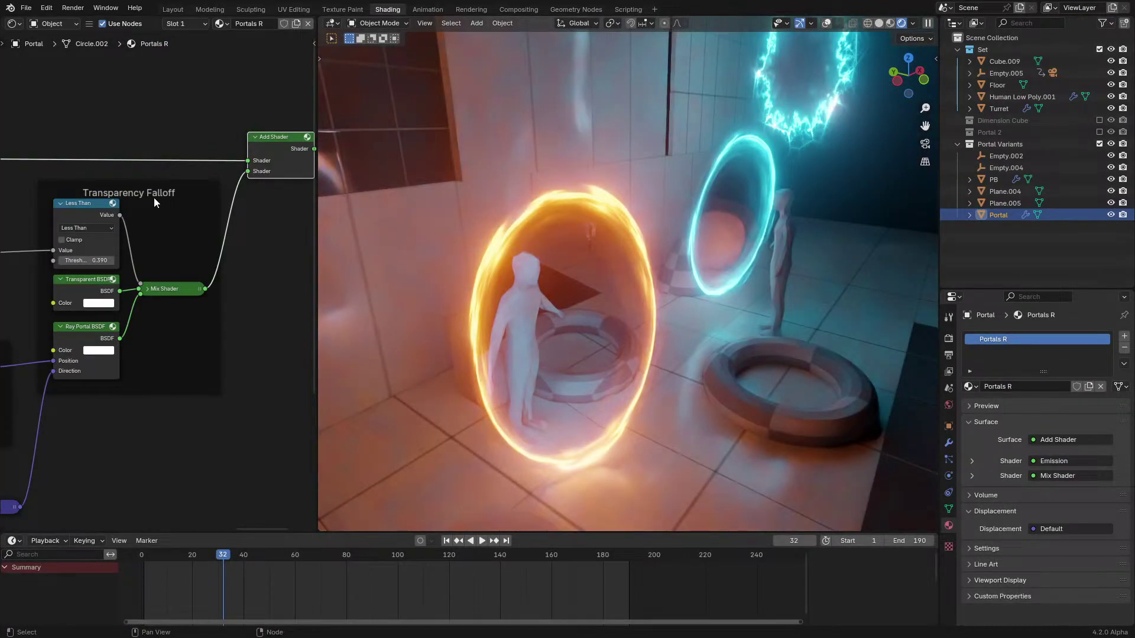
{"action": "middle_click_drag", "start_coordinate": [503, 245], "coordinate": [566, 227]}
{"action": "key", "text": "space"}
{"action": "key", "text": "space"}
Set the world background strength to 1.000 and exclude the Set collection from the view layer
{"action": "left_click", "coordinate": [948, 405]}
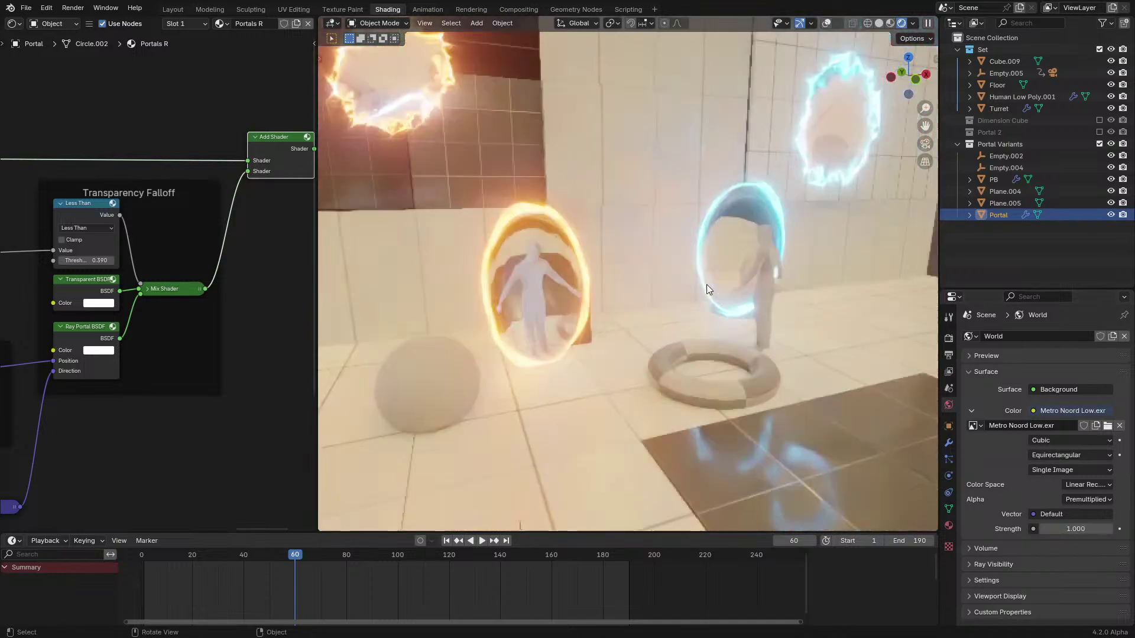
{"action": "middle_click_drag", "start_coordinate": [707, 285], "coordinate": [729, 289]}
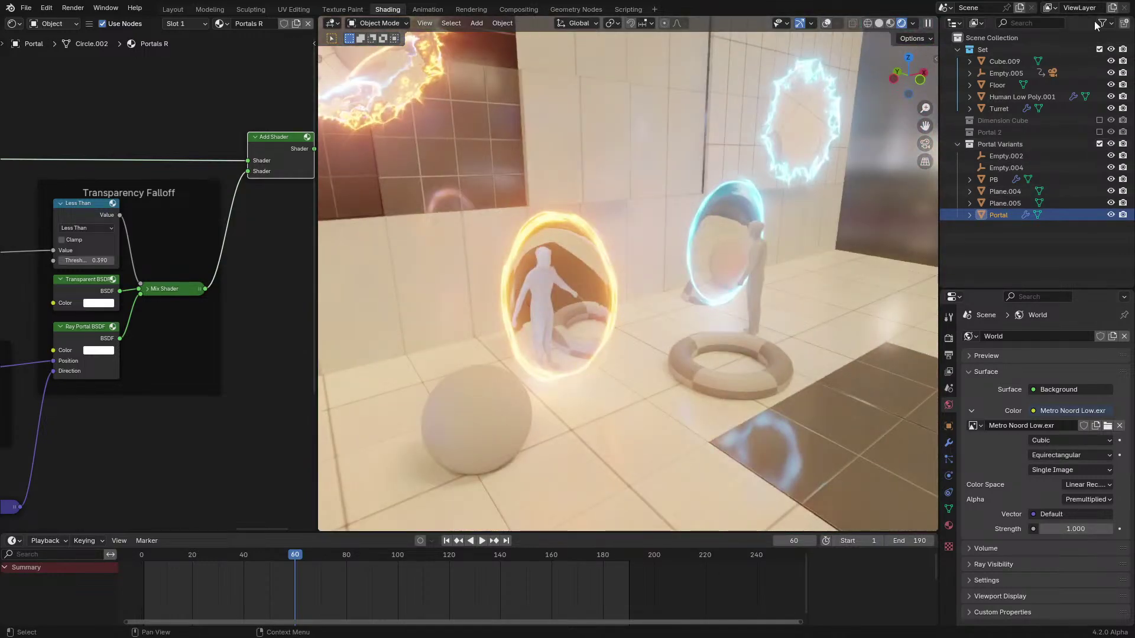
{"action": "left_click", "coordinate": [1100, 51]}
Play the animation while viewing the portals against the world background from several angles
{"action": "key", "text": "space"}
{"action": "mouse_move", "coordinate": [641, 286]}
{"action": "middle_mouse_down"}
{"action": "mouse_move", "coordinate": [604, 298]}
{"action": "mouse_move", "coordinate": [644, 289]}
{"action": "middle_mouse_up"}
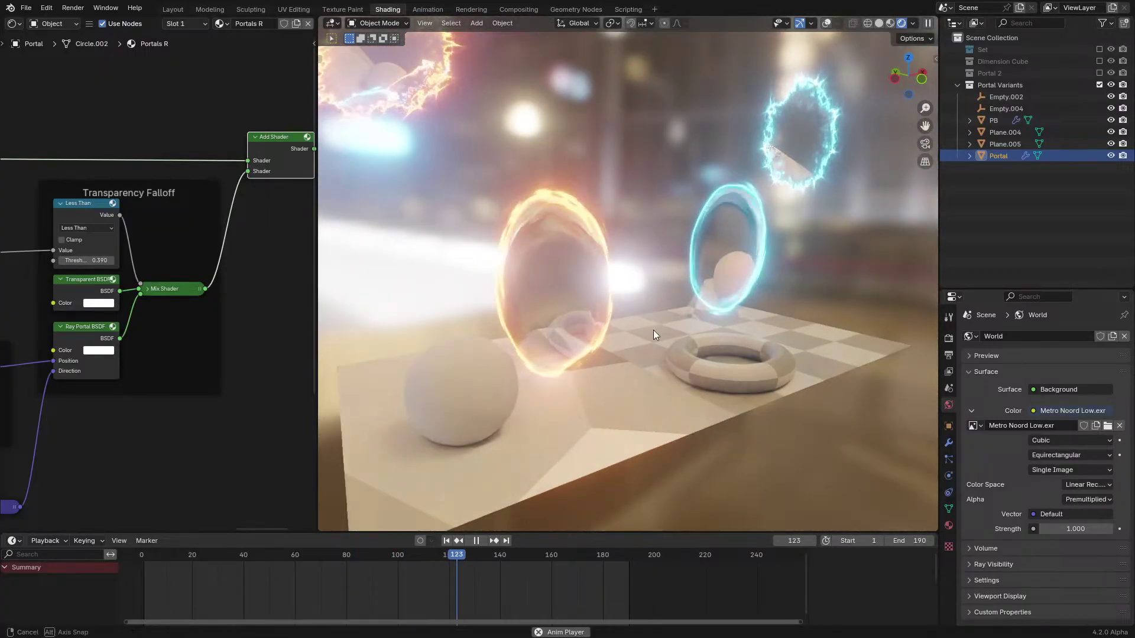
{"action": "middle_click_drag", "start_coordinate": [654, 330], "coordinate": [576, 323]}
{"action": "key", "text": "space"}
{"action": "key", "text": "space"}
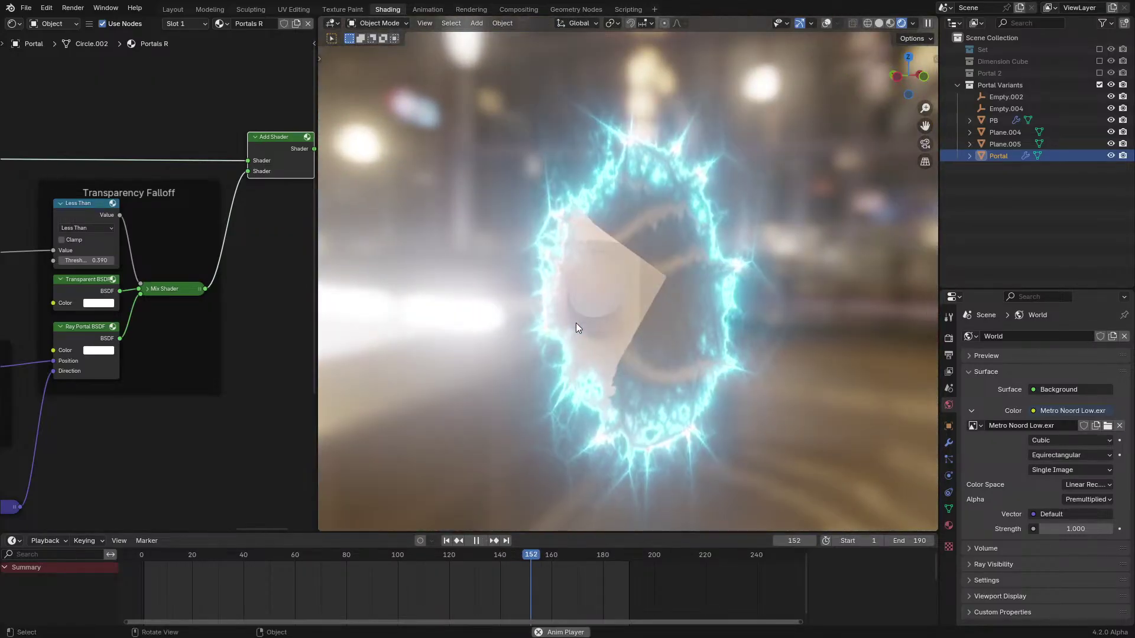
{"action": "key", "text": "space"}
Select the blue fractured portal and show the noise section of its Portals Fracture shader full screen
{"action": "left_click", "coordinate": [562, 278]}
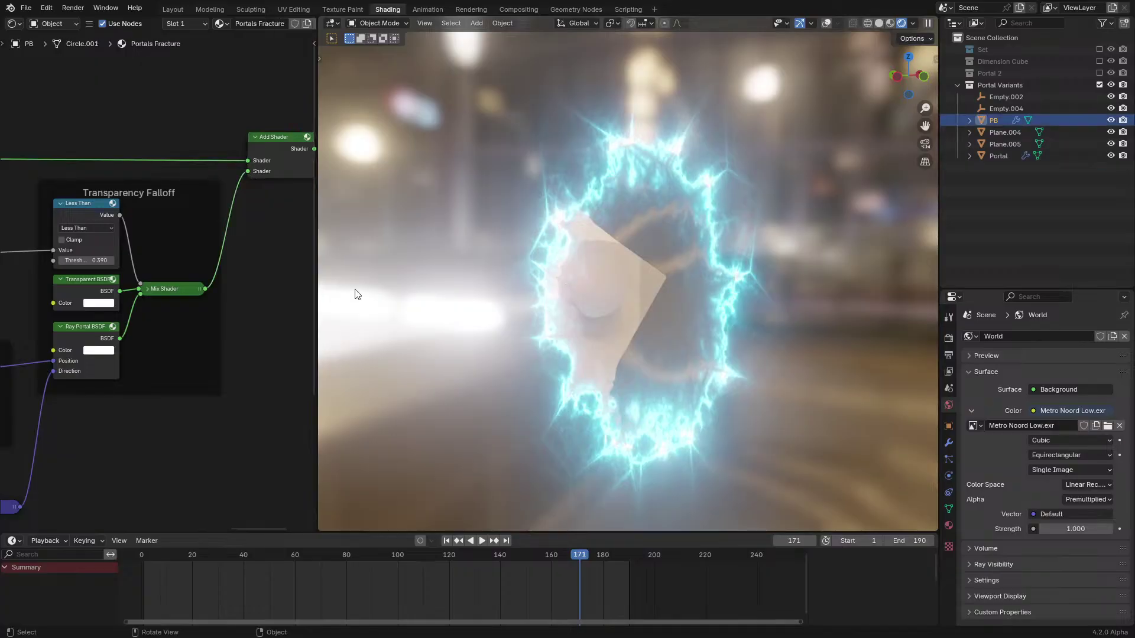
{"action": "key", "text": "ctrl+space"}
{"action": "scroll", "coordinate": [106, 308], "scroll_direction": "down", "scroll_amount": 7}
{"action": "middle_click_drag", "start_coordinate": [105, 309], "coordinate": [467, 281]}
{"action": "middle_click_drag", "start_coordinate": [343, 371], "coordinate": [412, 324]}
{"action": "scroll", "coordinate": [411, 325], "scroll_direction": "up", "scroll_amount": 6}
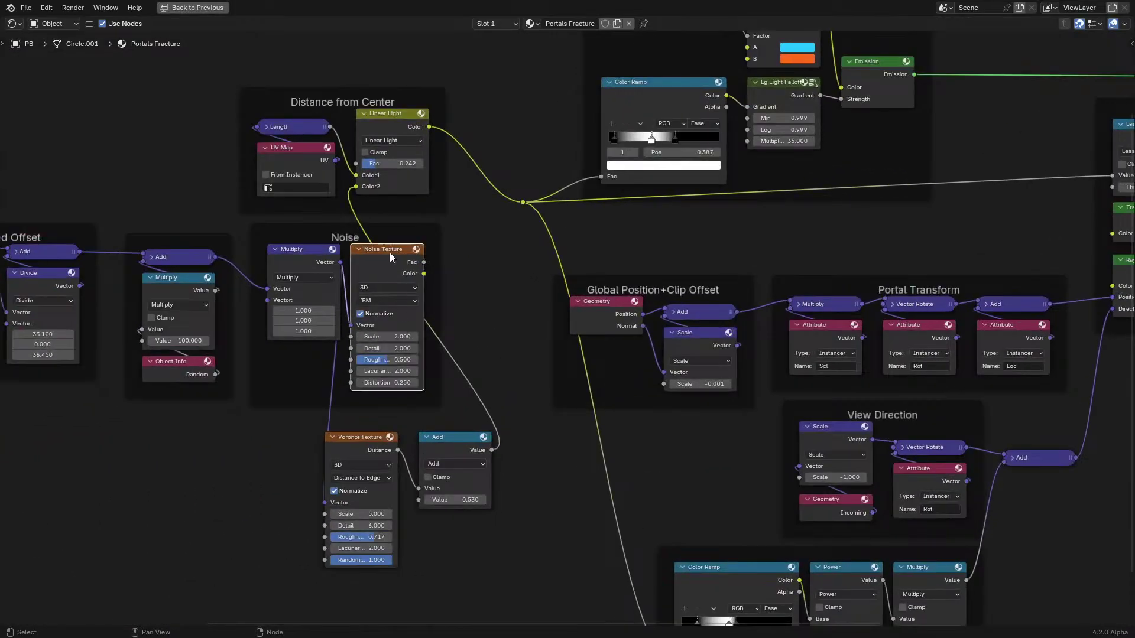
Delete the unused Noise Texture and move the Voronoi Texture and its Add node into the Noise frame
{"action": "key", "text": "ctrl+x"}
{"action": "left_click_drag", "start_coordinate": [437, 513], "coordinate": [438, 513]}
{"action": "key", "text": "g"}
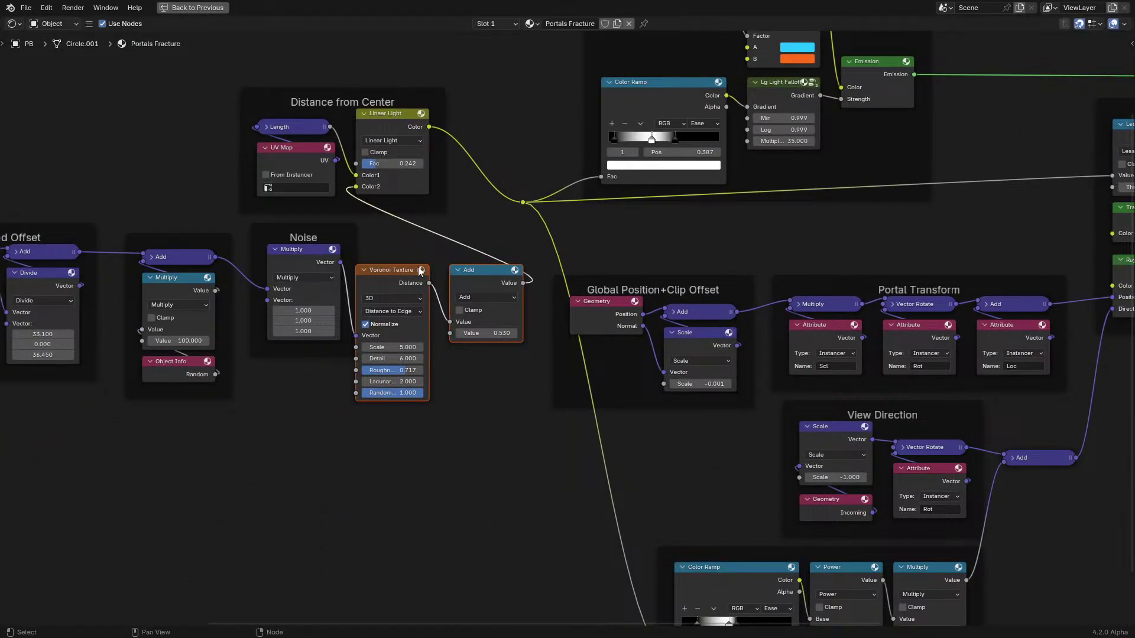
{"action": "left_click", "coordinate": [385, 299]}
{"action": "scroll", "coordinate": [428, 271], "scroll_direction": "down", "scroll_amount": 3}
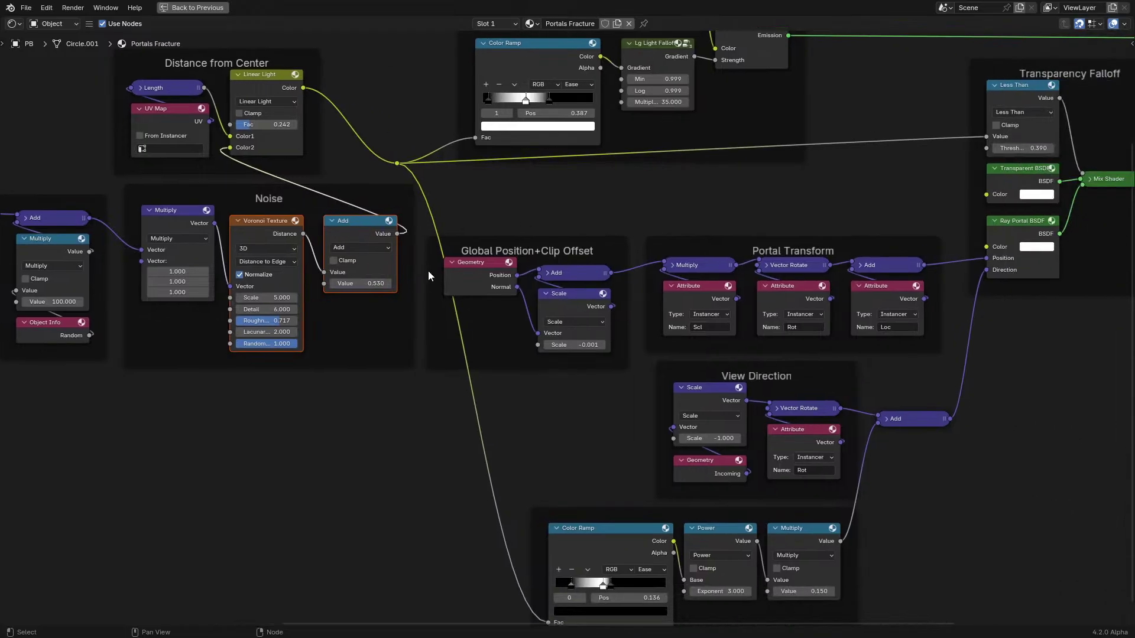
Move the frames from Radial UV Map through Noise together, away from the Global Position+Clip Offset frame, and restore the split layout
{"action": "mouse_move", "coordinate": [87, 377]}
{"action": "left_mouse_down"}
{"action": "mouse_move", "coordinate": [618, 272]}
{"action": "mouse_move", "coordinate": [567, 273]}
{"action": "left_mouse_up"}
{"action": "key", "text": "g"}
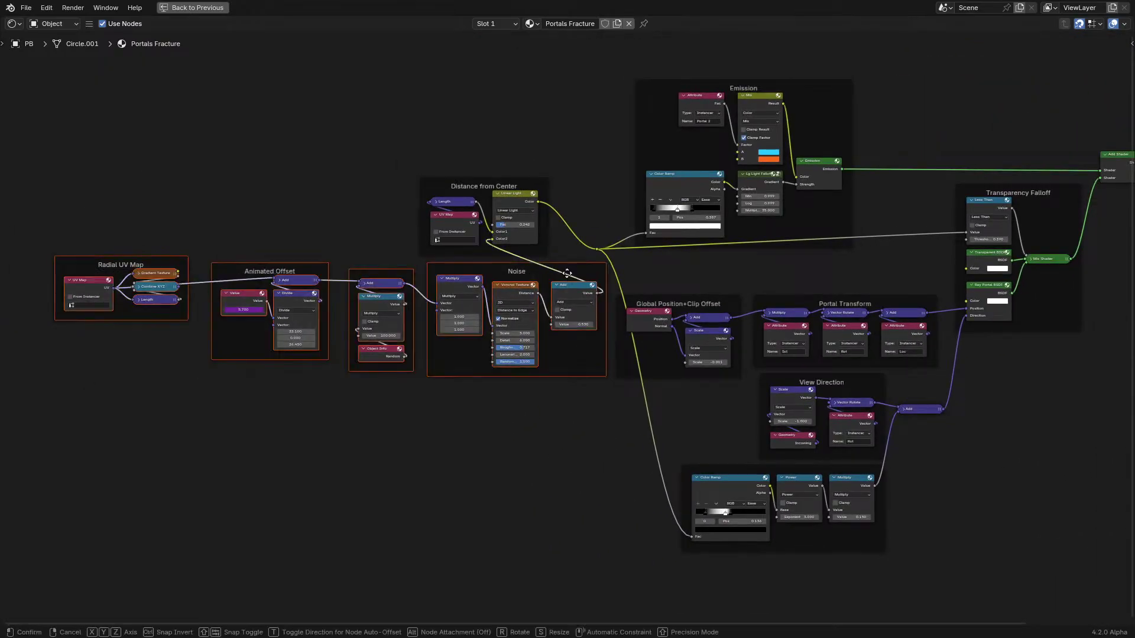
{"action": "left_click", "coordinate": [483, 278]}
{"action": "middle_click_drag", "start_coordinate": [526, 350], "coordinate": [385, 370]}
{"action": "key", "text": "ctrl+space"}
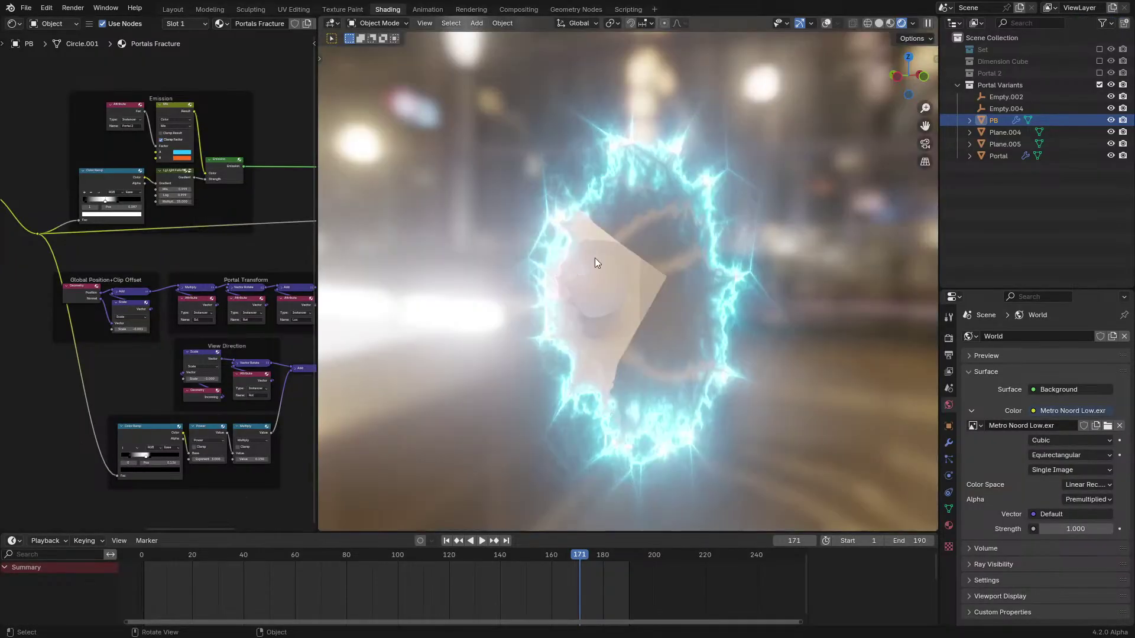
Select the smooth blue portal, bring its Distance from Center and Noise frames into view, and play the animation
{"action": "scroll", "coordinate": [595, 258], "scroll_direction": "down", "scroll_amount": 6}
{"action": "left_click", "coordinate": [566, 344]}
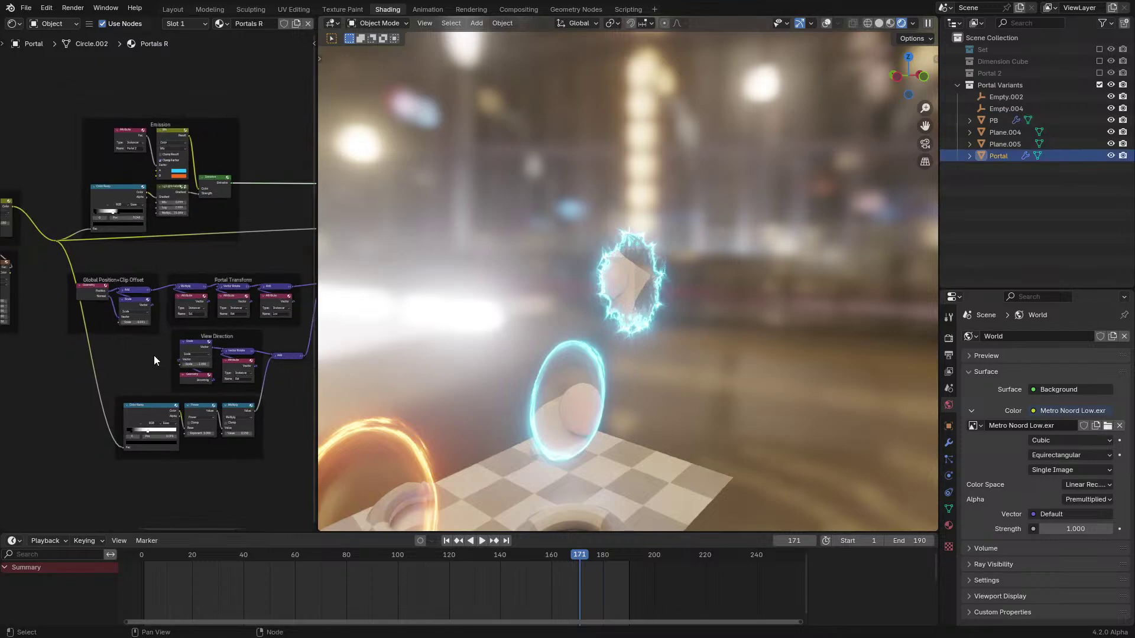
{"action": "middle_click_drag", "start_coordinate": [154, 356], "coordinate": [69, 355]}
{"action": "scroll", "coordinate": [173, 298], "scroll_direction": "up", "scroll_amount": 3}
{"action": "key", "text": "space"}
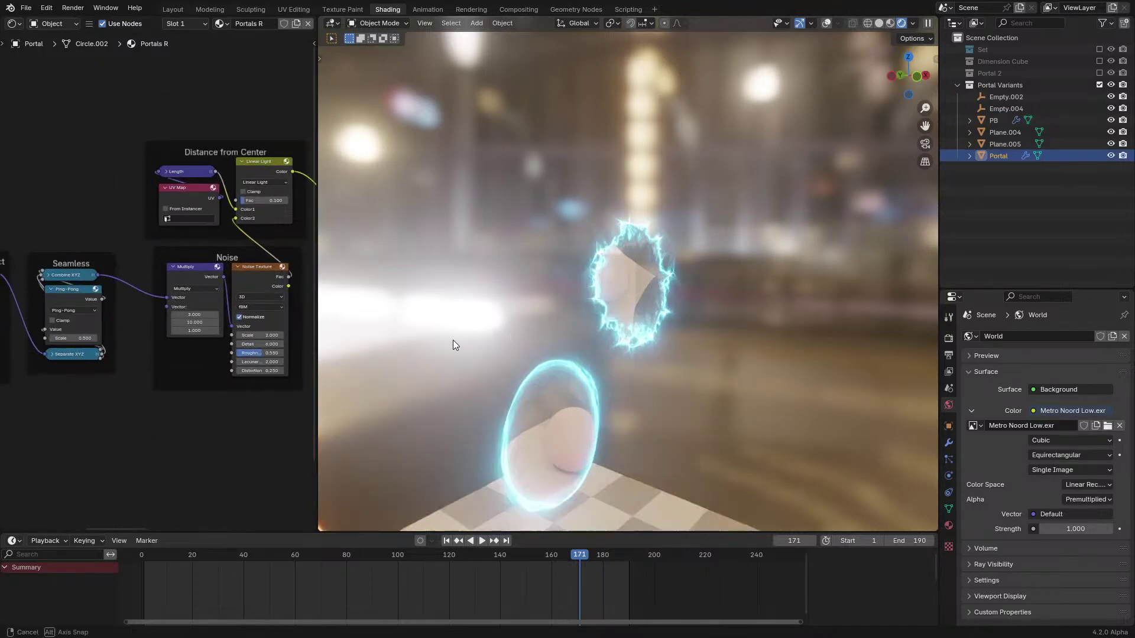
Set the Fac of the Linear Light node in the Distance from Center frame to 0.600
{"action": "middle_click_drag", "start_coordinate": [145, 269], "coordinate": [112, 279]}
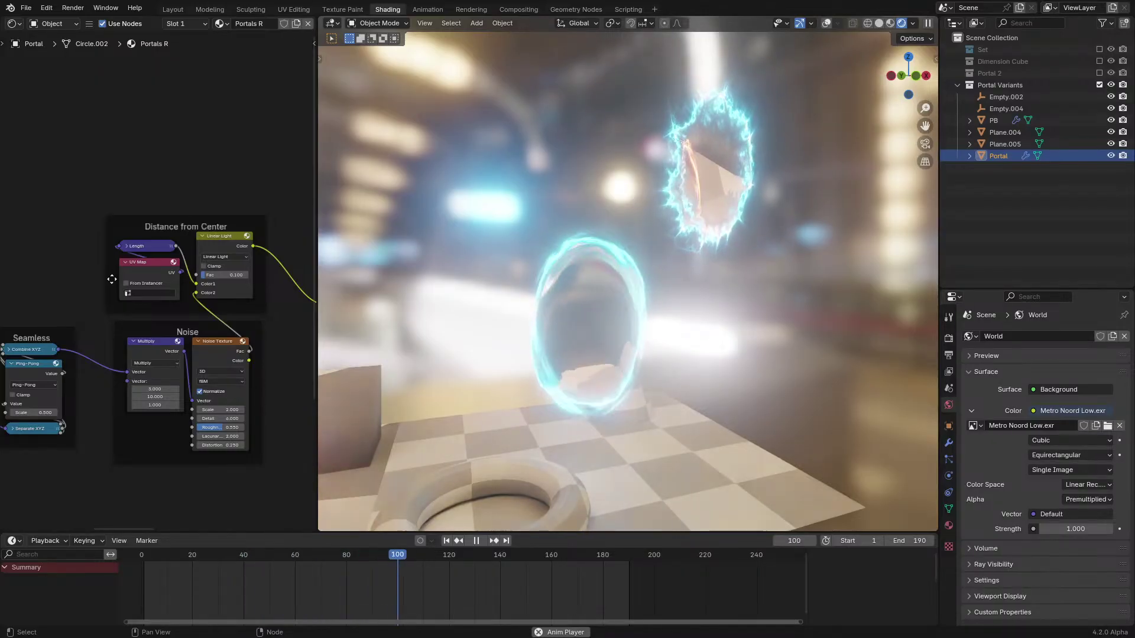
{"action": "scroll", "coordinate": [148, 247], "scroll_direction": "up", "scroll_amount": 3}
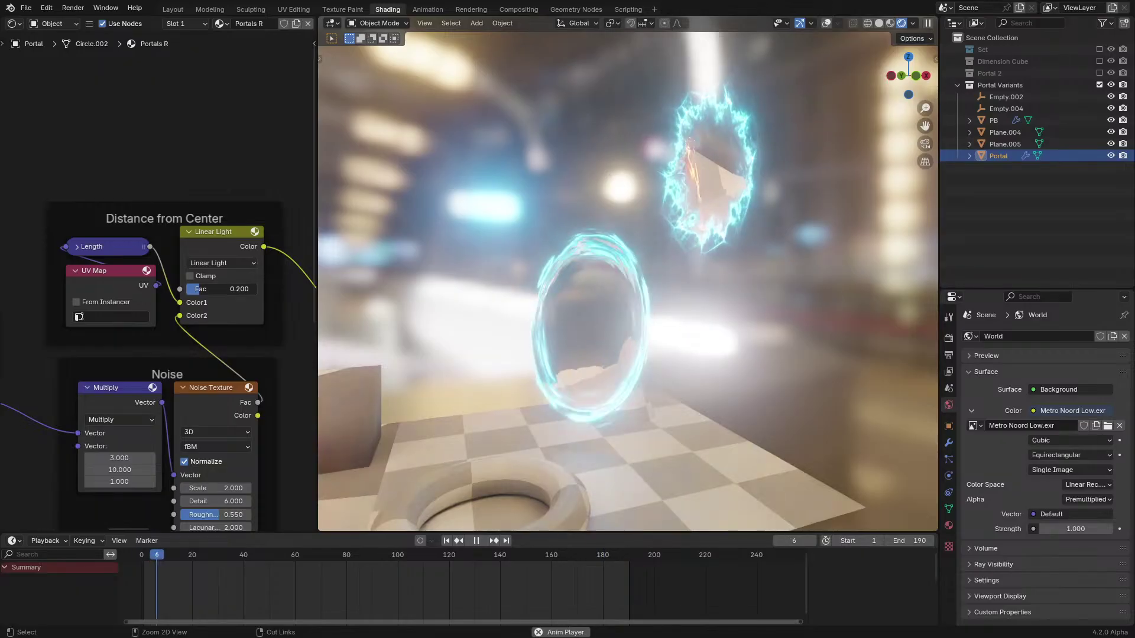
{"action": "left_click_drag", "start_coordinate": [200, 289], "coordinate": [229, 289], "text": "ctrl"}
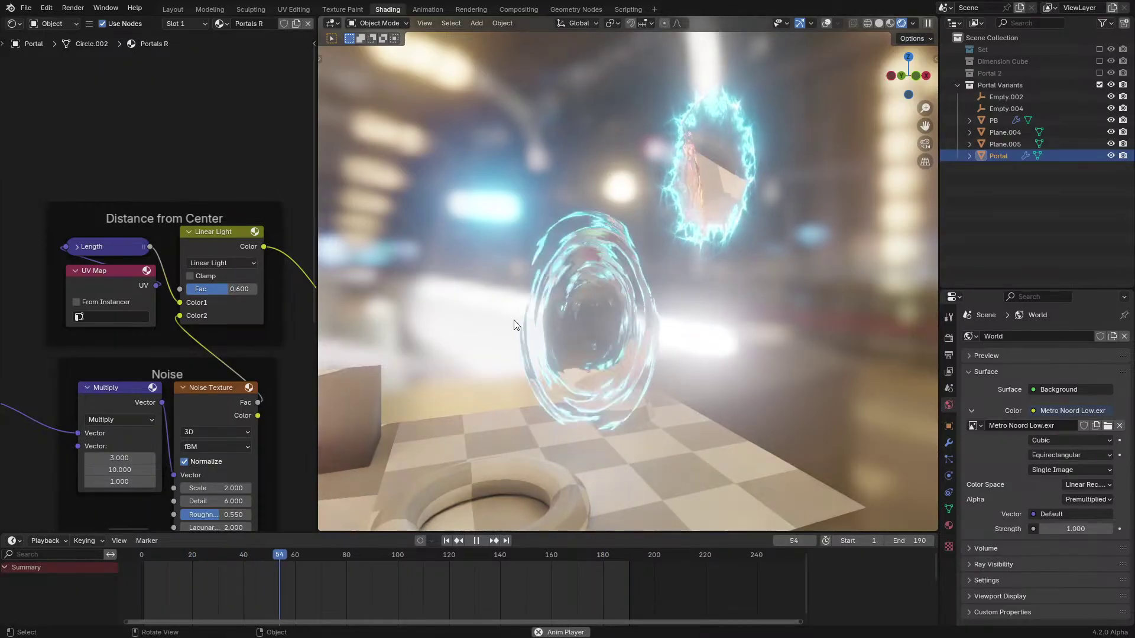
Set the Noise frame's Multiply vector to 1.000, 3.000, 1.000 and view the animated result on both portals
{"action": "middle_click_drag", "start_coordinate": [144, 370], "coordinate": [271, 291]}
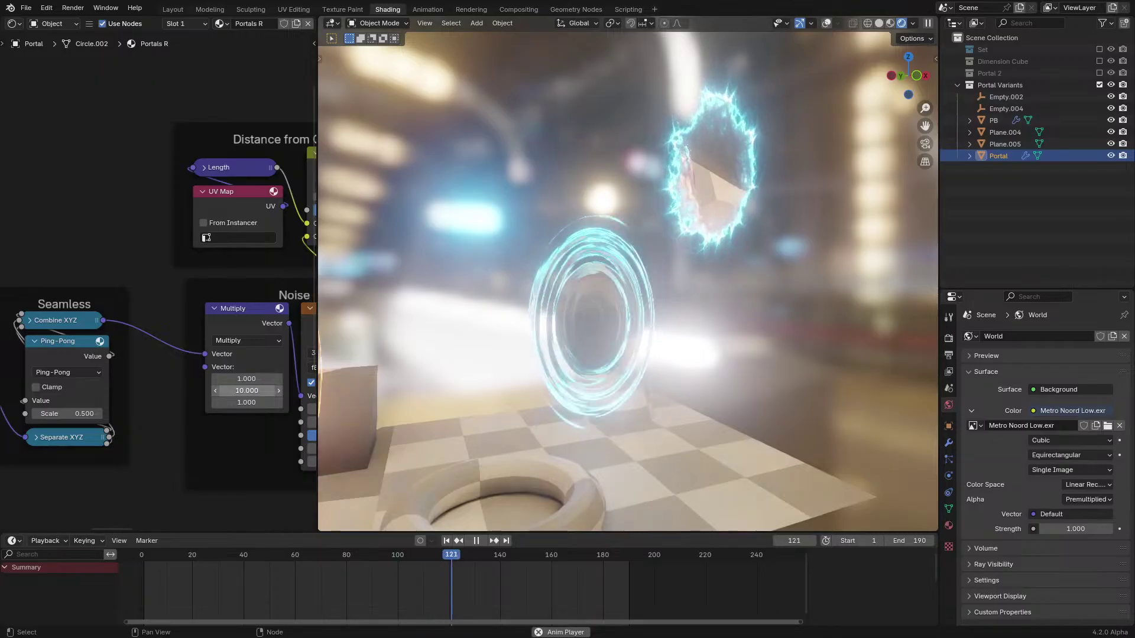
{"action": "left_click_drag", "start_coordinate": [246, 391], "coordinate": [289, 391]}
{"action": "scroll", "coordinate": [475, 359], "scroll_direction": "down", "scroll_amount": 3}
{"action": "middle_click_drag", "start_coordinate": [523, 340], "coordinate": [636, 346], "text": "shift"}
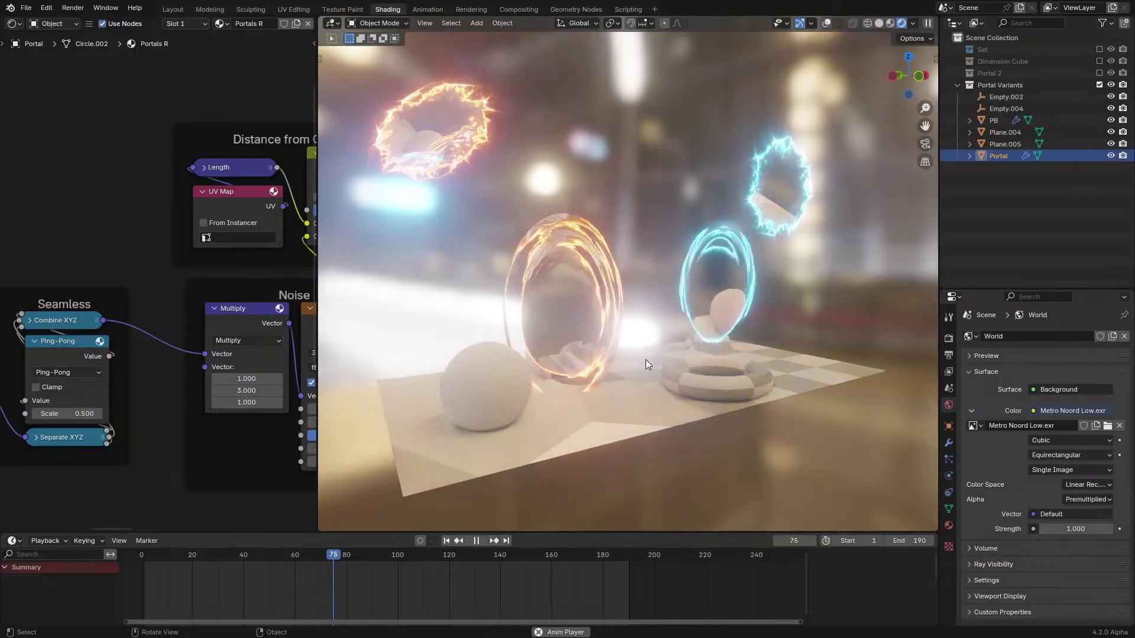
{"action": "key", "text": "space"}
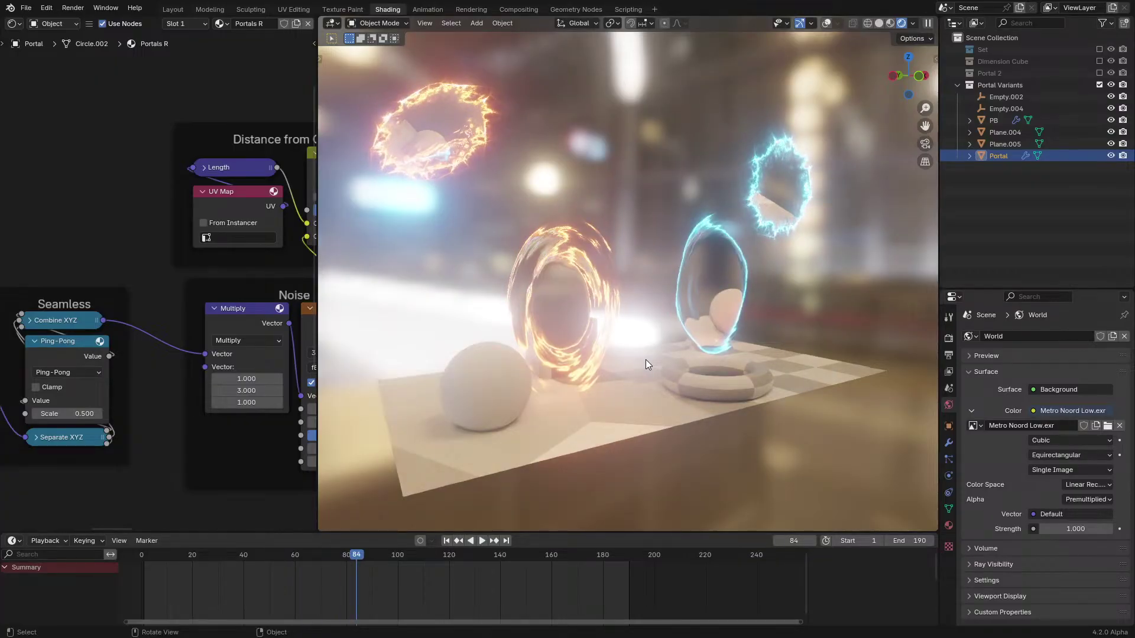
{"action": "key", "text": "space"}
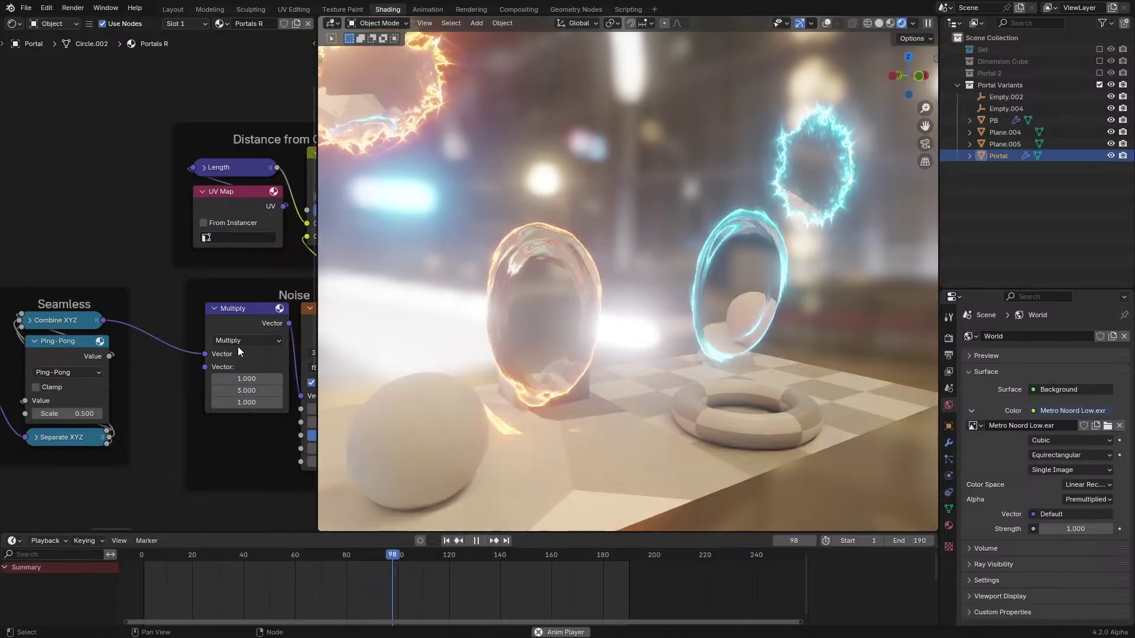
Undo the changes to the Multiply vector and the Linear Light factor
{"action": "key", "text": "ctrl+z"}
{"action": "key", "text": "ctrl+z"}
{"action": "key", "text": "ctrl+z"}
{"action": "key", "text": "ctrl+z"}
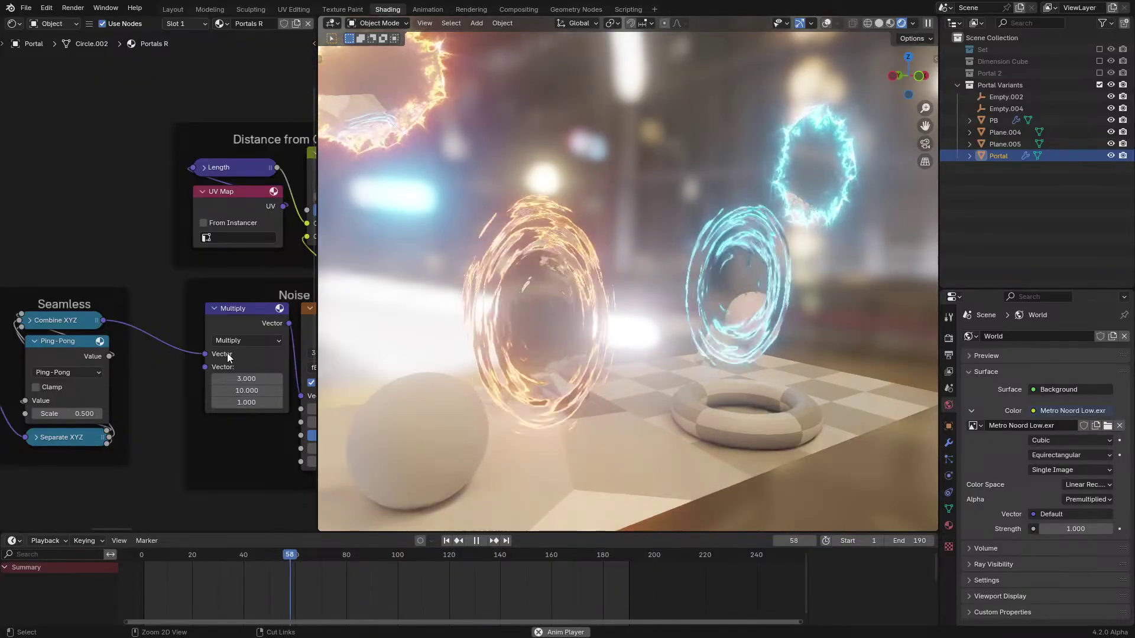
Examine the edge of the orange fractured portal up close
{"action": "key", "text": "space"}
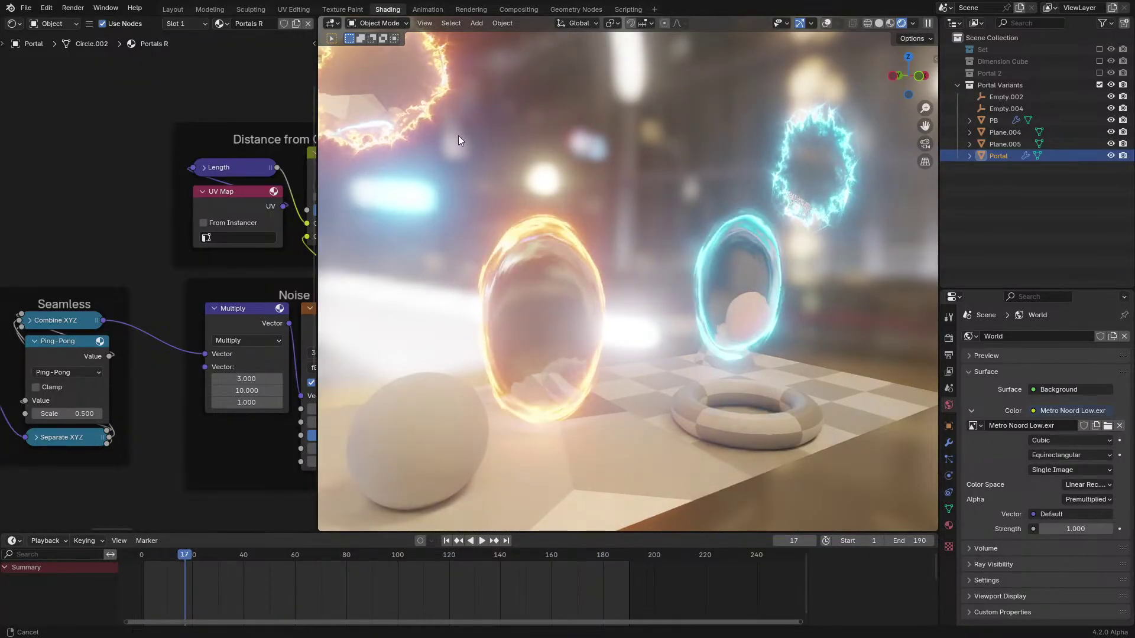
{"action": "middle_click_drag", "start_coordinate": [458, 136], "coordinate": [623, 240]}
{"action": "scroll", "coordinate": [562, 243], "scroll_direction": "up", "scroll_amount": 2}
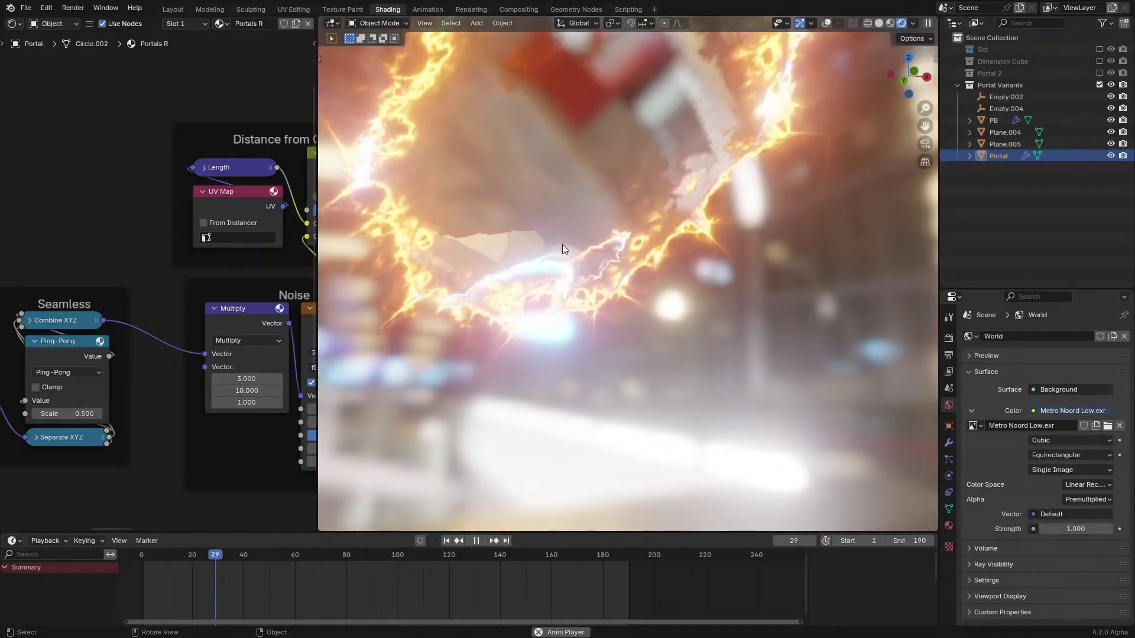
Compare the orange fractured portal with the smooth oval portals on the platform
{"action": "middle_click_drag", "start_coordinate": [562, 243], "coordinate": [554, 253]}
{"action": "scroll", "coordinate": [555, 242], "scroll_direction": "down", "scroll_amount": 2}
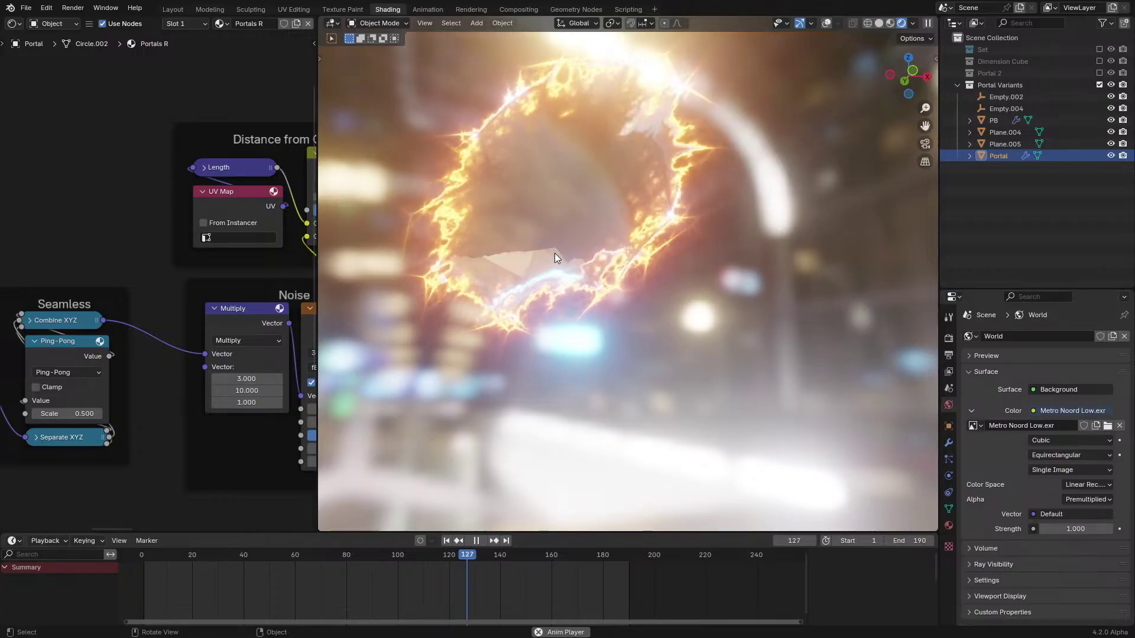
{"action": "scroll", "coordinate": [555, 253], "scroll_direction": "down", "scroll_amount": 4}
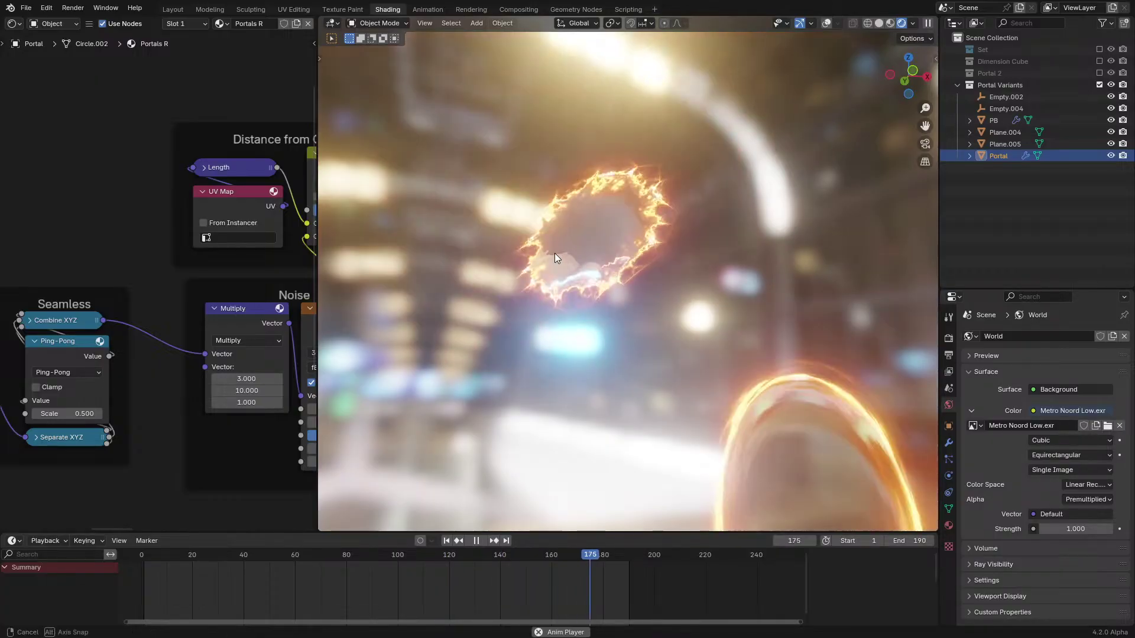
{"action": "middle_click_drag", "start_coordinate": [555, 253], "coordinate": [476, 88]}
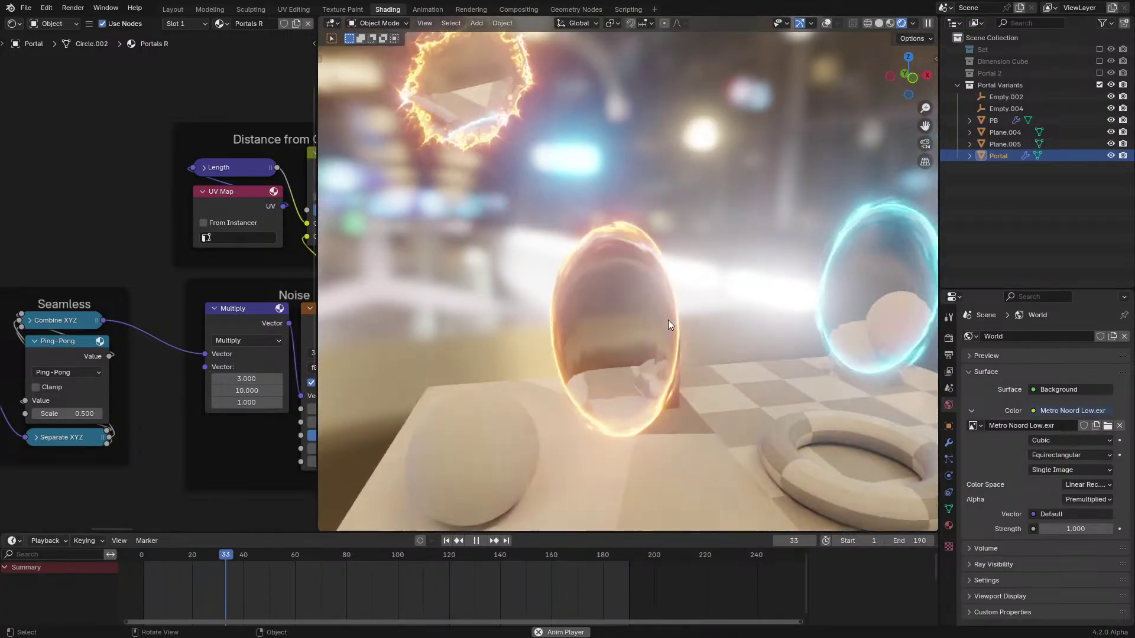
{"action": "middle_click_drag", "start_coordinate": [668, 320], "coordinate": [626, 311]}
{"action": "left_click", "coordinate": [479, 127]}
{"action": "scroll", "coordinate": [565, 279], "scroll_direction": "up", "scroll_amount": 2}
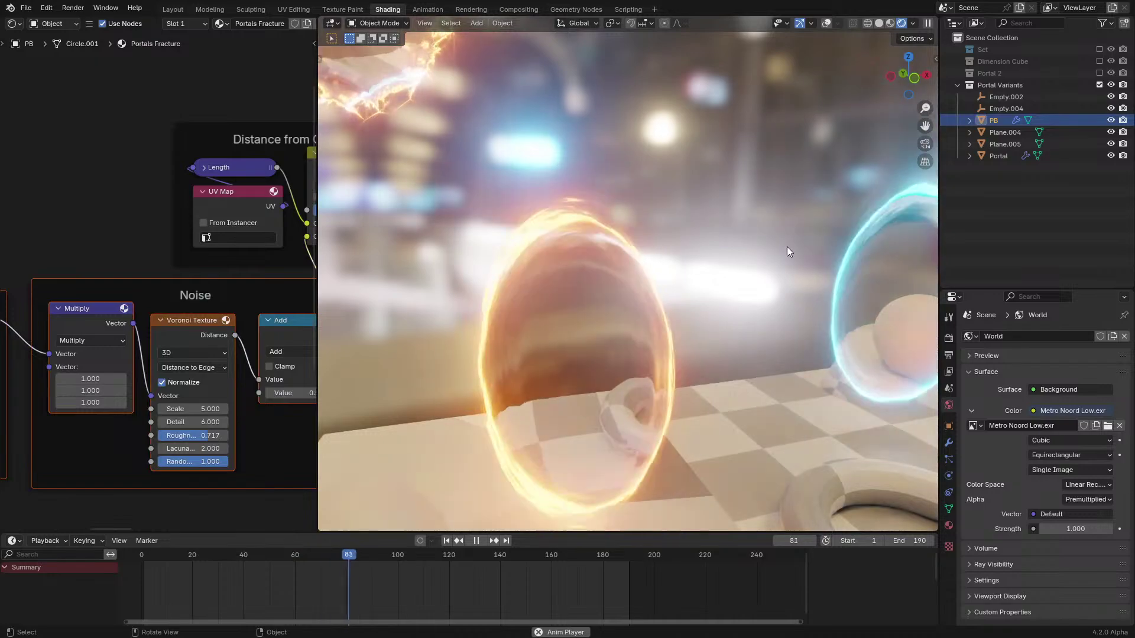
Enlarge the smooth Portal object's mesh in edit mode and stretch it wider along the X axis
{"action": "left_click", "coordinate": [838, 263]}
{"action": "scroll", "coordinate": [827, 263], "scroll_direction": "down", "scroll_amount": 2}
{"action": "key", "text": "Tab"}
{"action": "key", "text": "s"}
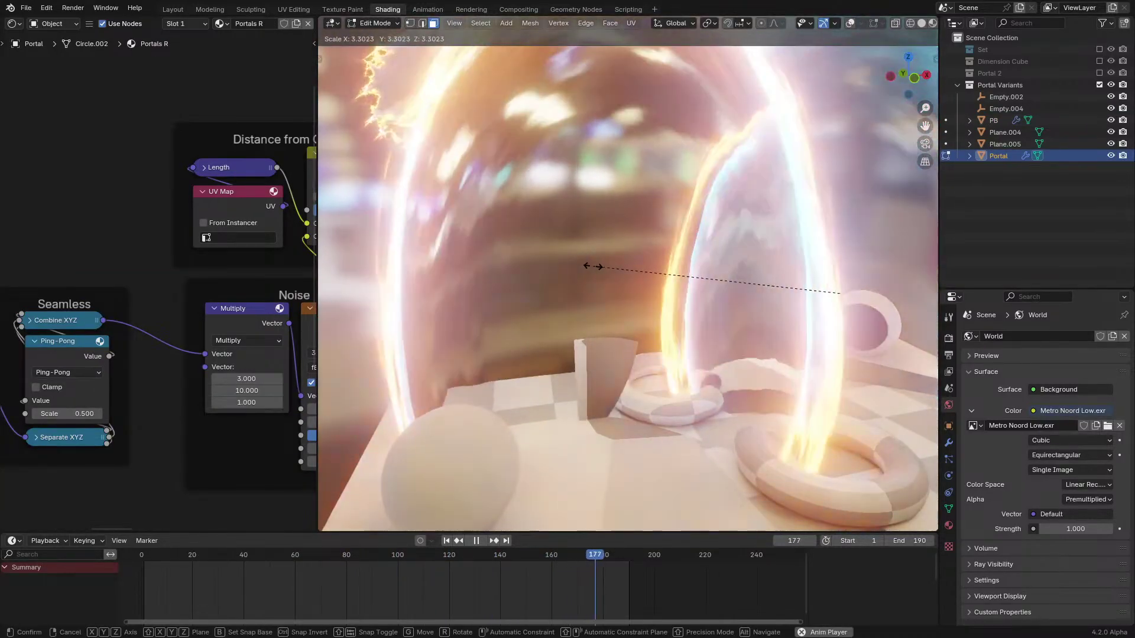
{"action": "left_click", "coordinate": [702, 263]}
{"action": "key", "text": "s"}
{"action": "key", "text": "x"}
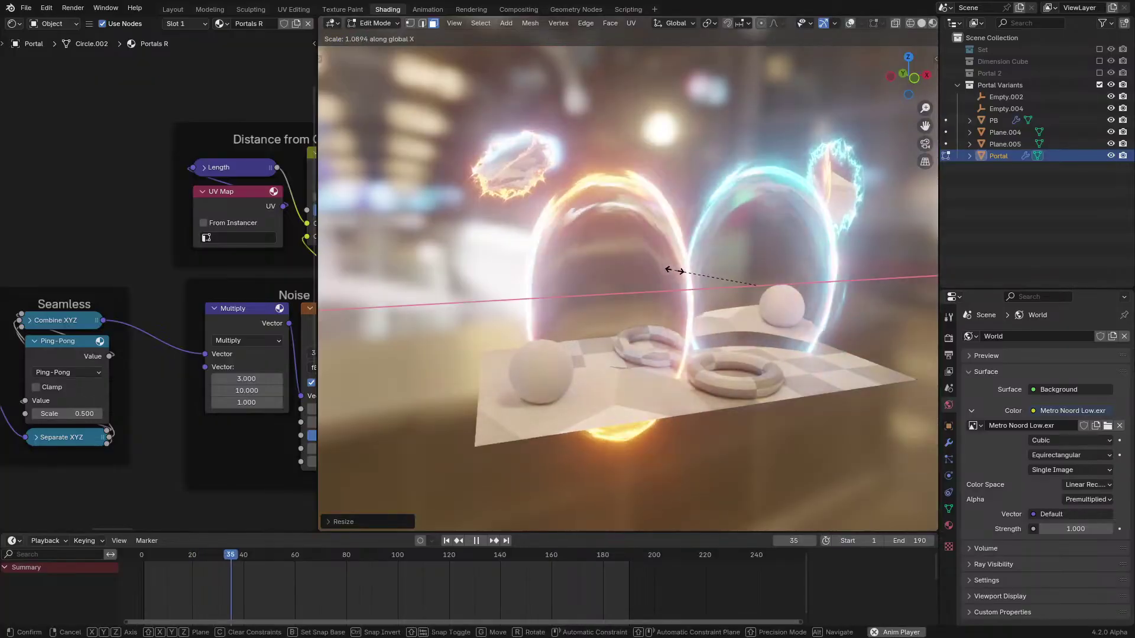
{"action": "left_click", "coordinate": [626, 284]}
{"action": "key", "text": "Tab"}
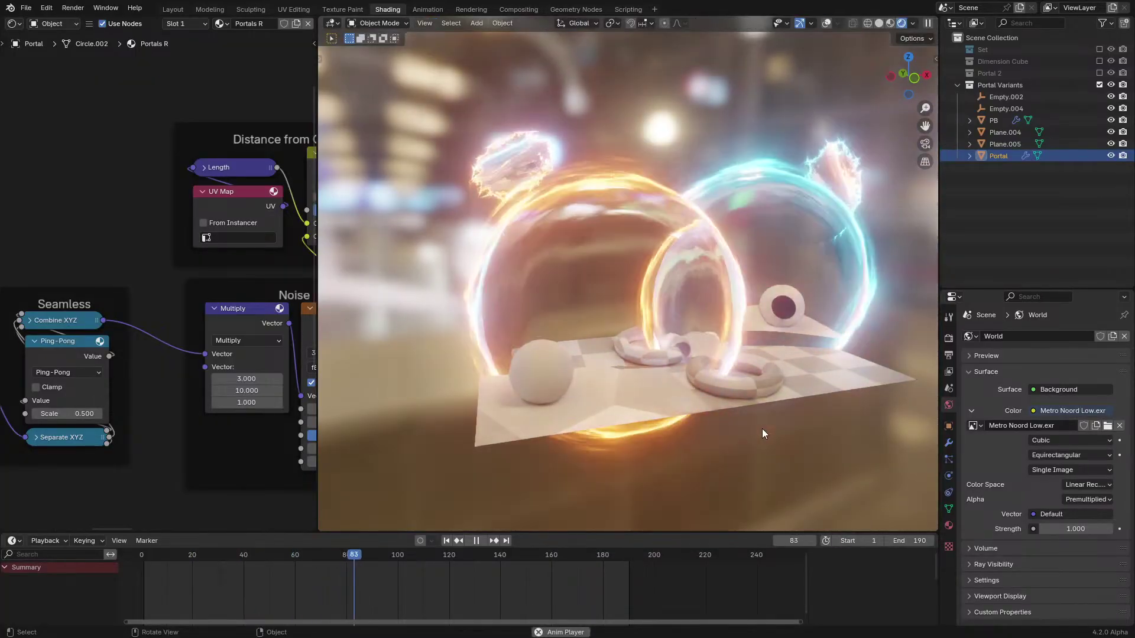
Shift the enlarged portal along the Z axis where it meets the floor and play the animation
{"action": "scroll", "coordinate": [762, 425], "scroll_direction": "up", "scroll_amount": 2}
{"action": "key", "text": "space"}
{"action": "middle_click_drag", "start_coordinate": [779, 386], "coordinate": [763, 289]}
{"action": "scroll", "coordinate": [750, 334], "scroll_direction": "up", "scroll_amount": 3}
{"action": "middle_click_drag", "start_coordinate": [749, 335], "coordinate": [700, 260]}
{"action": "key", "text": "g"}
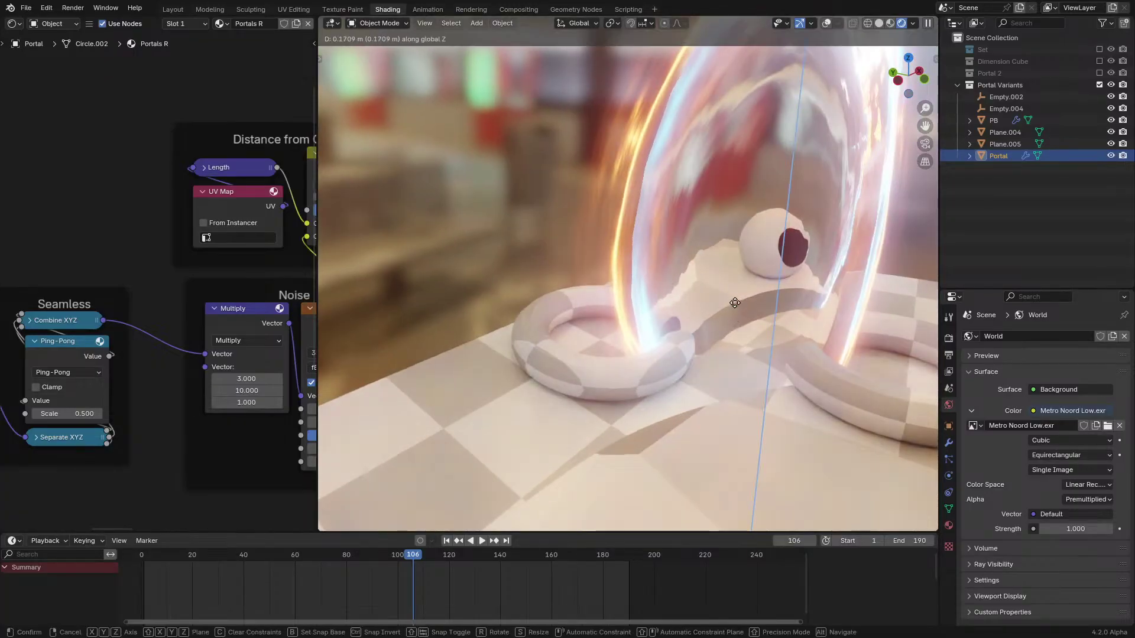
{"action": "key", "text": "z"}
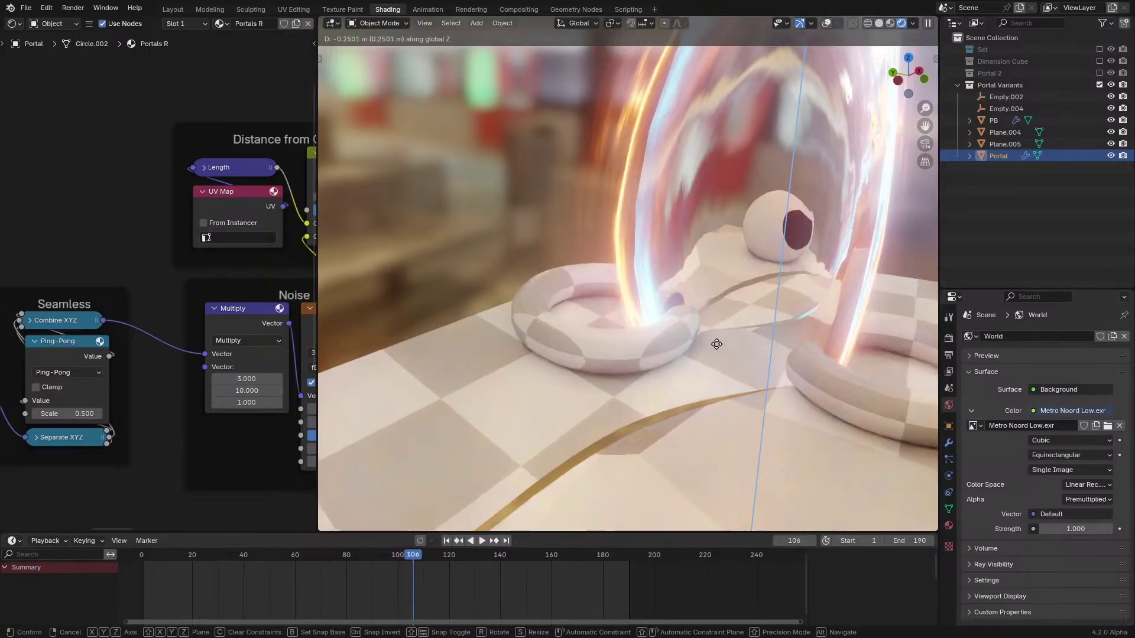
{"action": "left_click", "coordinate": [723, 339]}
{"action": "mouse_move", "coordinate": [722, 340]}
{"action": "middle_mouse_down"}
{"action": "mouse_move", "coordinate": [676, 325]}
{"action": "mouse_move", "coordinate": [759, 335]}
{"action": "mouse_move", "coordinate": [739, 323]}
{"action": "mouse_move", "coordinate": [704, 346]}
{"action": "middle_mouse_up"}
{"action": "key", "text": "space"}
{"action": "key", "text": "space"}
{"action": "scroll", "coordinate": [690, 332], "scroll_direction": "up", "scroll_amount": 3}
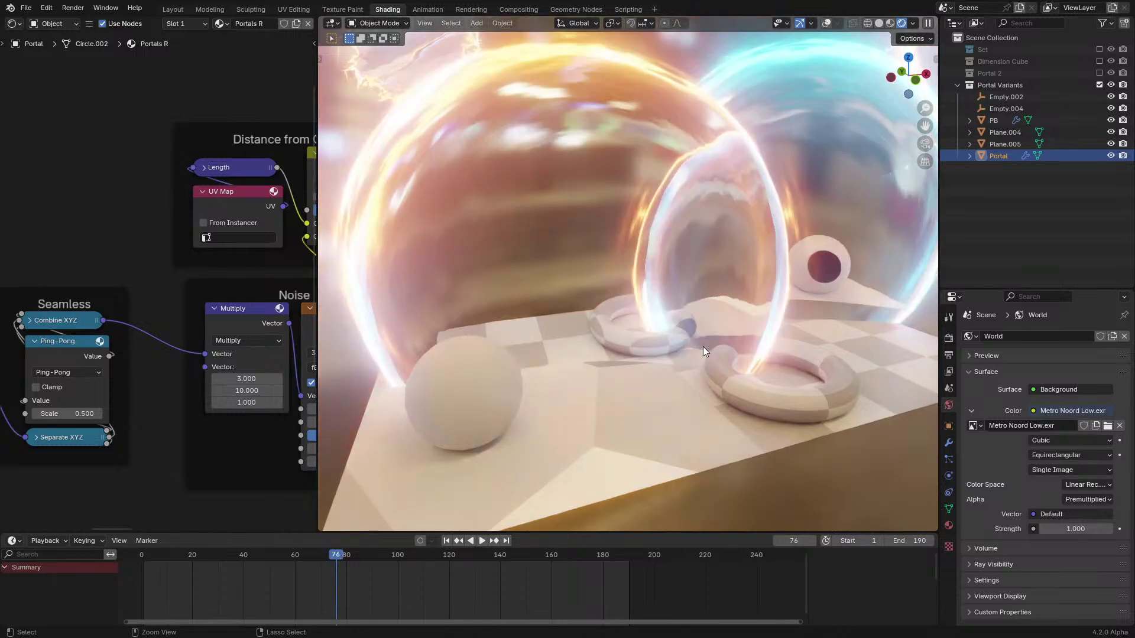
Undo the scaling and vertical move of the smooth portal and return to Object Mode
{"action": "key", "text": "Tab"}
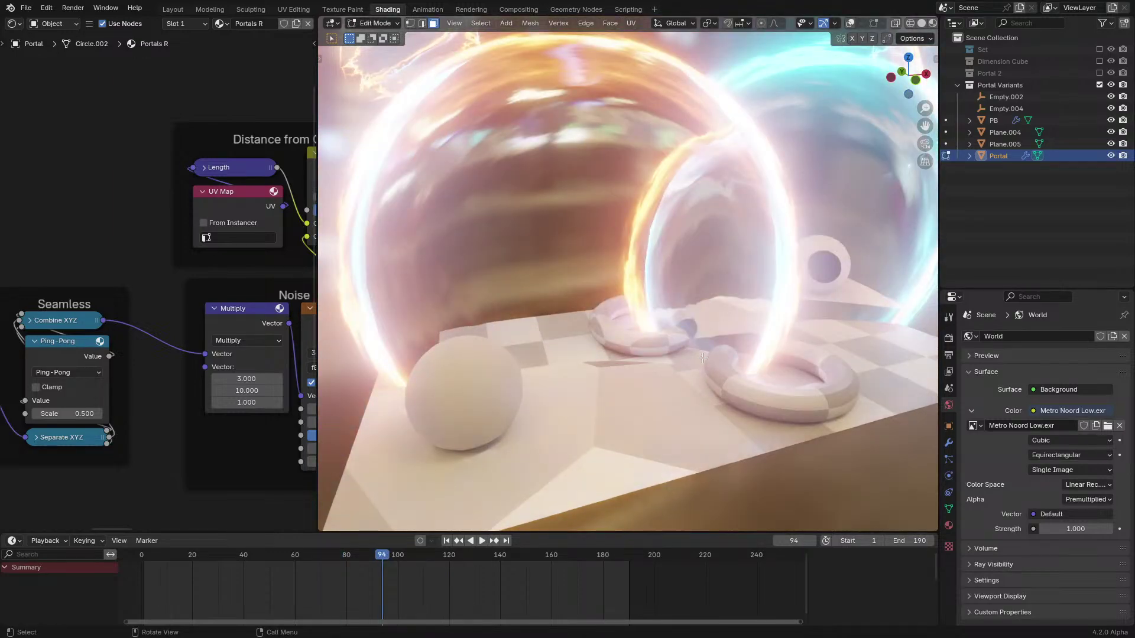
{"action": "middle_click_drag", "start_coordinate": [692, 323], "coordinate": [694, 336]}
{"action": "key", "text": "ctrl+z"}
{"action": "key", "text": "ctrl+z"}
{"action": "scroll", "coordinate": [643, 287], "scroll_direction": "up", "scroll_amount": 4}
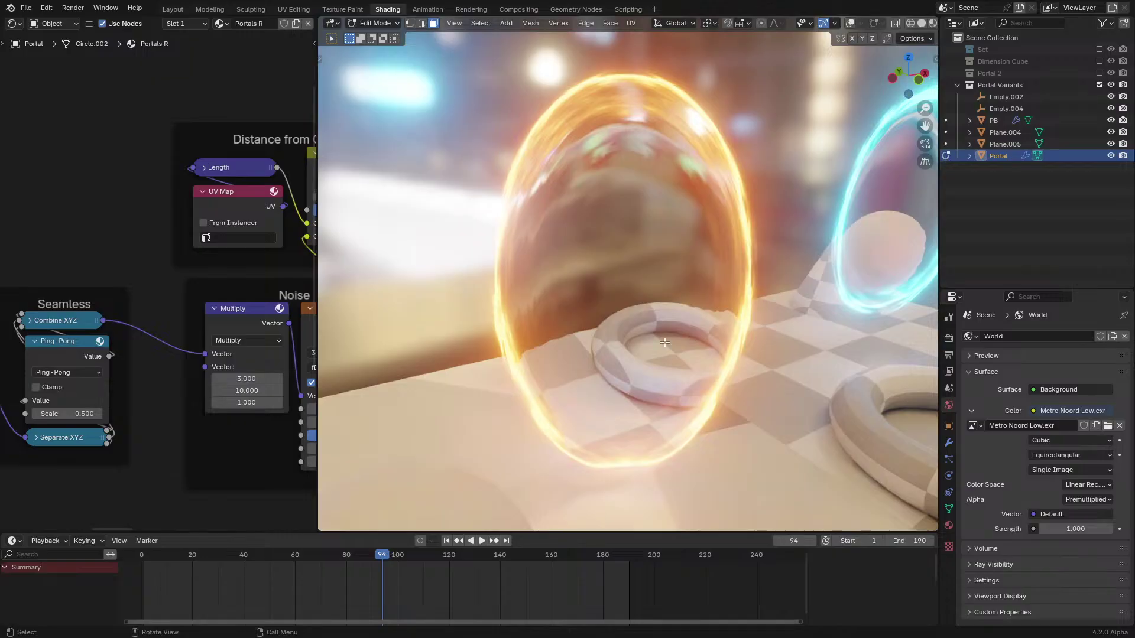
{"action": "key", "text": "Tab"}
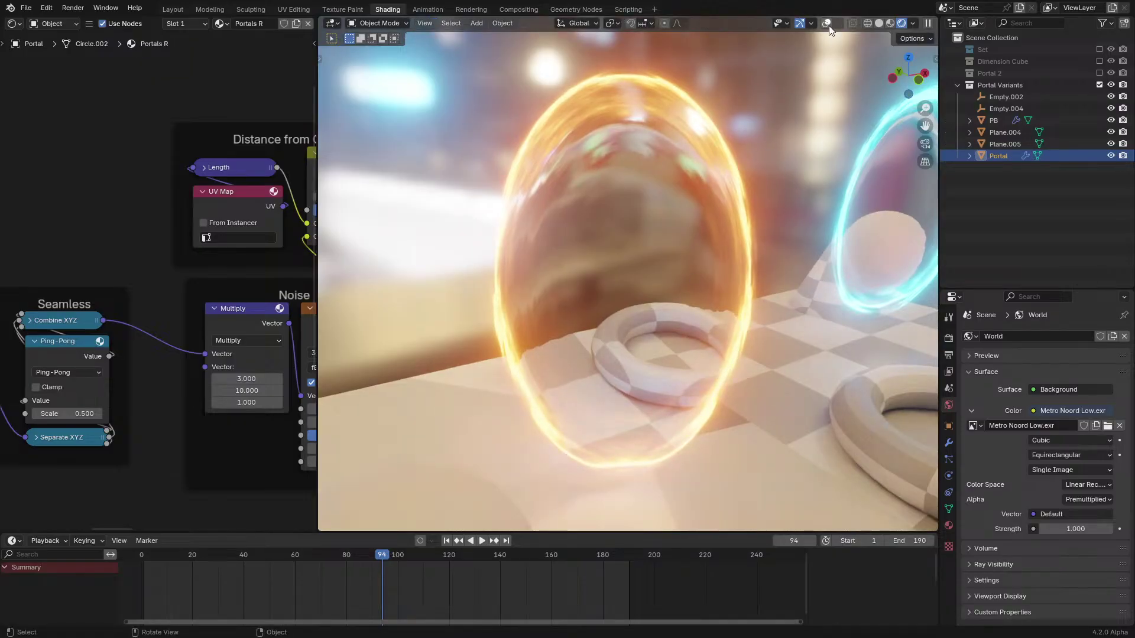
Show the viewport overlays and select Empty.002 around the smooth orange portal
{"action": "left_click", "coordinate": [828, 25]}
{"action": "left_click", "coordinate": [794, 62]}
{"action": "key", "text": "KP_Decimal"}
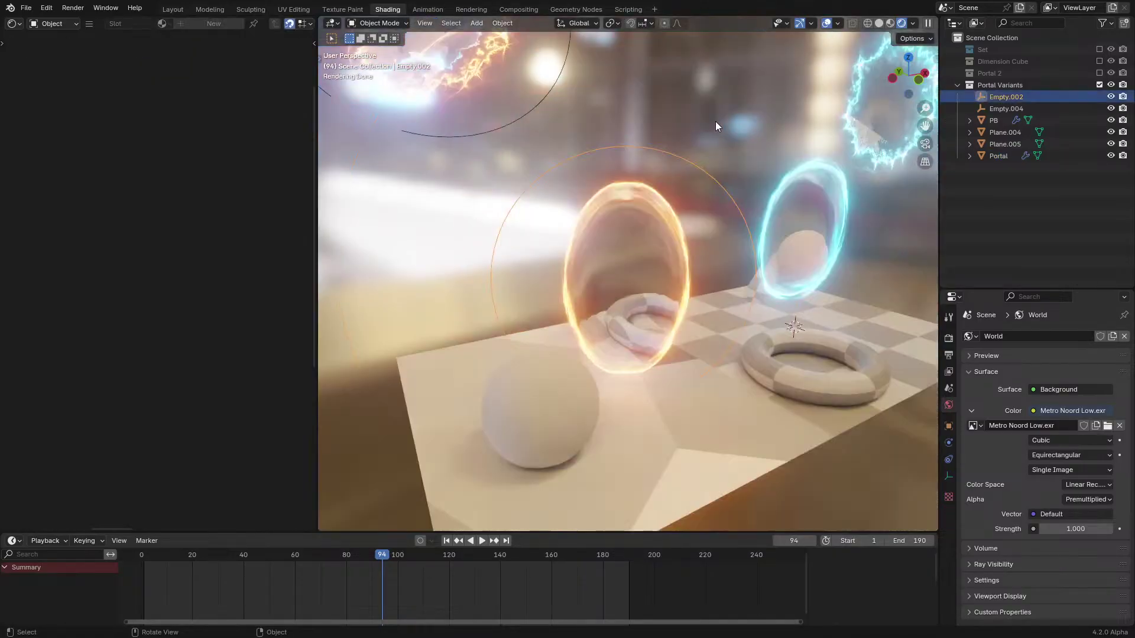
Rotate Empty.002 and scale it up by a factor of about 2.27 to enlarge the orange portal
{"action": "key", "text": "r"}
{"action": "left_click", "coordinate": [765, 319]}
{"action": "key", "text": "s"}
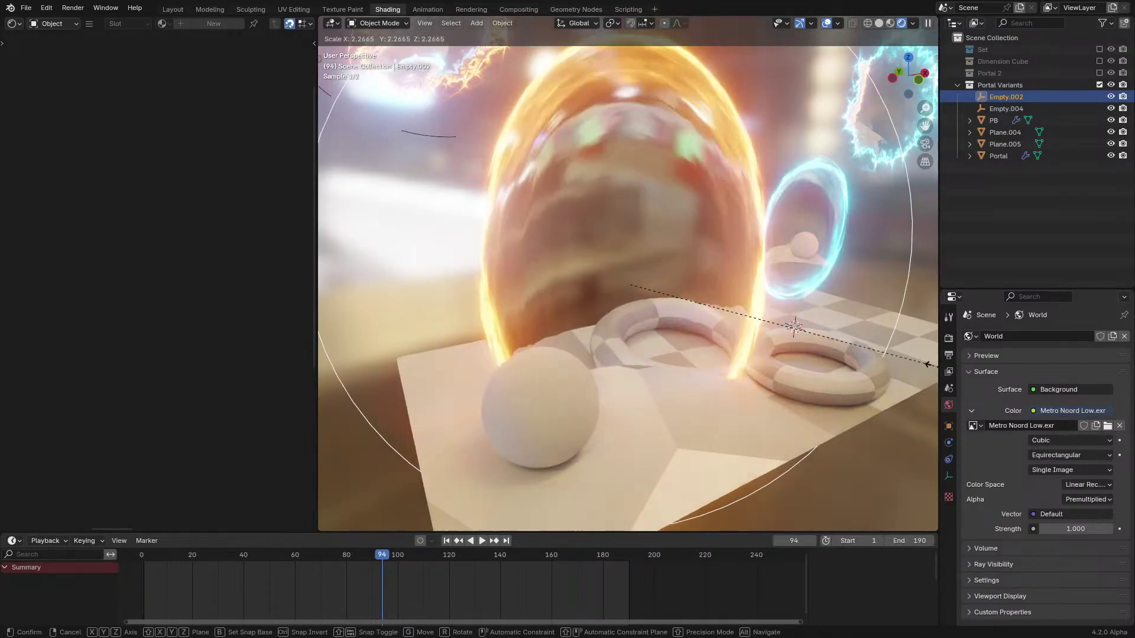
{"action": "left_click", "coordinate": [929, 365]}
Raise Empty.002 about 1.22 m along the Z axis
{"action": "key", "text": "g"}
{"action": "key", "text": "z"}
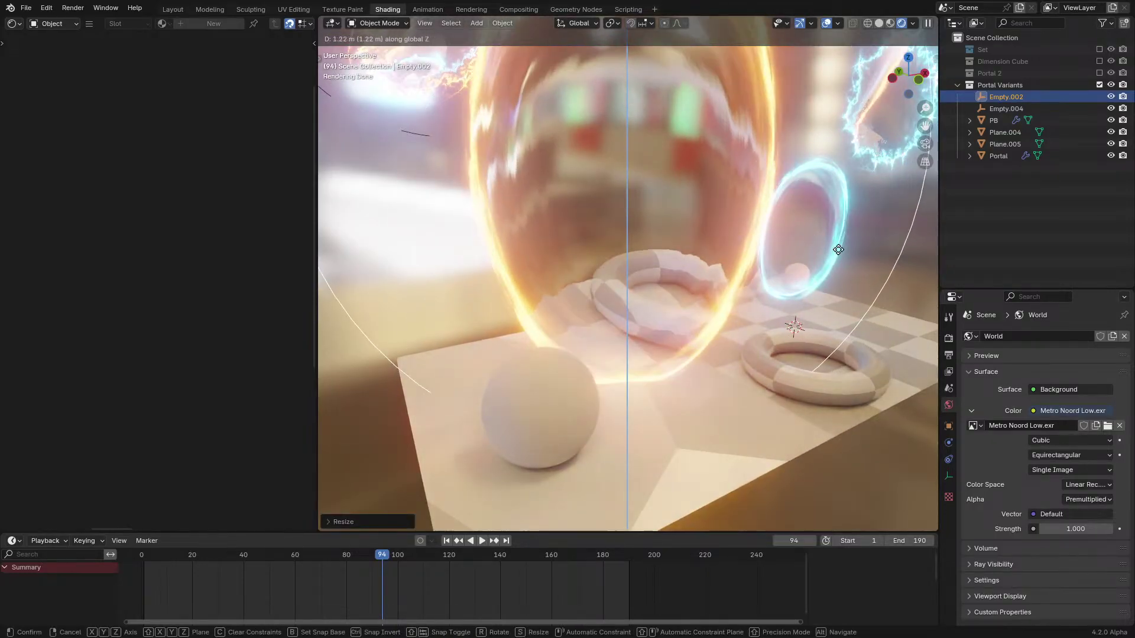
{"action": "left_click", "coordinate": [838, 247]}
{"action": "mouse_move", "coordinate": [838, 245]}
{"action": "middle_mouse_down"}
{"action": "mouse_move", "coordinate": [799, 282]}
{"action": "mouse_move", "coordinate": [772, 347]}
{"action": "mouse_move", "coordinate": [705, 307]}
{"action": "mouse_move", "coordinate": [753, 310]}
{"action": "mouse_move", "coordinate": [568, 296]}
{"action": "mouse_move", "coordinate": [710, 283]}
{"action": "mouse_move", "coordinate": [607, 285]}
{"action": "mouse_move", "coordinate": [623, 274]}
{"action": "mouse_move", "coordinate": [656, 301]}
{"action": "mouse_move", "coordinate": [635, 294]}
{"action": "mouse_move", "coordinate": [668, 264]}
{"action": "middle_mouse_up"}
{"action": "scroll", "coordinate": [634, 294], "scroll_direction": "down", "scroll_amount": 3}
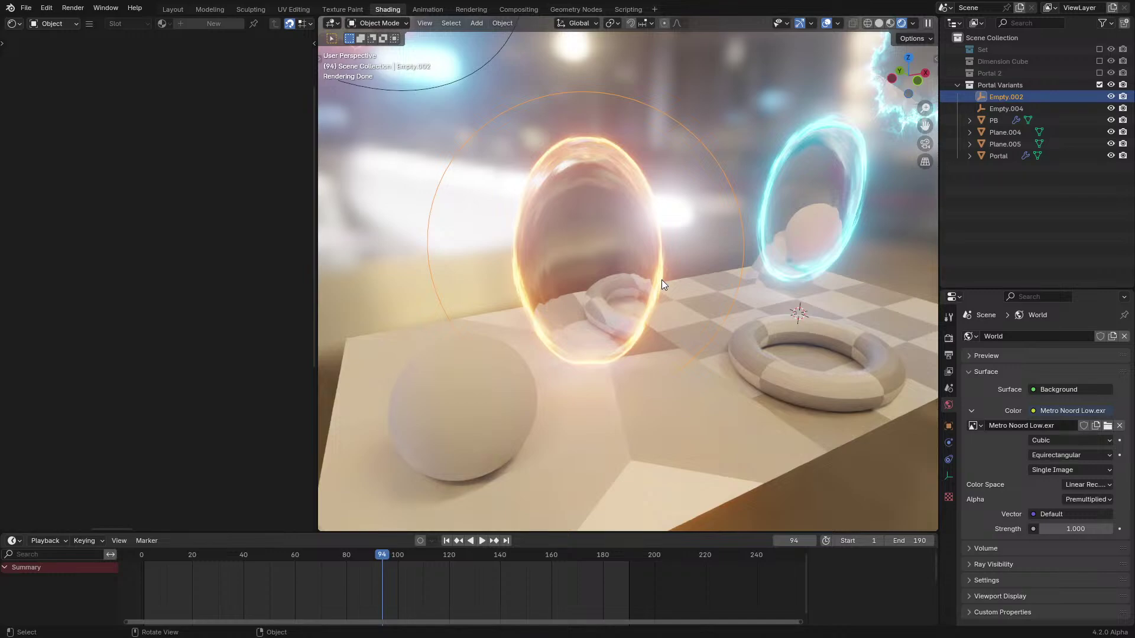
Add a small cube to the scene and place it near the smooth blue portal
{"action": "scroll", "coordinate": [661, 279], "scroll_direction": "down", "scroll_amount": 3}
{"action": "middle_click_drag", "start_coordinate": [661, 279], "coordinate": [619, 294]}
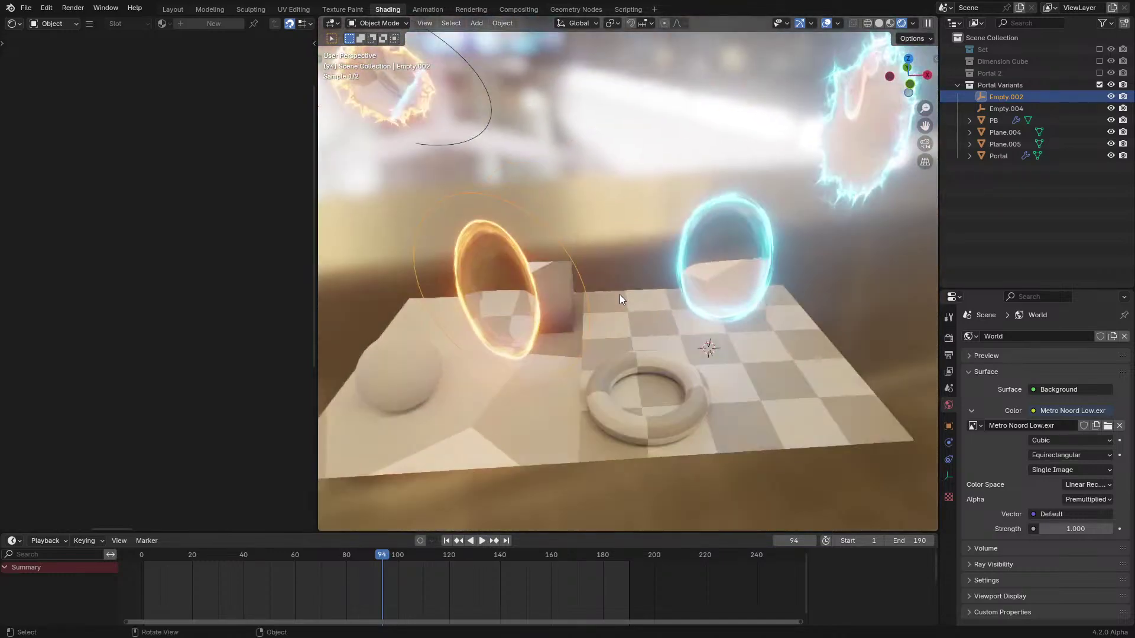
{"action": "key", "text": "shift+a"}
{"action": "mouse_move", "coordinate": [627, 298]}
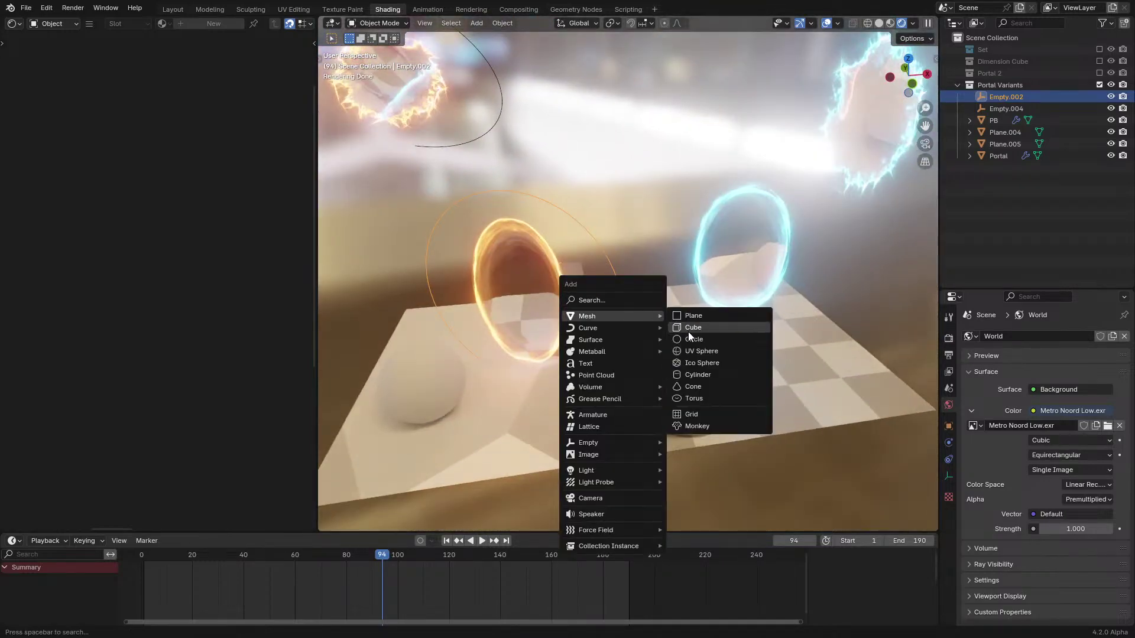
{"action": "left_click", "coordinate": [701, 324]}
{"action": "key", "text": "alt+g"}
{"action": "key", "text": "g"}
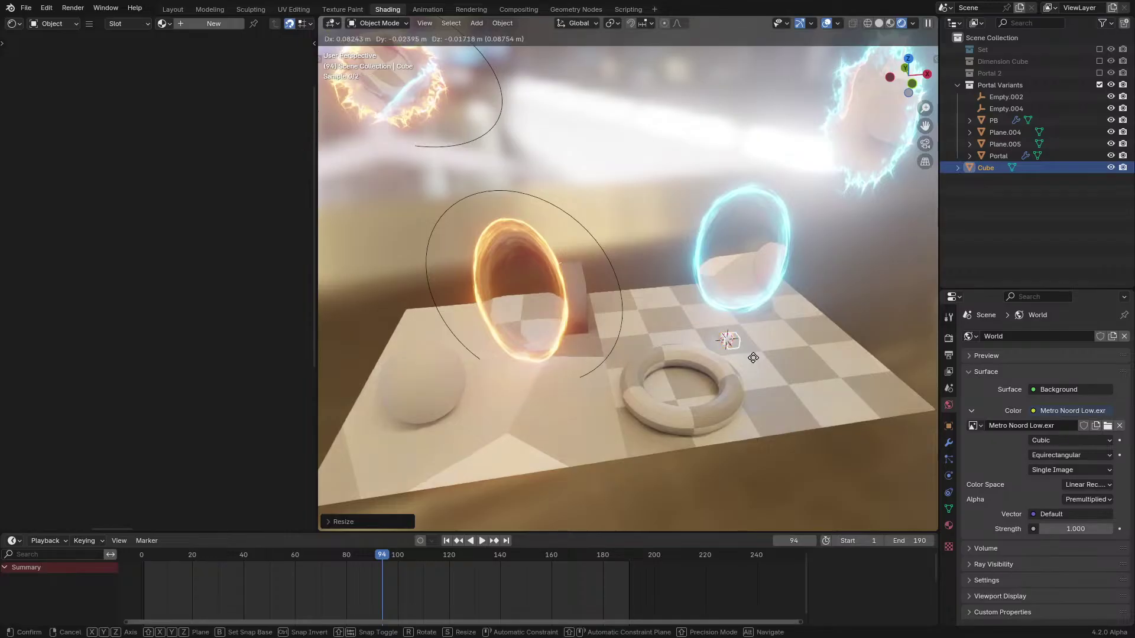
{"action": "left_click", "coordinate": [764, 301]}
Bring the cube in front of the blue portal at a larger size and lift it along the Z axis
{"action": "key", "text": "g"}
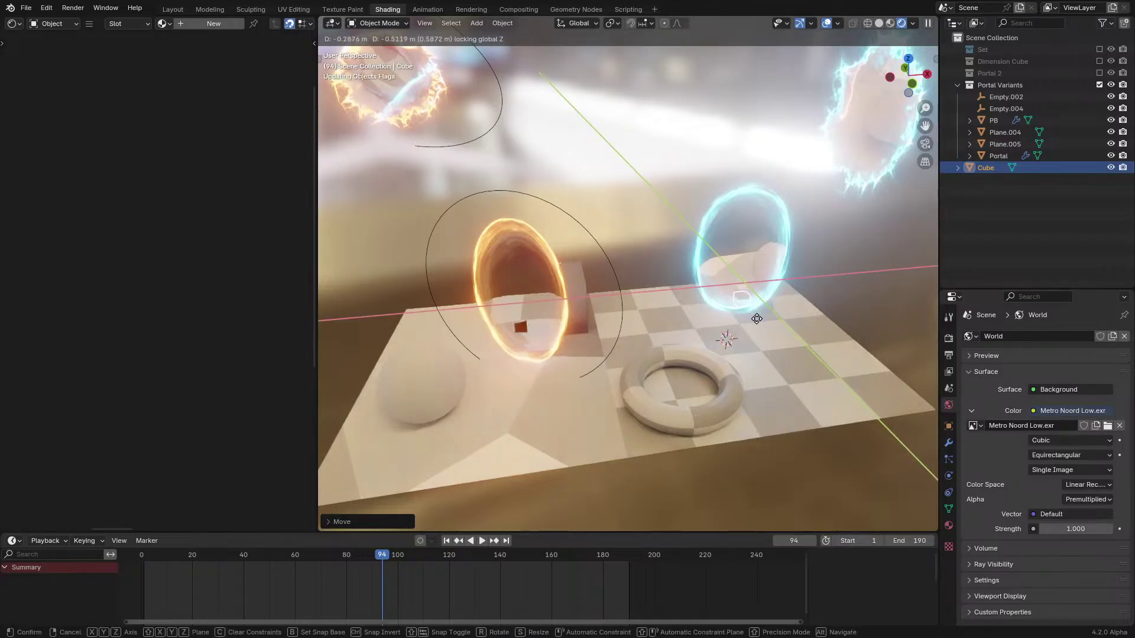
{"action": "key", "text": "z"}
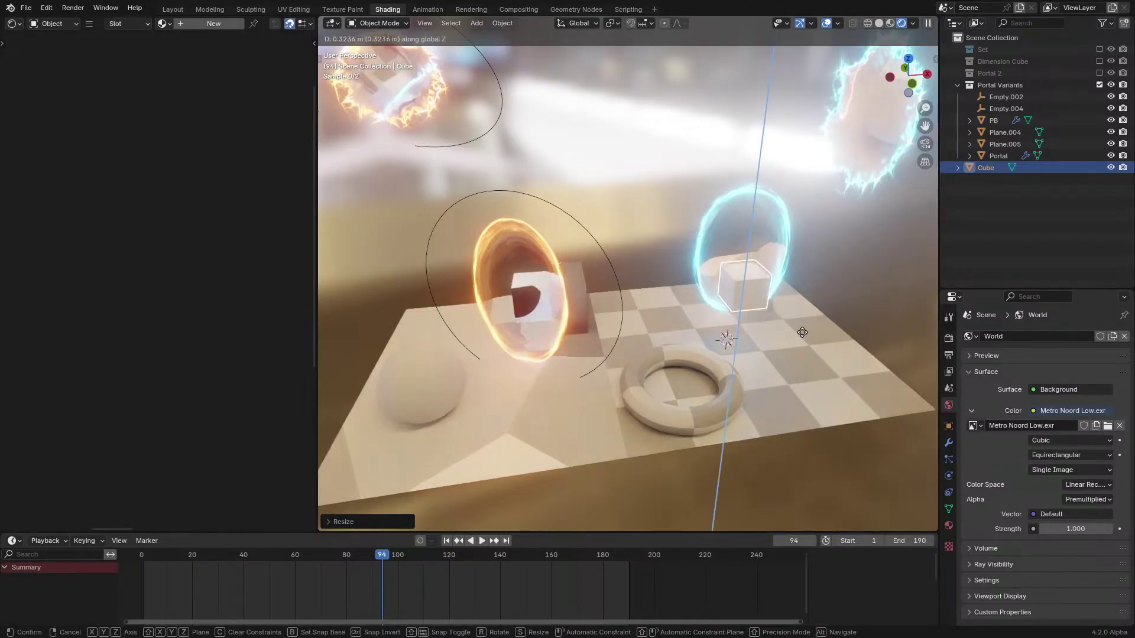
{"action": "left_click", "coordinate": [782, 311]}
{"action": "mouse_move", "coordinate": [782, 311]}
{"action": "middle_mouse_down"}
{"action": "mouse_move", "coordinate": [804, 307]}
{"action": "mouse_move", "coordinate": [771, 280]}
{"action": "mouse_move", "coordinate": [749, 303]}
{"action": "mouse_move", "coordinate": [771, 296]}
{"action": "middle_mouse_up"}
{"action": "scroll", "coordinate": [749, 276], "scroll_direction": "up", "scroll_amount": 1}
{"action": "scroll", "coordinate": [771, 282], "scroll_direction": "up", "scroll_amount": 2}
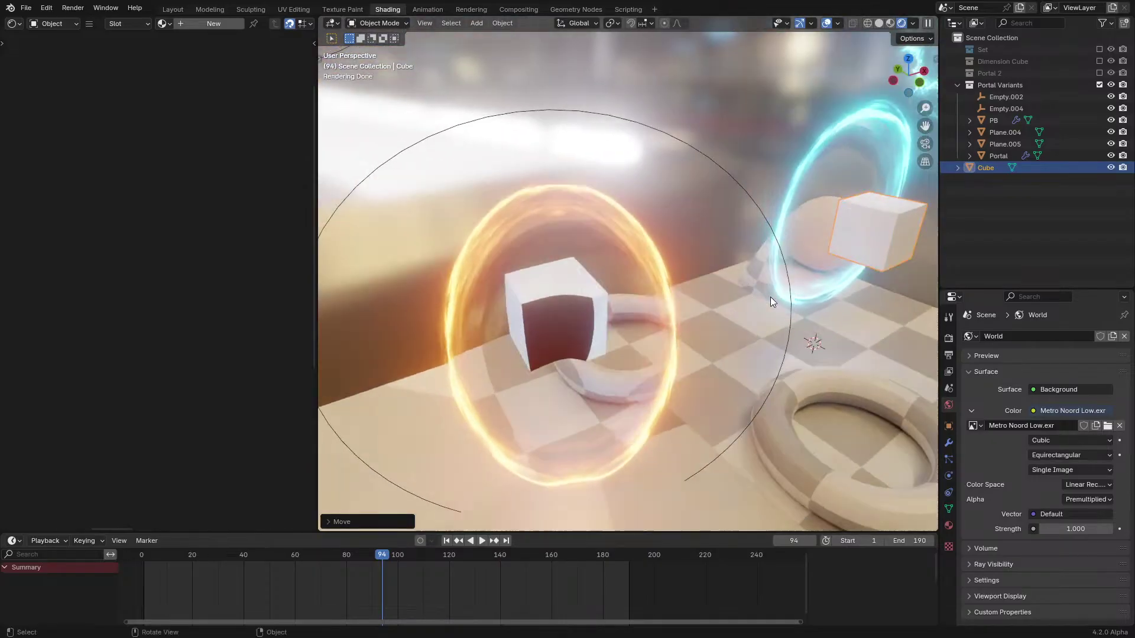
Move the cube along the Y axis at the blue portal to test its view through the orange portal
{"action": "key", "text": "g"}
{"action": "key", "text": "y"}
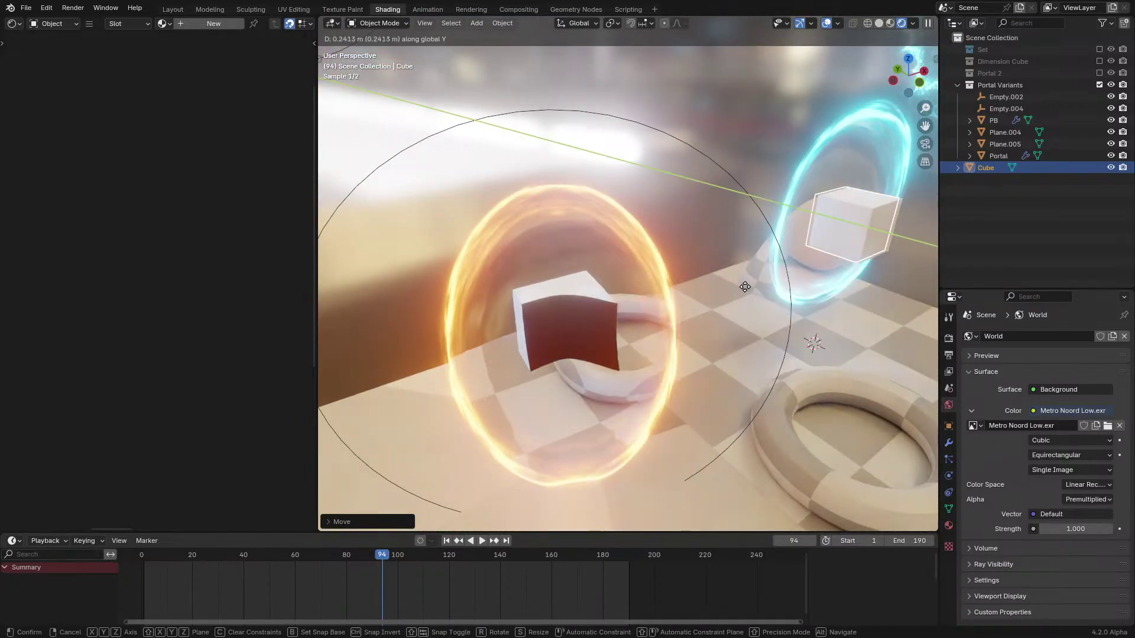
{"action": "left_click", "coordinate": [727, 276]}
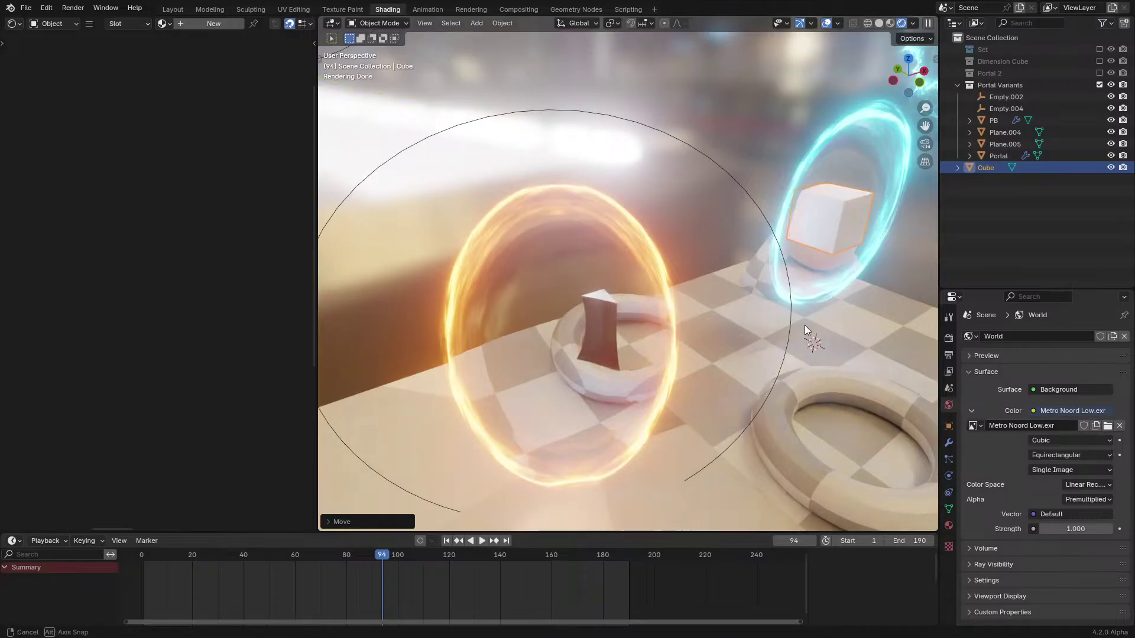
{"action": "middle_click_drag", "start_coordinate": [804, 327], "coordinate": [799, 325]}
Duplicate the cube and move the copy horizontally into the orange portal, over the cube seen through it
{"action": "key", "text": "shift+d"}
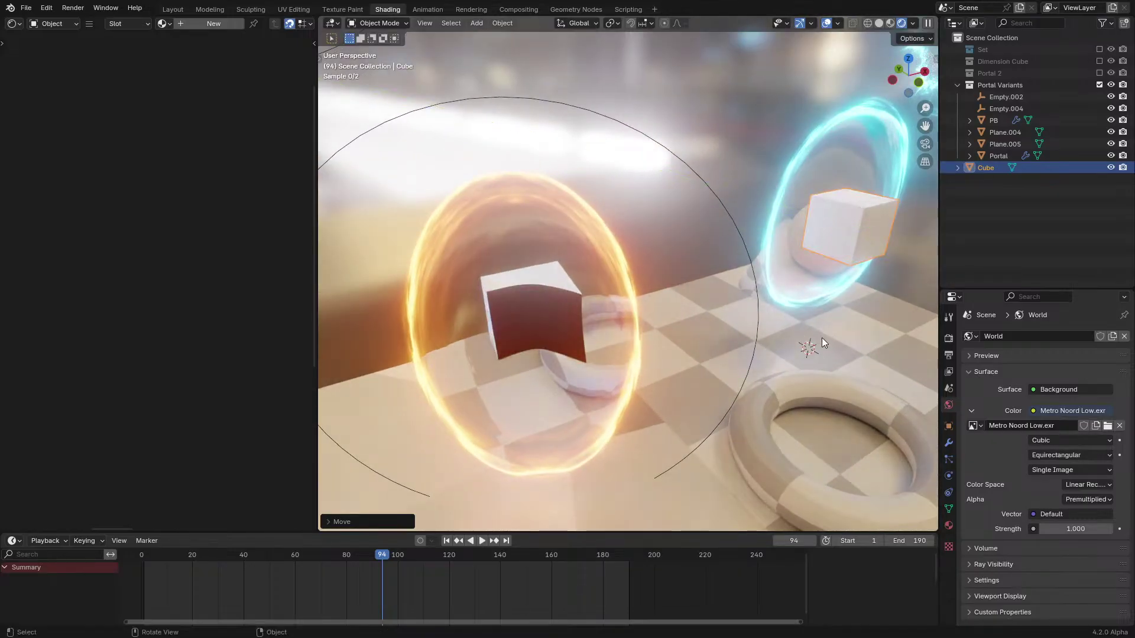
{"action": "key", "text": "shift+z"}
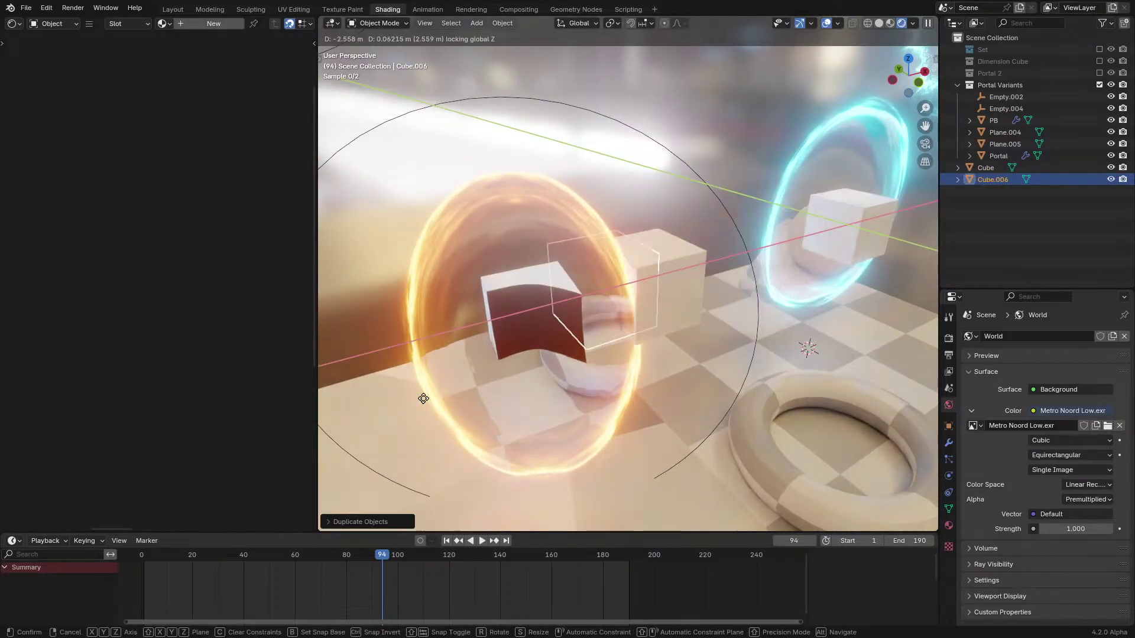
{"action": "left_click", "coordinate": [370, 422]}
{"action": "key", "text": "g"}
{"action": "key", "text": "z"}
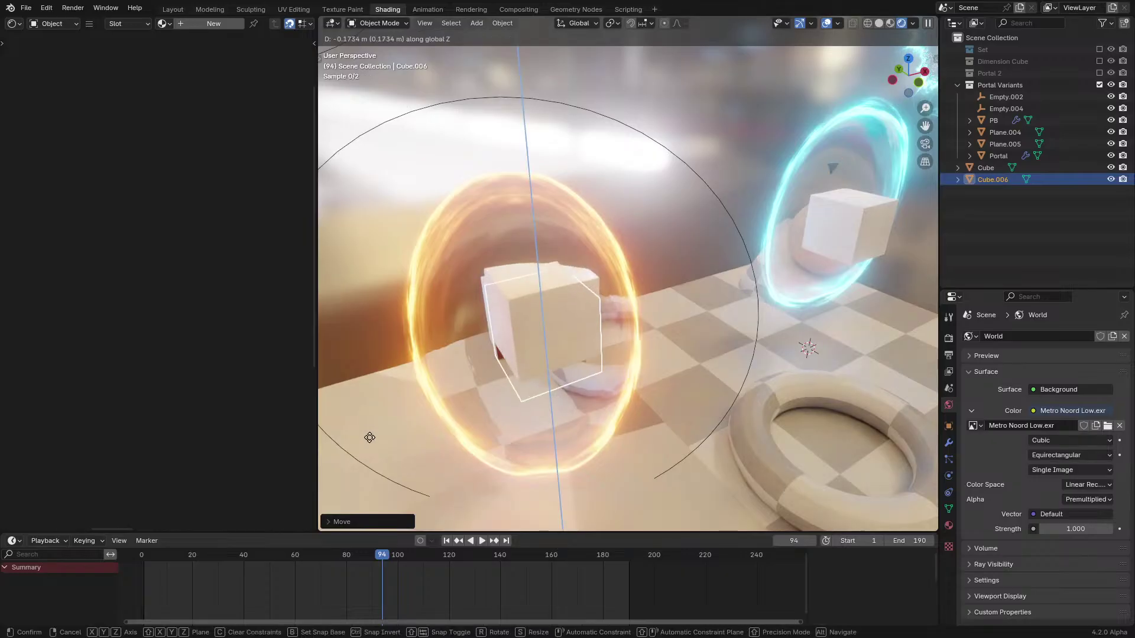
{"action": "right_click", "coordinate": [370, 438]}
Delete the duplicated cube and the original test cube
{"action": "key", "text": "Delete"}
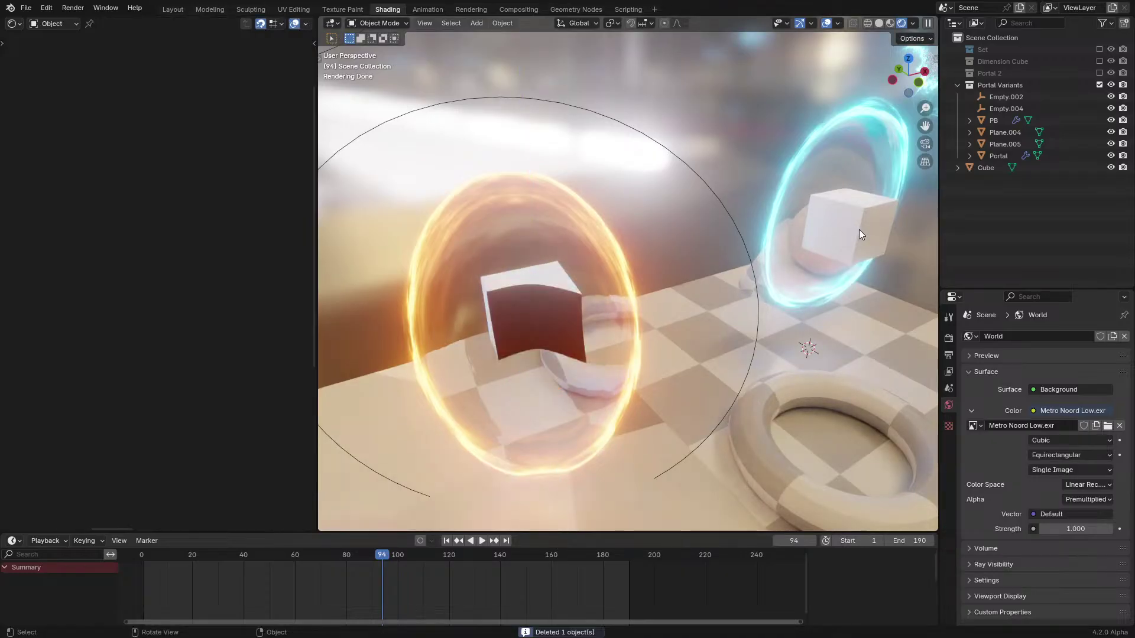
{"action": "left_click", "coordinate": [859, 231]}
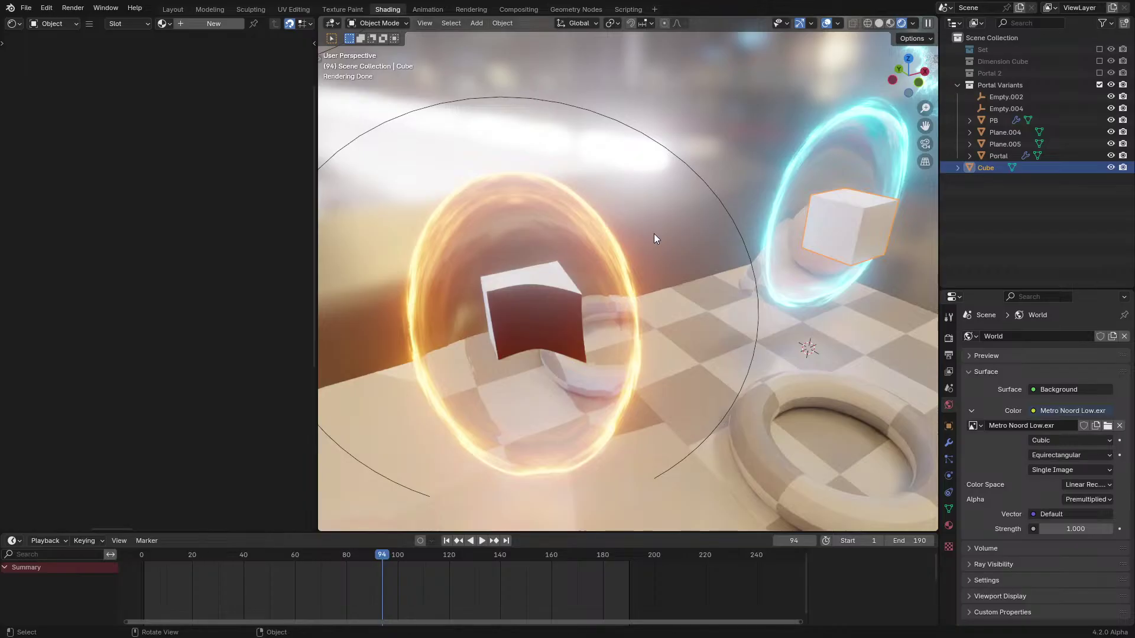
{"action": "middle_click_drag", "start_coordinate": [654, 234], "coordinate": [640, 234]}
{"action": "scroll", "coordinate": [640, 234], "scroll_direction": "down", "scroll_amount": 2}
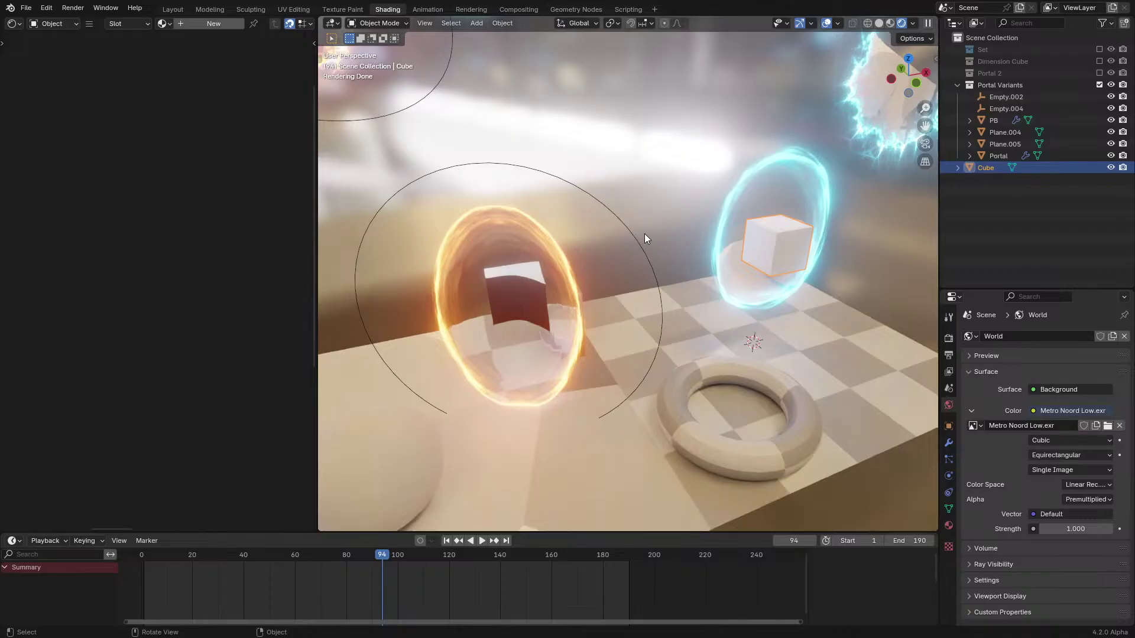
{"action": "key", "text": "Delete"}
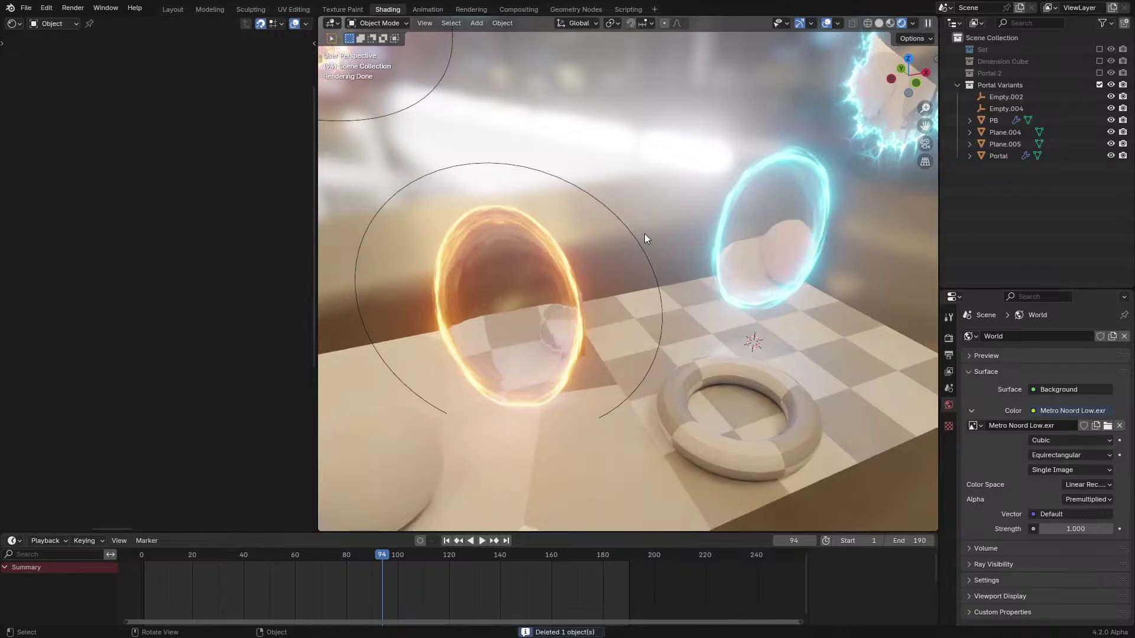
Exclude the Portal Variants collection, enable the Dimension Cube collection, and view its coloured boxes from farther out
{"action": "middle_click_drag", "start_coordinate": [647, 233], "coordinate": [583, 246]}
{"action": "left_click", "coordinate": [569, 253]}
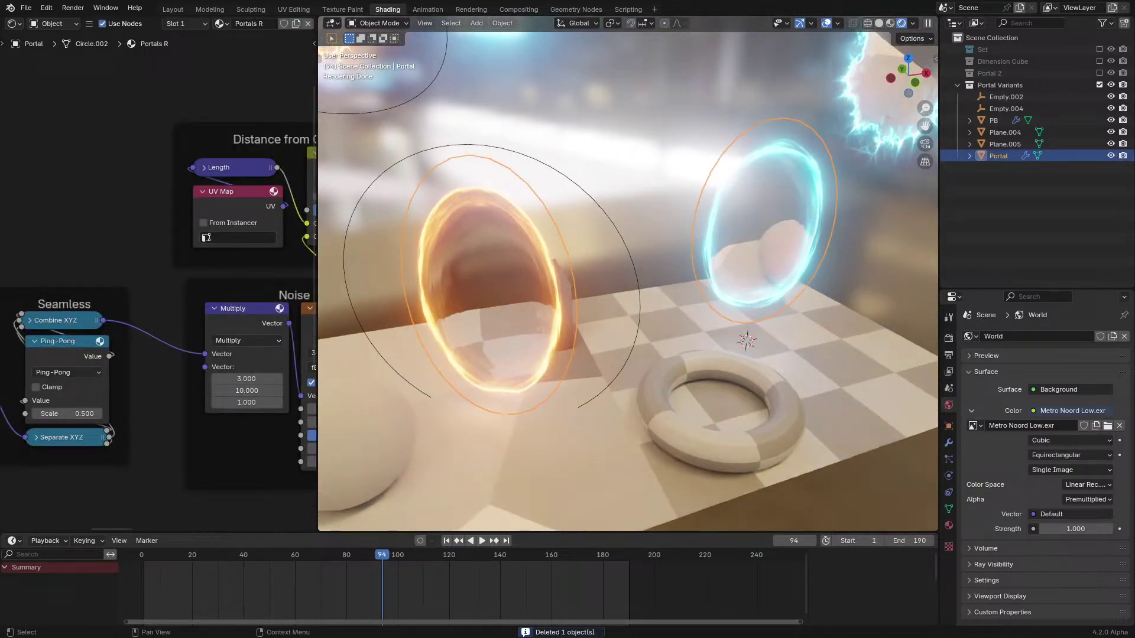
{"action": "left_click", "coordinate": [1099, 84]}
{"action": "left_click", "coordinate": [1099, 61]}
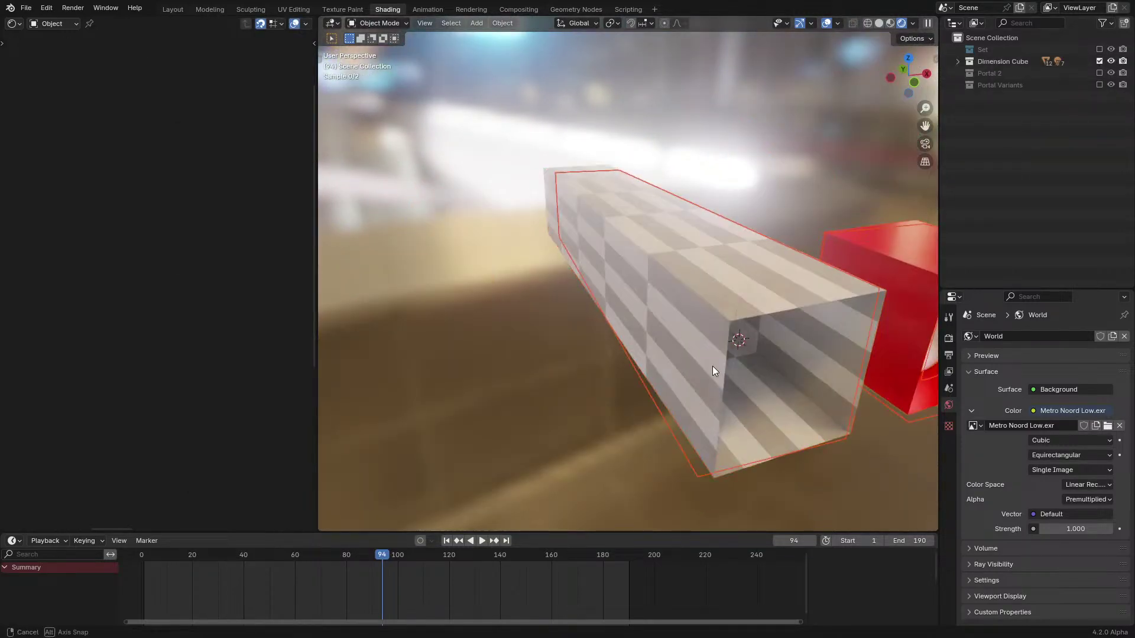
{"action": "middle_click_drag", "start_coordinate": [712, 366], "coordinate": [739, 379]}
{"action": "left_click", "coordinate": [731, 397]}
{"action": "scroll", "coordinate": [606, 360], "scroll_direction": "down", "scroll_amount": 8}
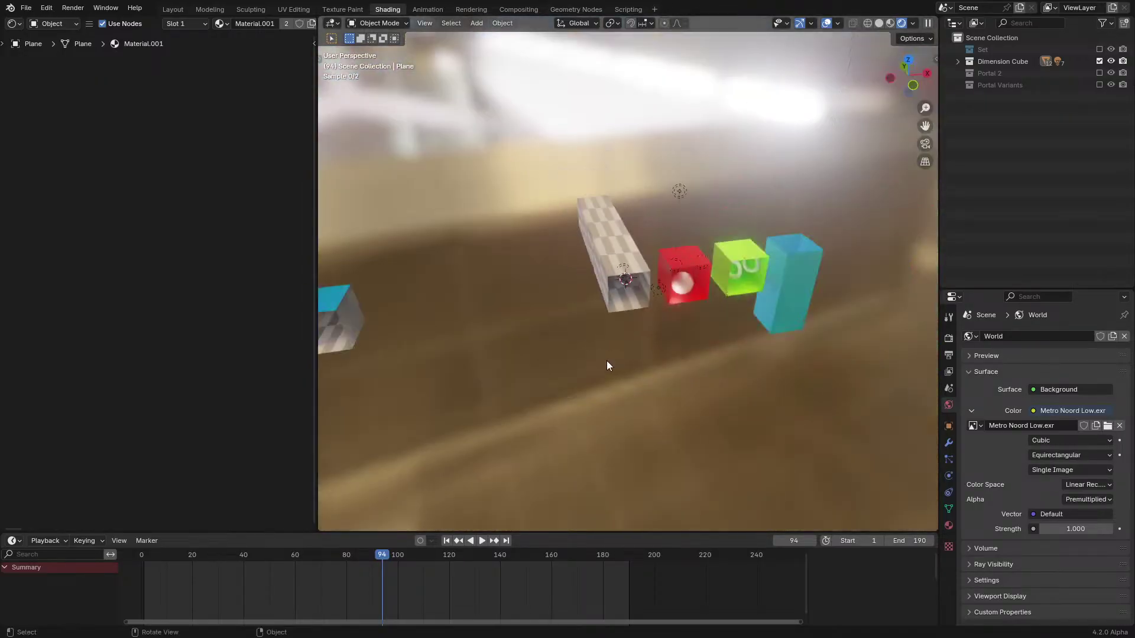
Select the side plane opposite the green one on the small portal cube and try moving it
{"action": "middle_click_drag", "start_coordinate": [607, 361], "coordinate": [708, 329], "text": "shift"}
{"action": "scroll", "coordinate": [590, 328], "scroll_direction": "up", "scroll_amount": 6}
{"action": "middle_click_drag", "start_coordinate": [590, 328], "coordinate": [735, 309]}
{"action": "scroll", "coordinate": [603, 373], "scroll_direction": "up", "scroll_amount": 4}
{"action": "scroll", "coordinate": [555, 357], "scroll_direction": "down", "scroll_amount": 3}
{"action": "left_click", "coordinate": [571, 343]}
{"action": "scroll", "coordinate": [722, 362], "scroll_direction": "down", "scroll_amount": 3}
{"action": "key", "text": "g"}
{"action": "right_click", "coordinate": [505, 331]}
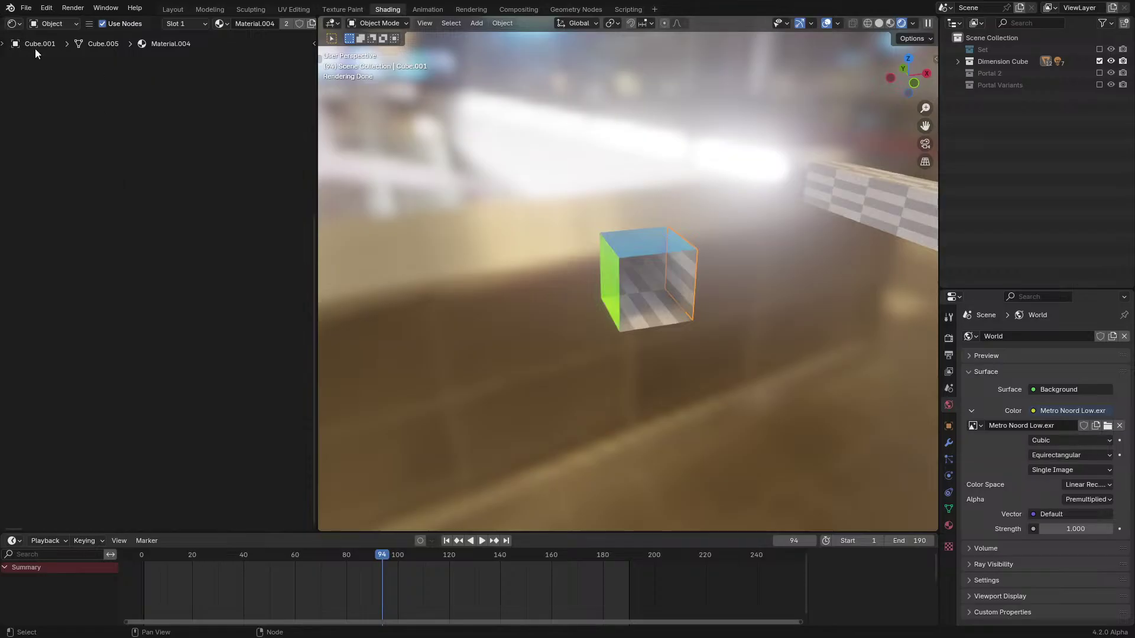
Examine the full shader node network of the selected side plane's portal material in an enlarged editor
{"action": "key", "text": "Home"}
{"action": "scroll", "coordinate": [102, 176], "scroll_direction": "up", "scroll_amount": 3}
{"action": "scroll", "coordinate": [108, 191], "scroll_direction": "up", "scroll_amount": 1}
{"action": "middle_click_drag", "start_coordinate": [108, 191], "coordinate": [154, 208]}
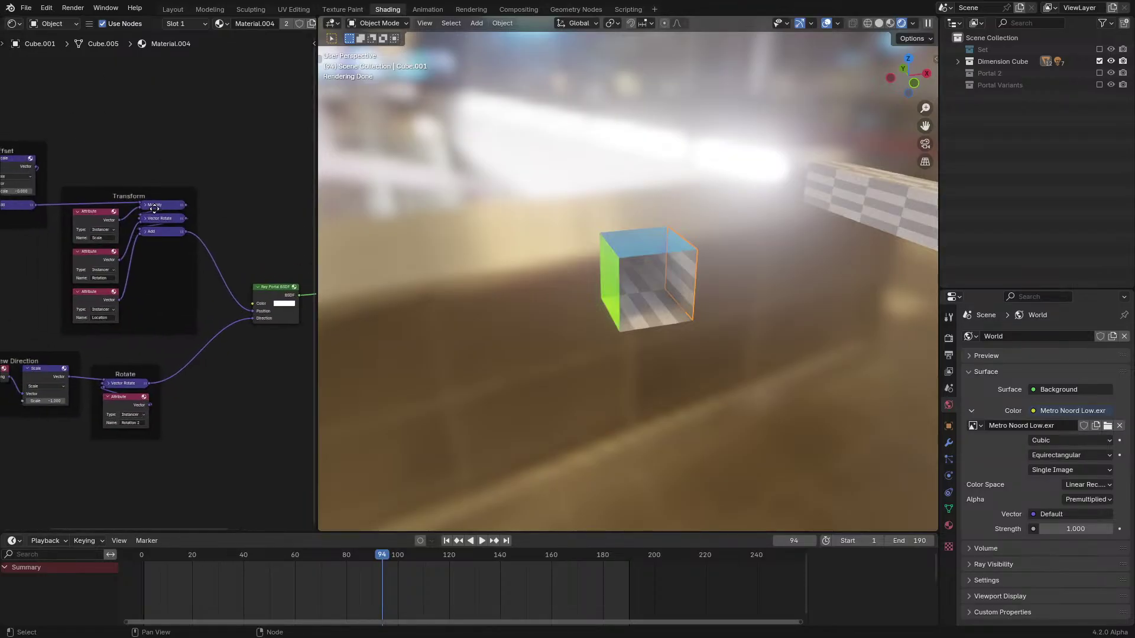
{"action": "key", "text": "ctrl+space"}
{"action": "scroll", "coordinate": [471, 317], "scroll_direction": "up", "scroll_amount": 2}
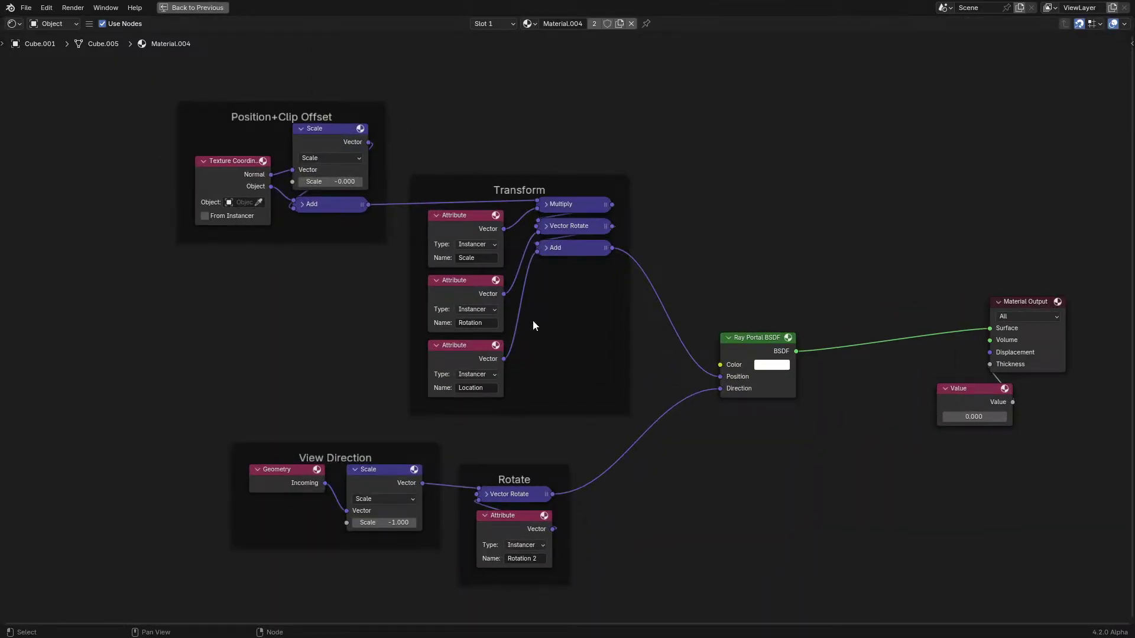
{"action": "key", "text": "ctrl+space"}
Delete the side plane opposite the green face of the small portal cube
{"action": "mouse_move", "coordinate": [629, 295]}
{"action": "middle_mouse_down"}
{"action": "mouse_move", "coordinate": [538, 281]}
{"action": "mouse_move", "coordinate": [673, 341]}
{"action": "middle_mouse_up"}
{"action": "scroll", "coordinate": [592, 317], "scroll_direction": "up", "scroll_amount": 3}
{"action": "middle_click_drag", "start_coordinate": [592, 318], "coordinate": [540, 328]}
{"action": "scroll", "coordinate": [627, 326], "scroll_direction": "up", "scroll_amount": 4}
{"action": "left_click", "coordinate": [651, 356]}
{"action": "key", "text": "Delete"}
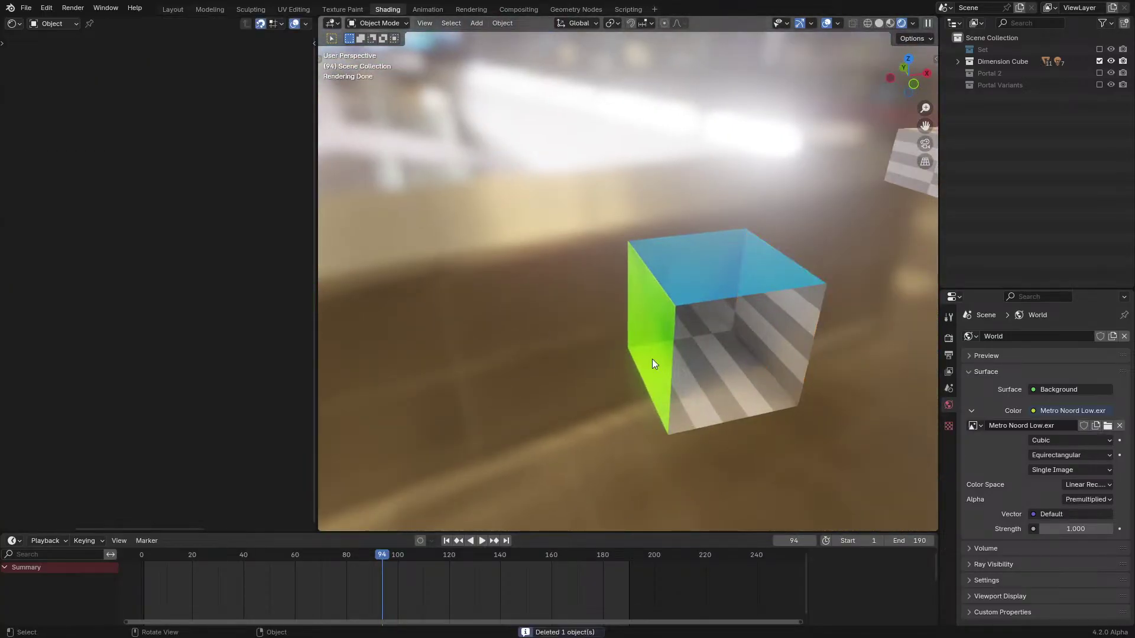
Duplicate the green side plane in place and test rotating the copy about the Z axis
{"action": "left_click", "coordinate": [651, 359]}
{"action": "key", "text": "g"}
{"action": "right_click", "coordinate": [645, 360]}
{"action": "middle_click_drag", "start_coordinate": [645, 360], "coordinate": [628, 373]}
{"action": "key", "text": "r"}
{"action": "key", "text": "z"}
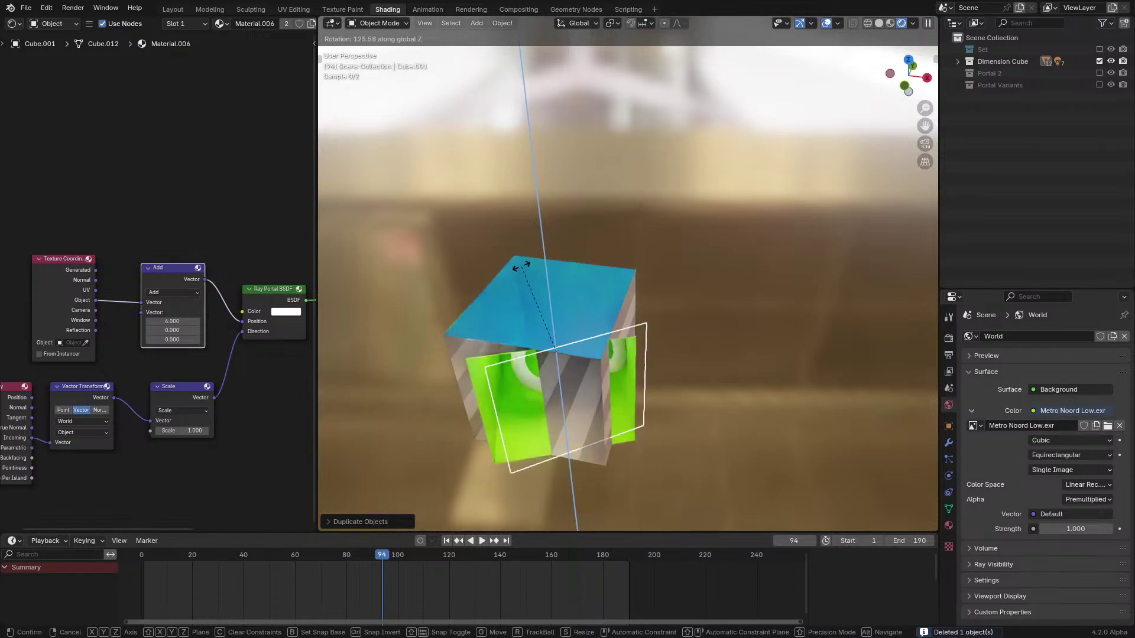
Try moving the copied plane's face 2 m along the X axis in Edit Mode
{"action": "key", "text": "Tab"}
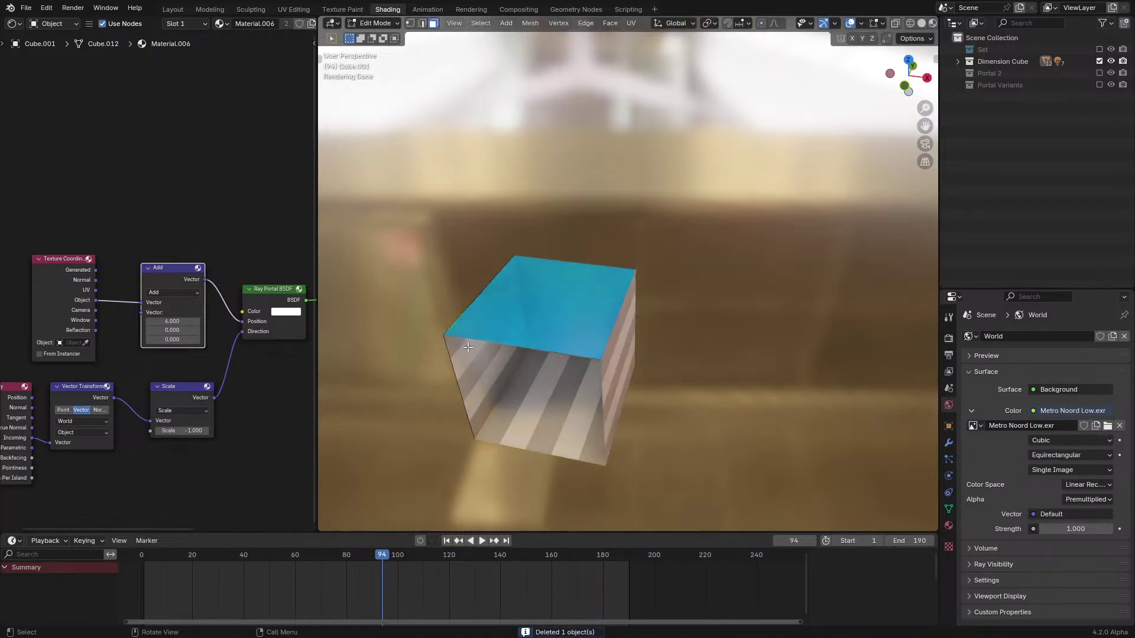
{"action": "left_click", "coordinate": [464, 346]}
{"action": "key", "text": "g"}
{"action": "key", "text": "y"}
{"action": "key", "text": "z"}
{"action": "key", "text": "y"}
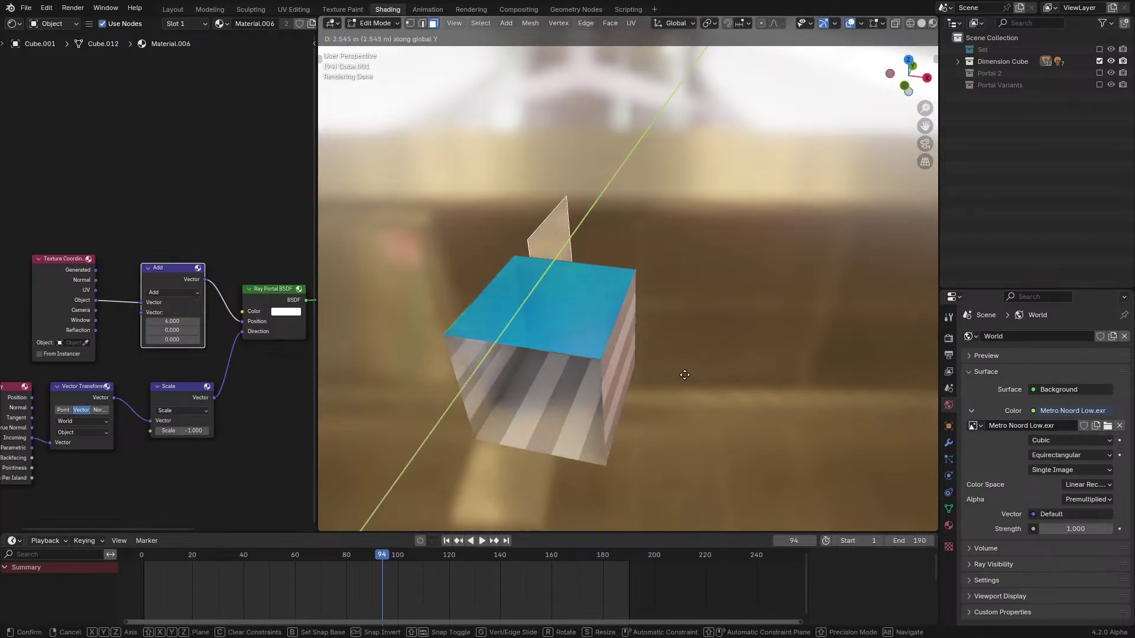
{"action": "key", "text": "z"}
{"action": "key", "text": "x"}
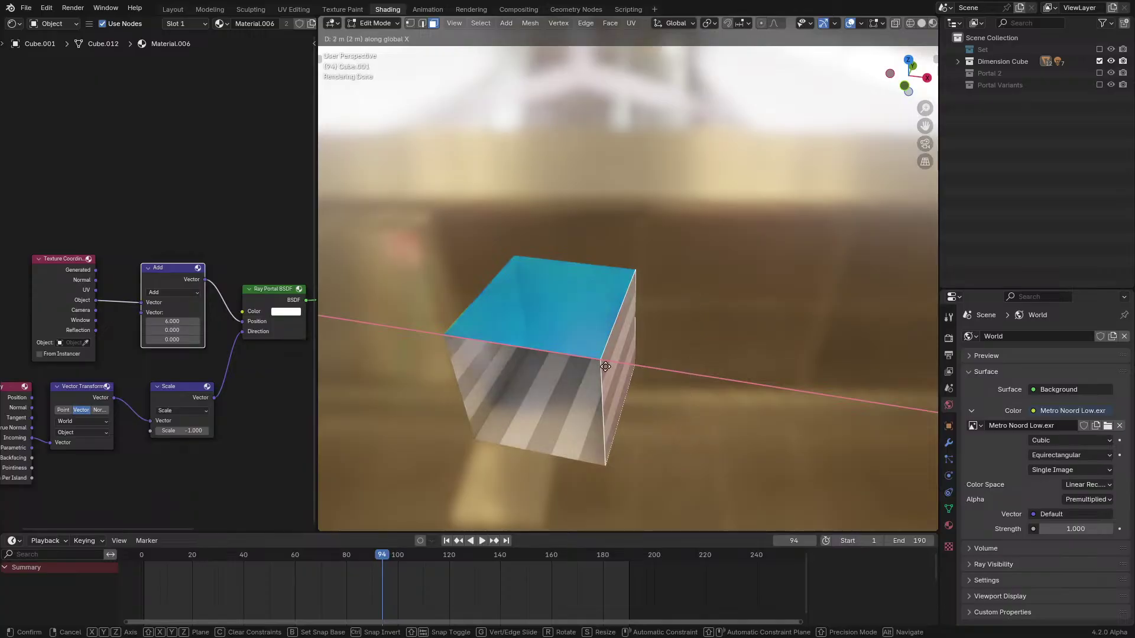
{"action": "left_click", "coordinate": [605, 367]}
{"action": "middle_click_drag", "start_coordinate": [618, 355], "coordinate": [639, 383]}
{"action": "key", "text": "Tab"}
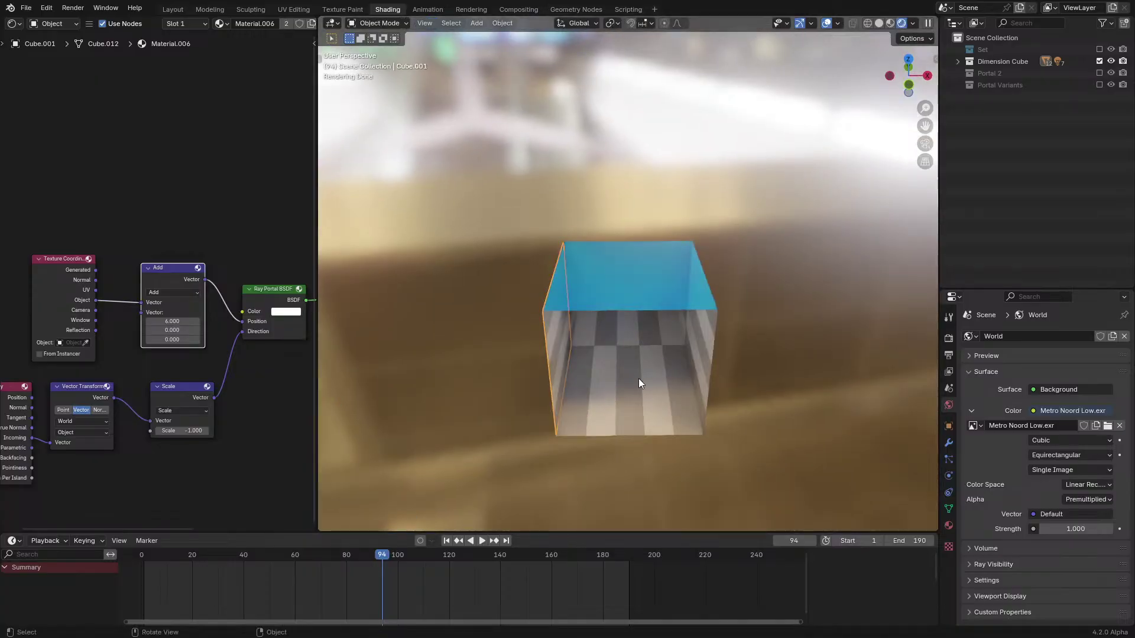
Rotate the copied plane about the Z axis onto the cube's opposite side and adjust it along X
{"action": "key", "text": "r"}
{"action": "key", "text": "z"}
{"action": "left_click", "coordinate": [612, 268]}
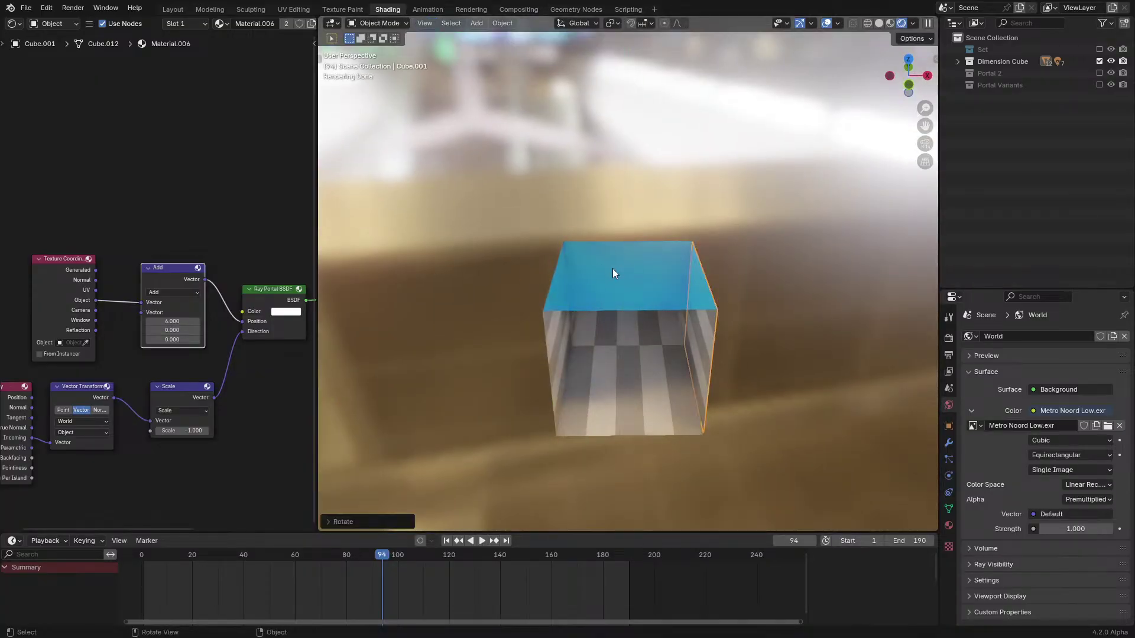
{"action": "middle_click_drag", "start_coordinate": [612, 268], "coordinate": [656, 330]}
{"action": "key", "text": "g"}
{"action": "key", "text": "x"}
{"action": "left_click", "coordinate": [561, 257]}
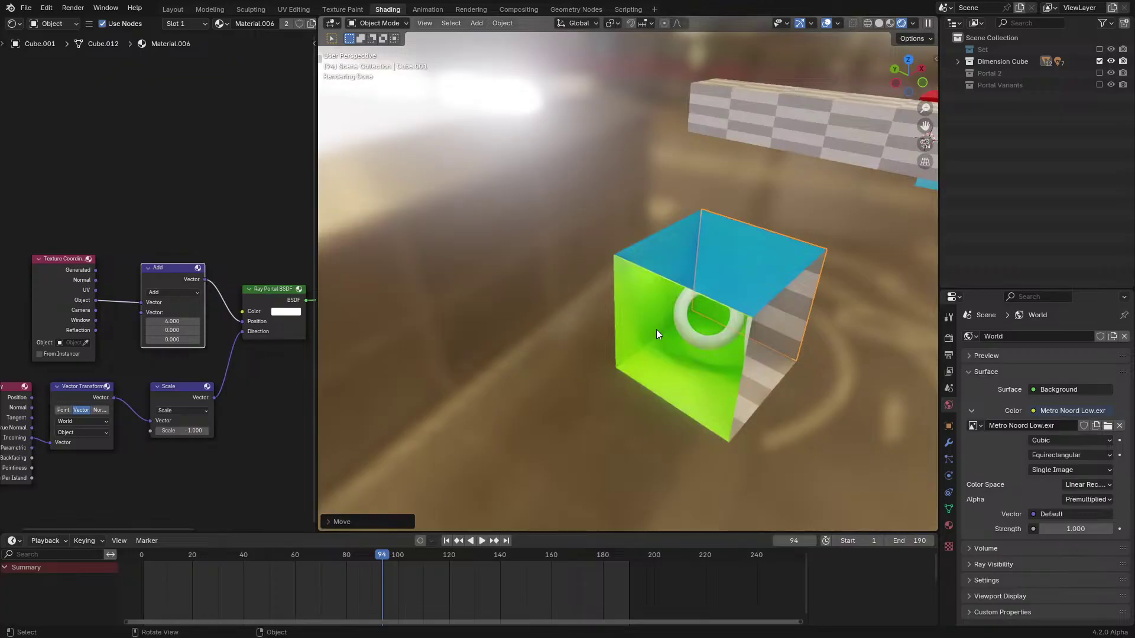
Hide the unused sockets of the Texture Coordinate and Geometry nodes in the copied plane's portal material
{"action": "middle_click_drag", "start_coordinate": [190, 345], "coordinate": [217, 318]}
{"action": "left_click", "coordinate": [83, 278]}
{"action": "key", "text": "ctrl+h"}
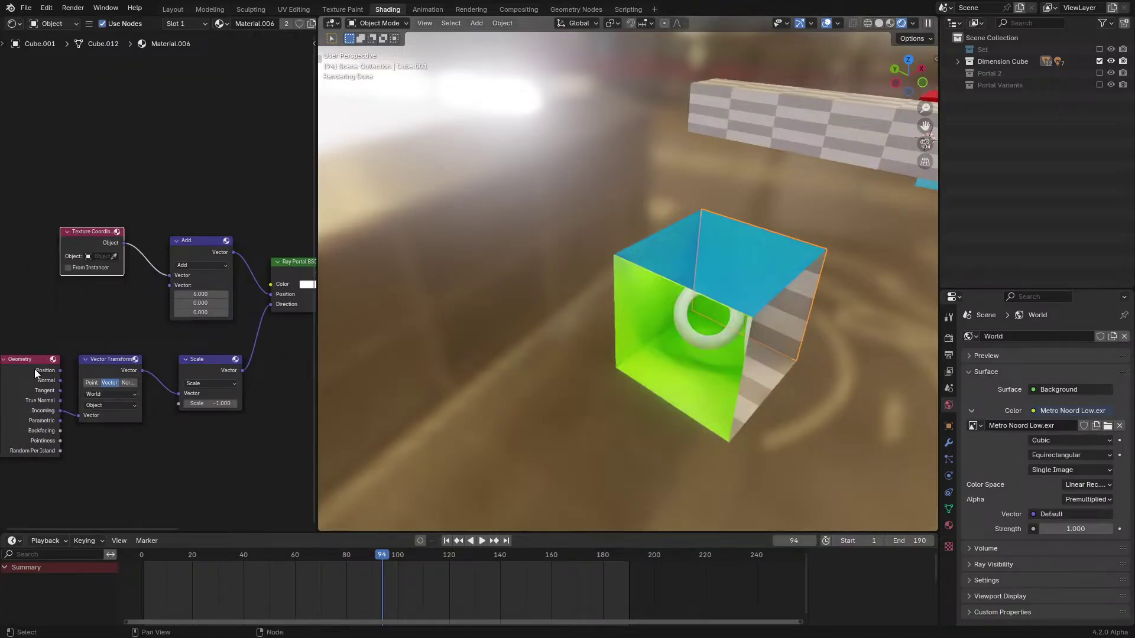
{"action": "left_click", "coordinate": [34, 369]}
{"action": "key", "text": "ctrl+h"}
{"action": "middle_click_drag", "start_coordinate": [82, 332], "coordinate": [144, 321]}
{"action": "scroll", "coordinate": [149, 310], "scroll_direction": "up", "scroll_amount": 4}
{"action": "middle_click_drag", "start_coordinate": [176, 231], "coordinate": [155, 270]}
{"action": "left_click", "coordinate": [140, 251]}
{"action": "left_click_drag", "start_coordinate": [141, 255], "coordinate": [166, 267]}
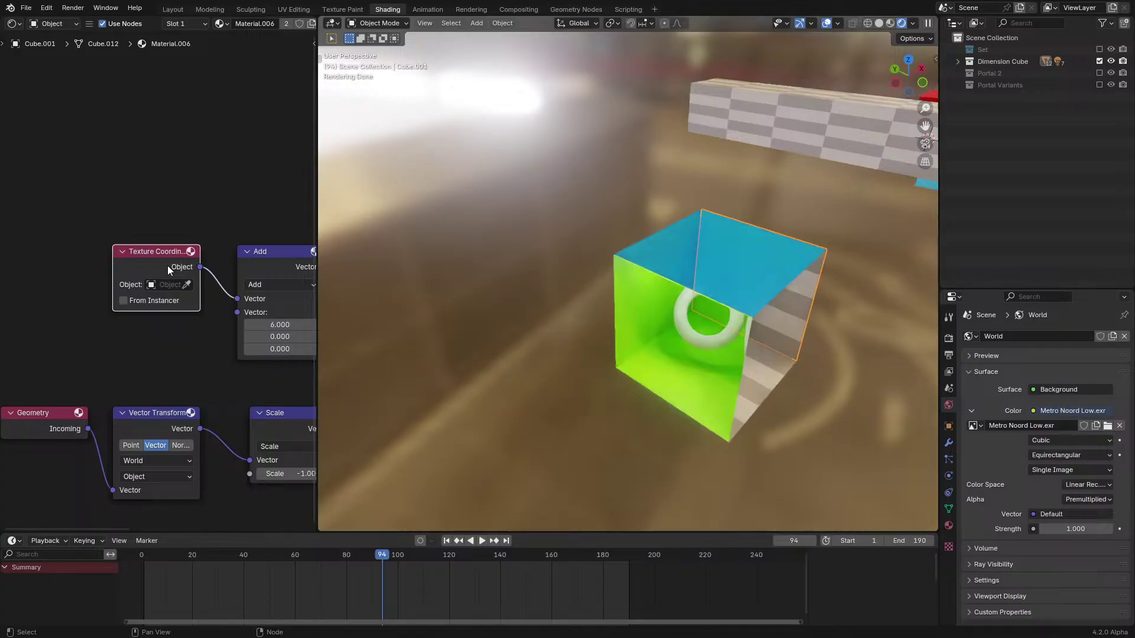
Duplicate the portal cube showing the checkered room and reset the copy's location to the world origin
{"action": "middle_click_drag", "start_coordinate": [768, 266], "coordinate": [635, 278]}
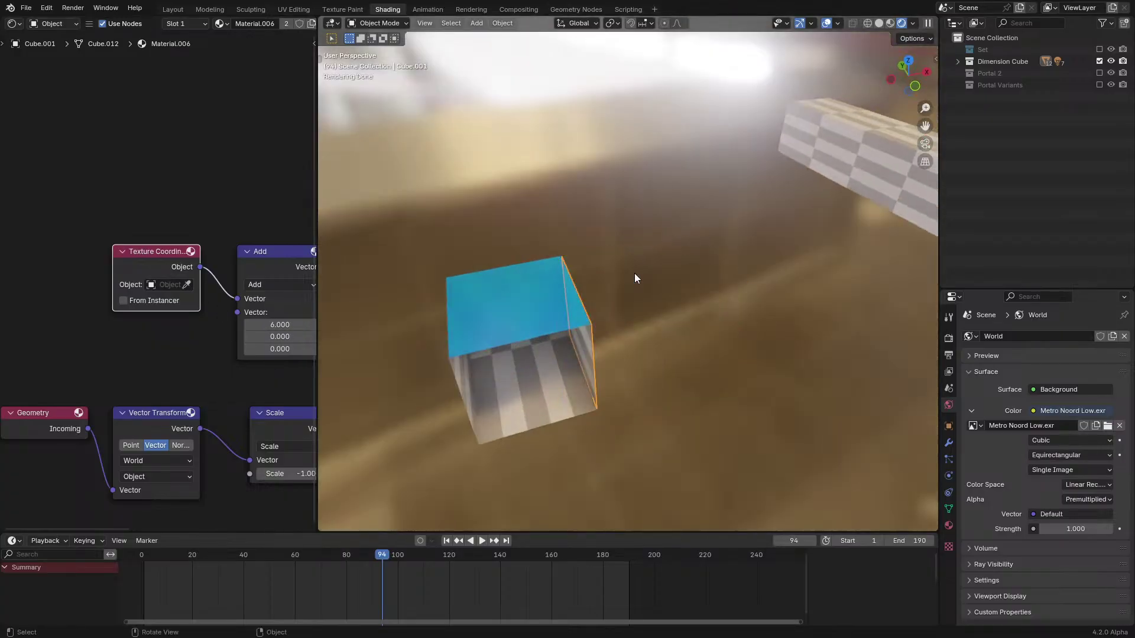
{"action": "left_click", "coordinate": [532, 367]}
{"action": "middle_click_drag", "start_coordinate": [524, 394], "coordinate": [522, 371]}
{"action": "key", "text": "shift+d"}
{"action": "left_click", "coordinate": [543, 353]}
{"action": "key", "text": "alt+g"}
Hide the Texture Coordinate node's unused sockets, reposition the node, and preview its Object output on the duplicated cube
{"action": "middle_click_drag", "start_coordinate": [668, 340], "coordinate": [430, 292]}
{"action": "scroll", "coordinate": [741, 314], "scroll_direction": "up", "scroll_amount": 4}
{"action": "middle_click_drag", "start_coordinate": [742, 314], "coordinate": [781, 289]}
{"action": "middle_click_drag", "start_coordinate": [249, 362], "coordinate": [121, 347]}
{"action": "left_click", "coordinate": [166, 295]}
{"action": "key", "text": "ctrl+h"}
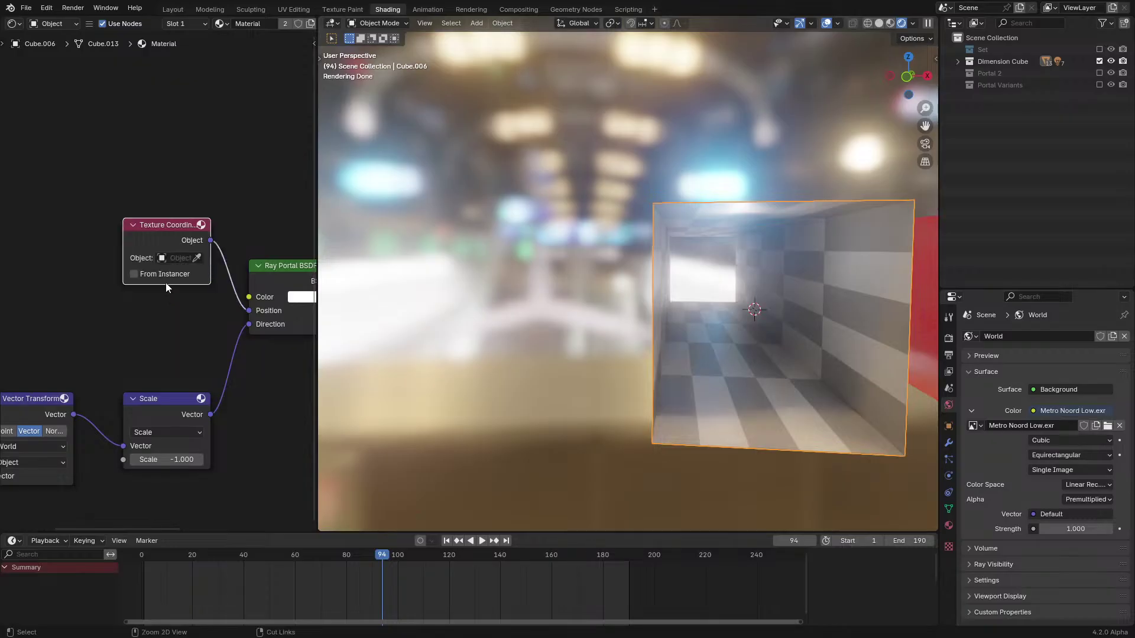
{"action": "key", "text": "g"}
{"action": "left_click", "coordinate": [170, 322]}
{"action": "left_click", "coordinate": [179, 287], "text": "ctrl+shift"}
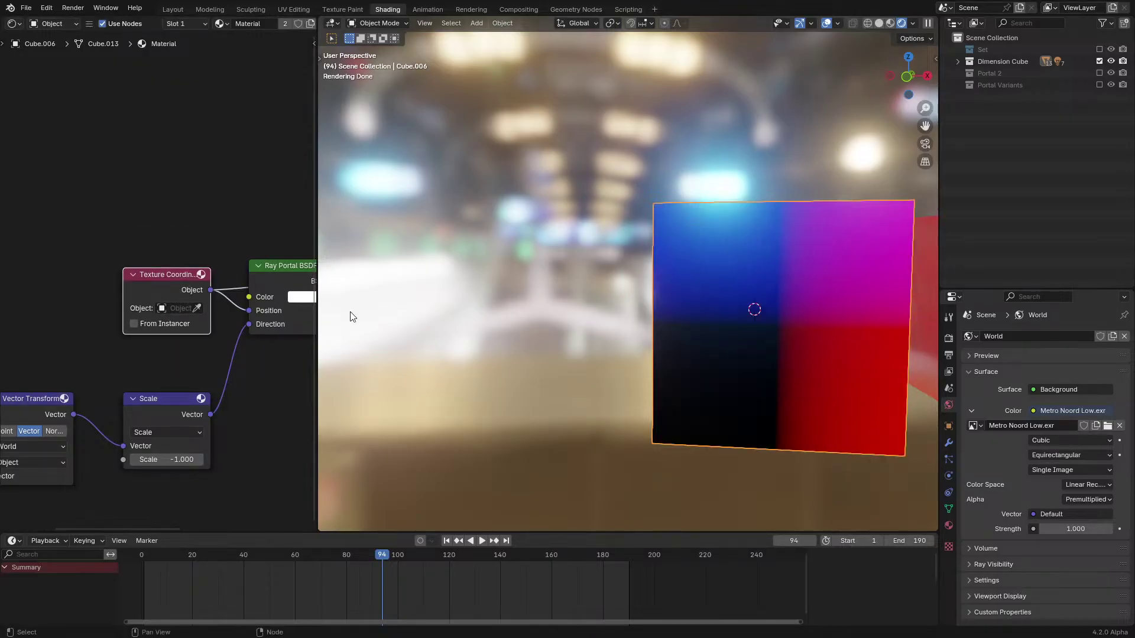
Test moving the cube with its object coordinates previewed, and undo the preview
{"action": "middle_click_drag", "start_coordinate": [535, 317], "coordinate": [557, 352]}
{"action": "scroll", "coordinate": [558, 353], "scroll_direction": "down", "scroll_amount": 3}
{"action": "key", "text": "g"}
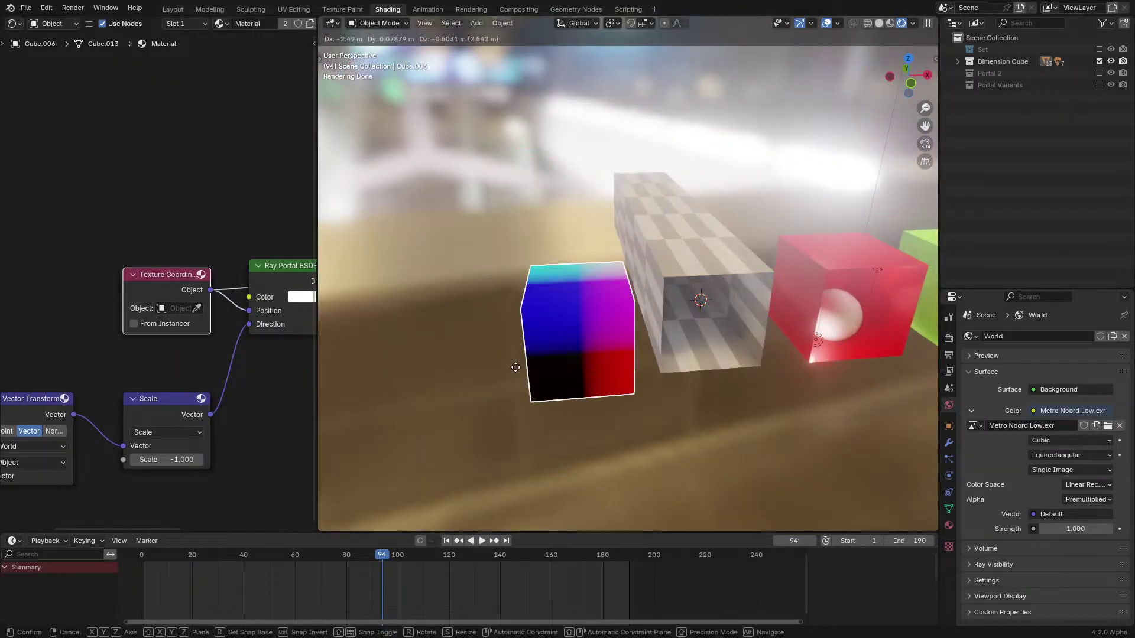
{"action": "right_click", "coordinate": [515, 367]}
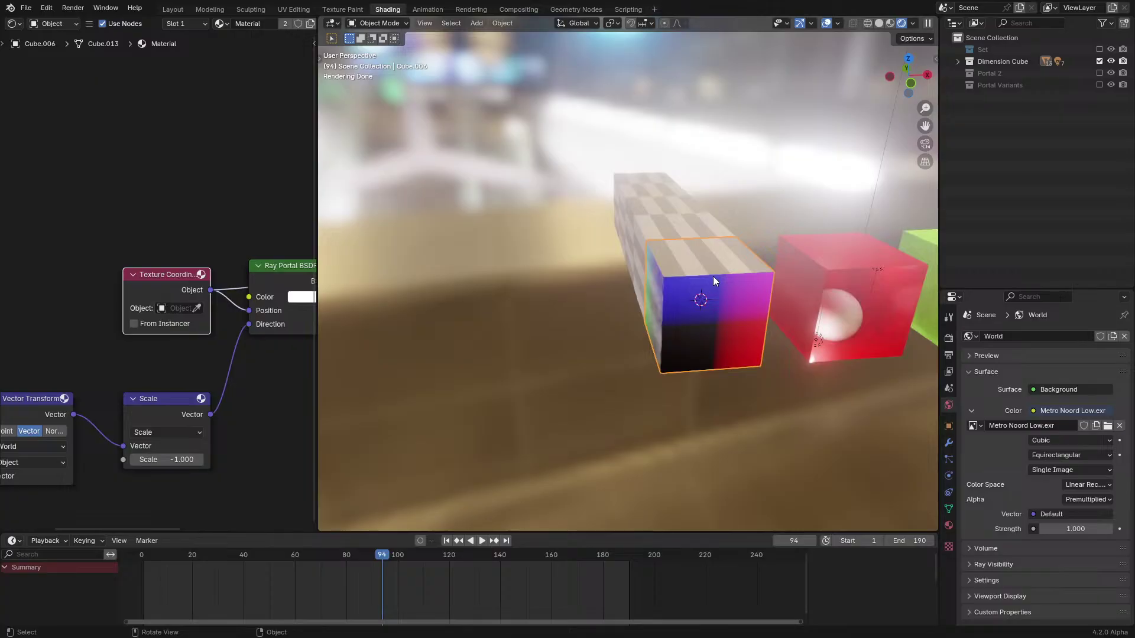
{"action": "scroll", "coordinate": [693, 382], "scroll_direction": "up", "scroll_amount": 1}
{"action": "key", "text": "ctrl+z"}
{"action": "scroll", "coordinate": [161, 353], "scroll_direction": "down", "scroll_amount": 1}
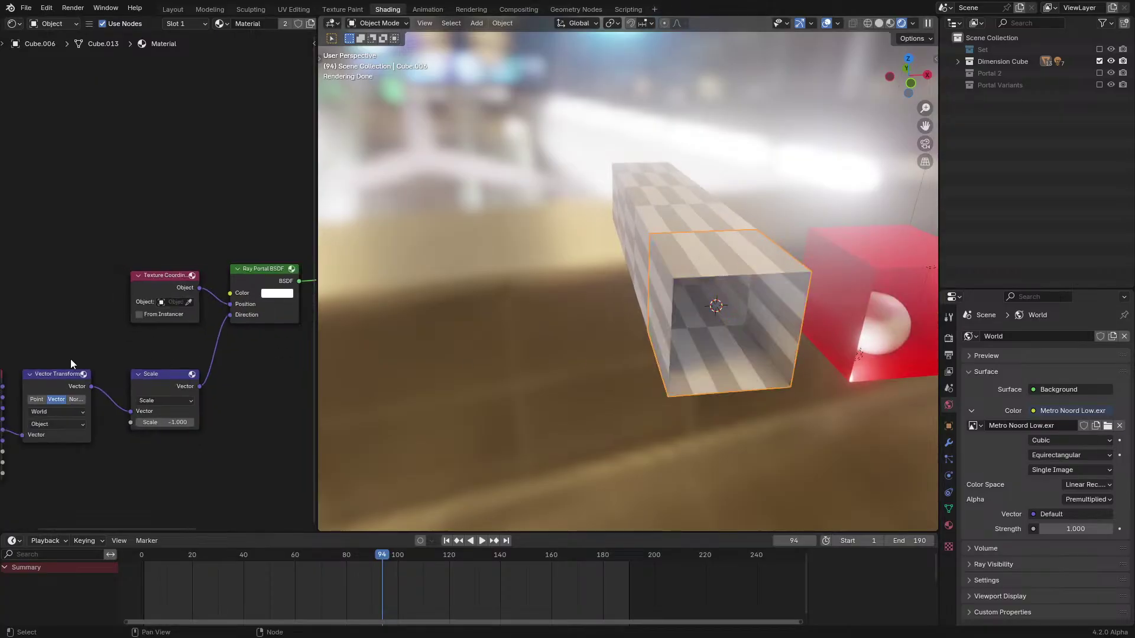
Hide the Geometry node's unused sockets and preview its Incoming output on the duplicated cube
{"action": "middle_click_drag", "start_coordinate": [70, 359], "coordinate": [74, 334]}
{"action": "left_click", "coordinate": [135, 347]}
{"action": "key", "text": "ctrl+h"}
{"action": "scroll", "coordinate": [158, 340], "scroll_direction": "up", "scroll_amount": 1}
{"action": "left_click", "coordinate": [159, 342], "text": "ctrl+shift"}
{"action": "scroll", "coordinate": [147, 331], "scroll_direction": "up", "scroll_amount": 1}
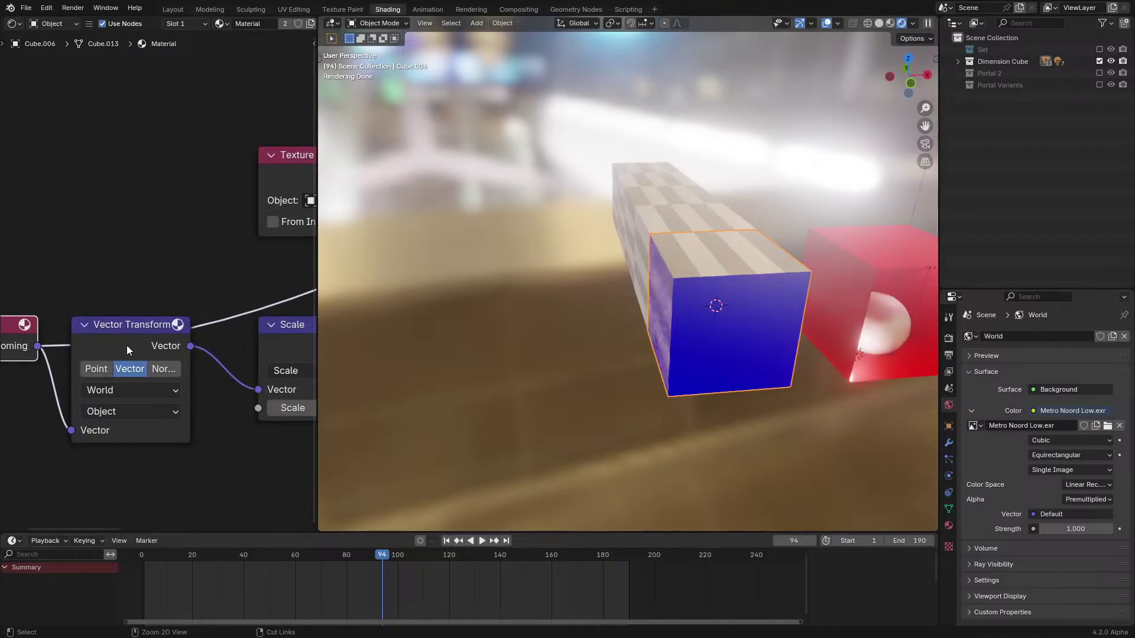
Examine the Geometry, Vector Transform and Scale chain in an enlarged editor, shifting the Scale node toward Vector Transform and back
{"action": "key", "text": "ctrl+space"}
{"action": "middle_click_drag", "start_coordinate": [531, 378], "coordinate": [491, 313]}
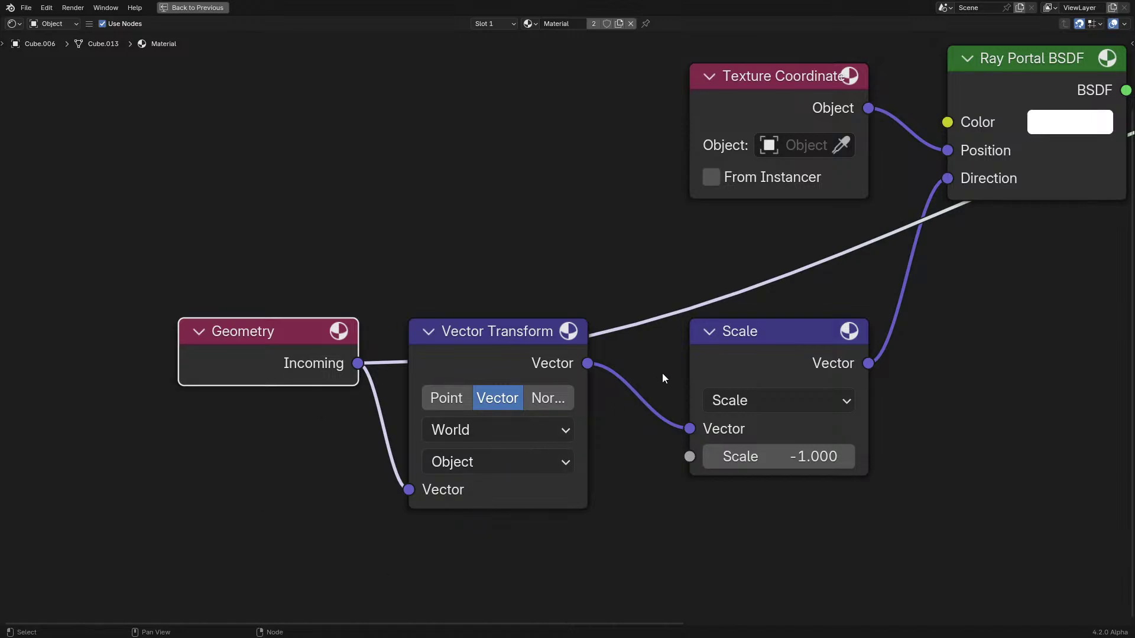
{"action": "middle_click_drag", "start_coordinate": [601, 373], "coordinate": [520, 413]}
{"action": "left_click_drag", "start_coordinate": [729, 381], "coordinate": [655, 382]}
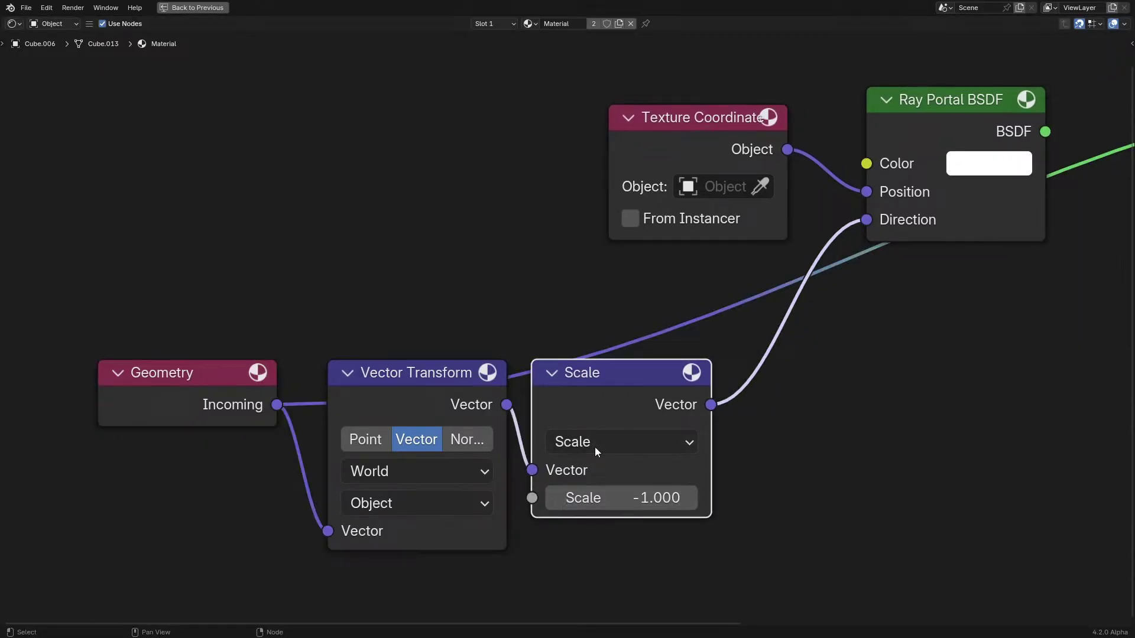
{"action": "left_click_drag", "start_coordinate": [576, 376], "coordinate": [678, 374]}
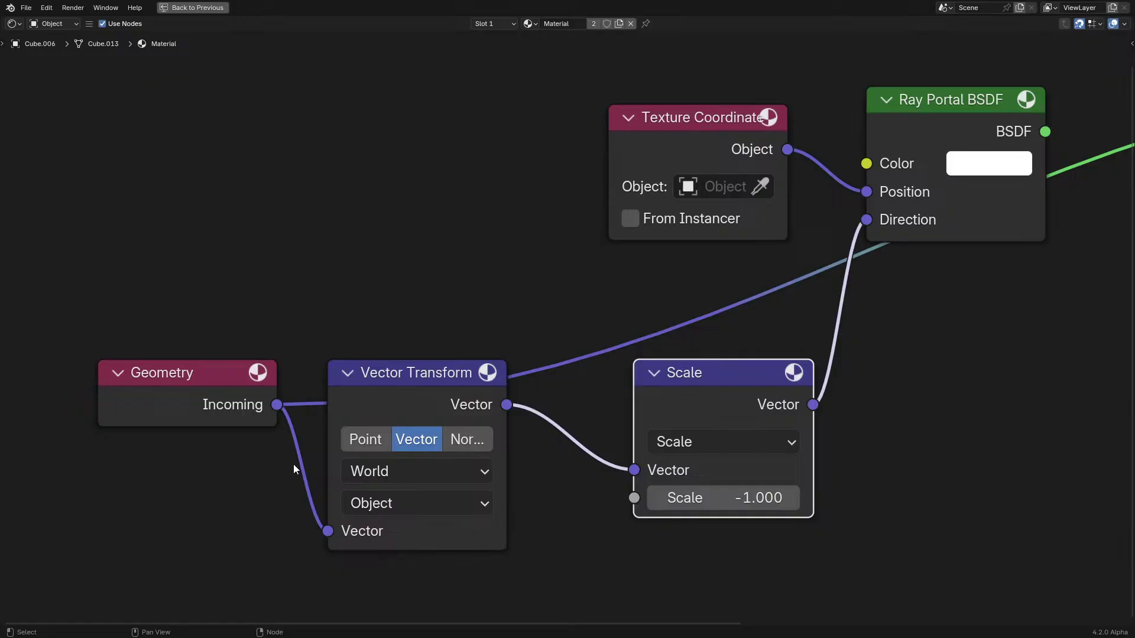
Reconnect the Ray Portal BSDF to the Material Output and reposition the nodes feeding its Position and Direction
{"action": "middle_click_drag", "start_coordinate": [732, 279], "coordinate": [552, 346]}
{"action": "left_click", "coordinate": [732, 199], "text": "ctrl+shift"}
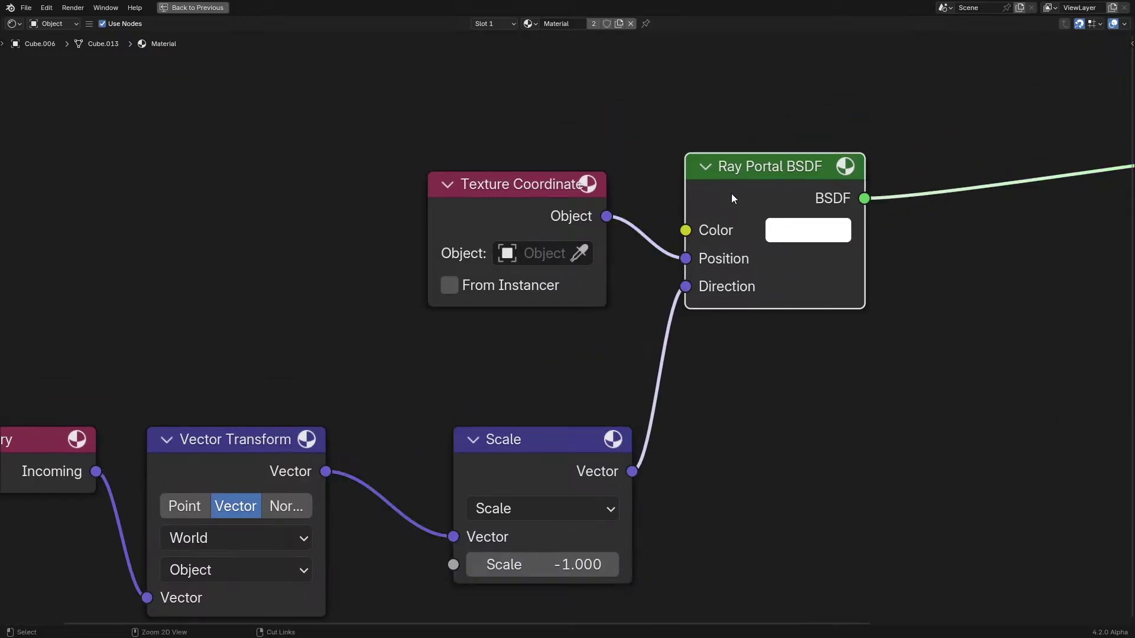
{"action": "middle_click_drag", "start_coordinate": [470, 304], "coordinate": [511, 269], "text": "ctrl"}
{"action": "left_click_drag", "start_coordinate": [317, 220], "coordinate": [657, 506]}
{"action": "key", "text": "g"}
{"action": "left_click", "coordinate": [662, 453]}
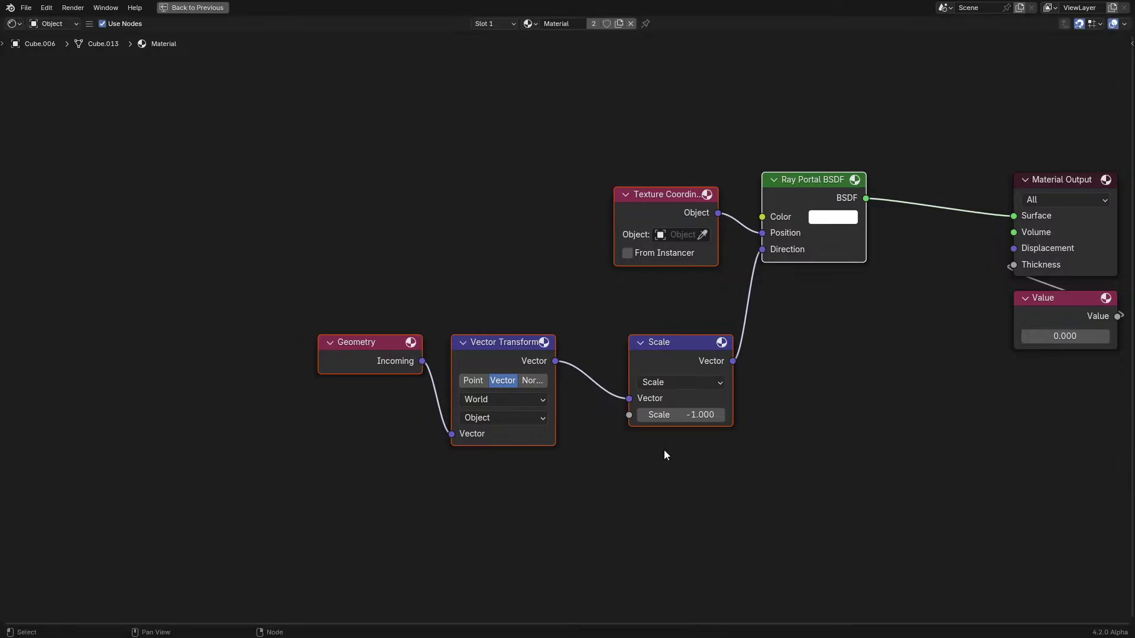
{"action": "middle_click_drag", "start_coordinate": [663, 456], "coordinate": [548, 504]}
{"action": "scroll", "coordinate": [566, 481], "scroll_direction": "up", "scroll_amount": 1}
{"action": "key", "text": "ctrl+space"}
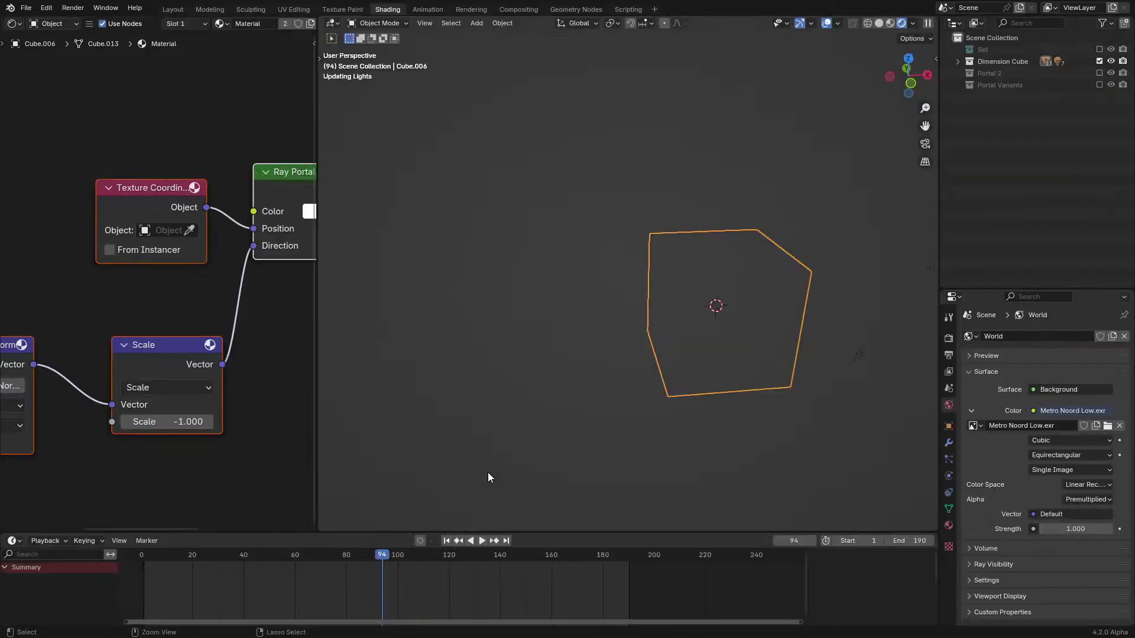
Delete the duplicated portal cube at the world origin
{"action": "scroll", "coordinate": [623, 389], "scroll_direction": "down", "scroll_amount": 6}
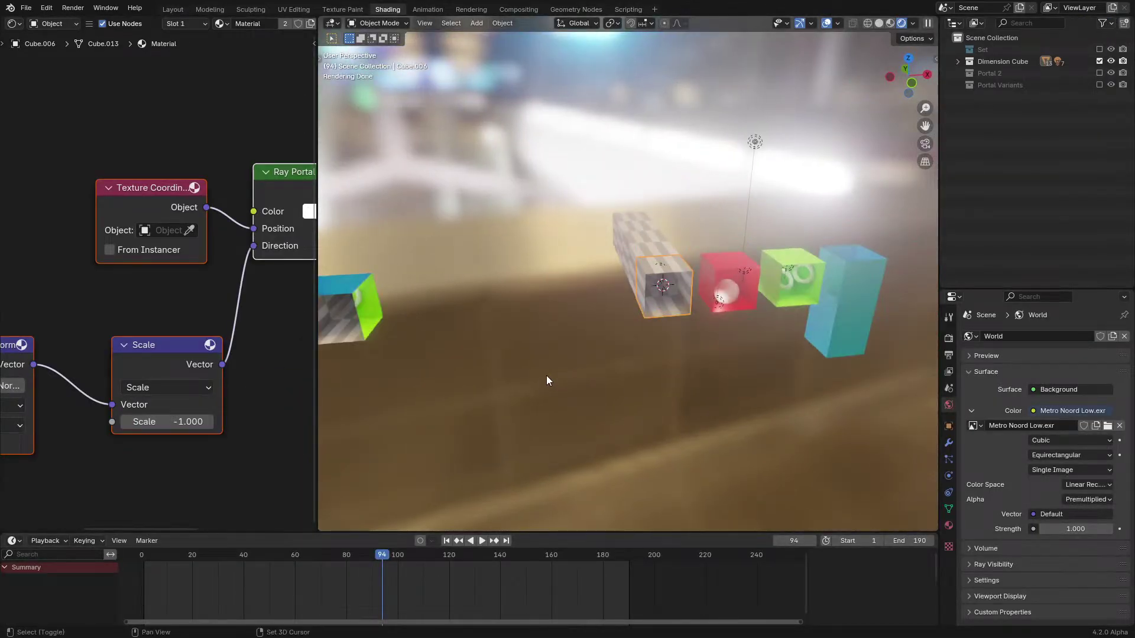
{"action": "middle_click_drag", "start_coordinate": [547, 374], "coordinate": [626, 392], "text": "shift"}
{"action": "key", "text": "Delete"}
Select the portal cube's blue top plane and show its shader nodes in an enlarged editor
{"action": "left_click", "coordinate": [444, 321]}
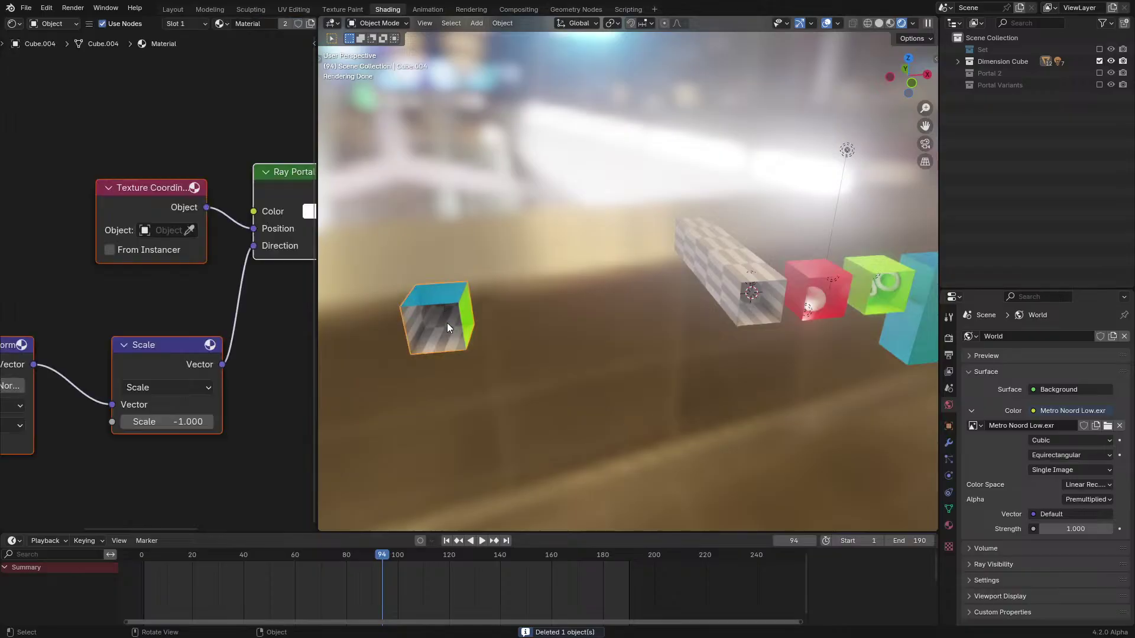
{"action": "middle_click_drag", "start_coordinate": [446, 323], "coordinate": [605, 300]}
{"action": "left_click", "coordinate": [606, 300]}
{"action": "key", "text": "ctrl+space"}
{"action": "middle_click_drag", "start_coordinate": [217, 338], "coordinate": [266, 311]}
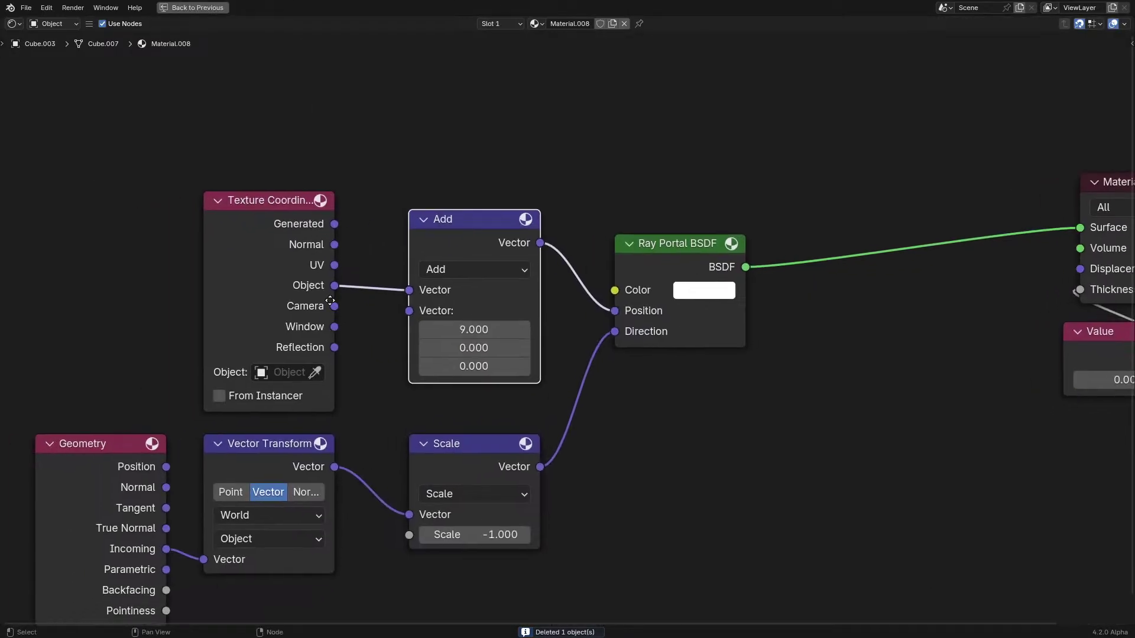
Hide the unused sockets of the Texture Coordinate and Geometry nodes in the blue top plane's material
{"action": "left_click", "coordinate": [259, 313]}
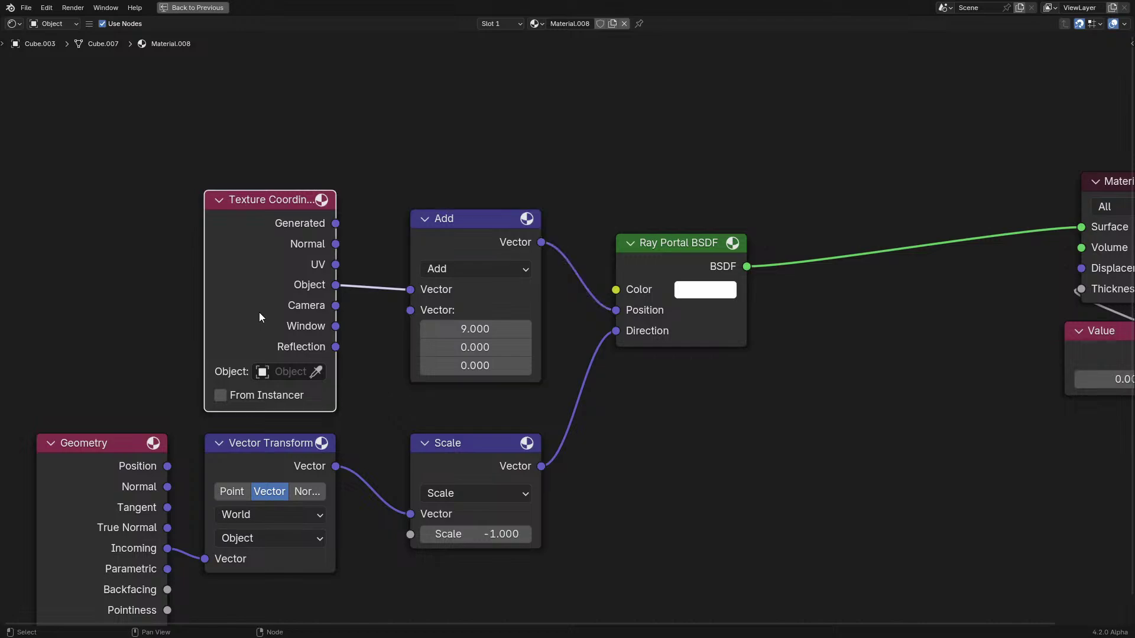
{"action": "scroll", "coordinate": [259, 312], "scroll_direction": "up", "scroll_amount": 2}
{"action": "middle_click_drag", "start_coordinate": [259, 313], "coordinate": [350, 289]}
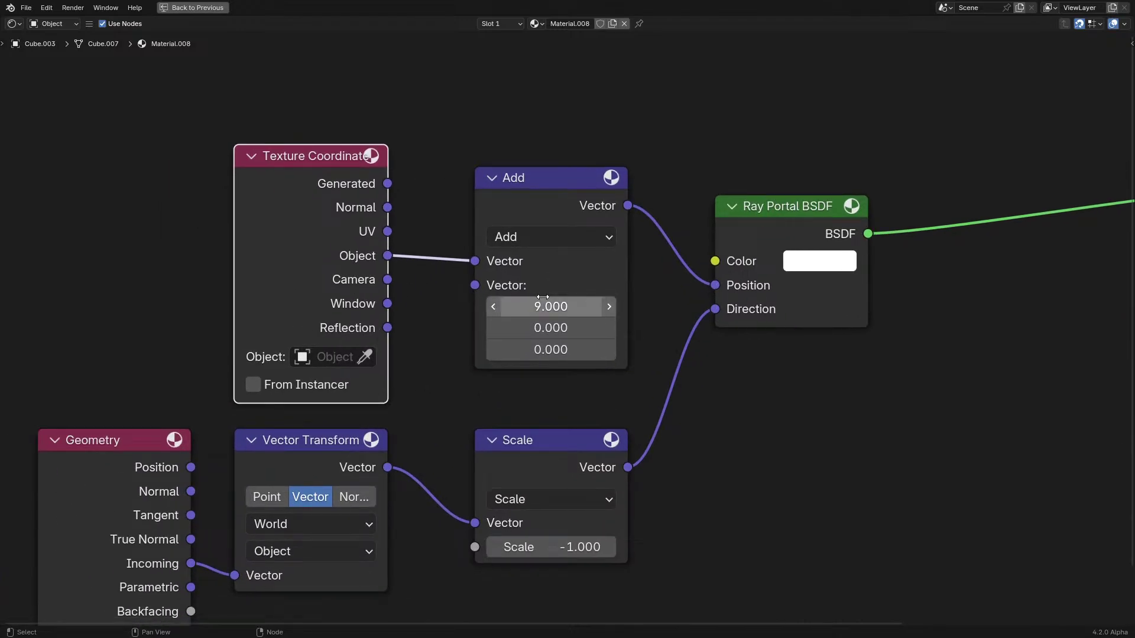
{"action": "key", "text": "ctrl+h"}
{"action": "left_click", "coordinate": [164, 456]}
{"action": "middle_click_drag", "start_coordinate": [162, 452], "coordinate": [249, 330]}
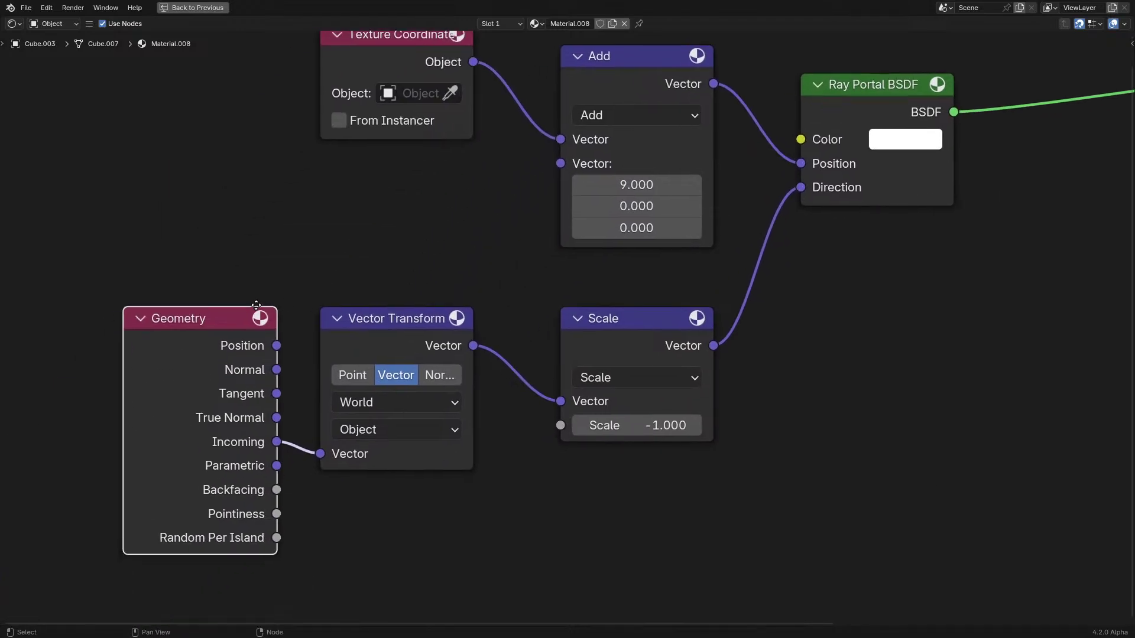
{"action": "key", "text": "ctrl+h"}
{"action": "scroll", "coordinate": [331, 378], "scroll_direction": "down", "scroll_amount": 1}
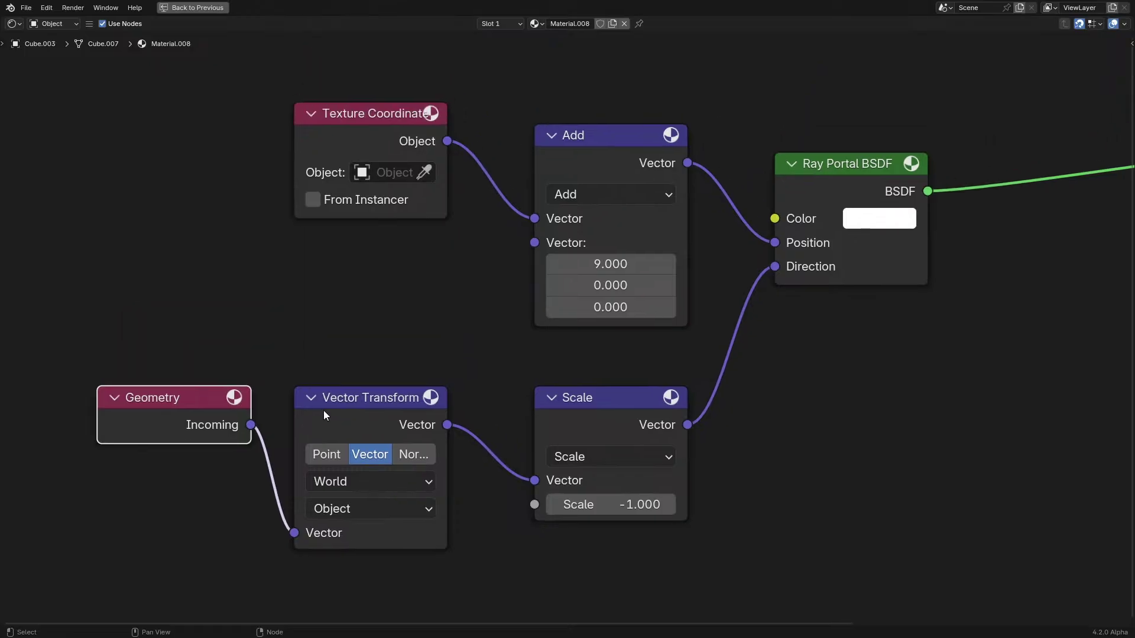
{"action": "key", "text": "ctrl+space"}
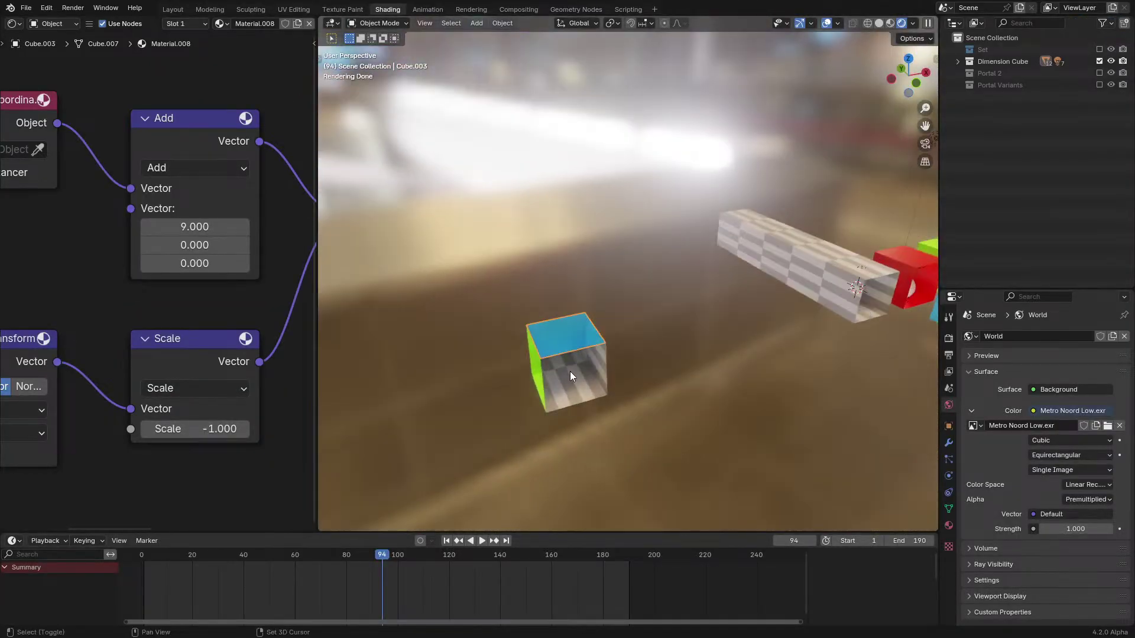
Select the checkered portal cube and examine its faces alongside the tunnel and coloured boxes they show
{"action": "middle_click_drag", "start_coordinate": [526, 428], "coordinate": [556, 370], "text": "shift"}
{"action": "scroll", "coordinate": [552, 392], "scroll_direction": "up", "scroll_amount": 3}
{"action": "key", "text": "KP_Decimal"}
{"action": "scroll", "coordinate": [552, 391], "scroll_direction": "down", "scroll_amount": 6}
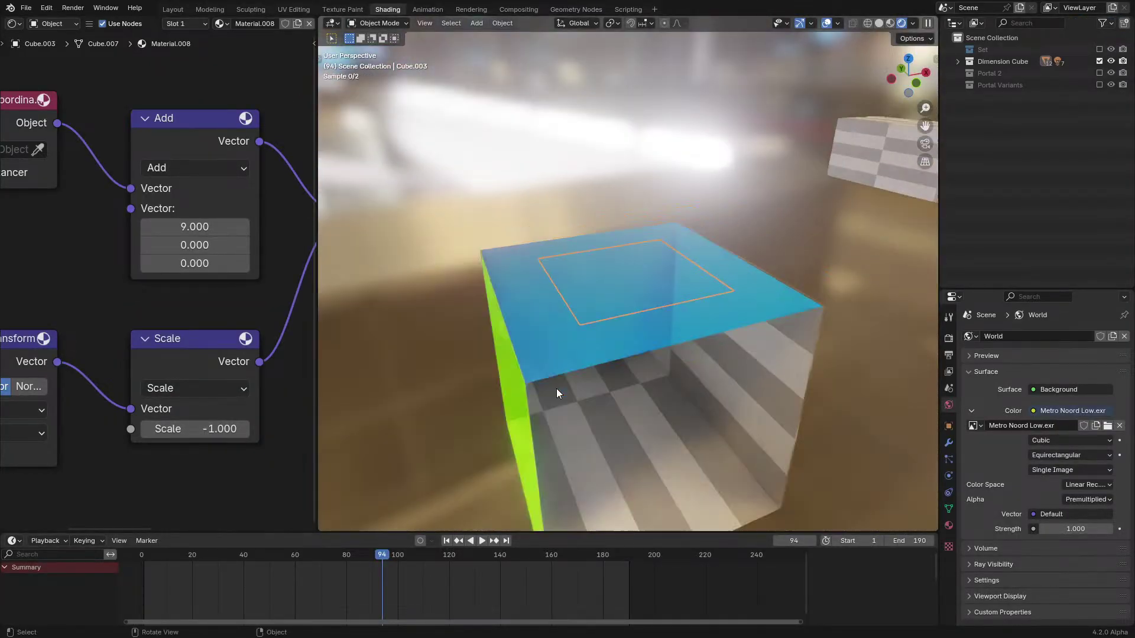
{"action": "left_click", "coordinate": [611, 350]}
{"action": "scroll", "coordinate": [611, 350], "scroll_direction": "up", "scroll_amount": 6}
{"action": "scroll", "coordinate": [611, 350], "scroll_direction": "down", "scroll_amount": 6}
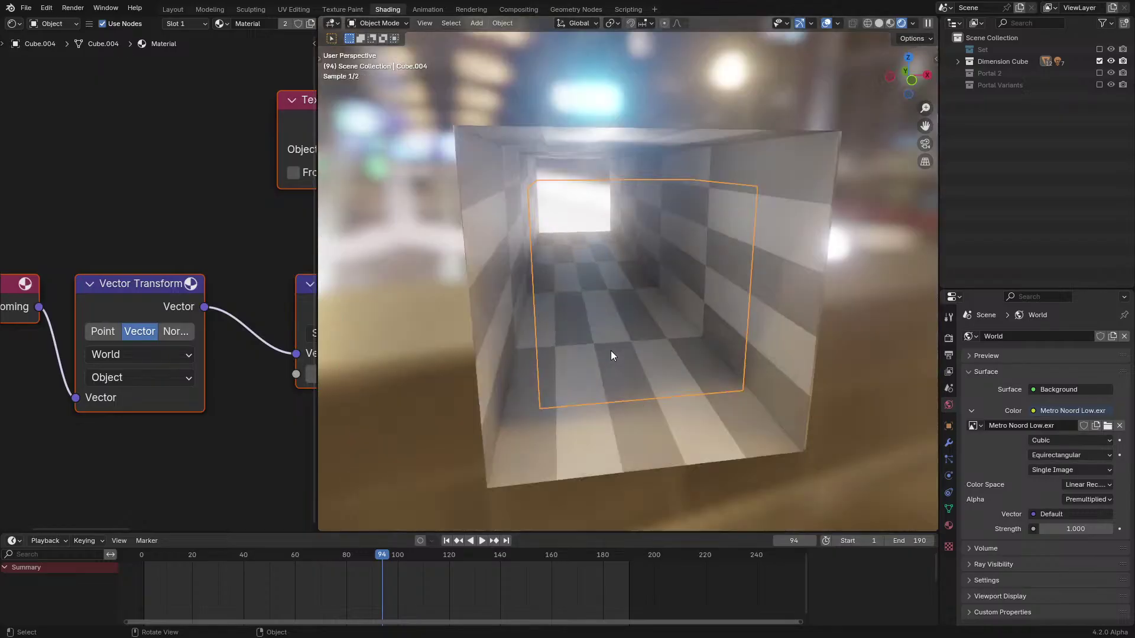
{"action": "scroll", "coordinate": [607, 349], "scroll_direction": "up", "scroll_amount": 1}
{"action": "middle_click_drag", "start_coordinate": [606, 350], "coordinate": [727, 348]}
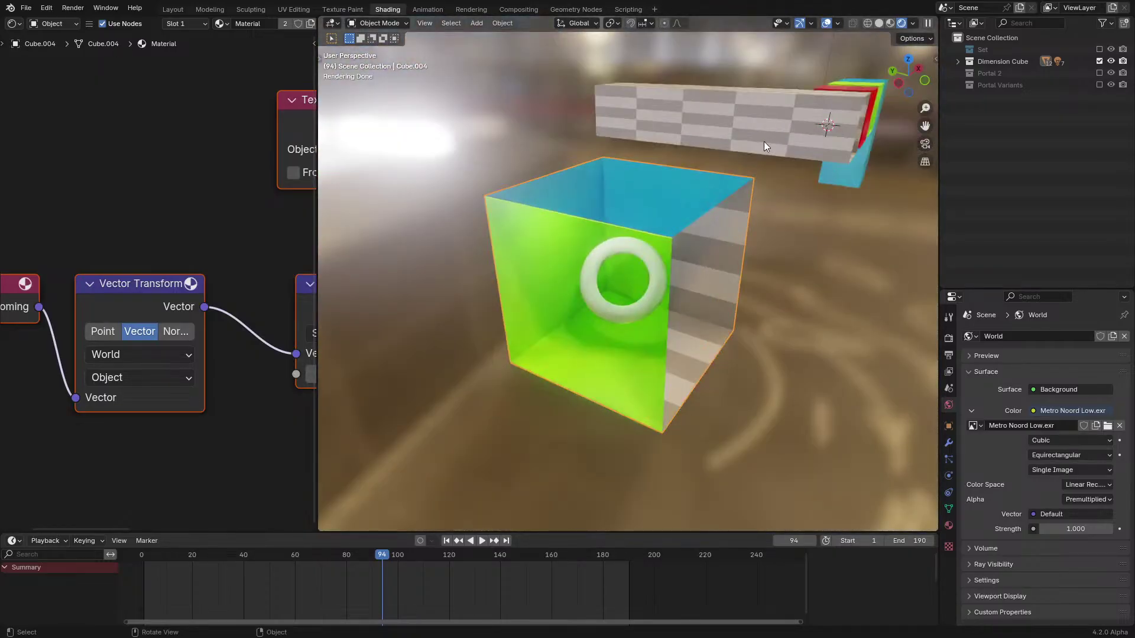
{"action": "scroll", "coordinate": [764, 140], "scroll_direction": "down", "scroll_amount": 2}
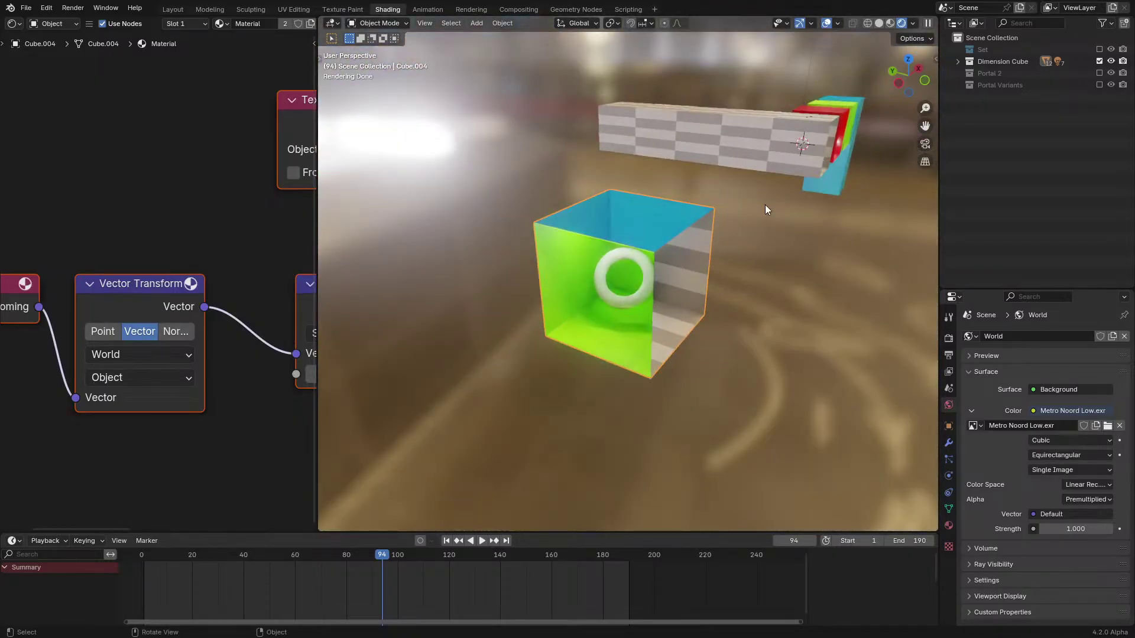
{"action": "middle_click_drag", "start_coordinate": [765, 204], "coordinate": [673, 310]}
Make the green side plane's material a single-user copy and set its Add vector's X value to 3
{"action": "left_click", "coordinate": [674, 311]}
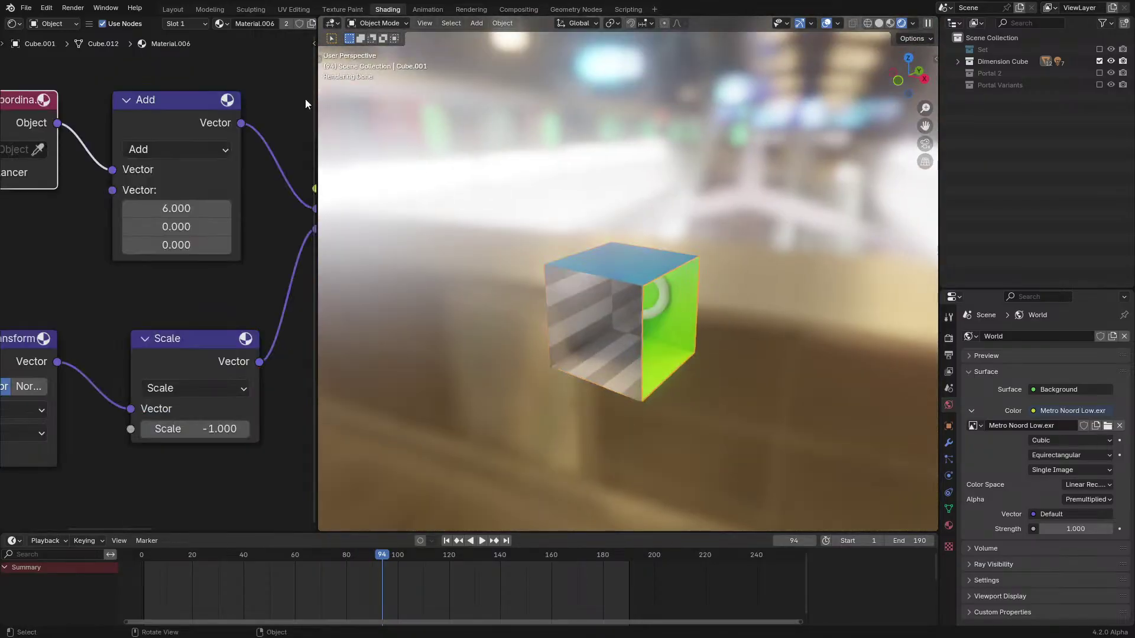
{"action": "scroll", "coordinate": [248, 23], "scroll_direction": "down", "scroll_amount": 3}
{"action": "left_click", "coordinate": [261, 24]}
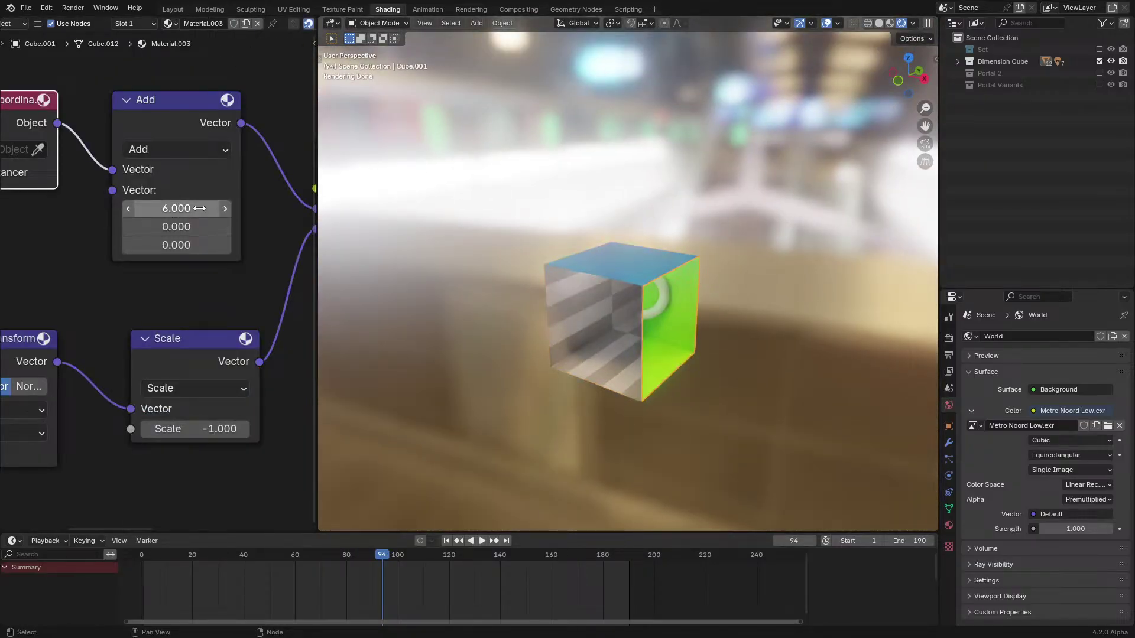
{"action": "scroll", "coordinate": [176, 208], "scroll_direction": "down", "scroll_amount": 3, "text": "ctrl"}
{"action": "scroll", "coordinate": [633, 328], "scroll_direction": "up", "scroll_amount": 1}
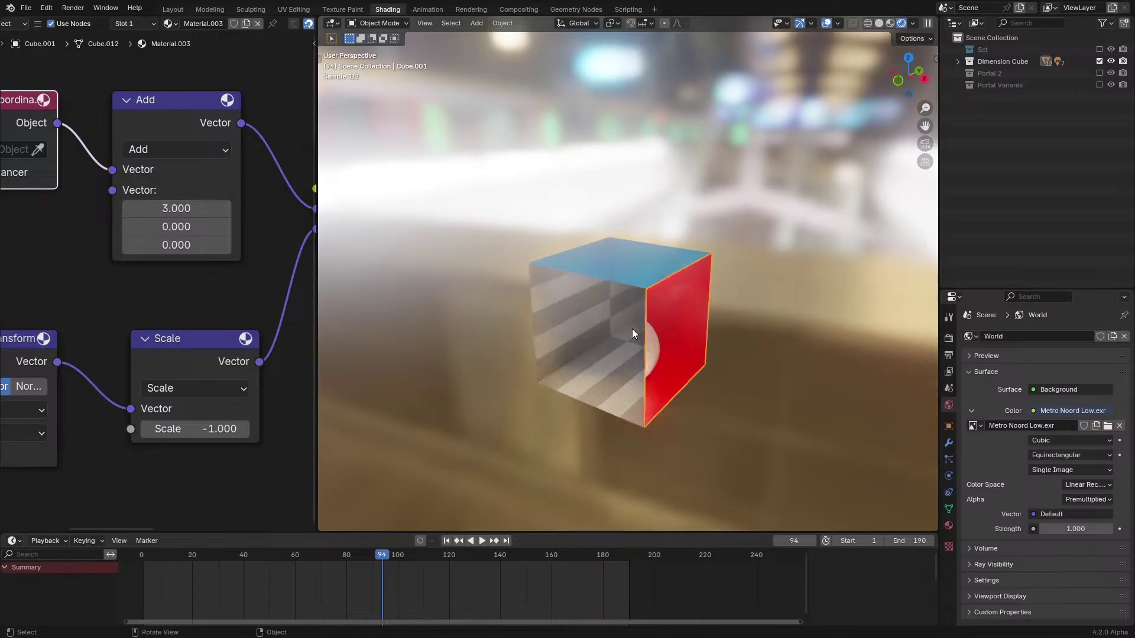
{"action": "middle_click_drag", "start_coordinate": [633, 328], "coordinate": [569, 300]}
{"action": "scroll", "coordinate": [568, 300], "scroll_direction": "up", "scroll_amount": 2}
{"action": "mouse_move", "coordinate": [176, 208]}
{"action": "left_mouse_down", "text": "shift"}
{"action": "mouse_move", "coordinate": [260, 208]}
{"action": "mouse_move", "coordinate": [180, 208]}
{"action": "left_mouse_up", "text": "shift"}
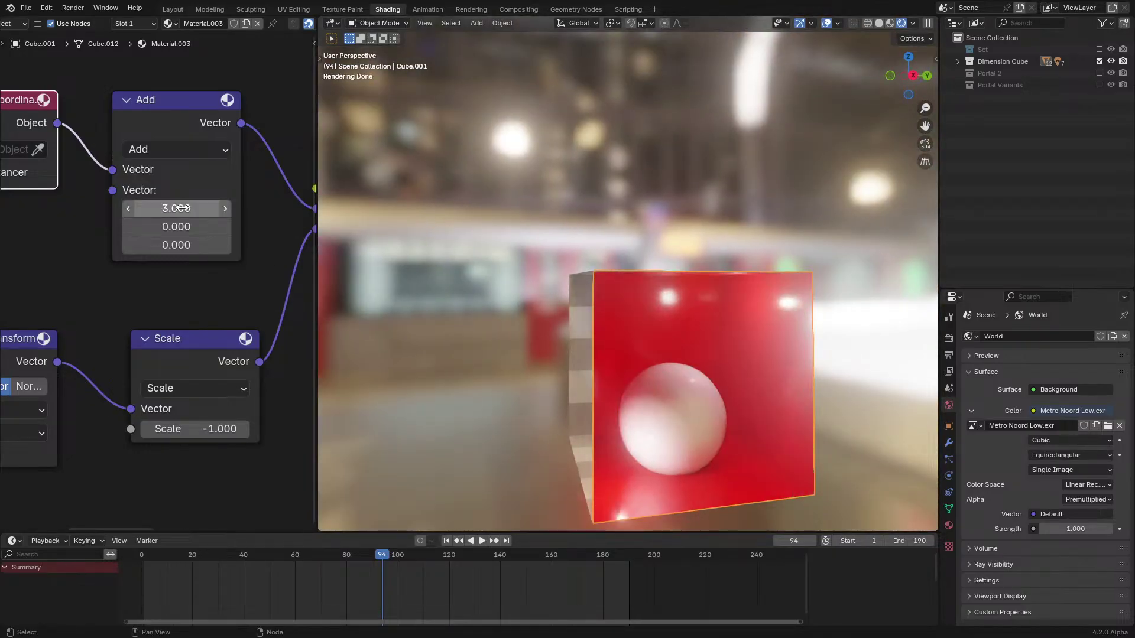
Compare the portal cube's red side plane with the red box standing beside the checkered tunnel
{"action": "middle_click_drag", "start_coordinate": [458, 251], "coordinate": [991, 231]}
{"action": "scroll", "coordinate": [624, 282], "scroll_direction": "down", "scroll_amount": 4}
{"action": "middle_click_drag", "start_coordinate": [798, 272], "coordinate": [519, 287]}
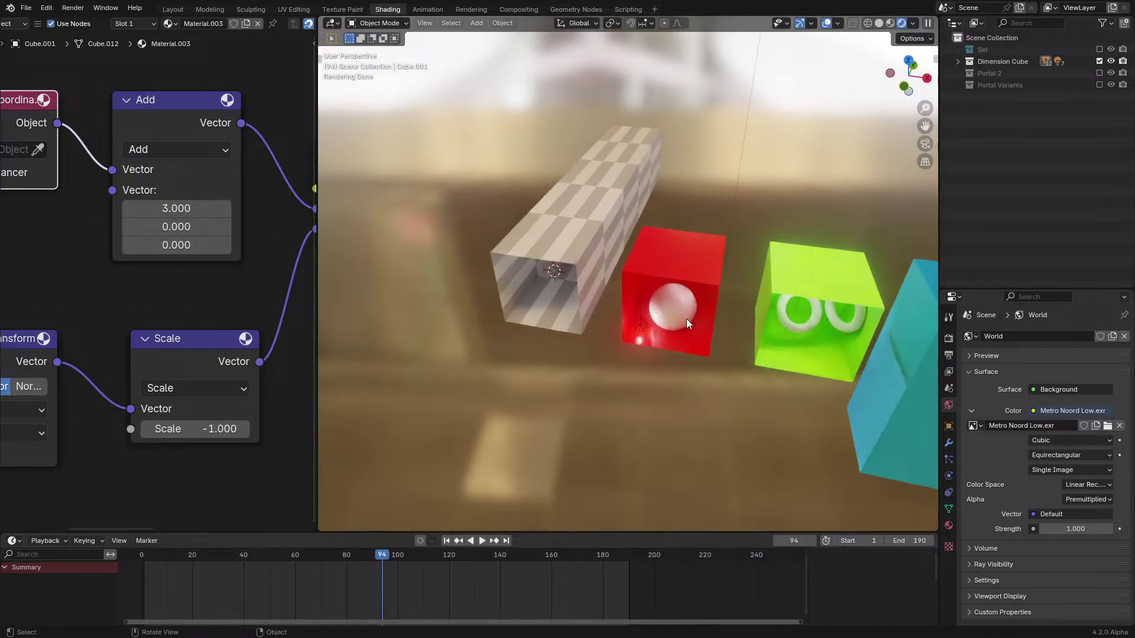
{"action": "scroll", "coordinate": [650, 320], "scroll_direction": "down", "scroll_amount": 5}
{"action": "middle_click_drag", "start_coordinate": [642, 315], "coordinate": [934, 302]}
{"action": "scroll", "coordinate": [716, 331], "scroll_direction": "up", "scroll_amount": 4}
{"action": "middle_click_drag", "start_coordinate": [715, 331], "coordinate": [689, 302]}
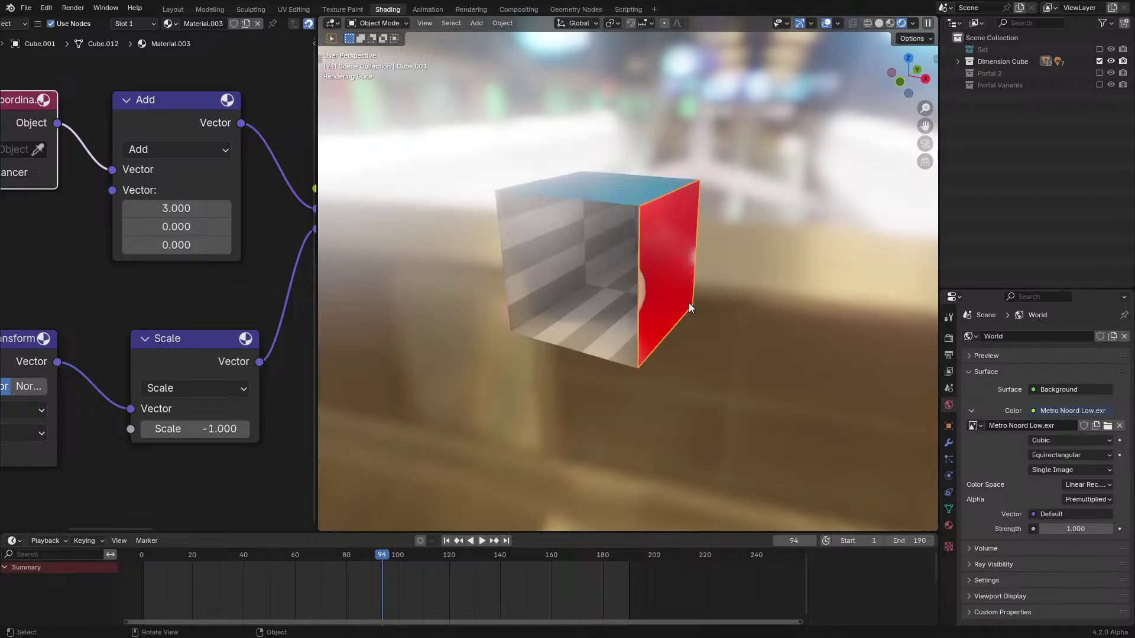
Try moving the checkered portal cube freehand away from its coloured planes
{"action": "left_click", "coordinate": [570, 329]}
{"action": "scroll", "coordinate": [573, 329], "scroll_direction": "up", "scroll_amount": 4}
{"action": "scroll", "coordinate": [583, 303], "scroll_direction": "down", "scroll_amount": 3}
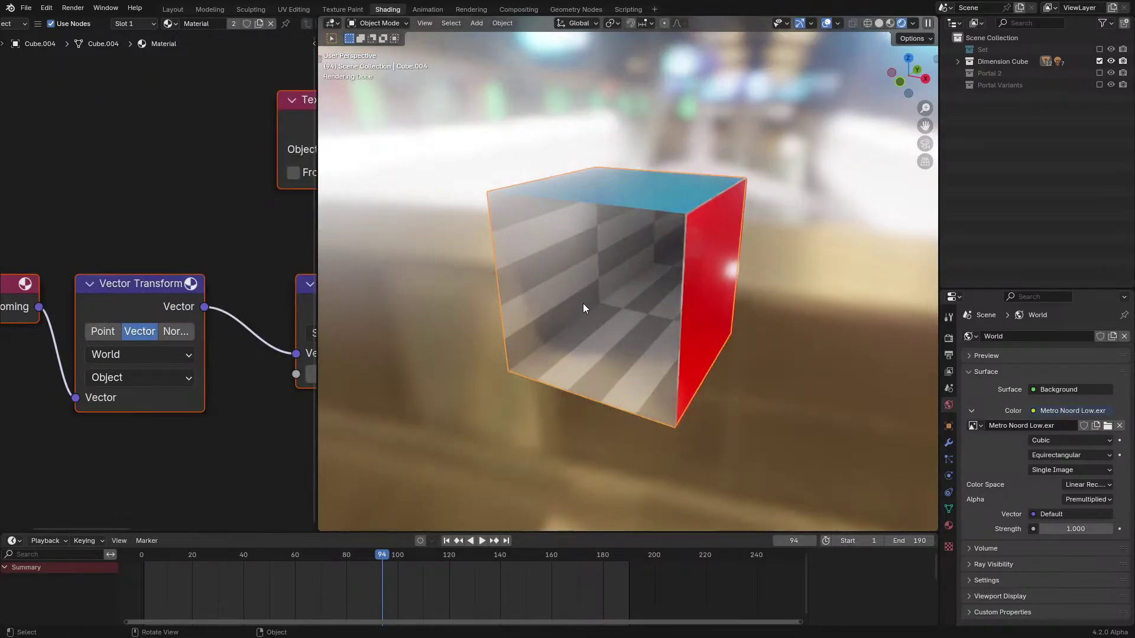
{"action": "middle_click_drag", "start_coordinate": [583, 303], "coordinate": [662, 349]}
{"action": "key", "text": "g"}
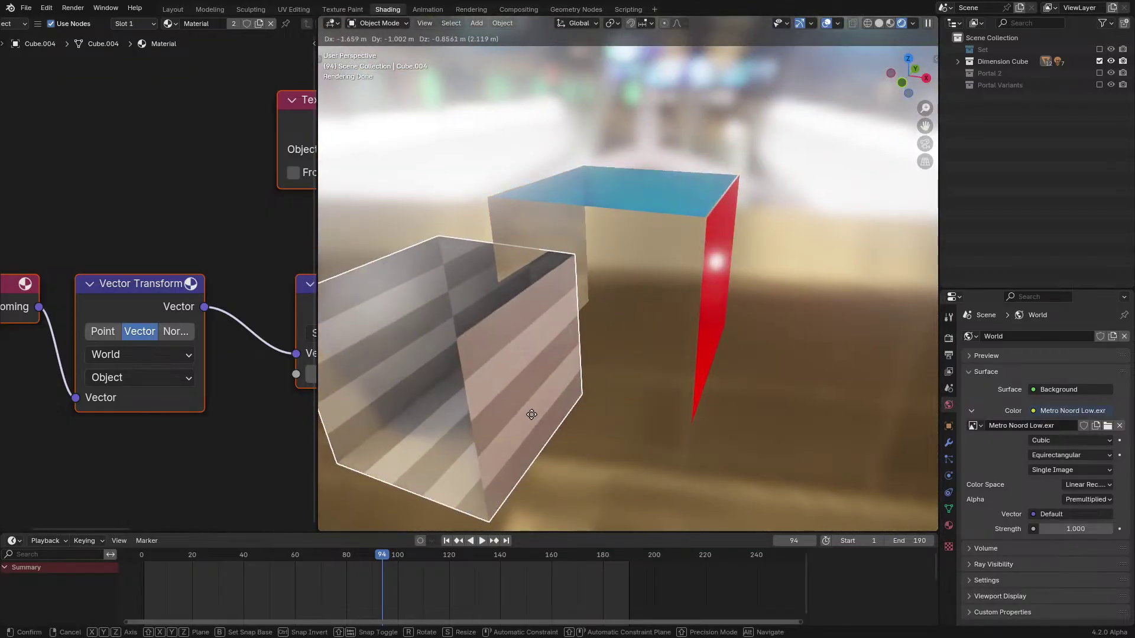
{"action": "left_click", "coordinate": [538, 406]}
{"action": "middle_click_drag", "start_coordinate": [544, 406], "coordinate": [424, 322]}
{"action": "scroll", "coordinate": [424, 323], "scroll_direction": "down", "scroll_amount": 4}
{"action": "middle_click_drag", "start_coordinate": [562, 332], "coordinate": [669, 335]}
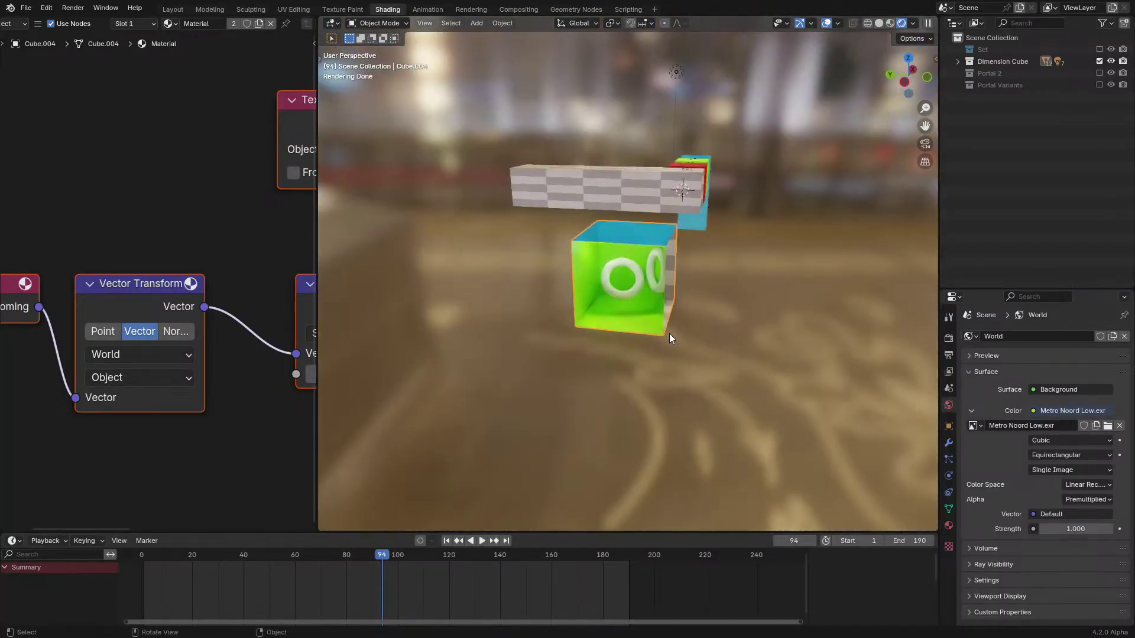
Isolate the checkered portal cube and the checkered tunnel by hiding all other objects
{"action": "key", "text": "shift+h"}
{"action": "right_click", "coordinate": [605, 186], "text": "shift"}
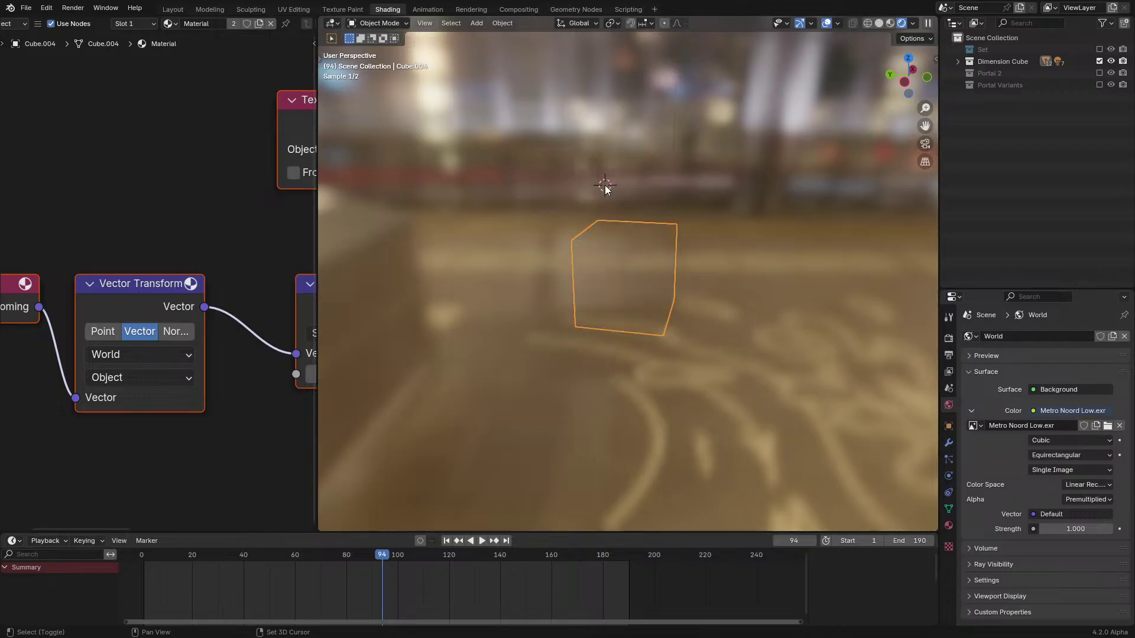
{"action": "key", "text": "alt+h"}
{"action": "left_click", "coordinate": [606, 191], "text": "shift"}
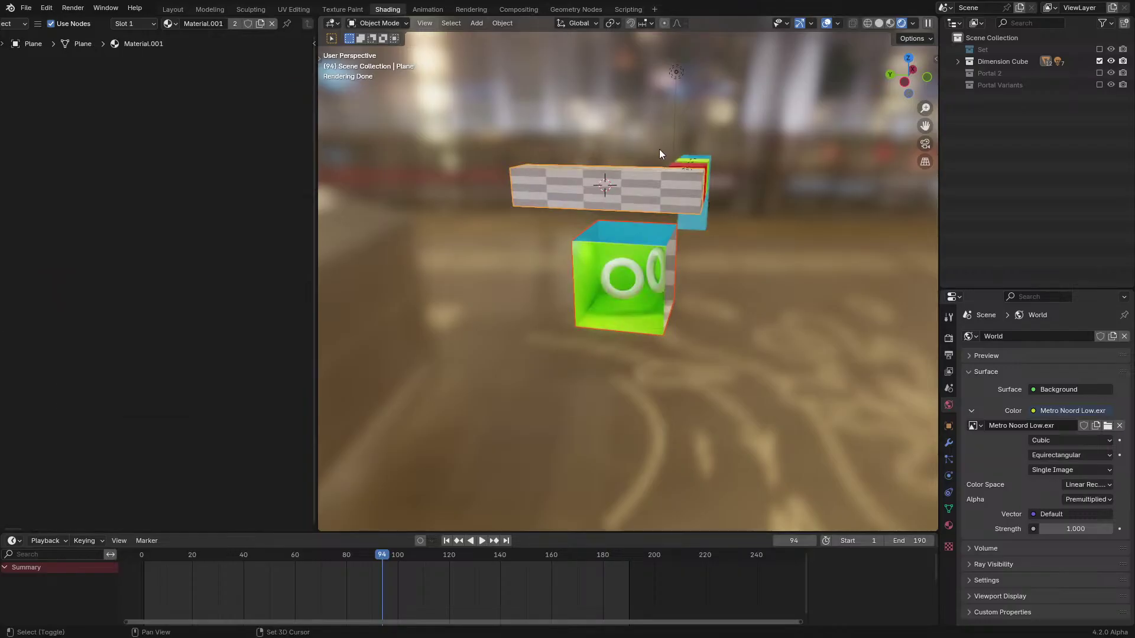
{"action": "key", "text": "shift+h"}
{"action": "scroll", "coordinate": [690, 290], "scroll_direction": "up", "scroll_amount": 1}
{"action": "middle_click_drag", "start_coordinate": [689, 290], "coordinate": [614, 314]}
{"action": "scroll", "coordinate": [638, 319], "scroll_direction": "up", "scroll_amount": 3}
{"action": "scroll", "coordinate": [614, 314], "scroll_direction": "down", "scroll_amount": 4}
{"action": "middle_click_drag", "start_coordinate": [709, 307], "coordinate": [473, 269], "text": "shift"}
{"action": "middle_click_drag", "start_coordinate": [732, 283], "coordinate": [578, 291], "text": "shift"}
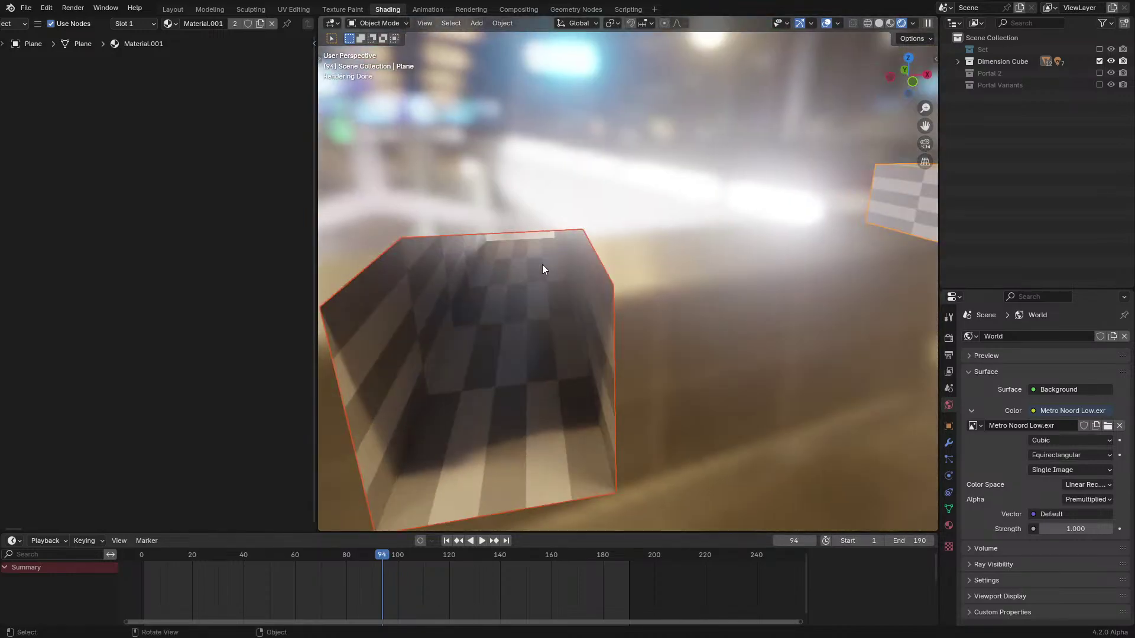
Try moving the checkered portal cube's top face along Z in Edit Mode
{"action": "left_click", "coordinate": [543, 269]}
{"action": "key", "text": "Tab"}
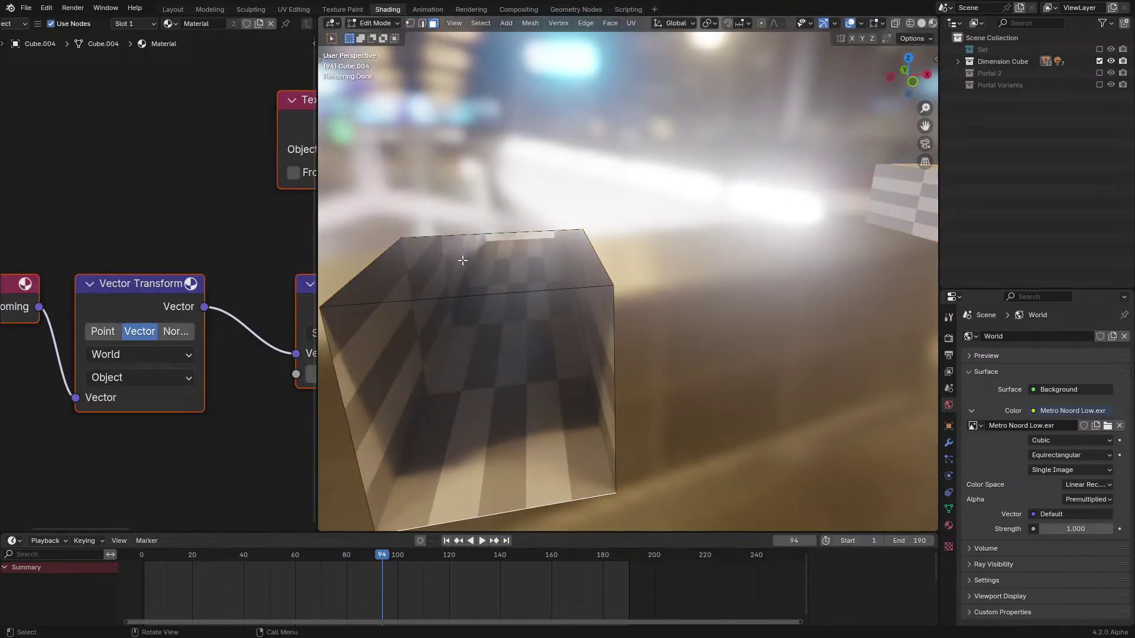
{"action": "left_click", "coordinate": [463, 261]}
{"action": "key", "text": "g"}
{"action": "key", "text": "z"}
{"action": "left_click", "coordinate": [462, 248]}
{"action": "key", "text": "Tab"}
{"action": "scroll", "coordinate": [674, 308], "scroll_direction": "down", "scroll_amount": 4}
{"action": "middle_click_drag", "start_coordinate": [674, 308], "coordinate": [780, 390]}
{"action": "key", "text": "Tab"}
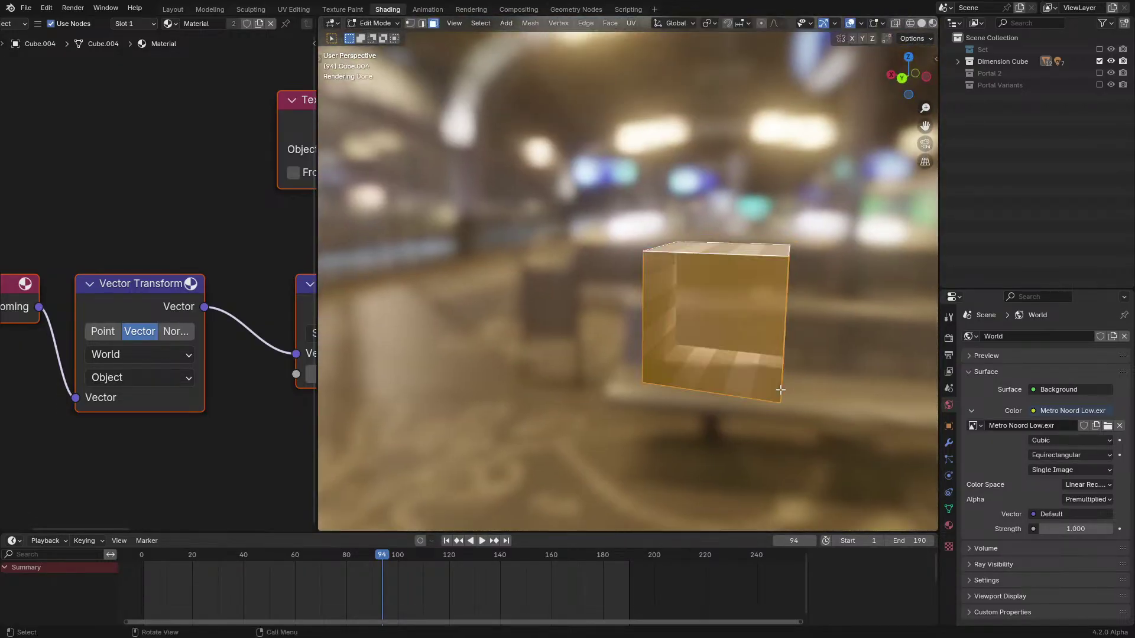
{"action": "key", "text": "s"}
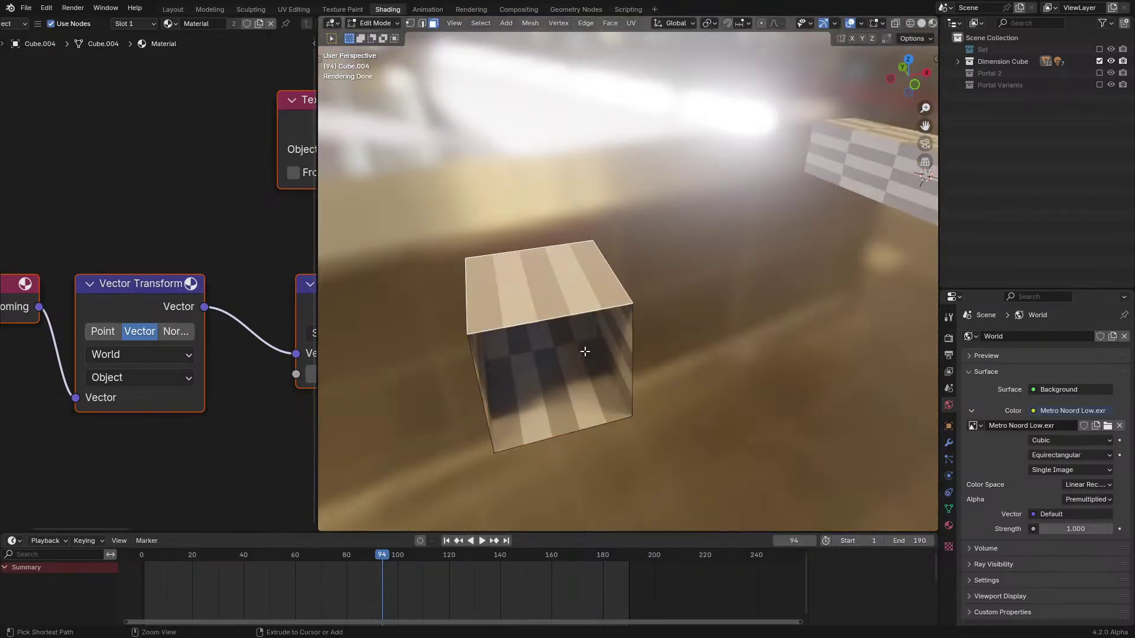
{"action": "key", "text": "Tab"}
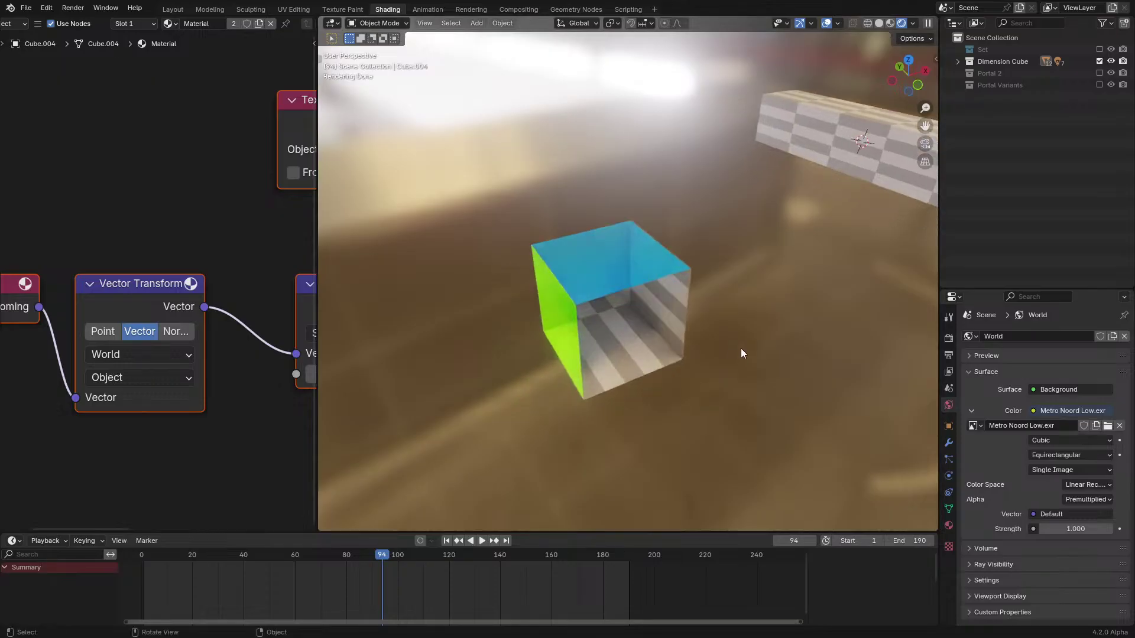
{"action": "middle_click_drag", "start_coordinate": [743, 353], "coordinate": [706, 329]}
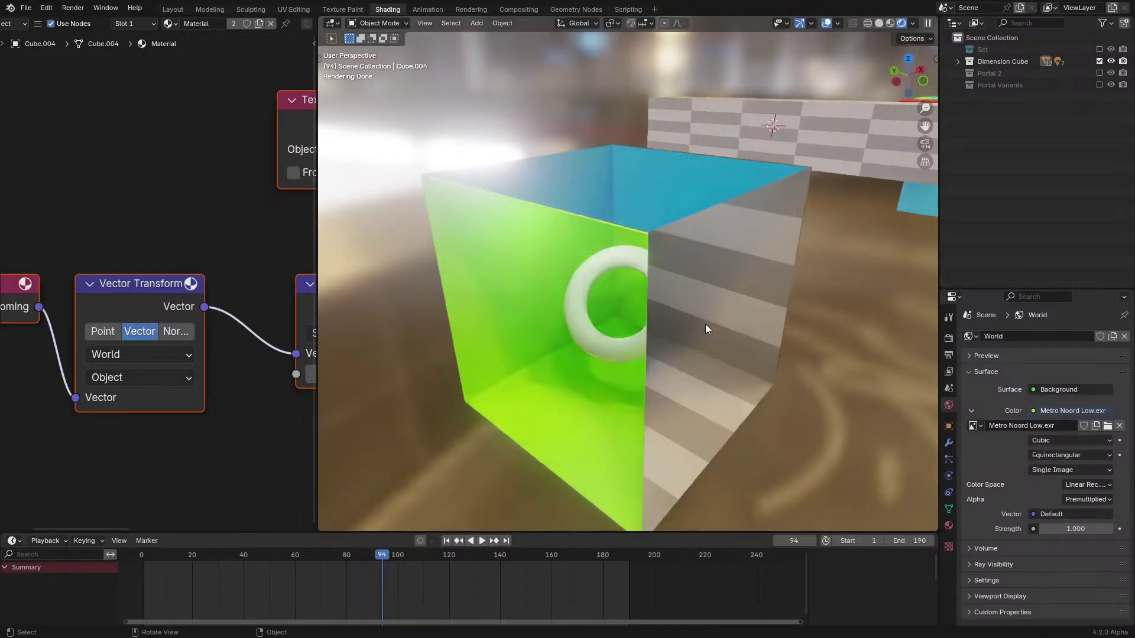
Exclude the Dimension Cube collection, enable the Portal Variants collection and frame its portals
{"action": "left_click", "coordinate": [1100, 61]}
{"action": "left_click", "coordinate": [1100, 85]}
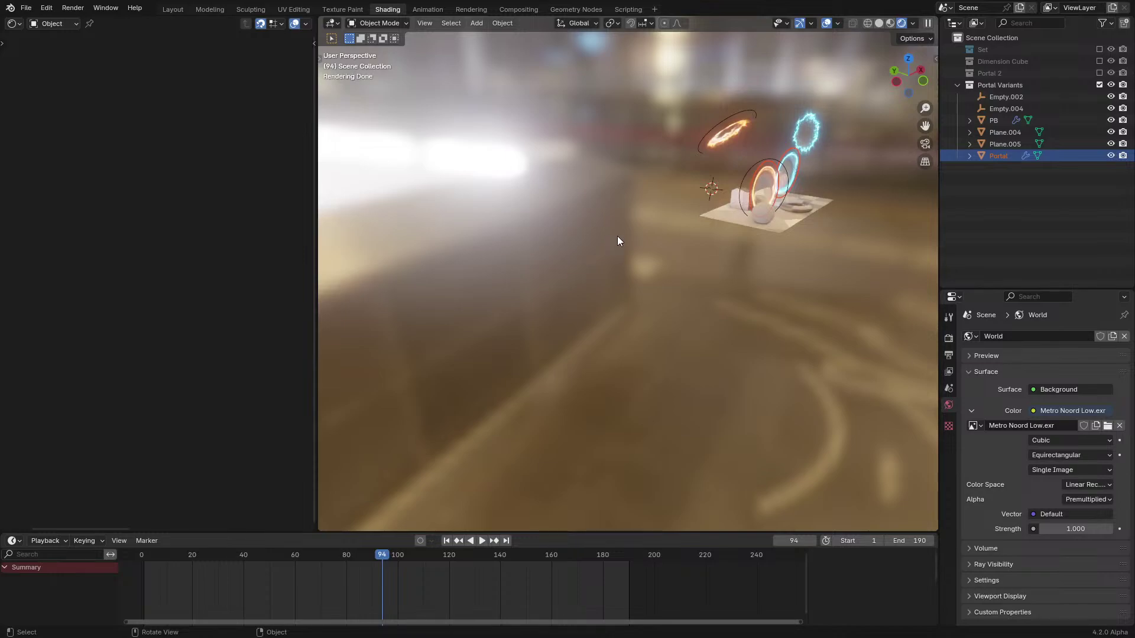
{"action": "key", "text": "KP_Decimal"}
{"action": "middle_click_drag", "start_coordinate": [655, 370], "coordinate": [607, 286]}
Select the orange oval portal and show the Transparency Falloff nodes of its Portals R material
{"action": "left_click", "coordinate": [601, 230]}
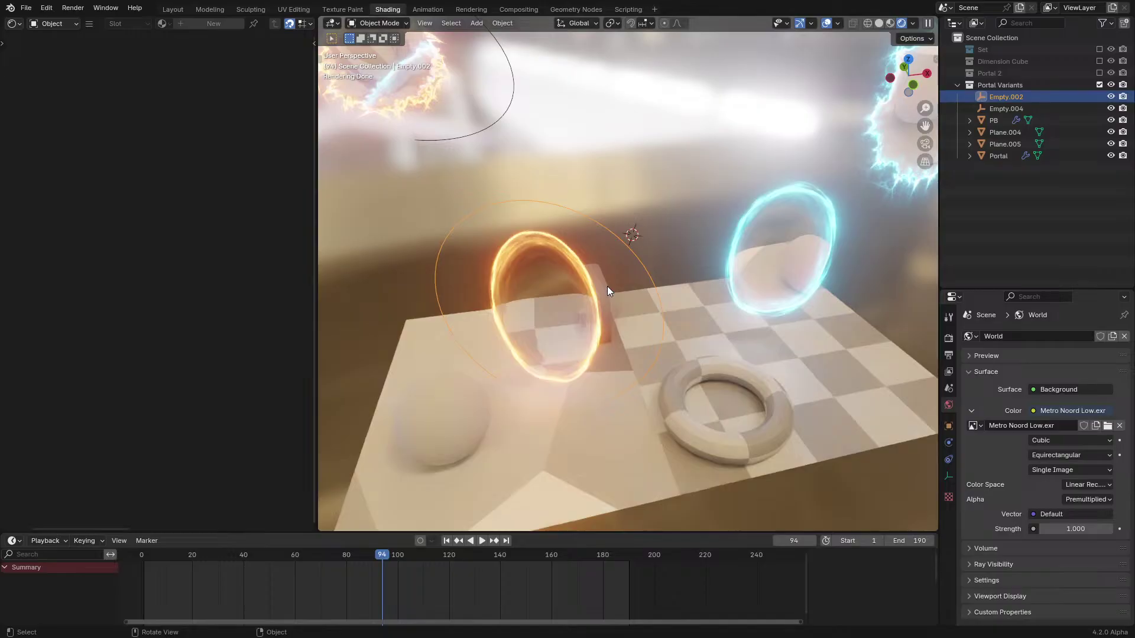
{"action": "left_click", "coordinate": [582, 288]}
{"action": "key", "text": "r"}
{"action": "left_click", "coordinate": [671, 271]}
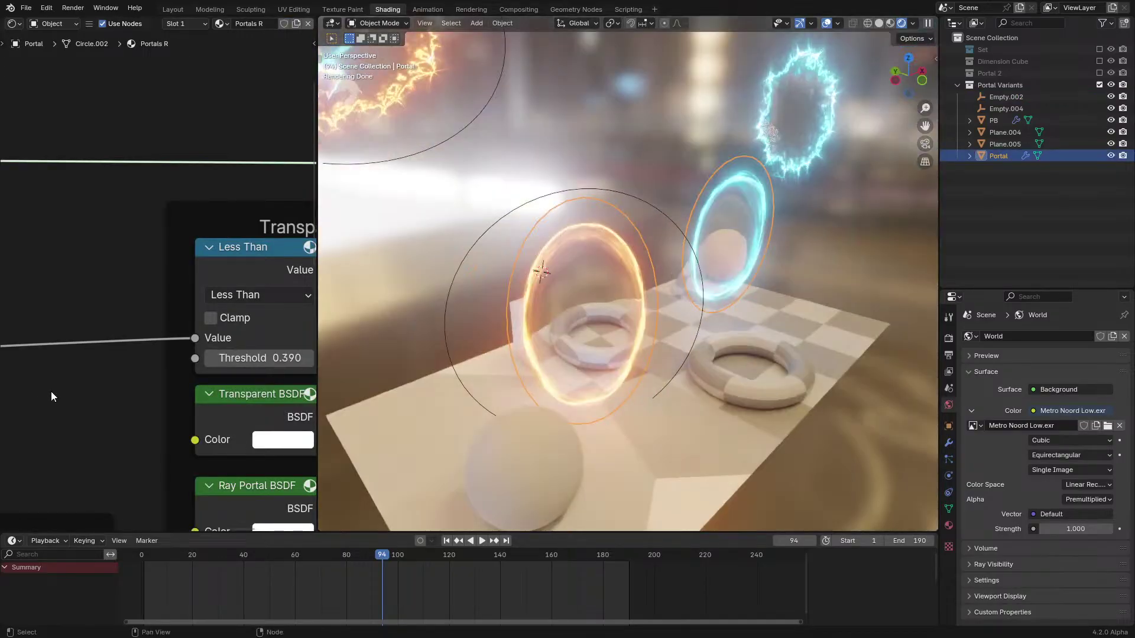
{"action": "scroll", "coordinate": [198, 349], "scroll_direction": "down", "scroll_amount": 3}
{"action": "middle_click_drag", "start_coordinate": [199, 349], "coordinate": [147, 361]}
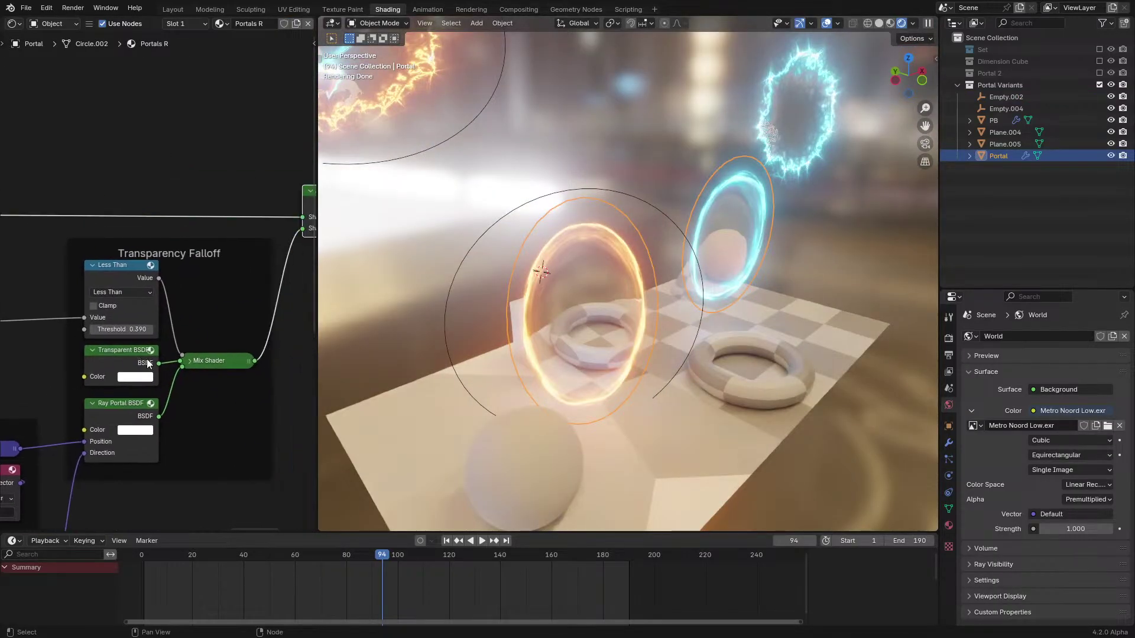
{"action": "middle_click_drag", "start_coordinate": [562, 349], "coordinate": [551, 349]}
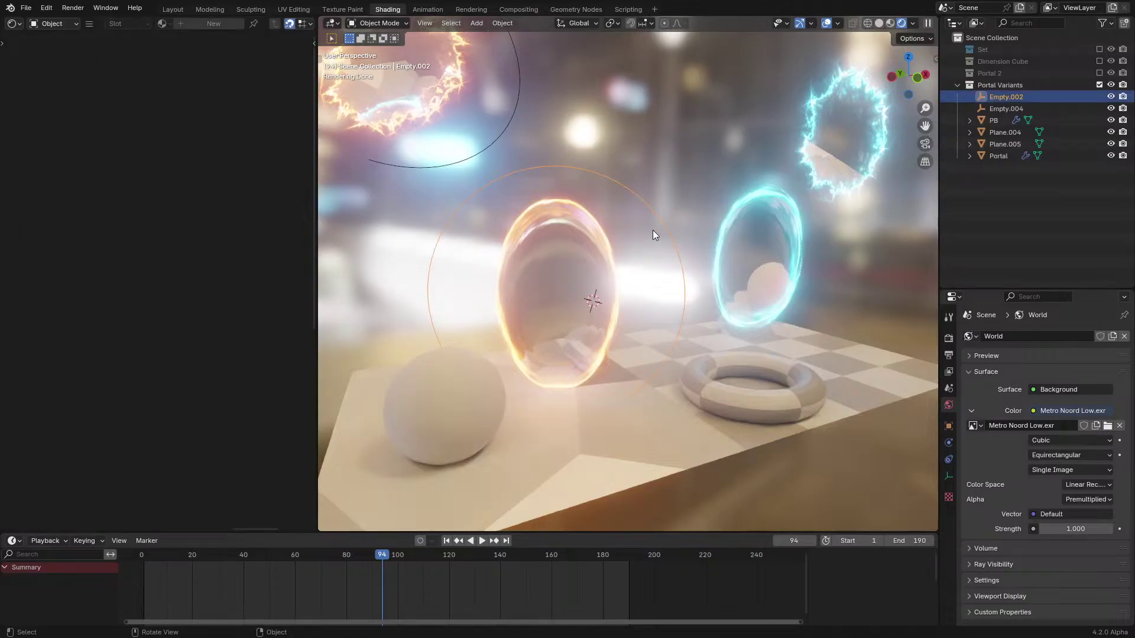
Play the animation and examine the orange and blue oval portals from different angles
{"action": "key", "text": "g"}
{"action": "left_click", "coordinate": [602, 308]}
{"action": "key", "text": "space"}
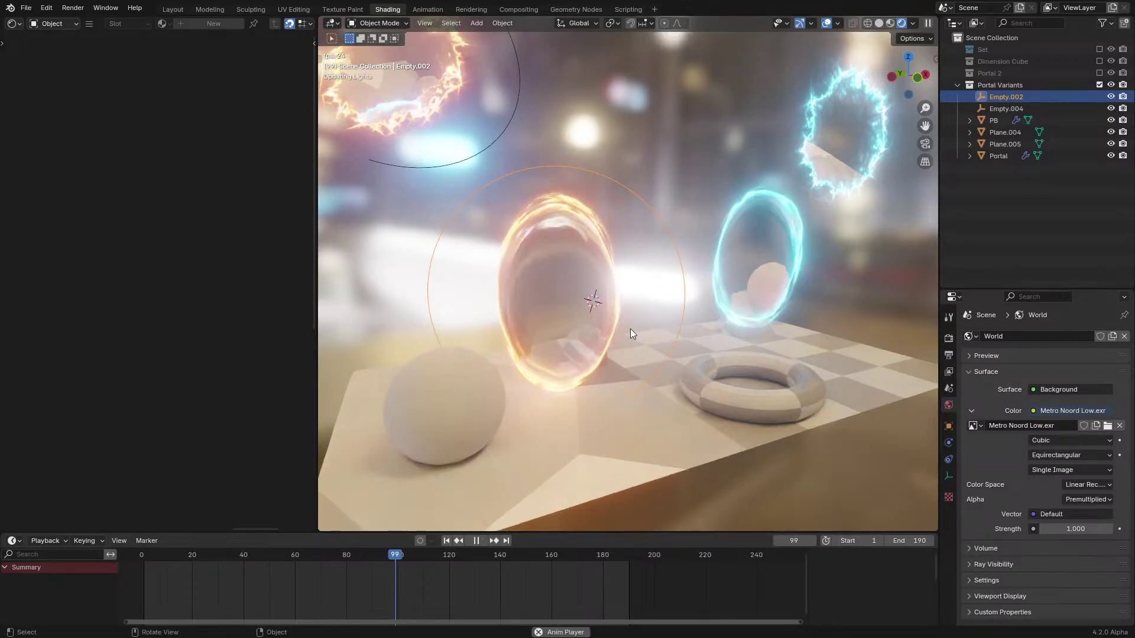
{"action": "middle_click_drag", "start_coordinate": [650, 312], "coordinate": [651, 318]}
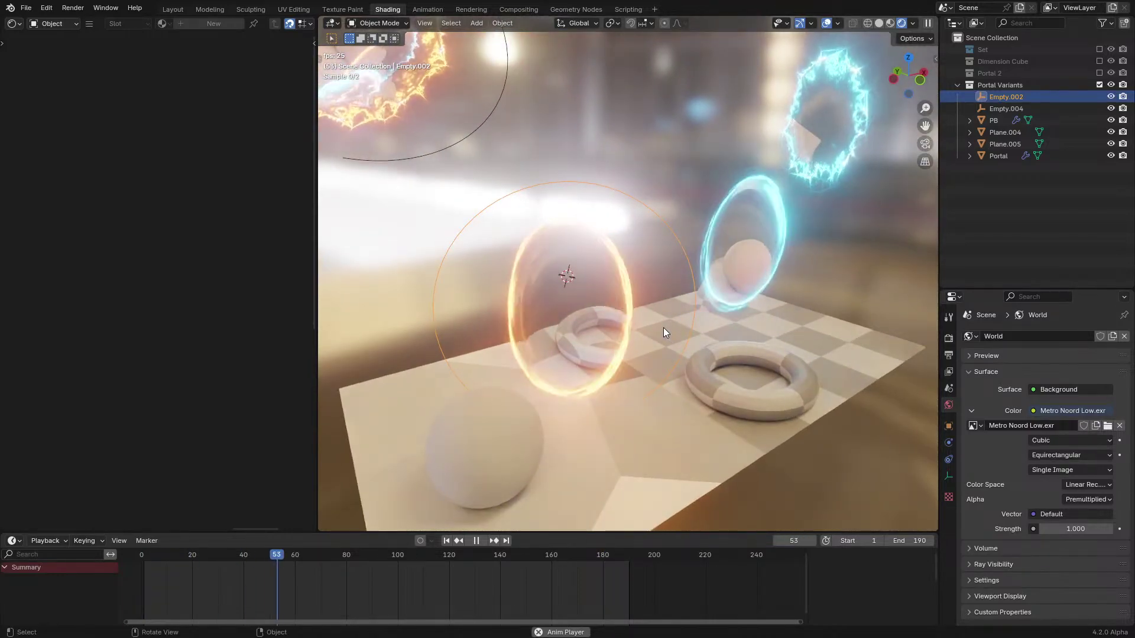
{"action": "middle_click_drag", "start_coordinate": [663, 328], "coordinate": [605, 314]}
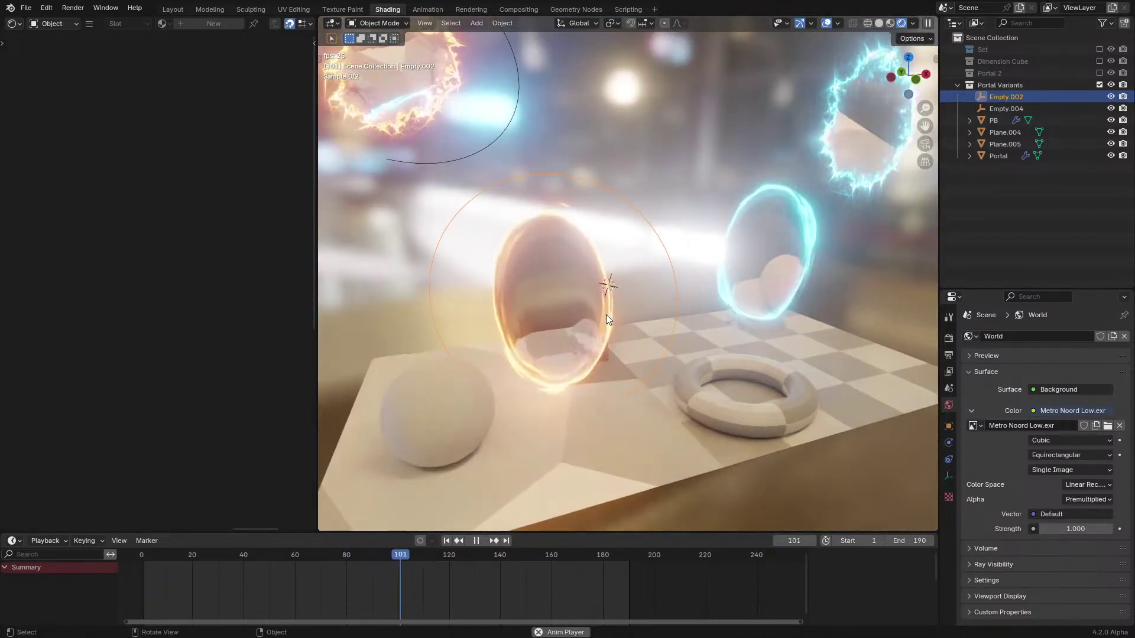
{"action": "scroll", "coordinate": [607, 320], "scroll_direction": "up", "scroll_amount": 2}
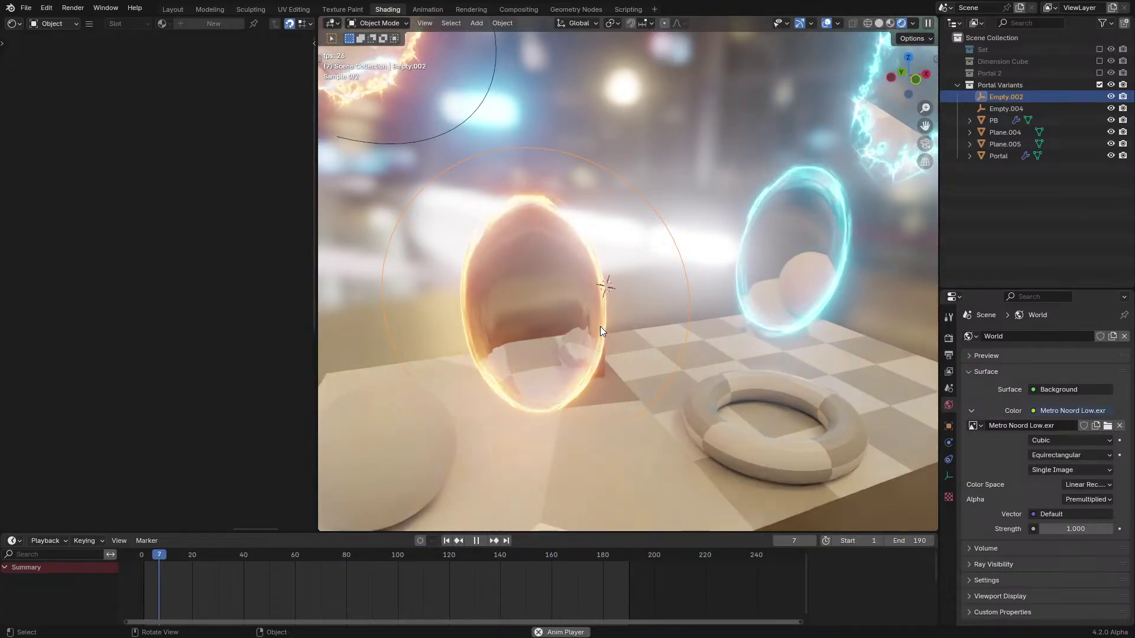
{"action": "middle_click_drag", "start_coordinate": [554, 321], "coordinate": [537, 303]}
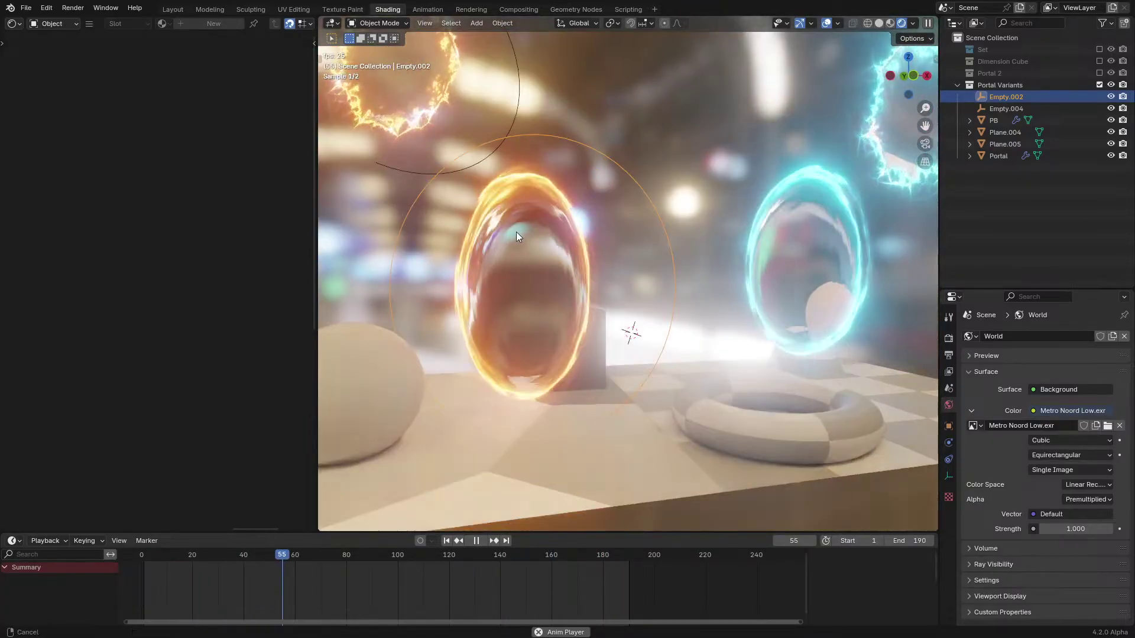
{"action": "middle_click_drag", "start_coordinate": [516, 232], "coordinate": [590, 285], "text": "shift"}
Select the Portal object and show its Portal Setup geometry nodes in a maximized editor
{"action": "left_click", "coordinate": [590, 284]}
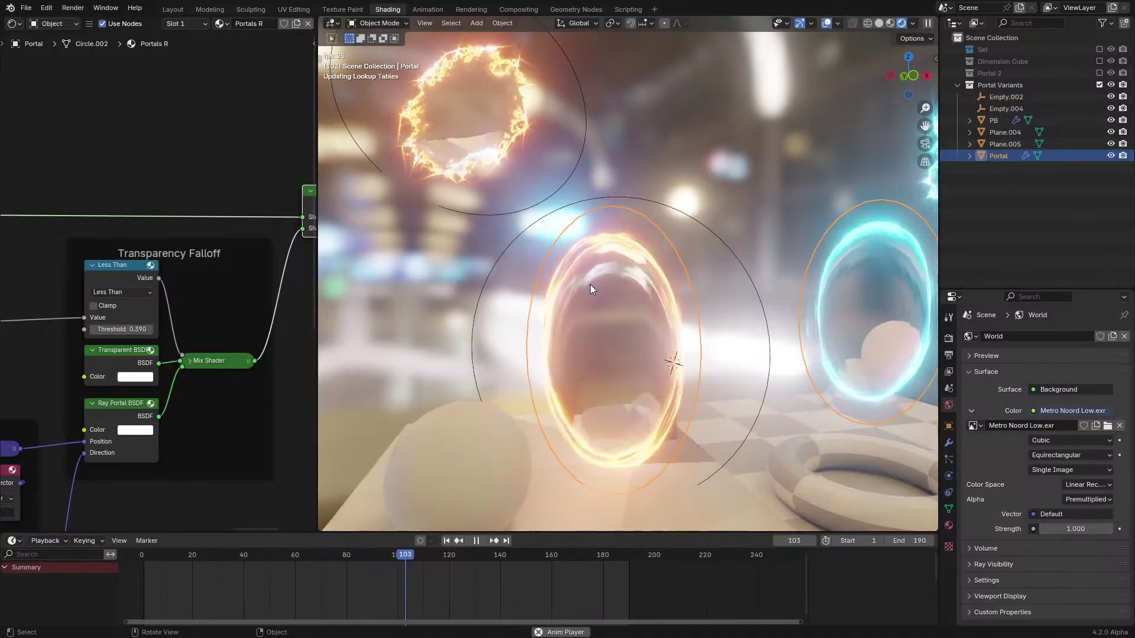
{"action": "left_click", "coordinate": [502, 262]}
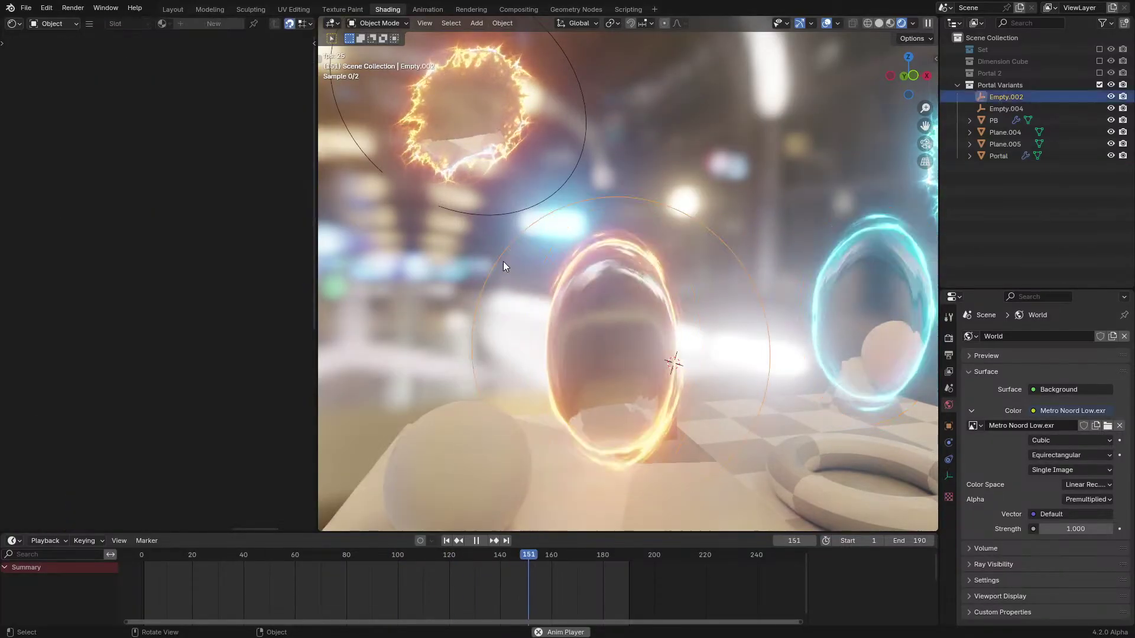
{"action": "middle_click_drag", "start_coordinate": [502, 261], "coordinate": [626, 312]}
{"action": "left_click", "coordinate": [618, 308]}
{"action": "scroll", "coordinate": [619, 309], "scroll_direction": "down", "scroll_amount": 3}
{"action": "left_click", "coordinate": [630, 326]}
{"action": "left_click", "coordinate": [580, 313]}
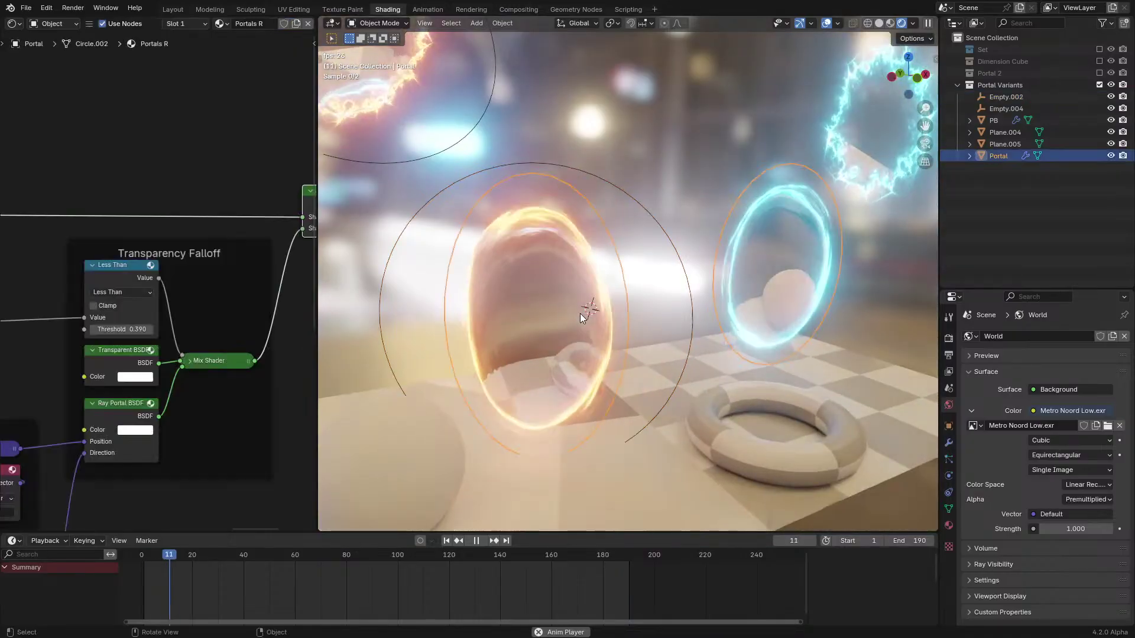
{"action": "left_click", "coordinate": [22, 24]}
{"action": "left_click", "coordinate": [59, 121]}
{"action": "key", "text": "ctrl+space"}
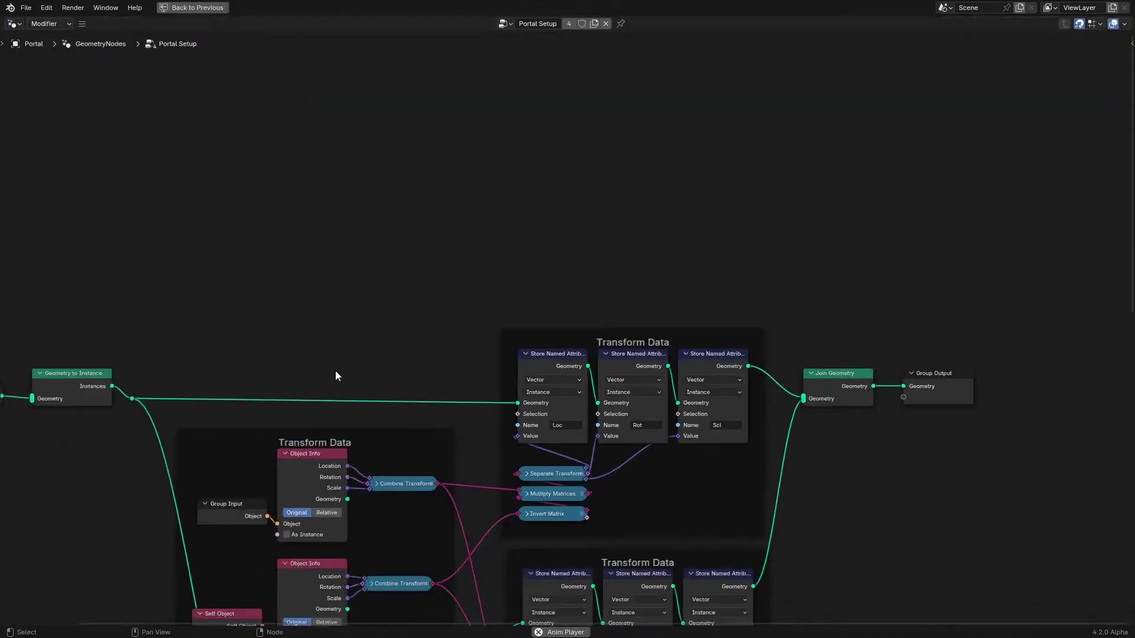
Examine the Portal Setup node tree and select the nodes of the upper Transform Data frame that feeds Join Geometry
{"action": "key", "text": "Home"}
{"action": "scroll", "coordinate": [413, 225], "scroll_direction": "up", "scroll_amount": 2}
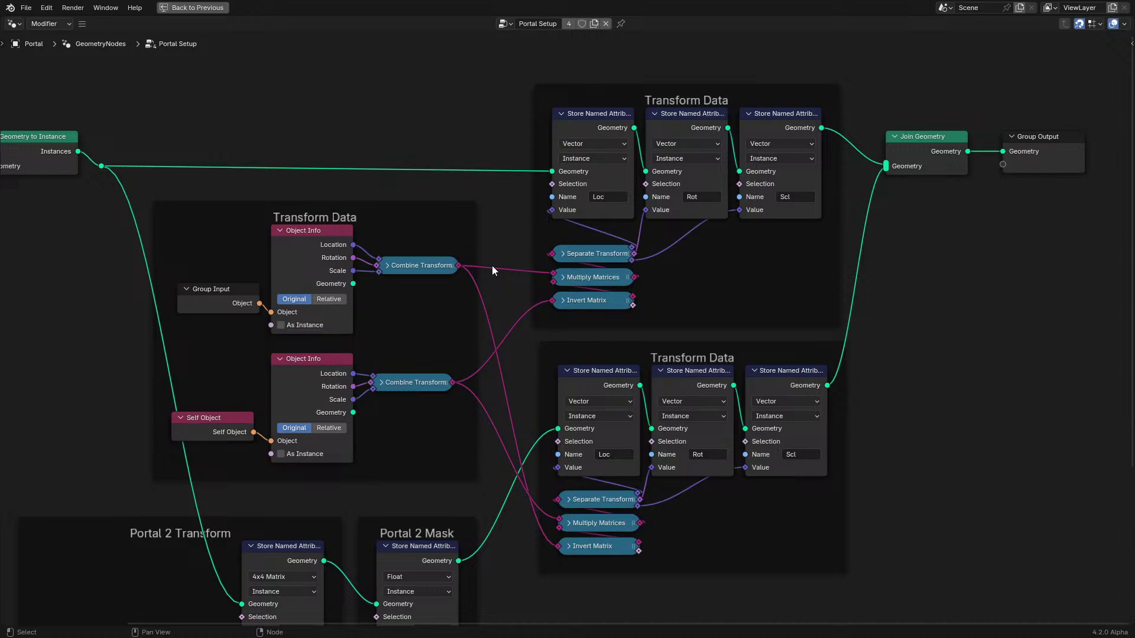
{"action": "scroll", "coordinate": [492, 264], "scroll_direction": "up", "scroll_amount": 2}
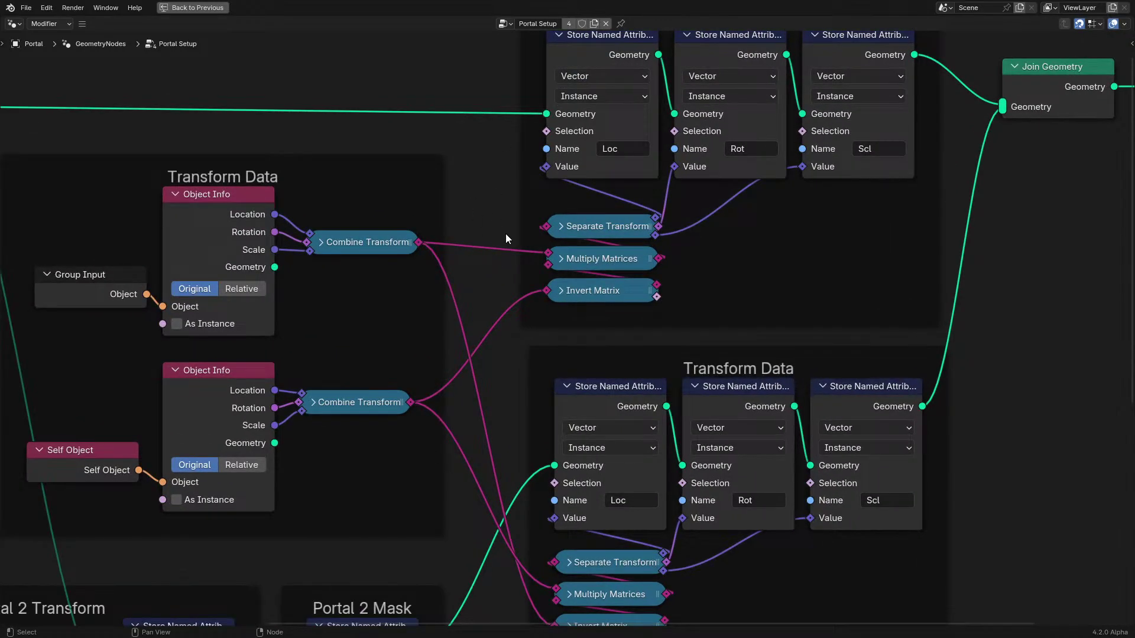
{"action": "scroll", "coordinate": [505, 233], "scroll_direction": "down", "scroll_amount": 2}
{"action": "left_click_drag", "start_coordinate": [491, 94], "coordinate": [771, 329]}
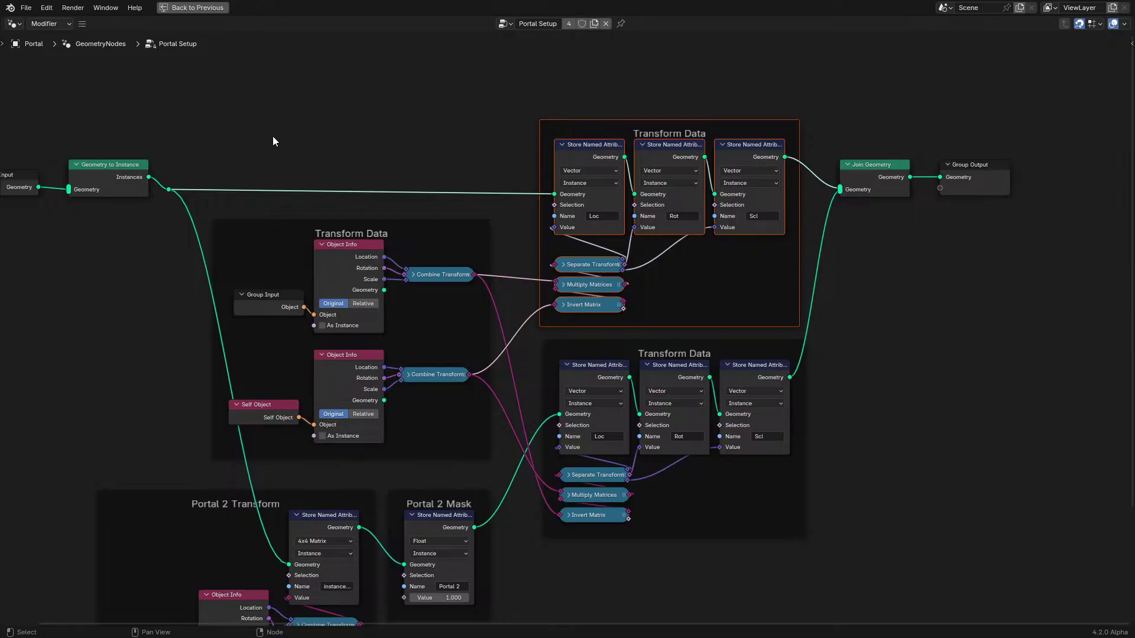
Switch the maximized editor to the Shader Editor with the Portals R material and restore the multi-editor layout
{"action": "left_click", "coordinate": [14, 24]}
{"action": "left_click", "coordinate": [46, 146]}
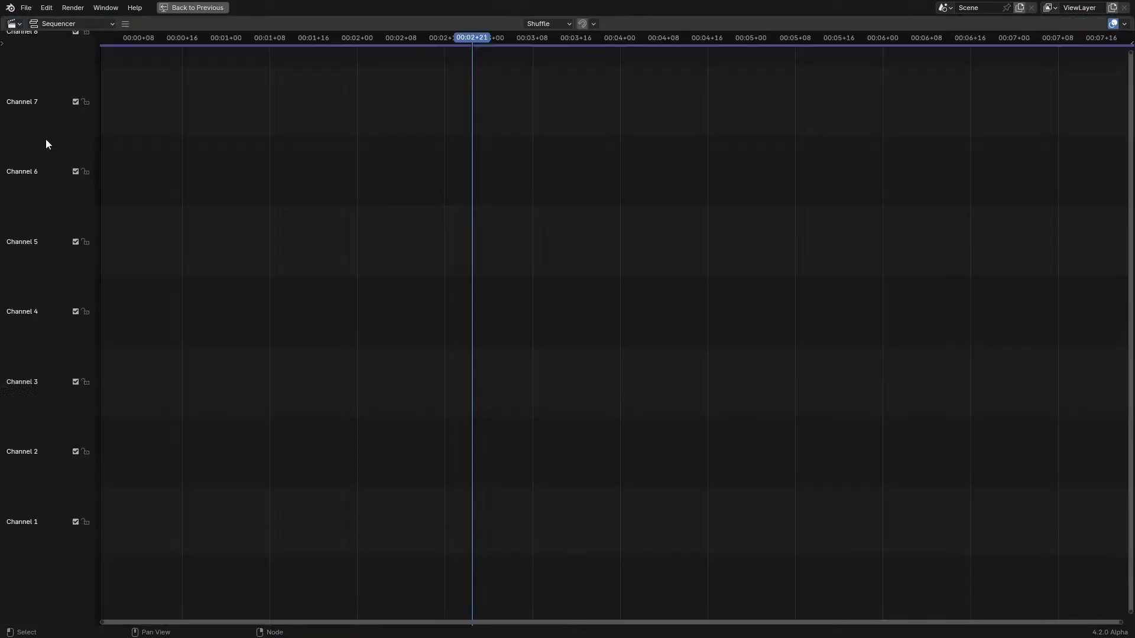
{"action": "left_click", "coordinate": [12, 24]}
{"action": "left_click", "coordinate": [42, 133]}
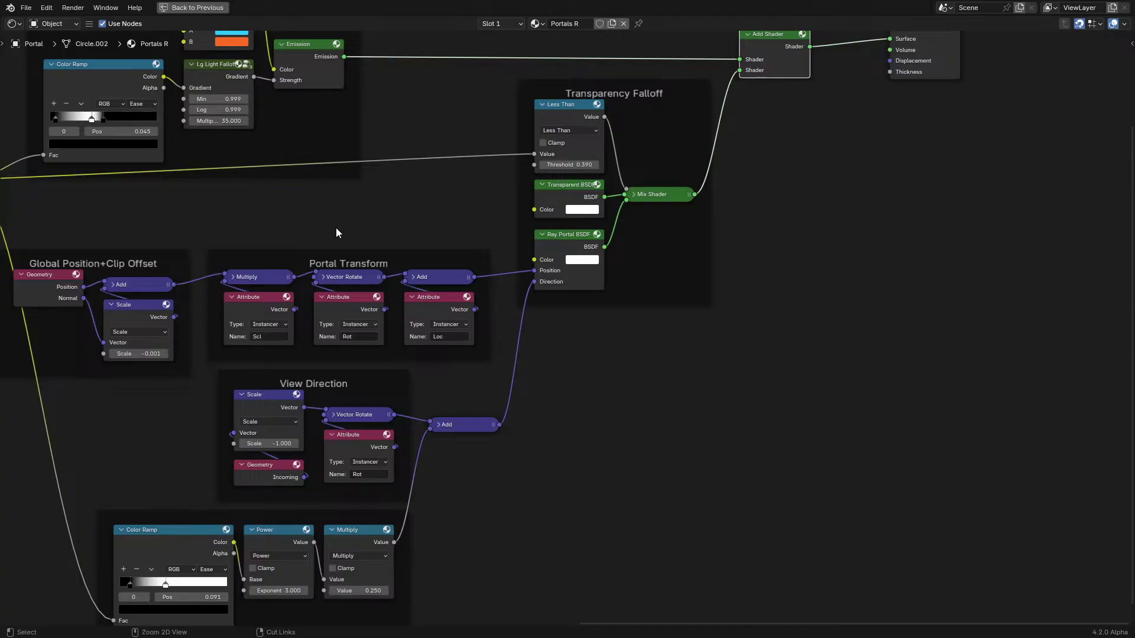
{"action": "key", "text": "ctrl+space"}
Play the animation and examine the view through the orange oval portal from close up and from changing angles
{"action": "left_click", "coordinate": [650, 229]}
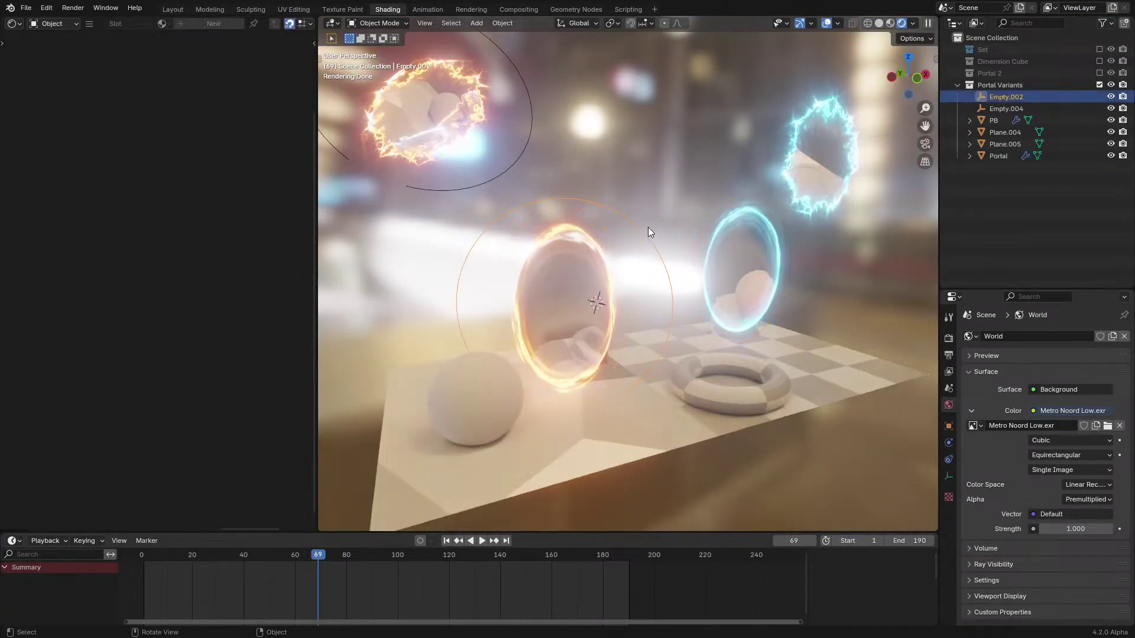
{"action": "middle_click_drag", "start_coordinate": [640, 225], "coordinate": [643, 257]}
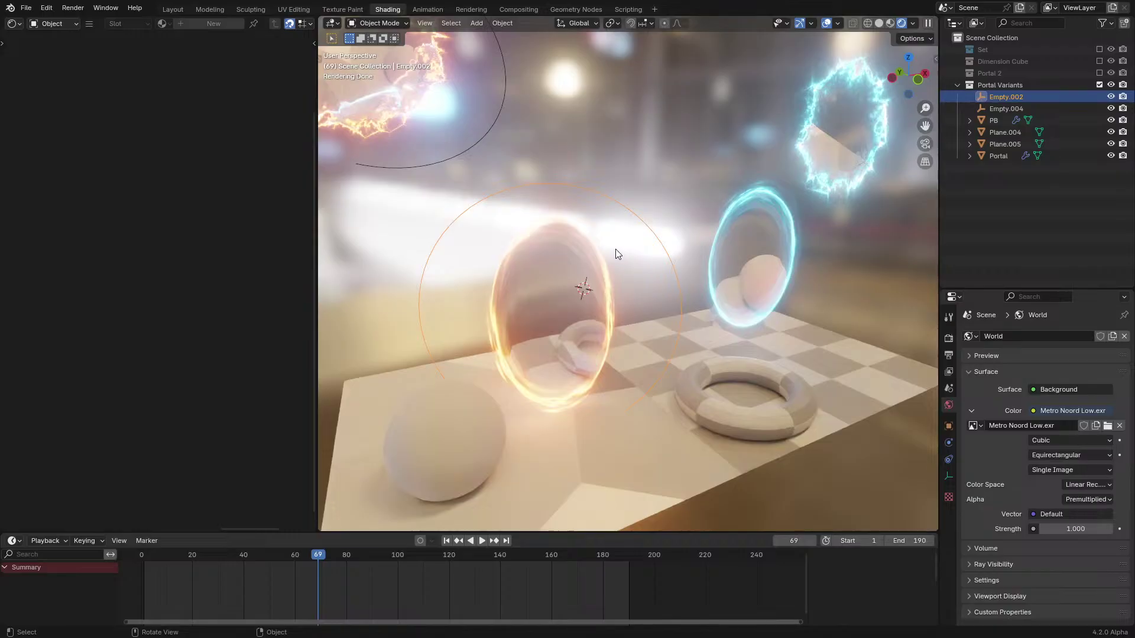
{"action": "middle_click_drag", "start_coordinate": [616, 249], "coordinate": [644, 285]}
{"action": "scroll", "coordinate": [644, 286], "scroll_direction": "up", "scroll_amount": 2}
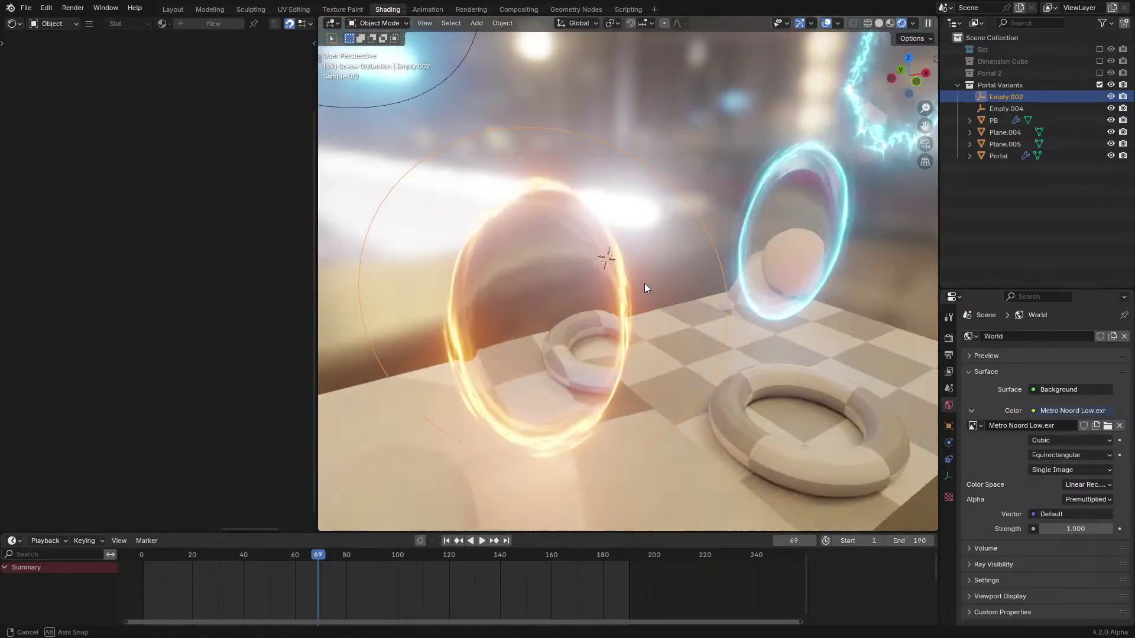
{"action": "key", "text": "space"}
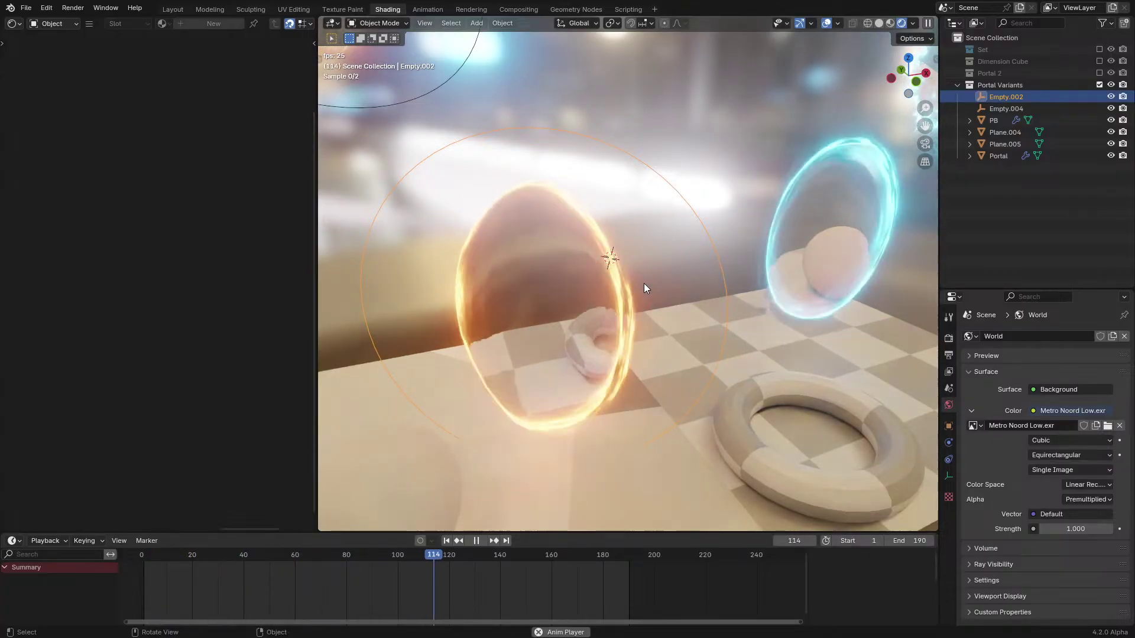
{"action": "left_click", "coordinate": [602, 289]}
{"action": "middle_click_drag", "start_coordinate": [630, 265], "coordinate": [714, 178]}
{"action": "left_click", "coordinate": [717, 177]}
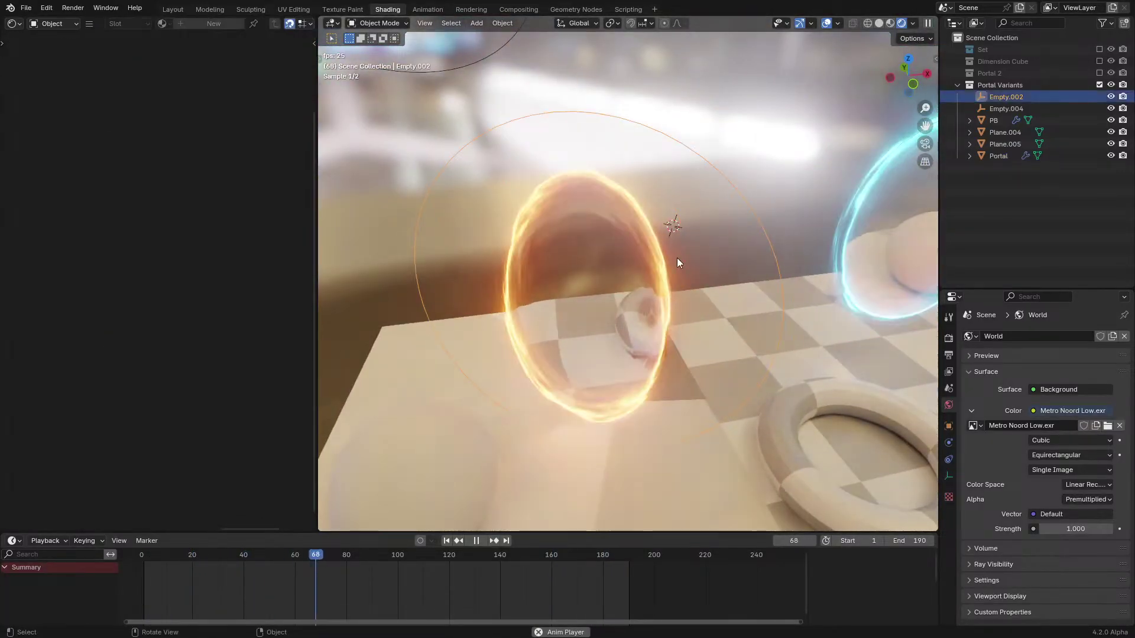
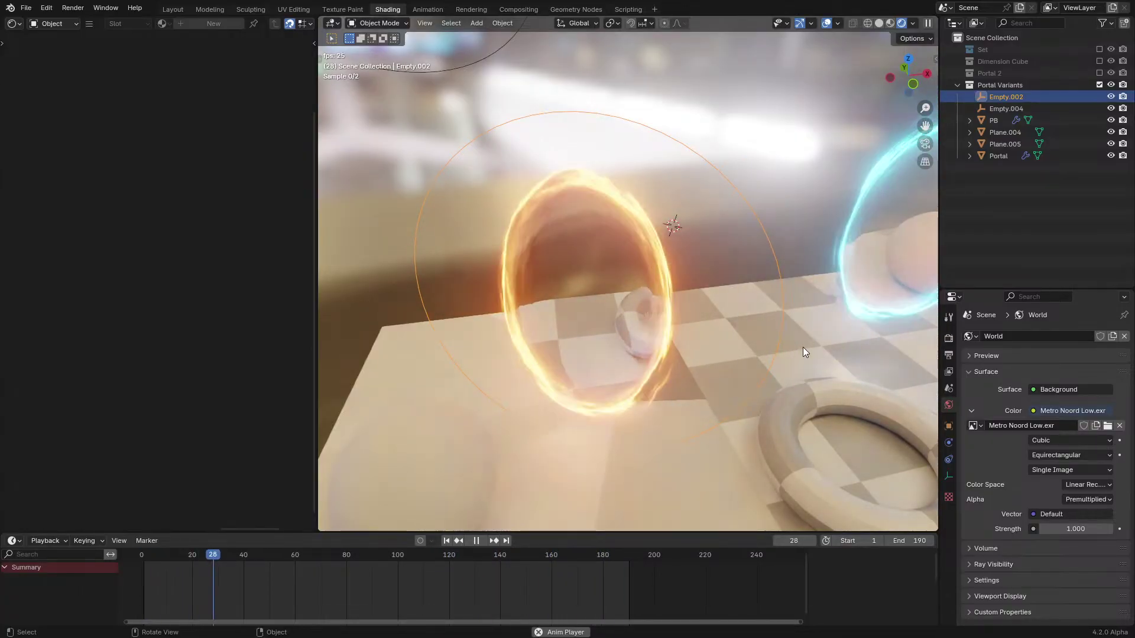
{"action": "middle_click_drag", "start_coordinate": [625, 314], "coordinate": [658, 285]}
Select the Portal object and examine both of its oval portals with the animation paused and playing
{"action": "left_click", "coordinate": [674, 236]}
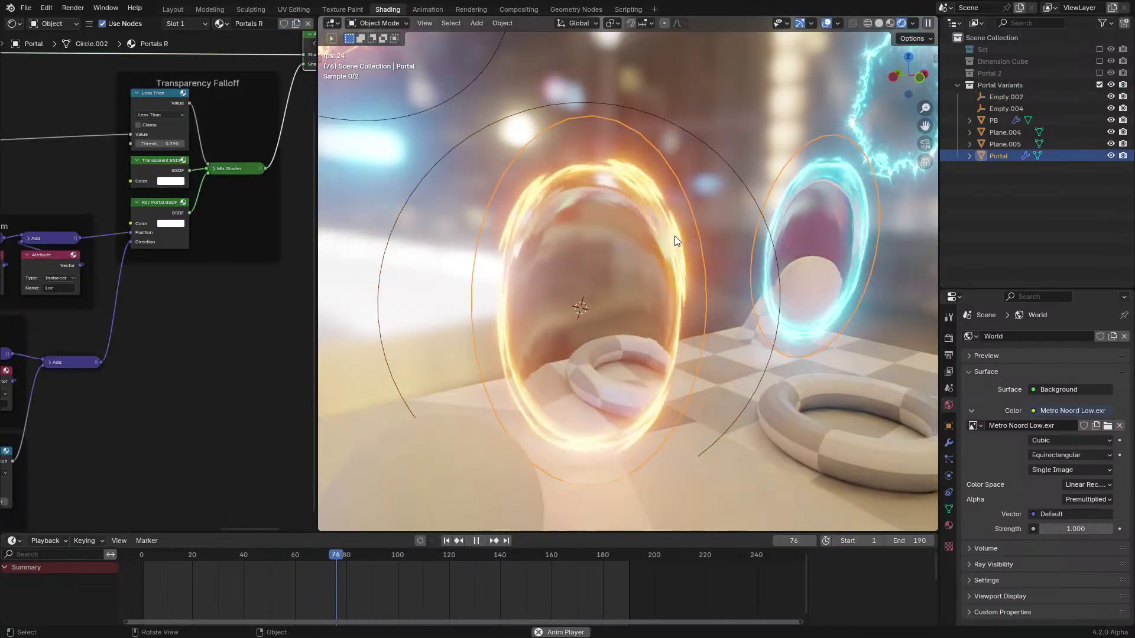
{"action": "key", "text": "space"}
{"action": "middle_click_drag", "start_coordinate": [711, 275], "coordinate": [697, 284]}
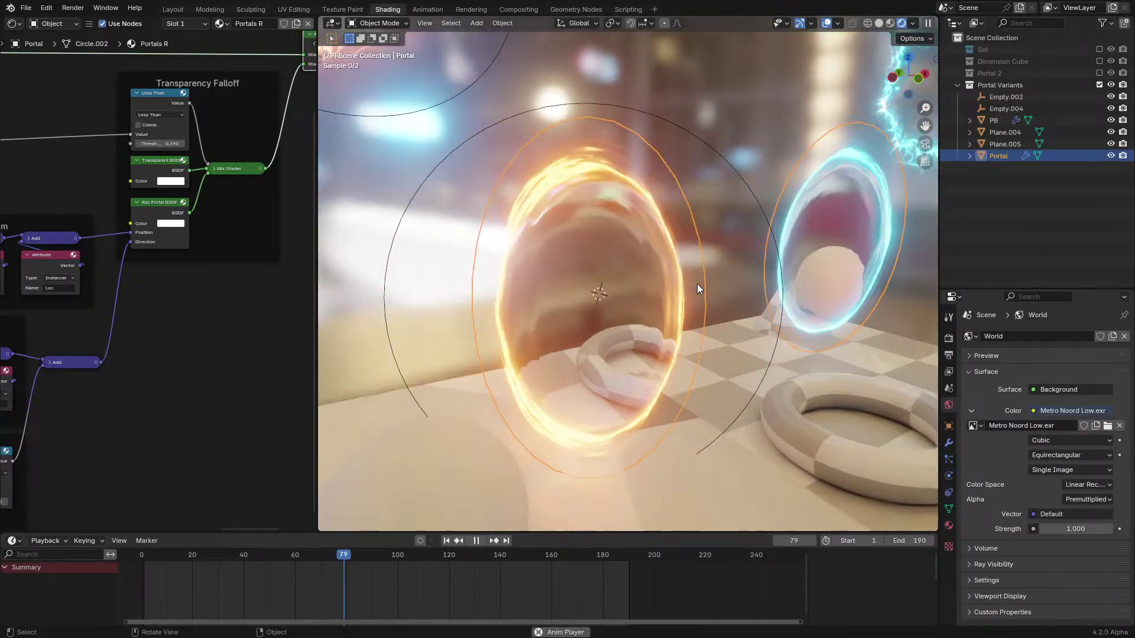
{"action": "key", "text": "space"}
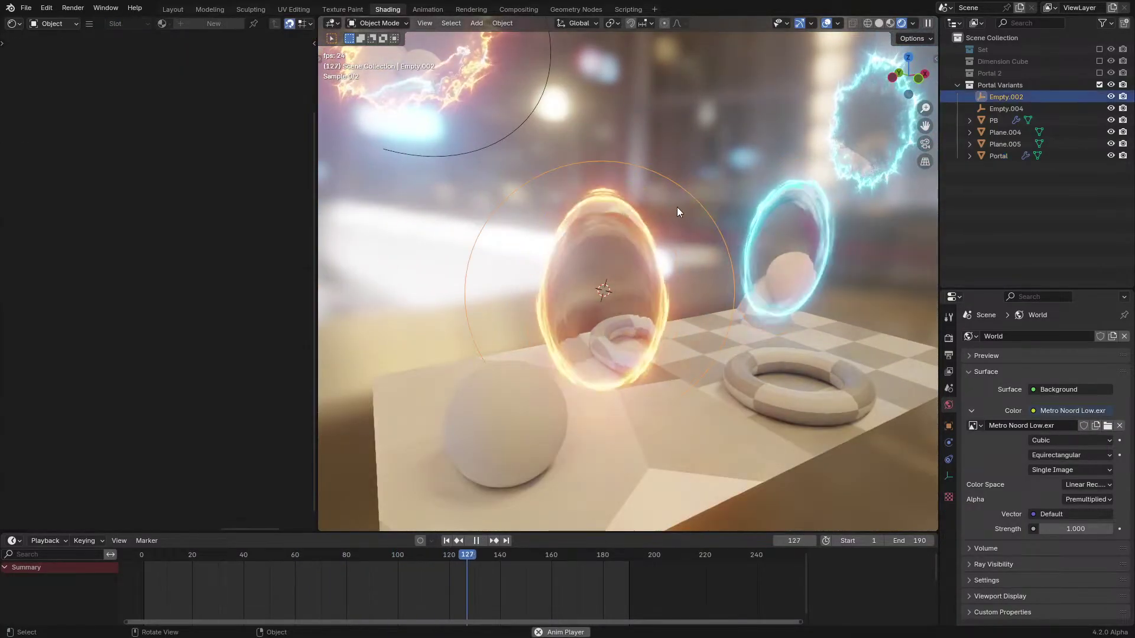
{"action": "scroll", "coordinate": [183, 357], "scroll_direction": "down", "scroll_amount": 2}
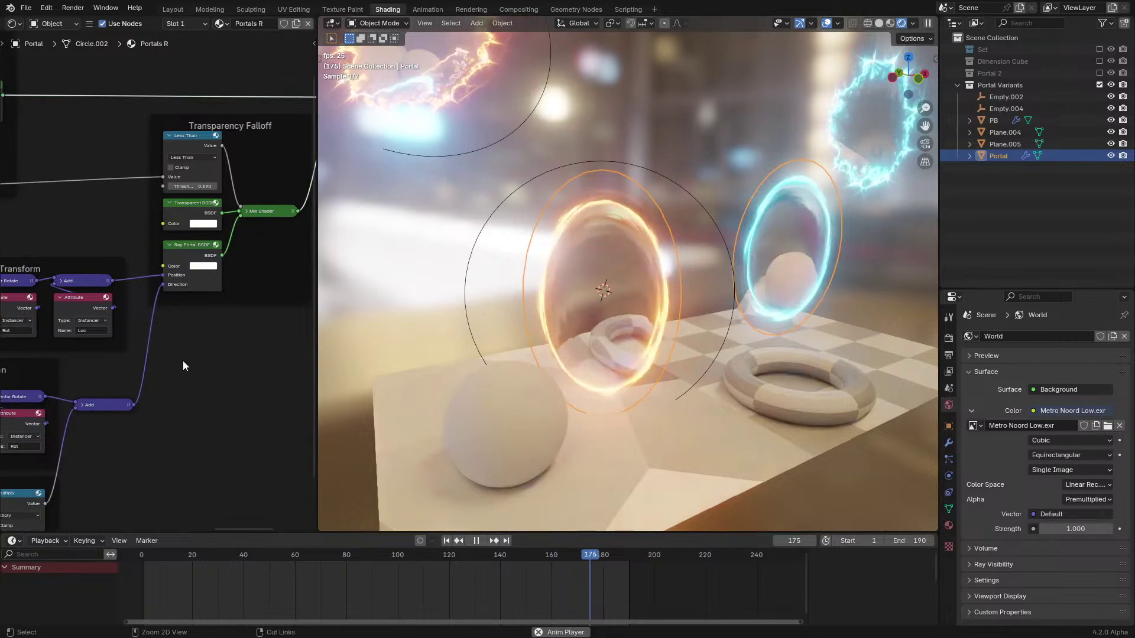
Examine the Portals R material's Portal Transform, View Direction, Emission and Transparency Falloff nodes in a maximized editor
{"action": "key", "text": "ctrl+space"}
{"action": "middle_click_drag", "start_coordinate": [182, 360], "coordinate": [329, 292]}
{"action": "scroll", "coordinate": [312, 292], "scroll_direction": "up", "scroll_amount": 2}
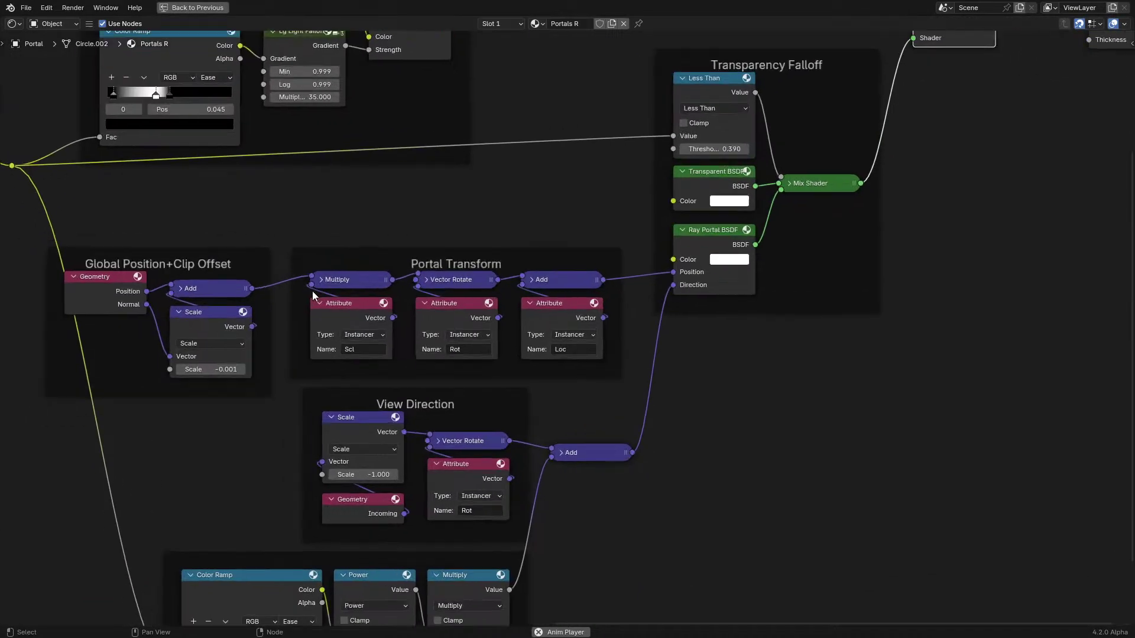
{"action": "scroll", "coordinate": [312, 291], "scroll_direction": "down", "scroll_amount": 1}
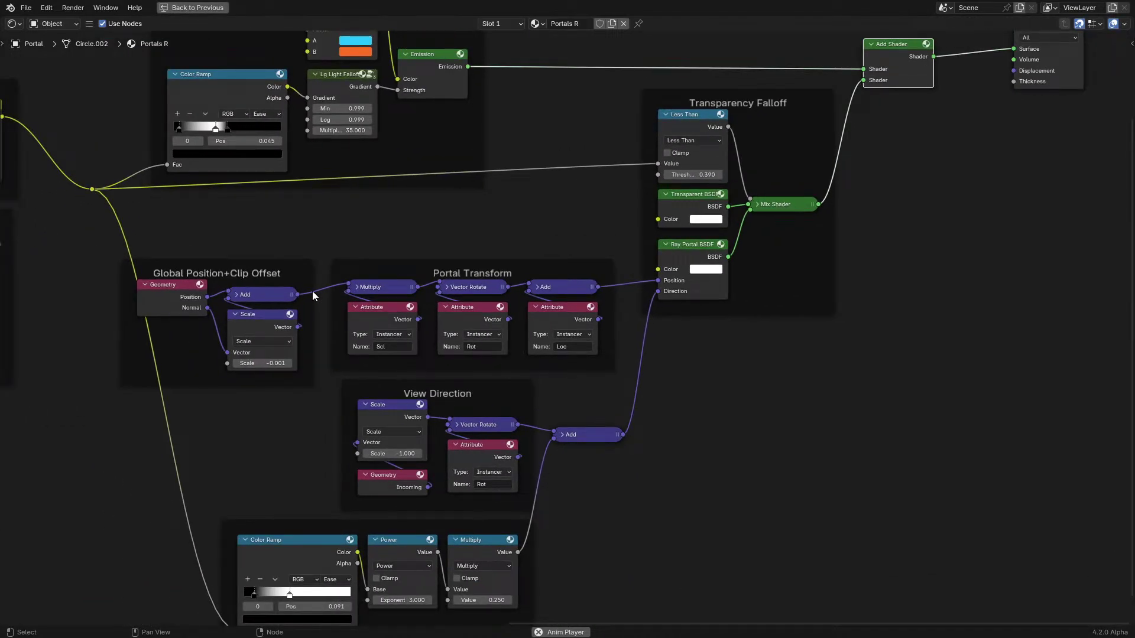
{"action": "middle_click_drag", "start_coordinate": [426, 256], "coordinate": [341, 359]}
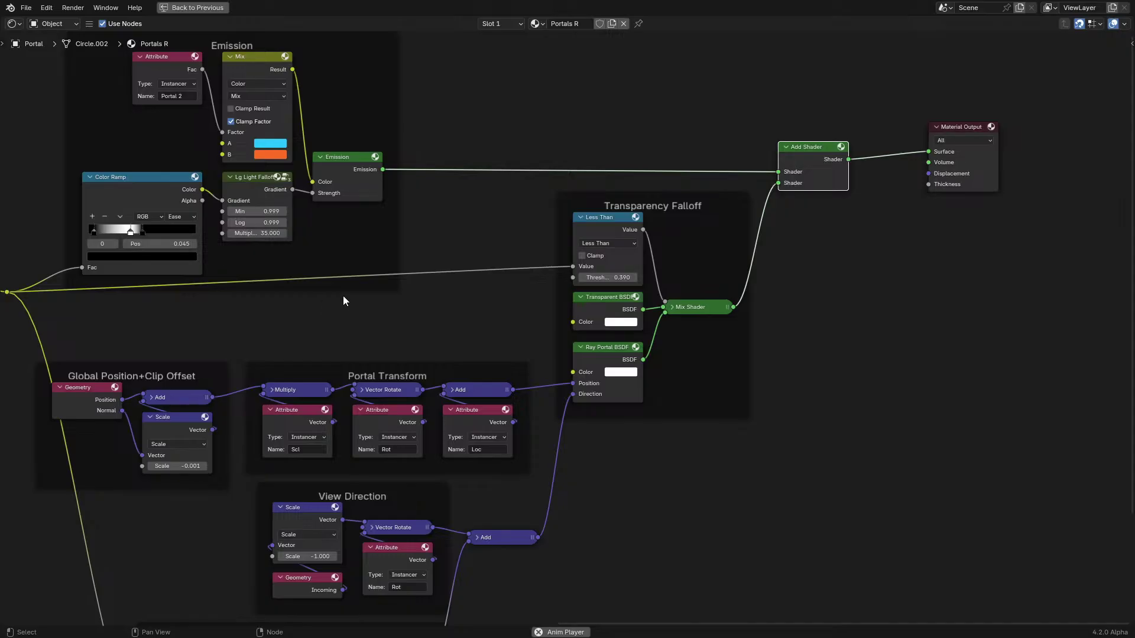
{"action": "key", "text": "ctrl+space"}
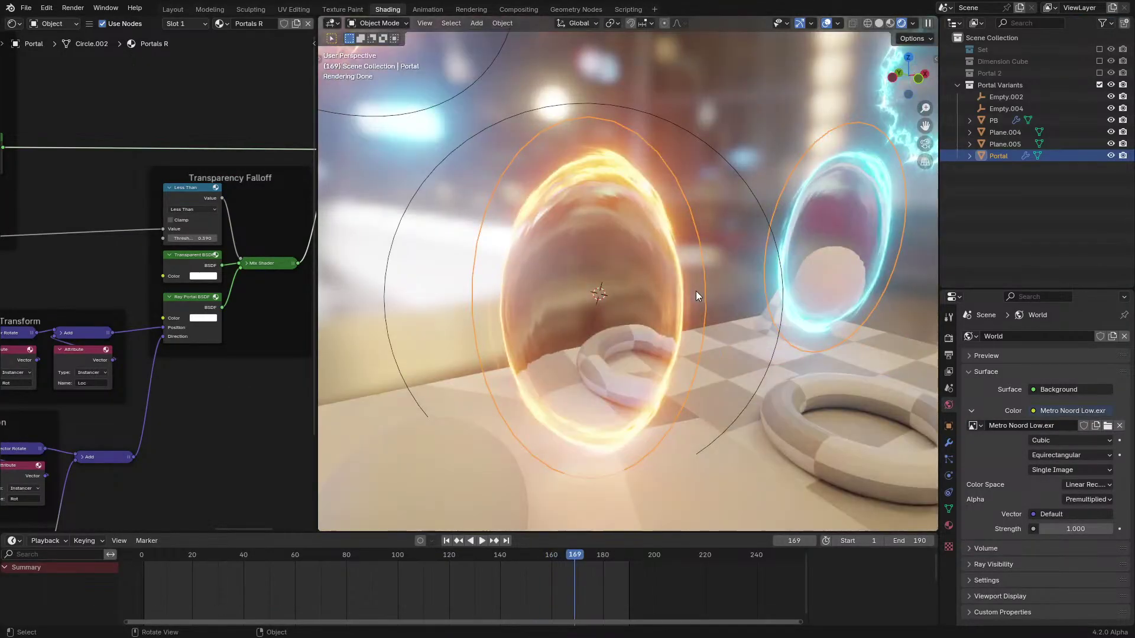
Play the animation and delete all of the Portal object's oval mesh in Edit Mode
{"action": "key", "text": "space"}
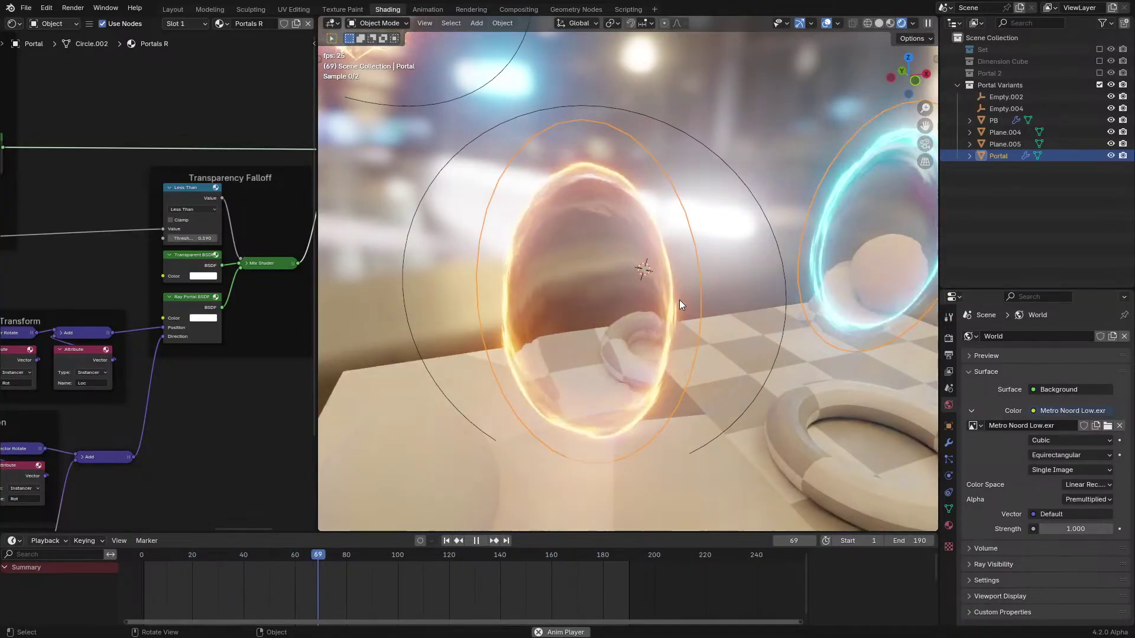
{"action": "scroll", "coordinate": [601, 286], "scroll_direction": "down", "scroll_amount": 2}
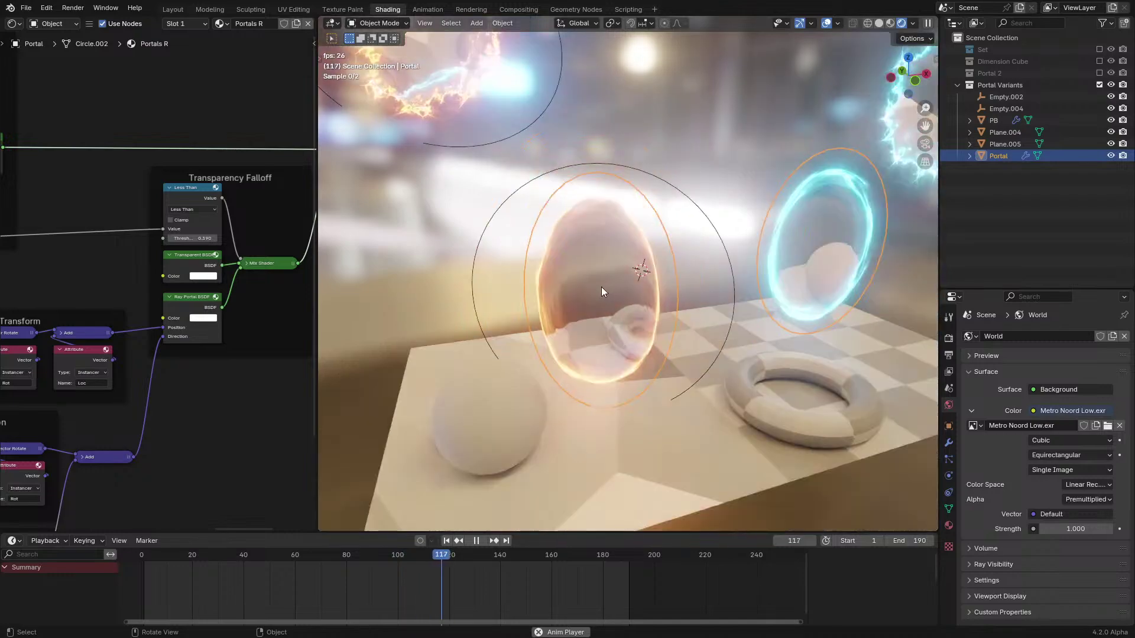
{"action": "key", "text": "Tab"}
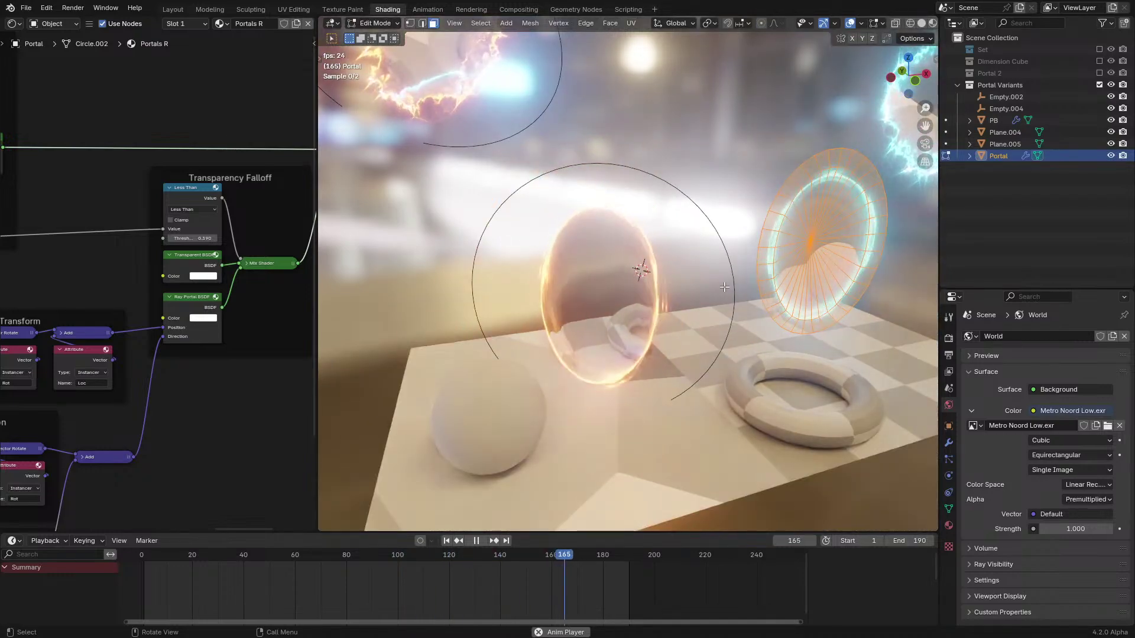
{"action": "key", "text": "x"}
{"action": "left_click", "coordinate": [733, 190]}
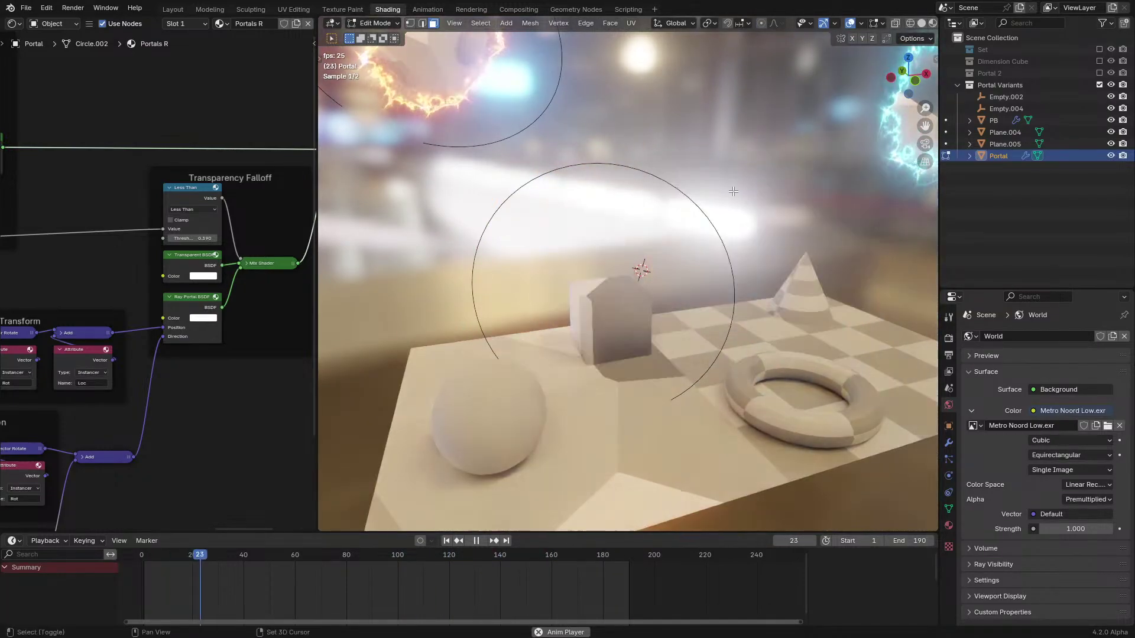
Add a cube to the empty Portal mesh, move it over the striped cone and scale it up to about 1.2 times
{"action": "key", "text": "shift+a"}
{"action": "left_click", "coordinate": [701, 198]}
{"action": "key", "text": "g"}
{"action": "left_click", "coordinate": [852, 340]}
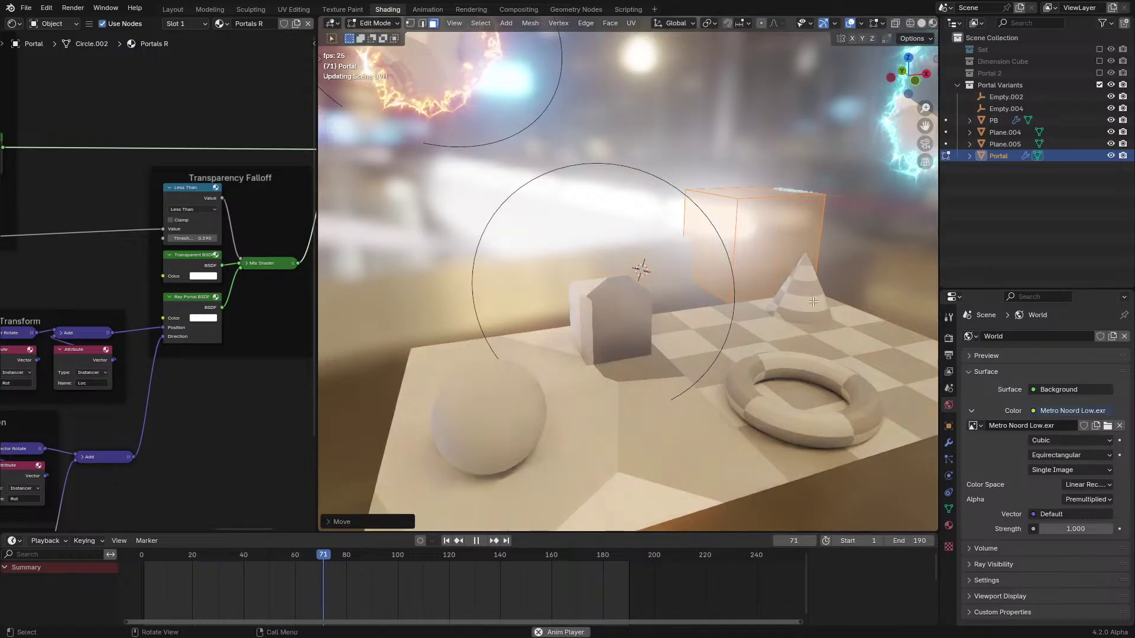
{"action": "key", "text": "s"}
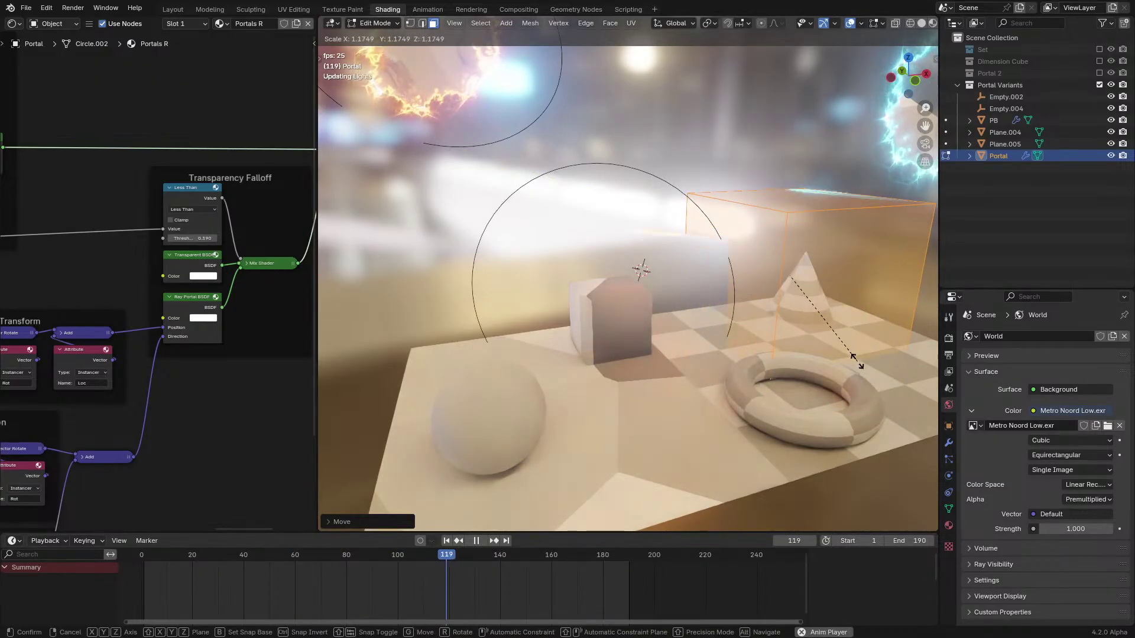
{"action": "left_click", "coordinate": [861, 367]}
{"action": "key", "text": "Tab"}
{"action": "middle_click_drag", "start_coordinate": [810, 365], "coordinate": [821, 370]}
{"action": "key", "text": "space"}
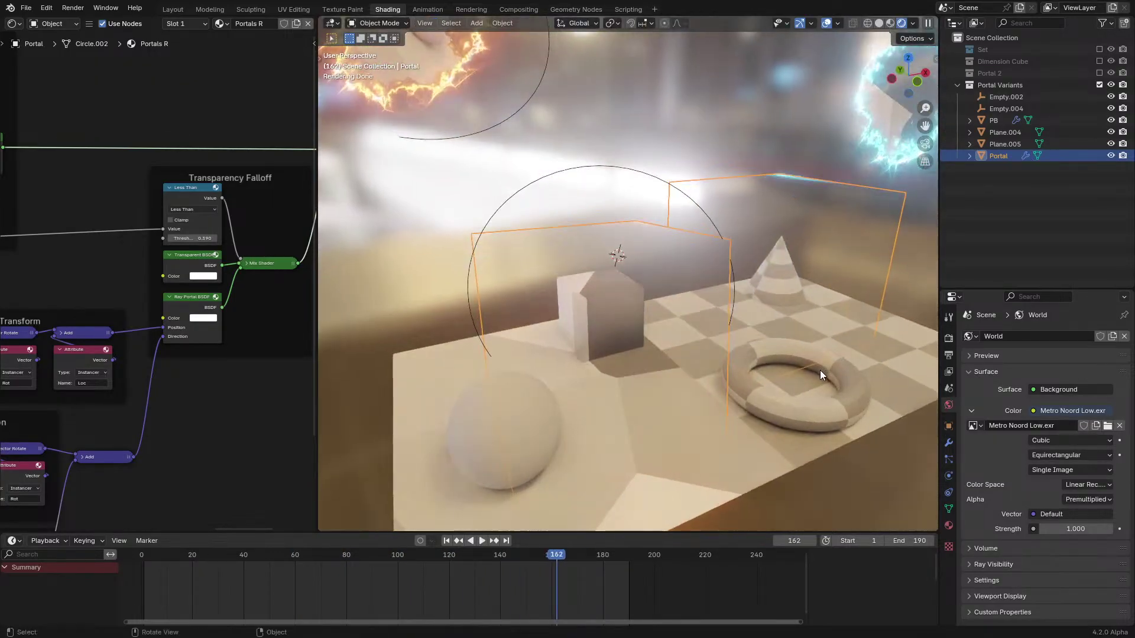
Center the cube on the Portal's origin by setting its local median X, Y and Z to 0 m, and scale it down
{"action": "key", "text": "Tab"}
{"action": "key", "text": "n"}
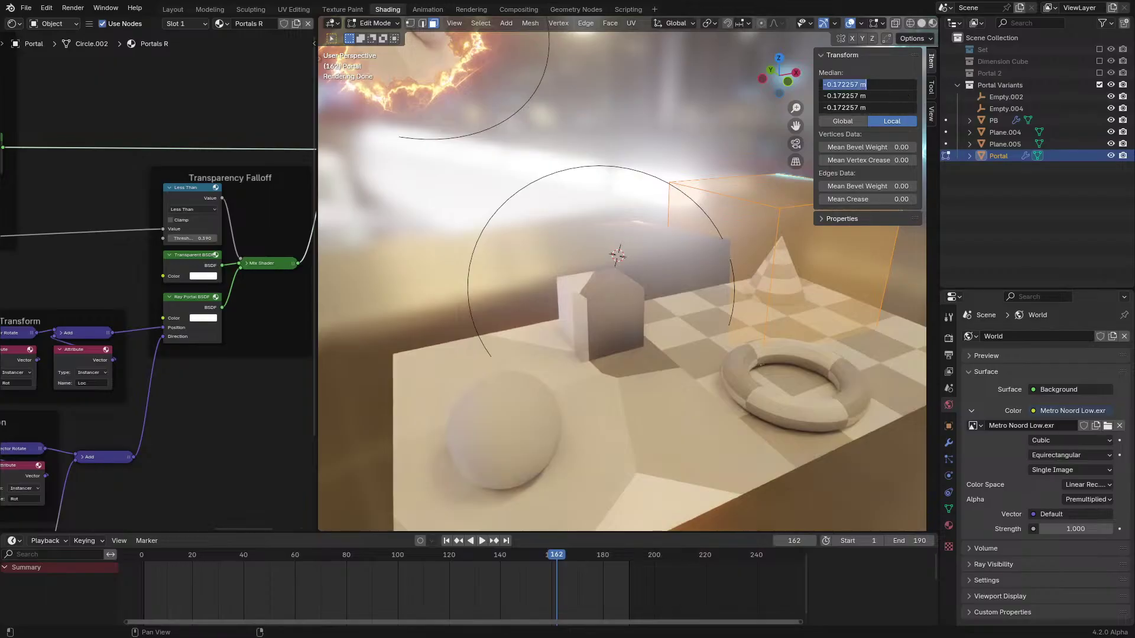
{"action": "key", "text": "Return"}
{"action": "key", "text": "s"}
{"action": "left_click", "coordinate": [831, 327]}
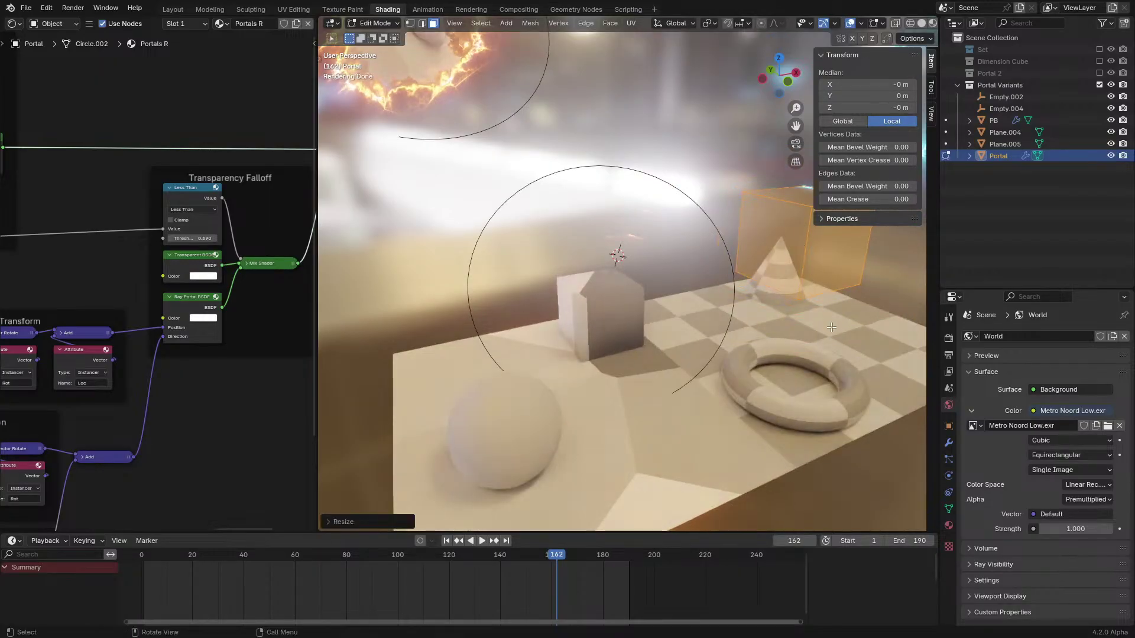
{"action": "key", "text": "n"}
Leave Edit Mode, play the animation and examine the two cube-shaped portals from above
{"action": "key", "text": "Tab"}
{"action": "key", "text": "space"}
{"action": "middle_click_drag", "start_coordinate": [795, 304], "coordinate": [776, 324]}
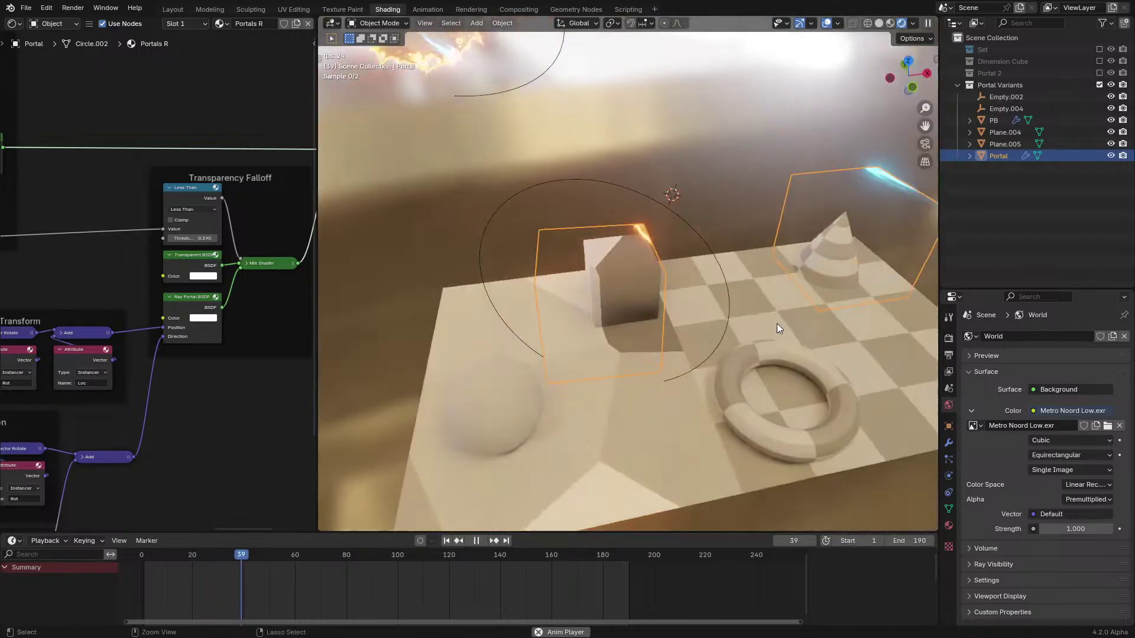
Move the cube's small UV layout to the image's lower-left corner and view the portals rendered in the Layout workspace
{"action": "left_click", "coordinate": [949, 525]}
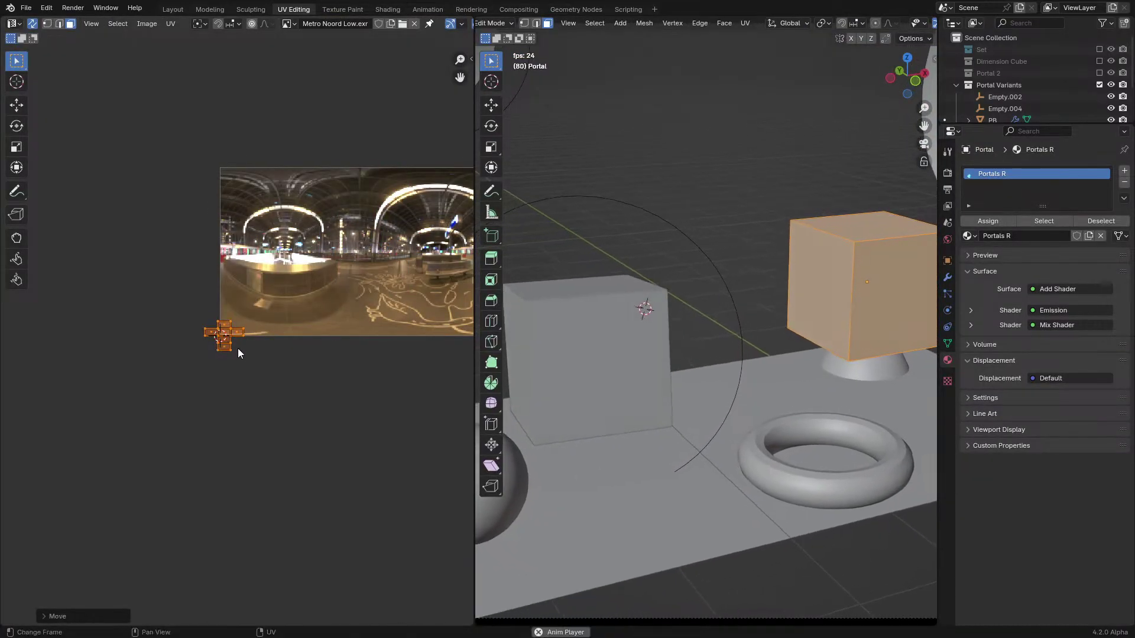
{"action": "left_click", "coordinate": [229, 353]}
{"action": "left_click", "coordinate": [172, 9]}
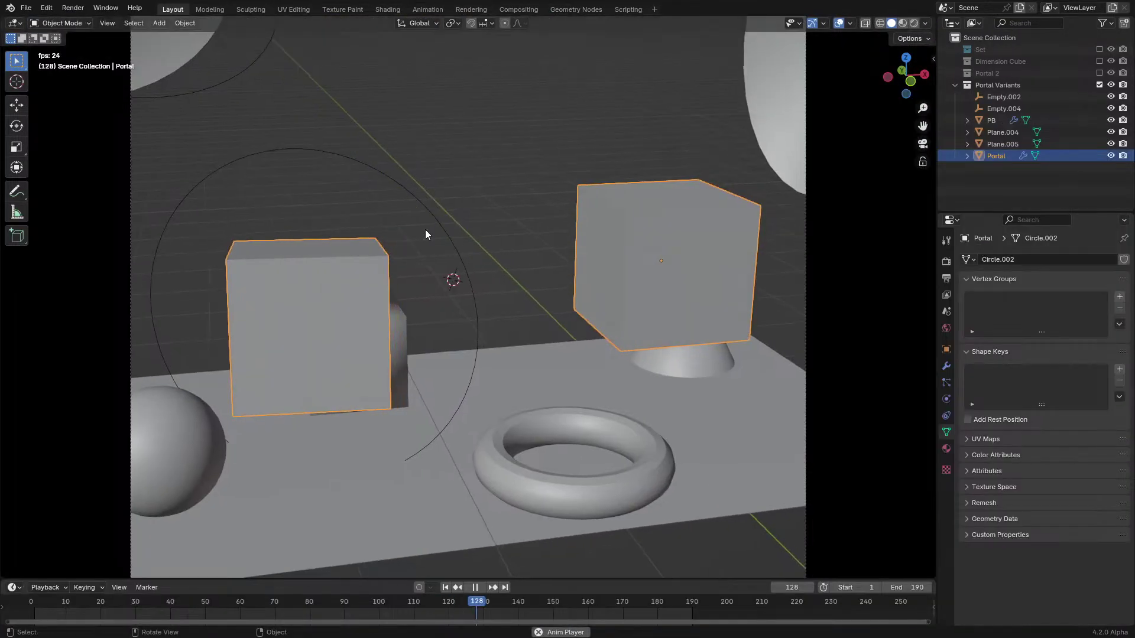
{"action": "middle_click_drag", "start_coordinate": [511, 261], "coordinate": [580, 248]}
Move the Portal object's cube mesh about 0.74 m along the global Y axis in Edit Mode, and return to Object Mode
{"action": "left_click", "coordinate": [576, 200]}
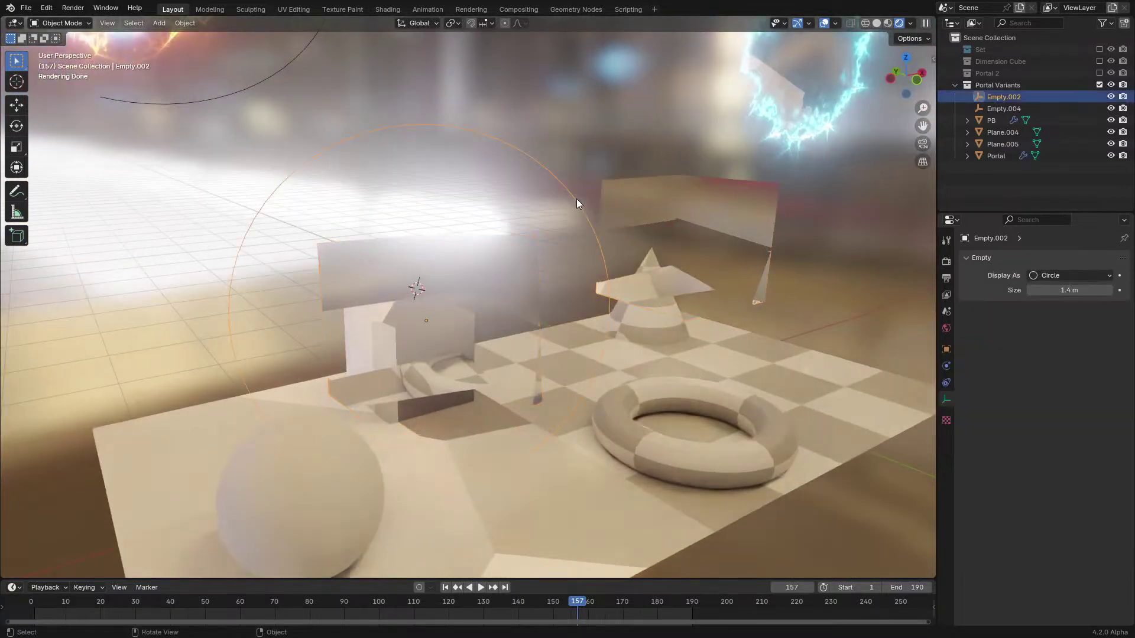
{"action": "left_click", "coordinate": [698, 295]}
{"action": "key", "text": "Tab"}
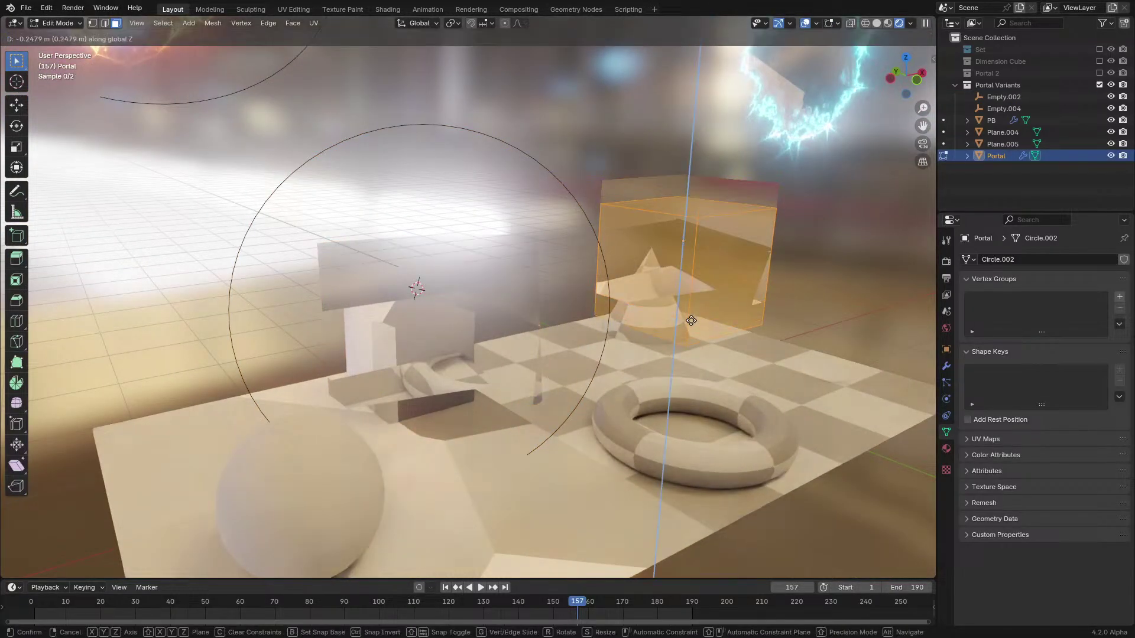
{"action": "key", "text": "g"}
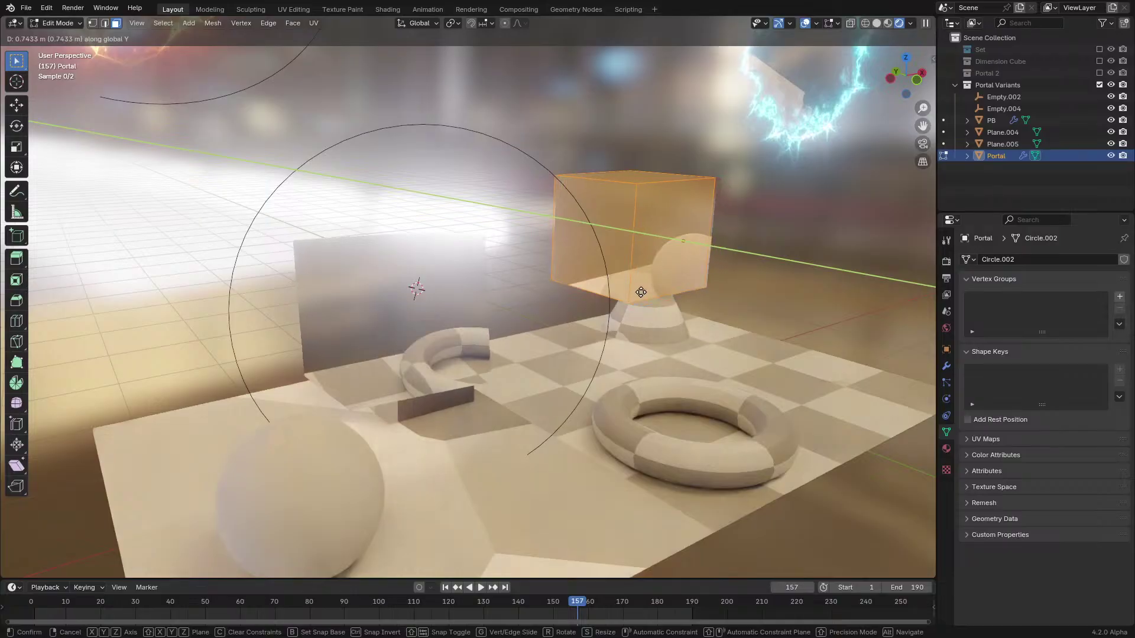
{"action": "left_click", "coordinate": [641, 292]}
{"action": "middle_click_drag", "start_coordinate": [676, 289], "coordinate": [656, 293]}
{"action": "key", "text": "Tab"}
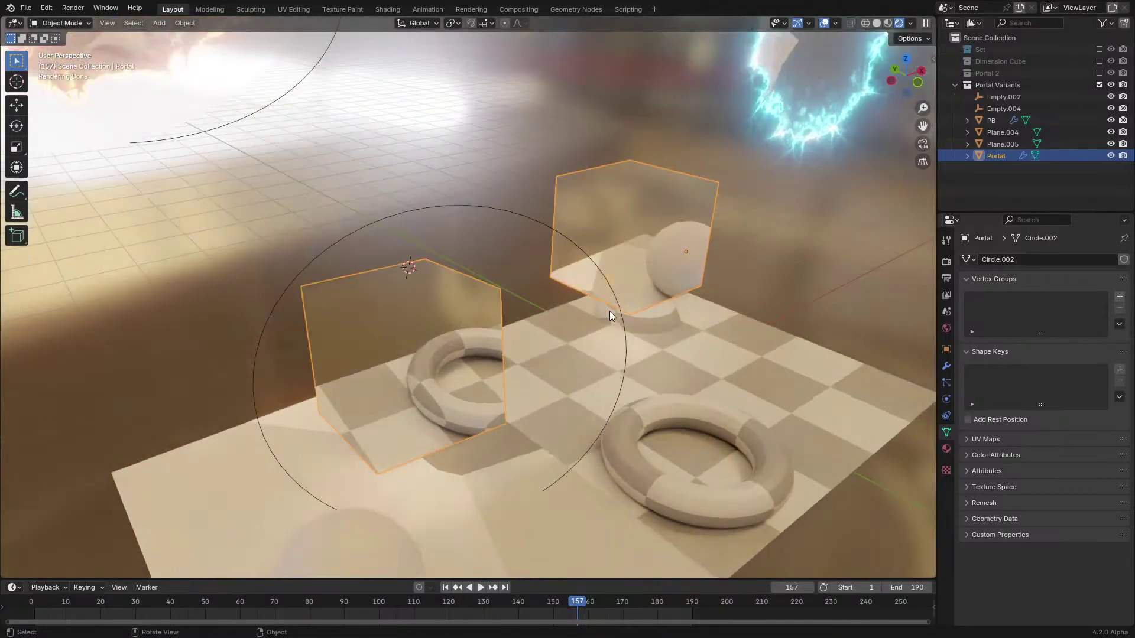
Lower the Portal object along the global Z axis
{"action": "key", "text": "g"}
{"action": "key", "text": "z"}
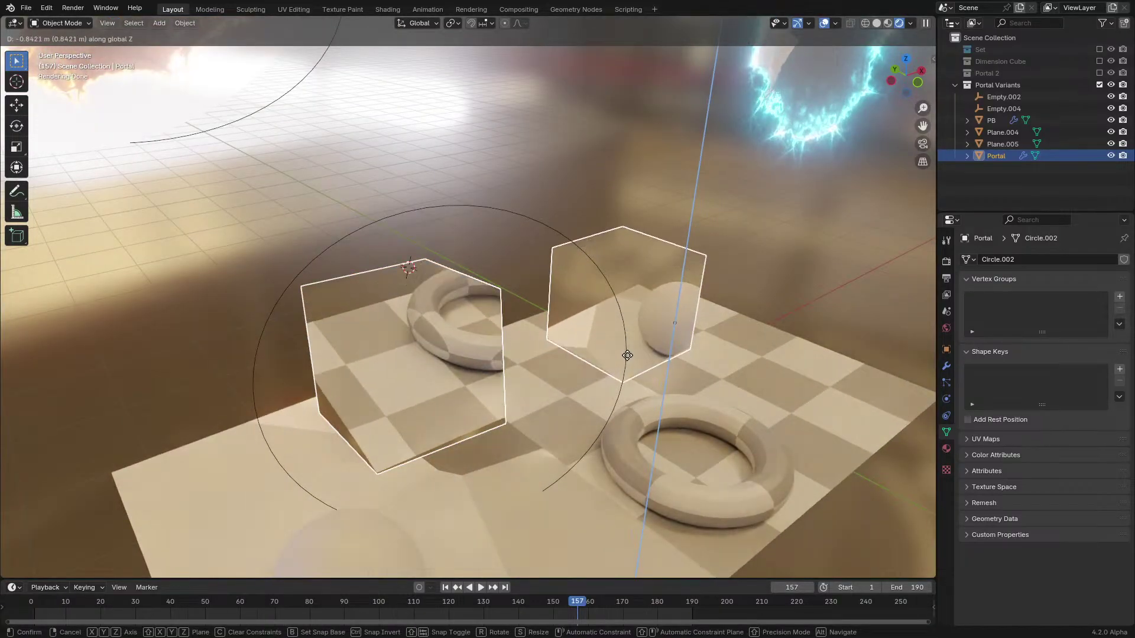
{"action": "left_click", "coordinate": [632, 348]}
{"action": "middle_click_drag", "start_coordinate": [638, 344], "coordinate": [646, 332]}
{"action": "left_click", "coordinate": [644, 342]}
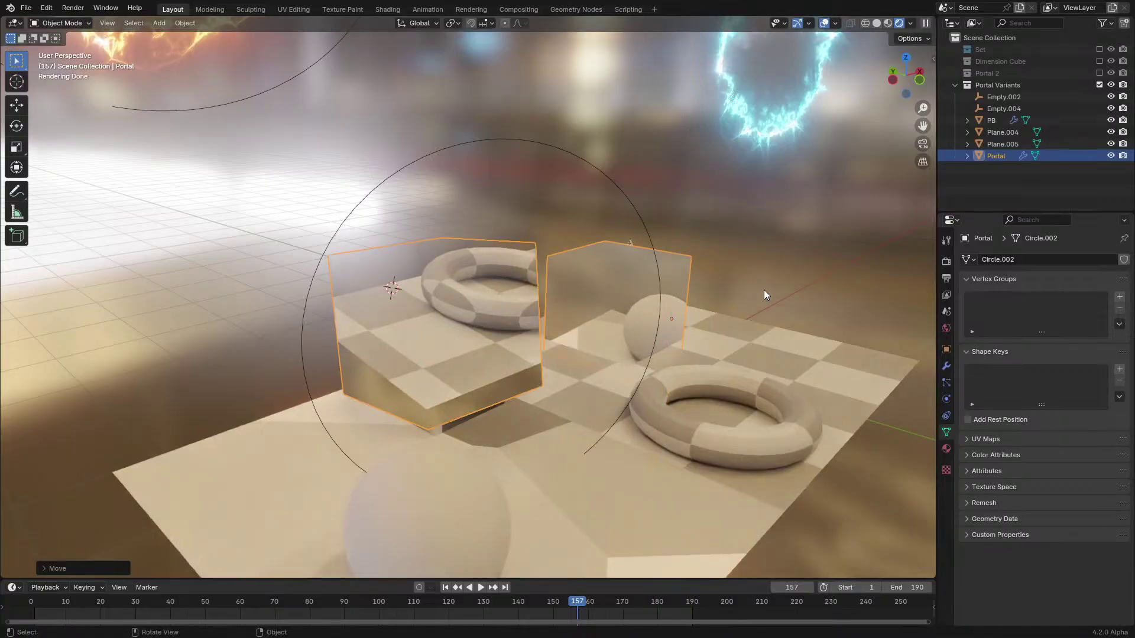
{"action": "left_click", "coordinate": [763, 290]}
{"action": "middle_click_drag", "start_coordinate": [706, 306], "coordinate": [644, 349]}
{"action": "scroll", "coordinate": [681, 296], "scroll_direction": "up", "scroll_amount": 2}
{"action": "left_click", "coordinate": [515, 325], "text": "shift"}
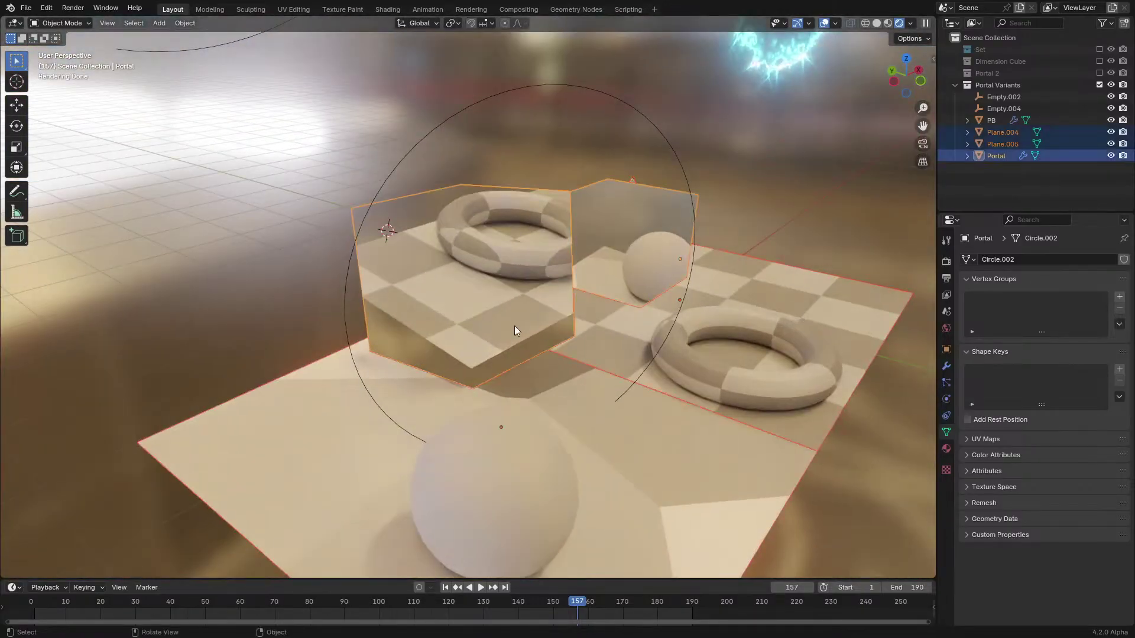
{"action": "key", "text": "g"}
{"action": "right_click", "coordinate": [538, 328]}
Select Empty.002 and try stretching it along the global Y axis, then horizontally with the global Z axis locked
{"action": "left_click", "coordinate": [614, 100]}
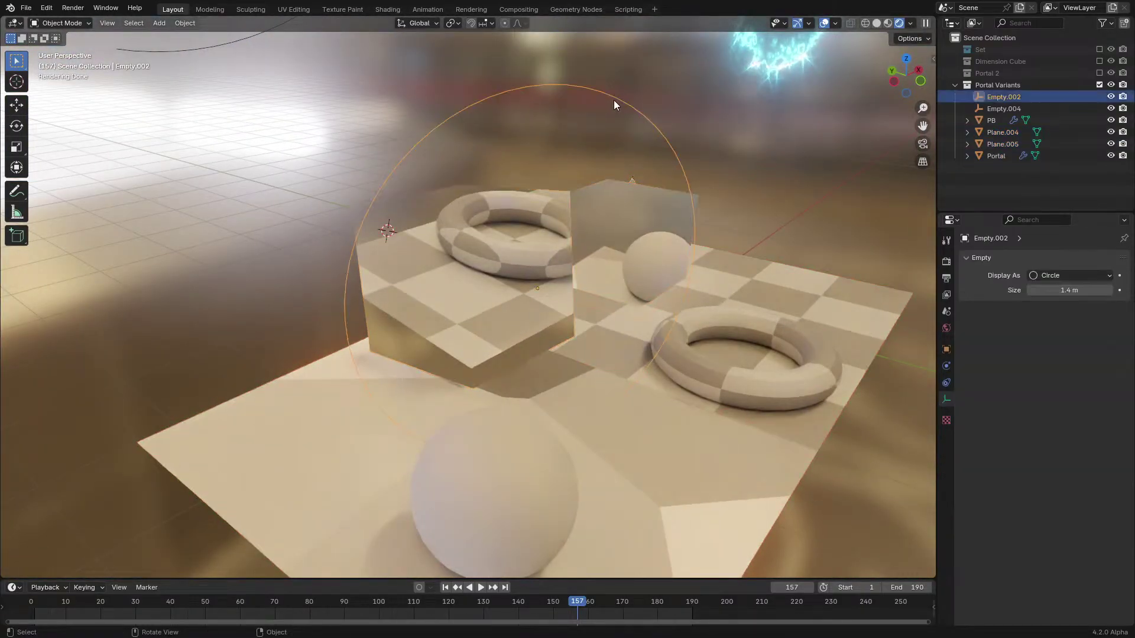
{"action": "key", "text": "s"}
{"action": "key", "text": "x"}
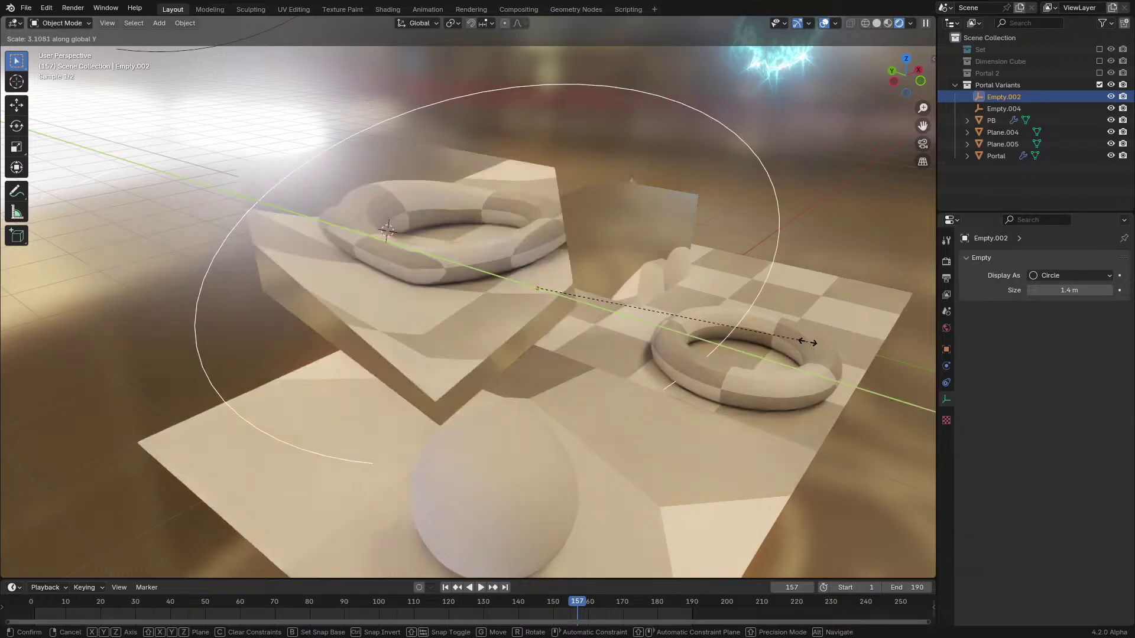
{"action": "left_click", "coordinate": [23, 391]}
{"action": "middle_click_drag", "start_coordinate": [23, 391], "coordinate": [199, 380]}
{"action": "key", "text": "s"}
{"action": "key", "text": "shift+z"}
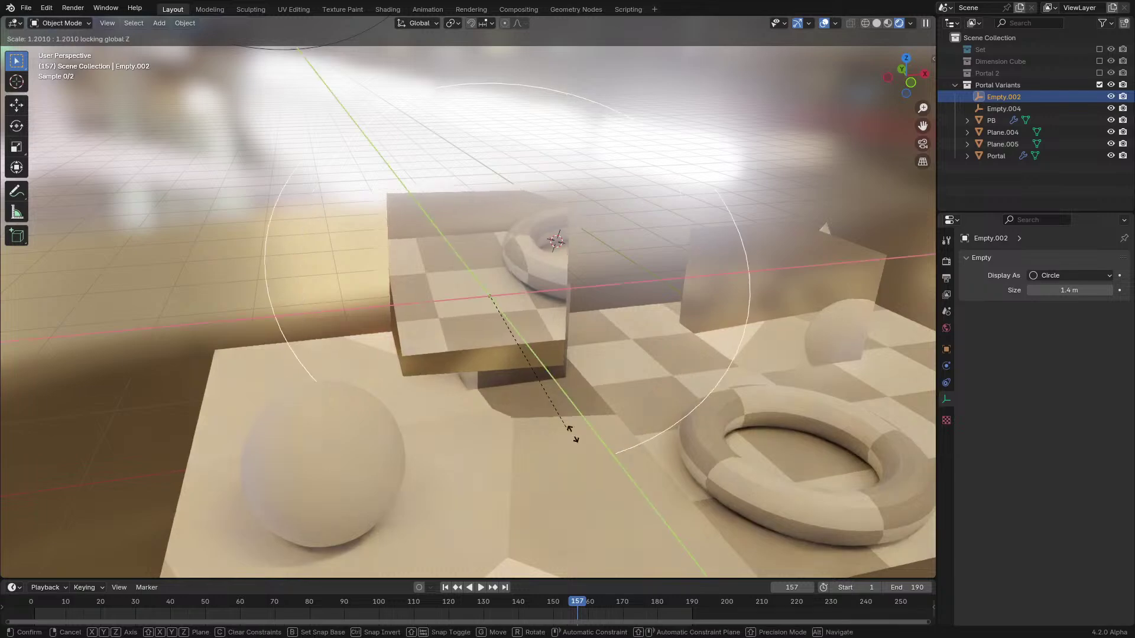
{"action": "left_click", "coordinate": [818, 492]}
Try stretching Empty.002 along the global X axis
{"action": "middle_click_drag", "start_coordinate": [818, 492], "coordinate": [584, 395]}
{"action": "key", "text": "s"}
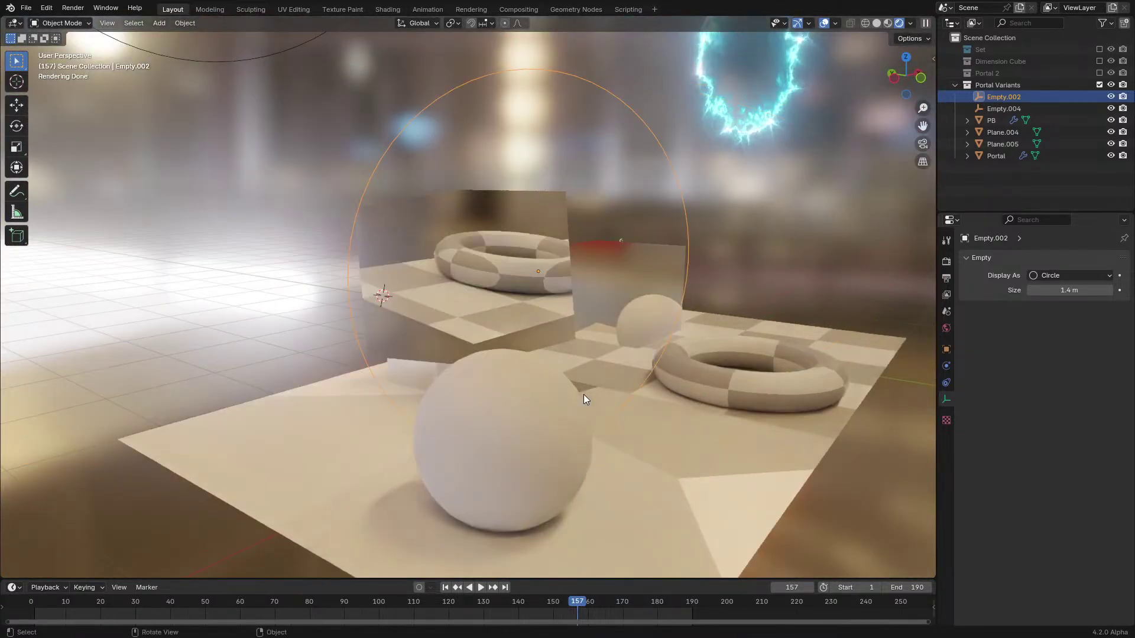
{"action": "key", "text": "x"}
{"action": "left_click", "coordinate": [82, 410]}
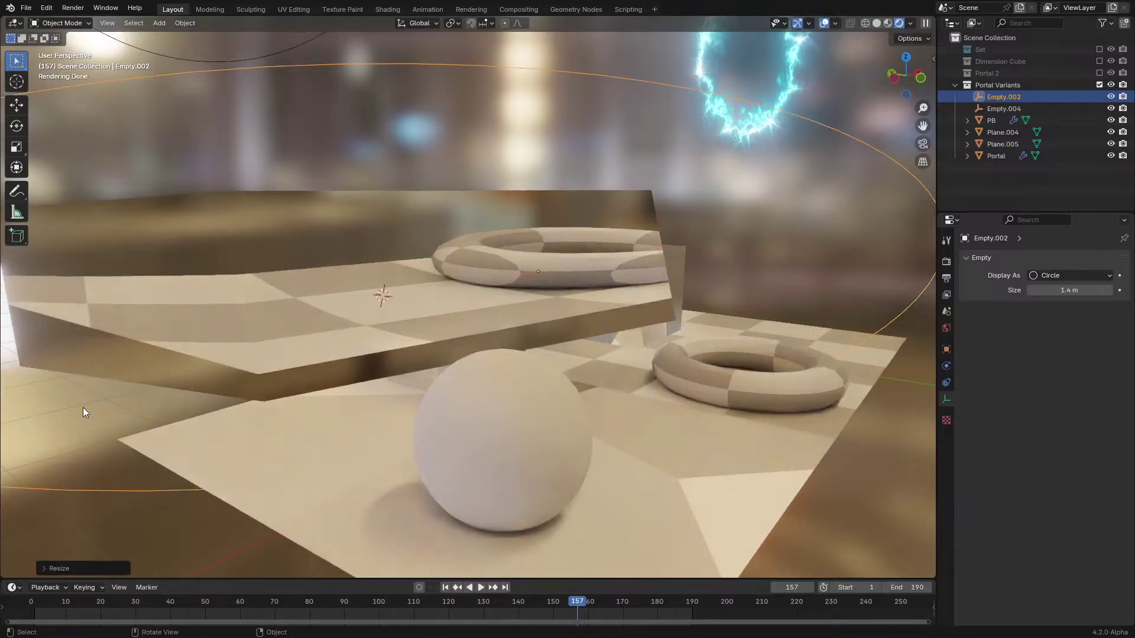
{"action": "middle_click_drag", "start_coordinate": [83, 407], "coordinate": [218, 451]}
{"action": "middle_click_drag", "start_coordinate": [338, 414], "coordinate": [429, 366]}
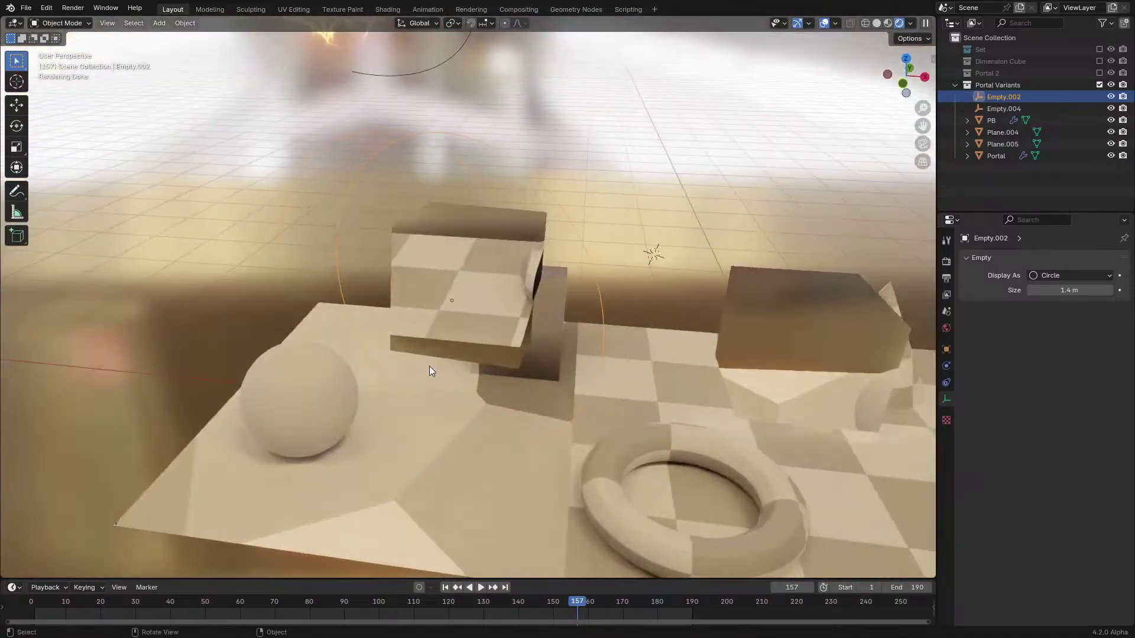
{"action": "scroll", "coordinate": [430, 366], "scroll_direction": "up", "scroll_amount": 2}
{"action": "key", "text": "s"}
{"action": "key", "text": "shift+z"}
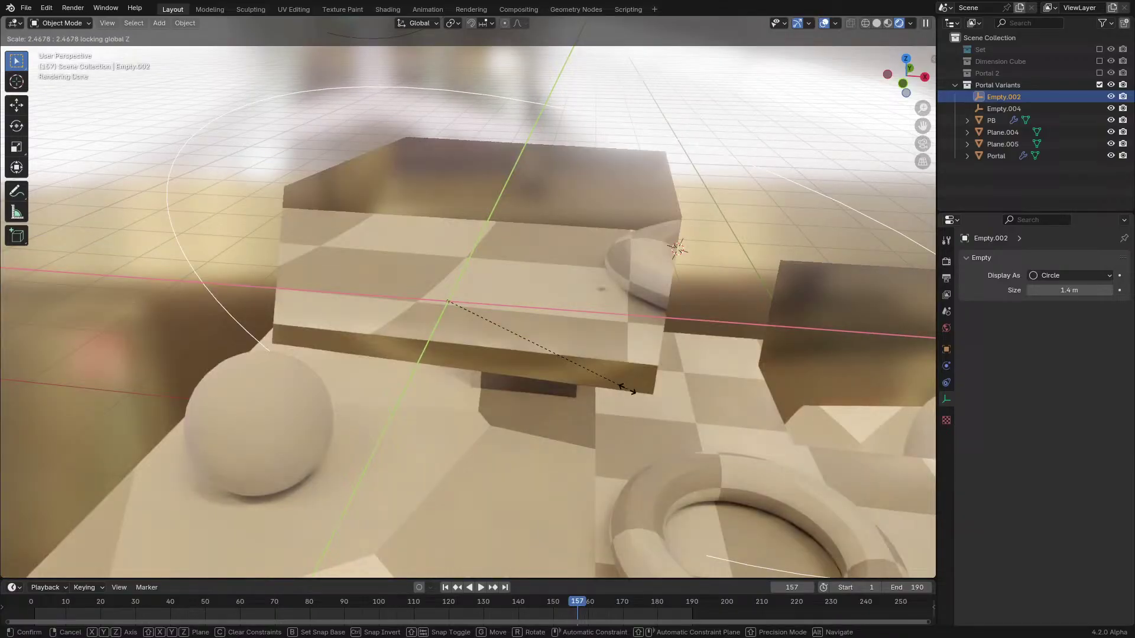
{"action": "right_click", "coordinate": [460, 363]}
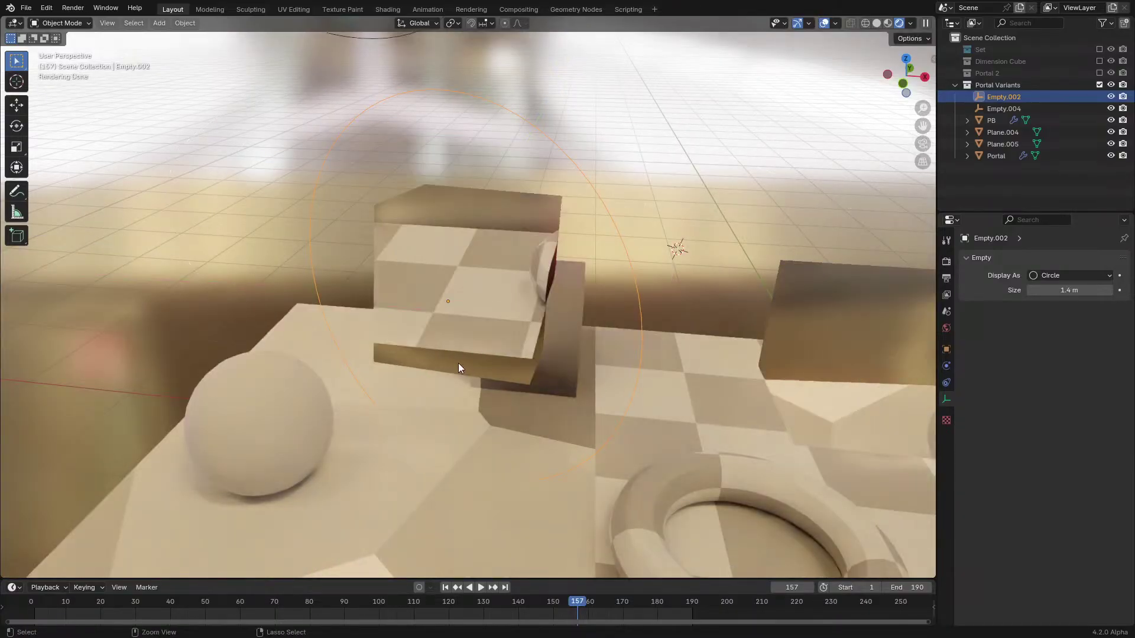
Scale Empty.002 up uniformly to roughly twice its size and move it along the global Z axis
{"action": "middle_click_drag", "start_coordinate": [458, 363], "coordinate": [444, 355]}
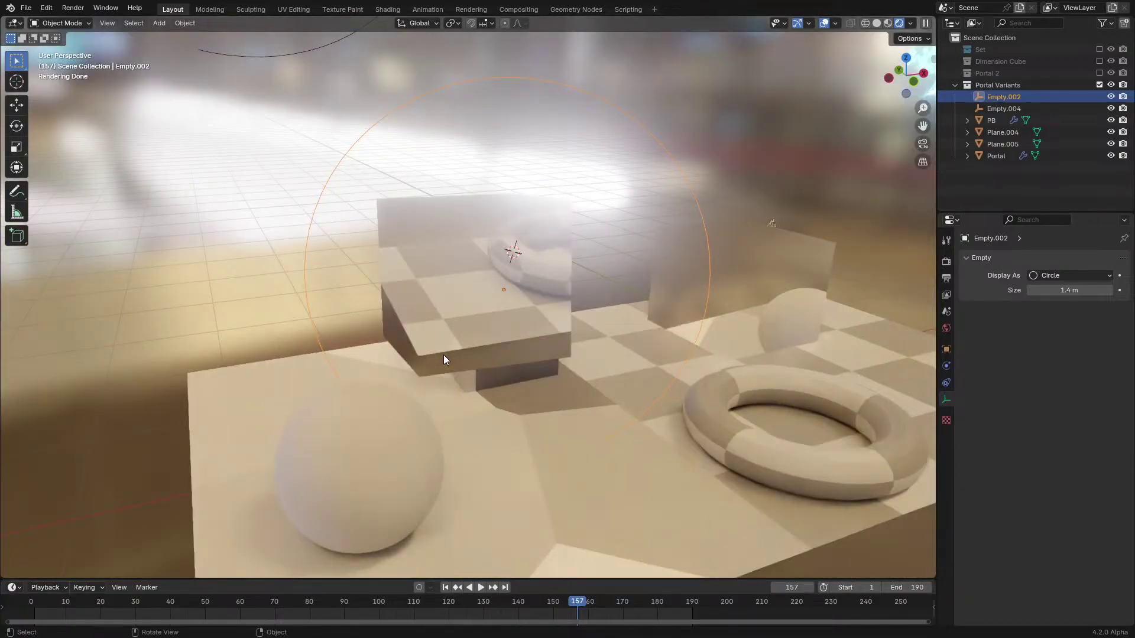
{"action": "scroll", "coordinate": [443, 357], "scroll_direction": "up", "scroll_amount": 3}
{"action": "middle_click_drag", "start_coordinate": [446, 357], "coordinate": [635, 355]}
{"action": "key", "text": "s"}
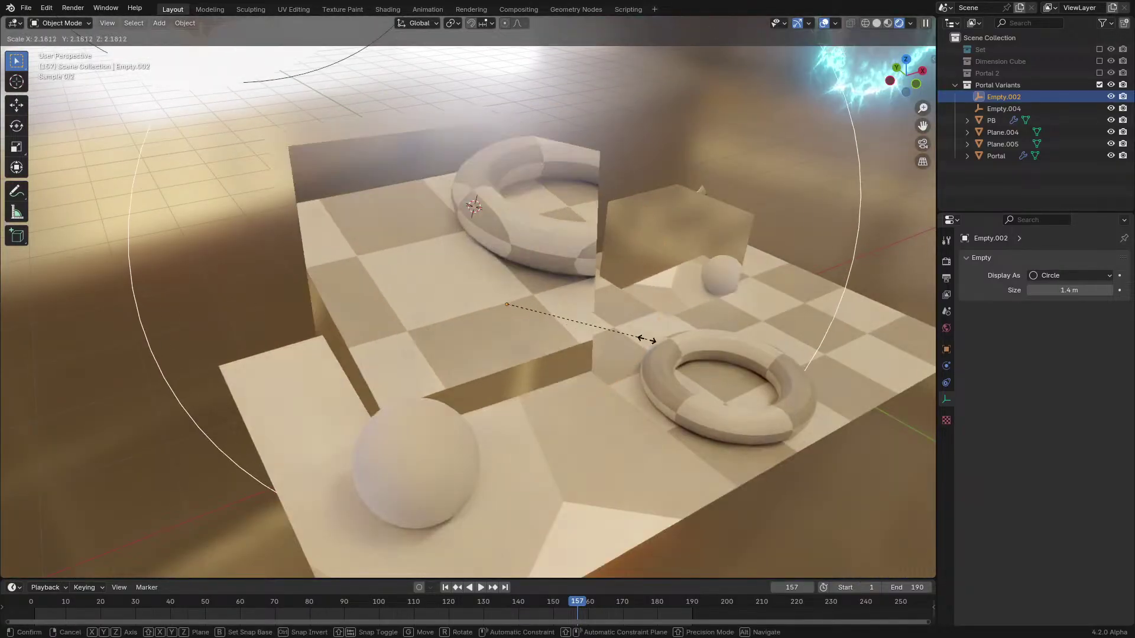
{"action": "left_click", "coordinate": [631, 321]}
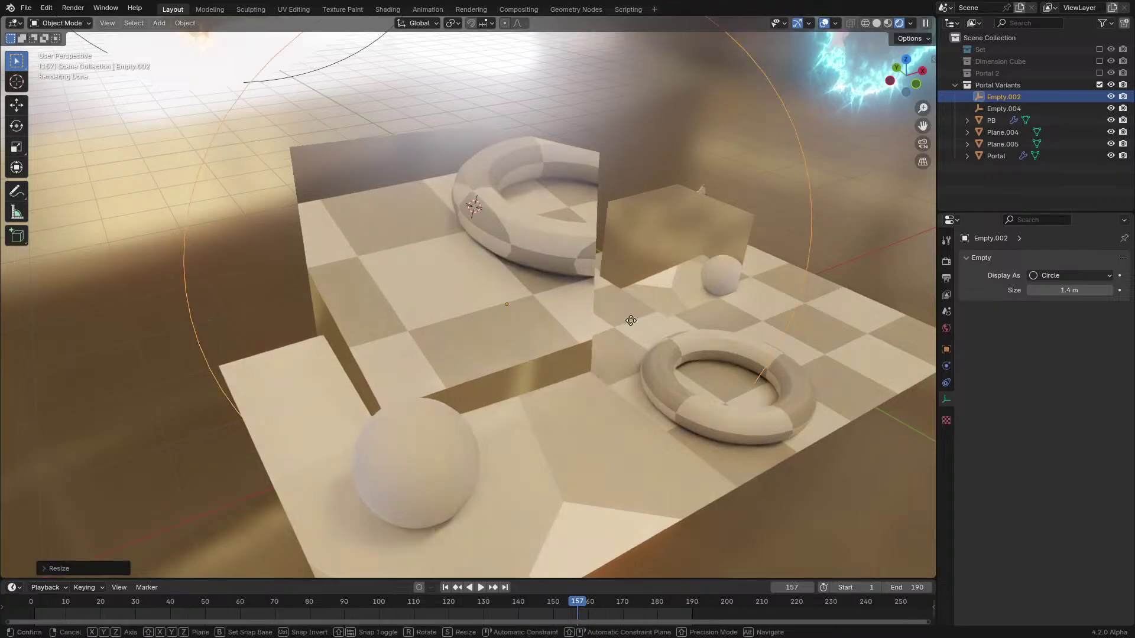
{"action": "key", "text": "z"}
{"action": "left_click", "coordinate": [616, 356]}
{"action": "middle_click_drag", "start_coordinate": [619, 342], "coordinate": [346, 382]}
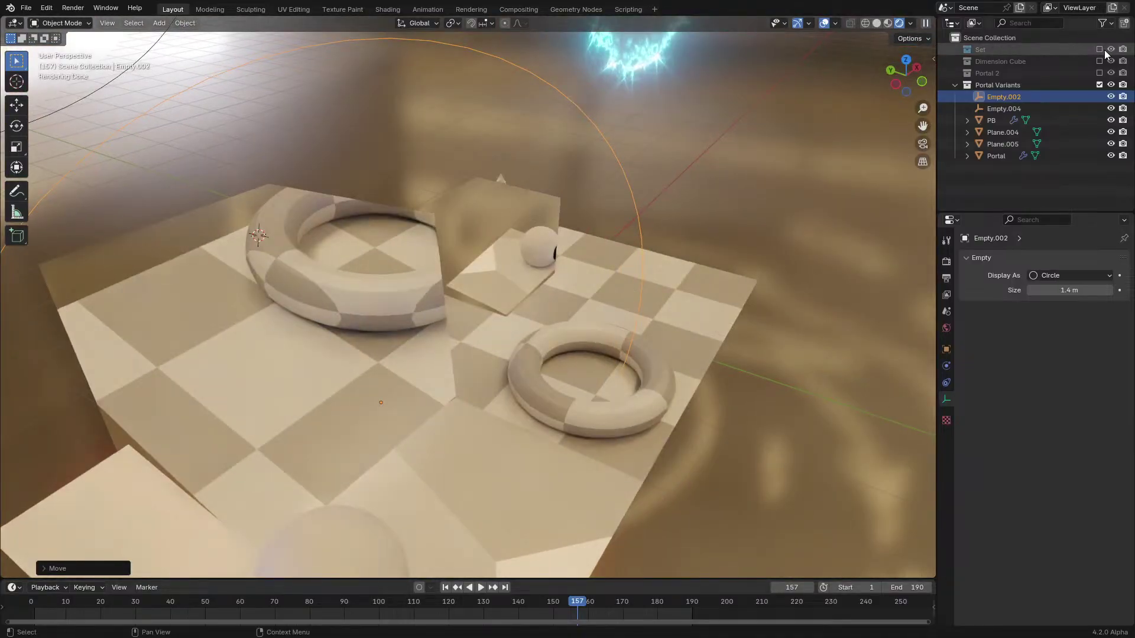
Show the Set collection and select the Portal object to view the cube portals inside the room
{"action": "left_click", "coordinate": [1099, 50]}
{"action": "middle_click_drag", "start_coordinate": [833, 187], "coordinate": [442, 272]}
{"action": "left_click", "coordinate": [442, 271]}
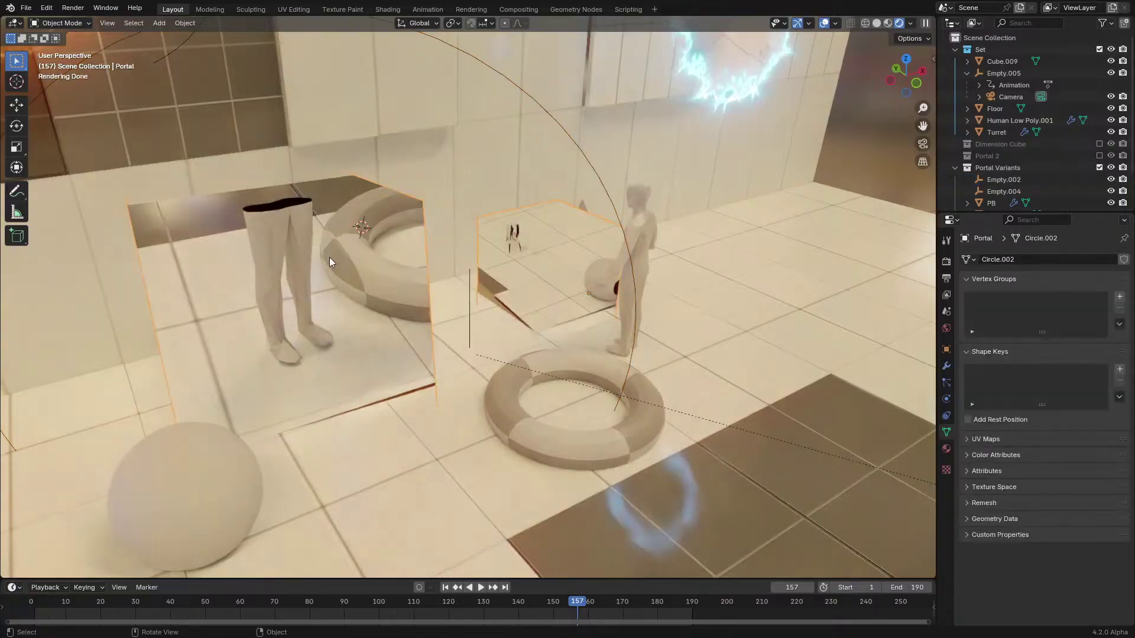
{"action": "middle_click_drag", "start_coordinate": [329, 257], "coordinate": [280, 310]}
Scale Empty.002 down uniformly and raise it along the global Z axis
{"action": "left_click", "coordinate": [635, 206]}
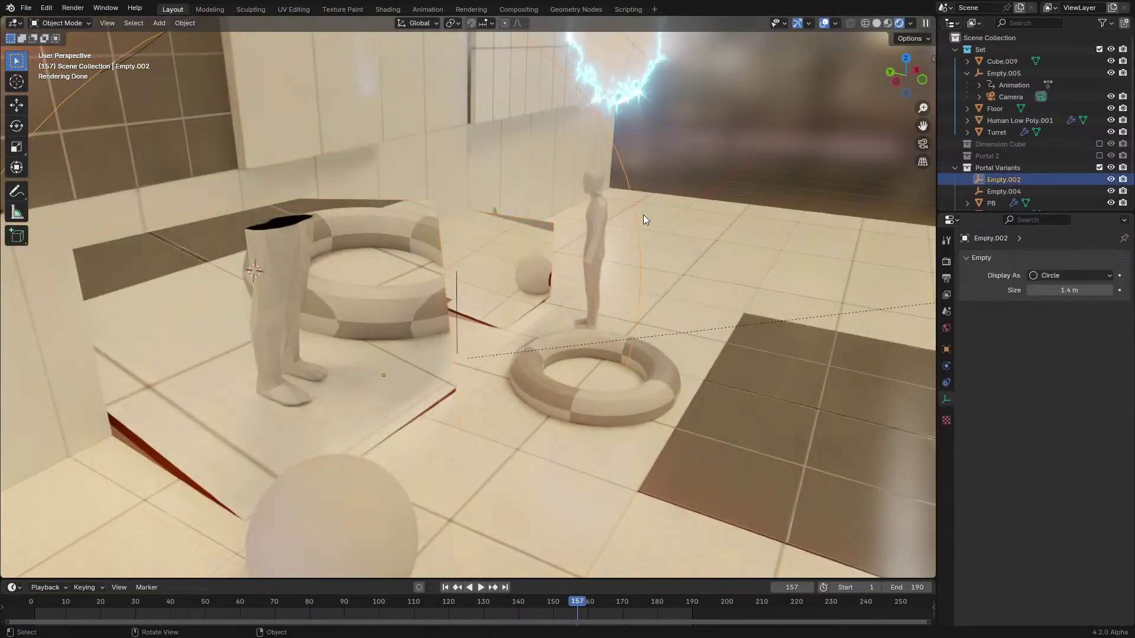
{"action": "key", "text": "s"}
{"action": "left_click", "coordinate": [515, 285]}
{"action": "key", "text": "g"}
{"action": "key", "text": "z"}
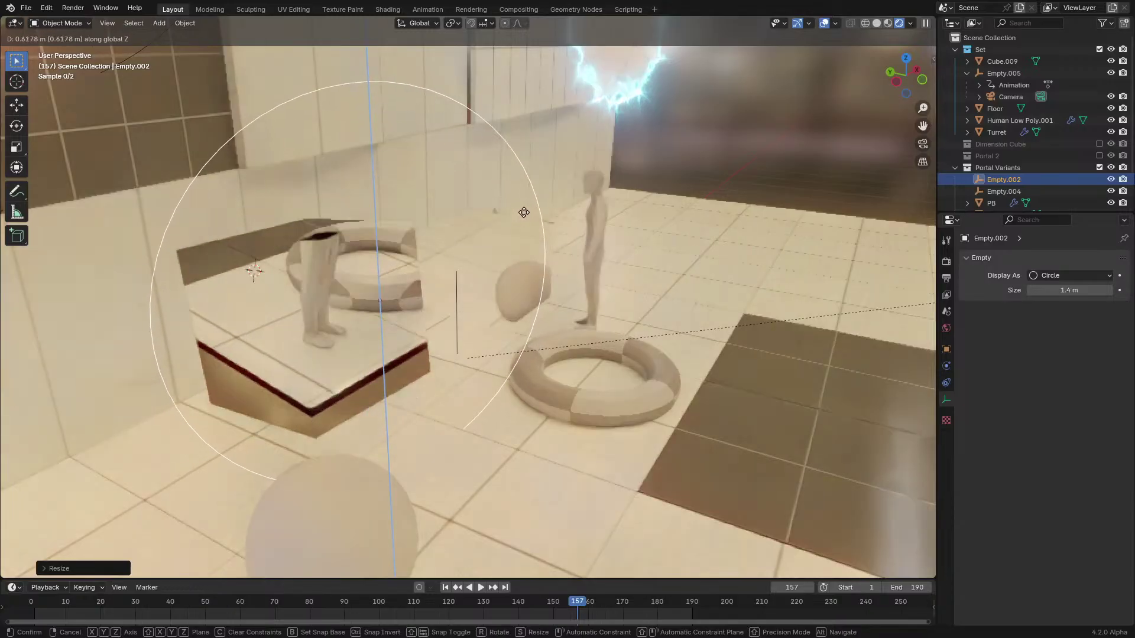
{"action": "left_click", "coordinate": [577, 251]}
Move the Portal object along the global Z axis and examine both cube portals with the human figure
{"action": "left_click", "coordinate": [505, 267]}
{"action": "key", "text": "g"}
{"action": "key", "text": "z"}
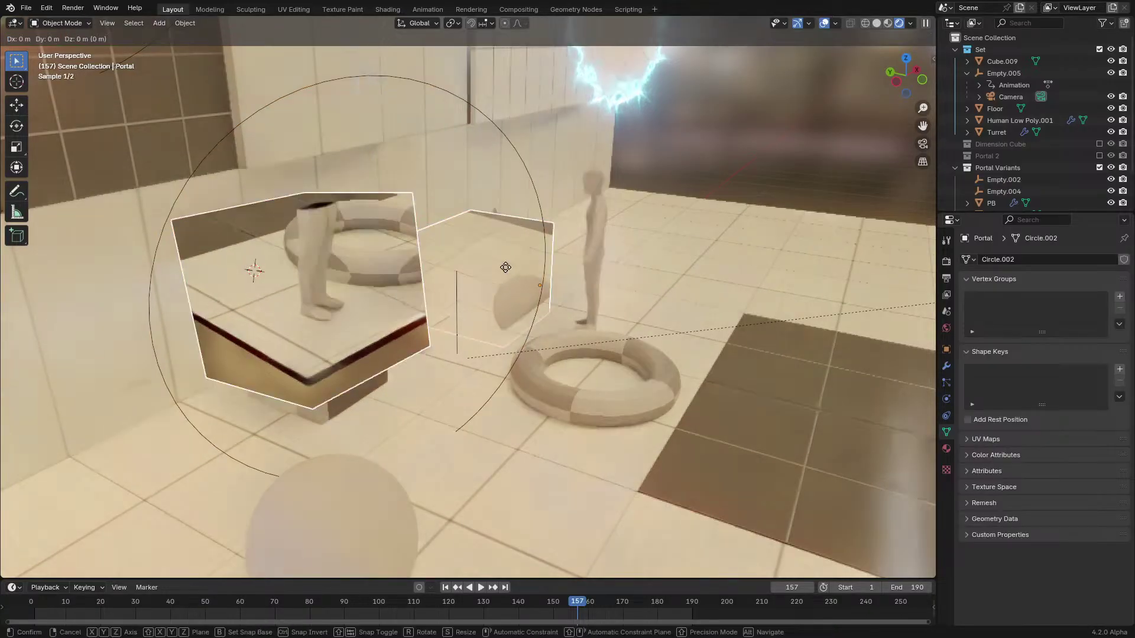
{"action": "left_click", "coordinate": [651, 322]}
{"action": "mouse_move", "coordinate": [651, 321]}
{"action": "middle_mouse_down"}
{"action": "mouse_move", "coordinate": [689, 305]}
{"action": "mouse_move", "coordinate": [598, 306]}
{"action": "mouse_move", "coordinate": [648, 302]}
{"action": "middle_mouse_up"}
{"action": "scroll", "coordinate": [429, 295], "scroll_direction": "up", "scroll_amount": 2}
{"action": "scroll", "coordinate": [430, 298], "scroll_direction": "down", "scroll_amount": 4}
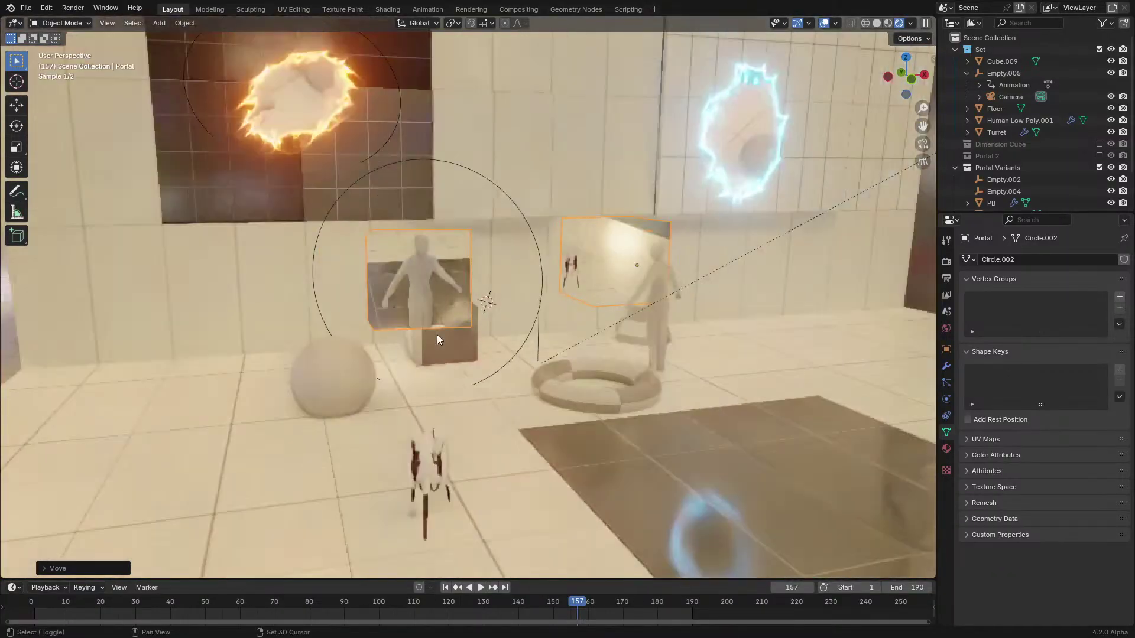
{"action": "middle_click_drag", "start_coordinate": [438, 335], "coordinate": [546, 324], "text": "shift"}
{"action": "scroll", "coordinate": [462, 314], "scroll_direction": "up", "scroll_amount": 3}
Undo the recent scaling and moves of Empty.002 and the Portal, and the display of the Set collection
{"action": "key", "text": "ctrl+z"}
{"action": "key", "text": "ctrl+z"}
{"action": "key", "text": "ctrl+z"}
{"action": "key", "text": "ctrl+z"}
{"action": "key", "text": "ctrl+z"}
{"action": "key", "text": "ctrl+z"}
{"action": "key", "text": "ctrl+z"}
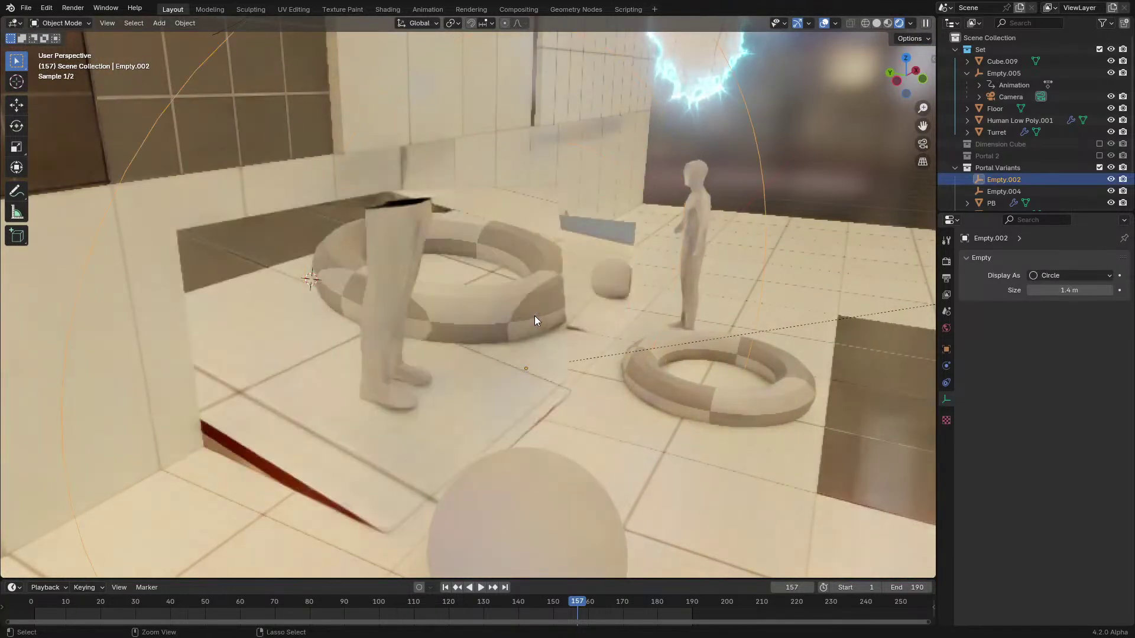
{"action": "key", "text": "ctrl+z"}
{"action": "key", "text": "ctrl+z"}
{"action": "key", "text": "ctrl+z"}
{"action": "key", "text": "ctrl+z"}
{"action": "key", "text": "ctrl+z"}
{"action": "key", "text": "ctrl+z"}
{"action": "key", "text": "ctrl+z"}
{"action": "key", "text": "ctrl+z"}
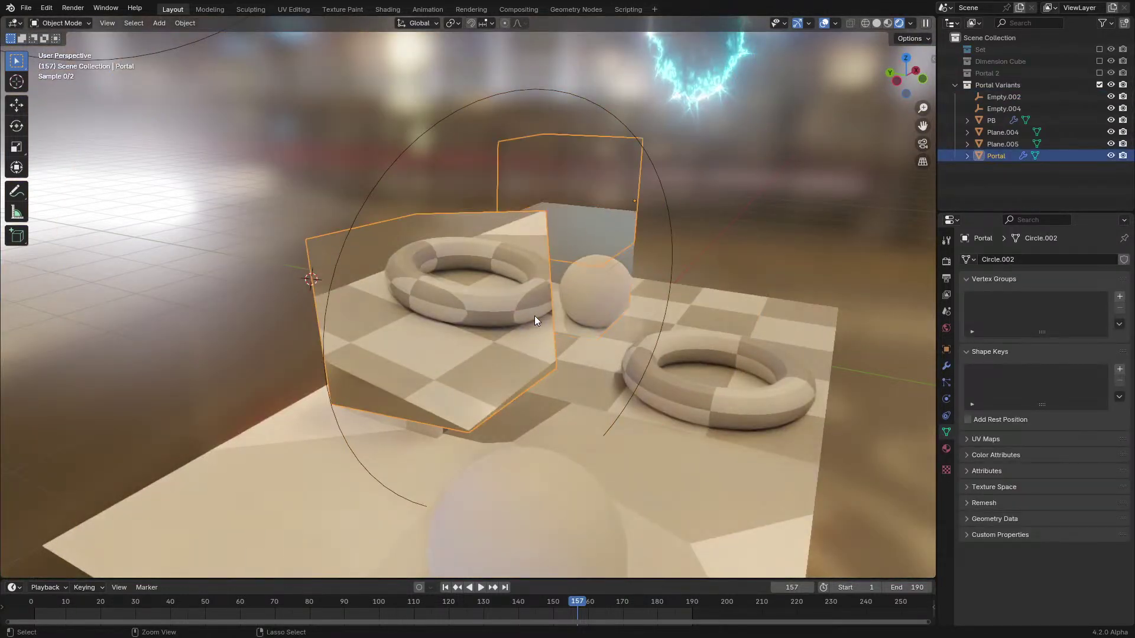
Revert the Portal's earlier cube edits back to the Edit Mode state at frame 125, and return to Object Mode
{"action": "key", "text": "Up"}
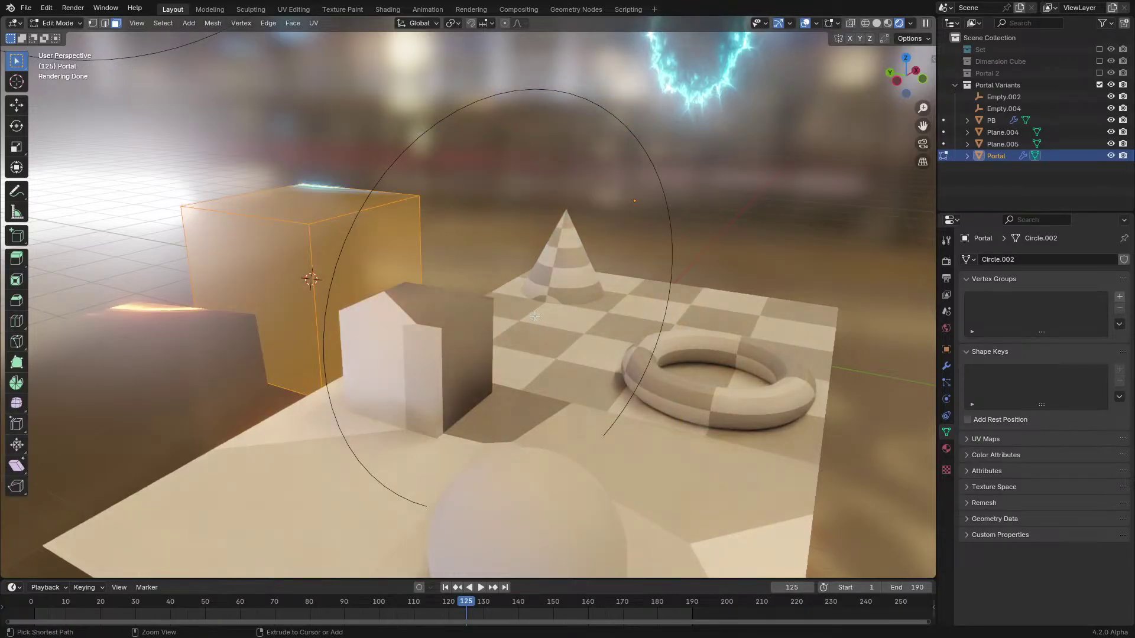
{"action": "mouse_move", "coordinate": [535, 315]}
{"action": "middle_mouse_down"}
{"action": "mouse_move", "coordinate": [503, 301]}
{"action": "mouse_move", "coordinate": [509, 319]}
{"action": "mouse_move", "coordinate": [536, 304]}
{"action": "middle_mouse_up"}
{"action": "key", "text": "Tab"}
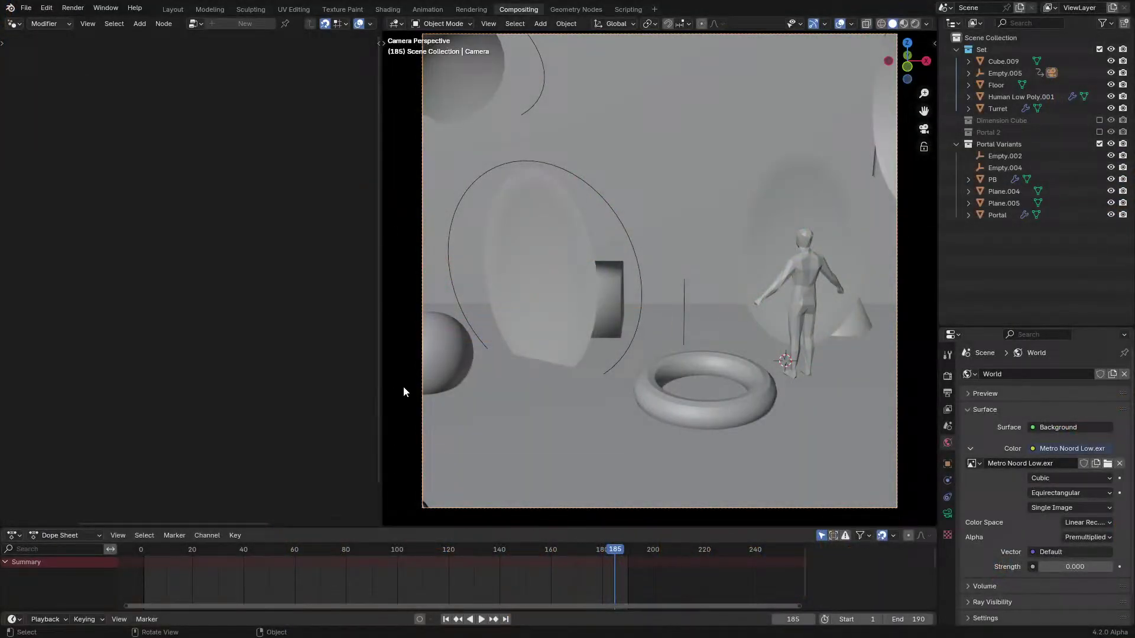
Switch the camera view in the Compositing workspace to Rendered shading
{"action": "left_click", "coordinate": [404, 391]}
{"action": "key", "text": "z"}
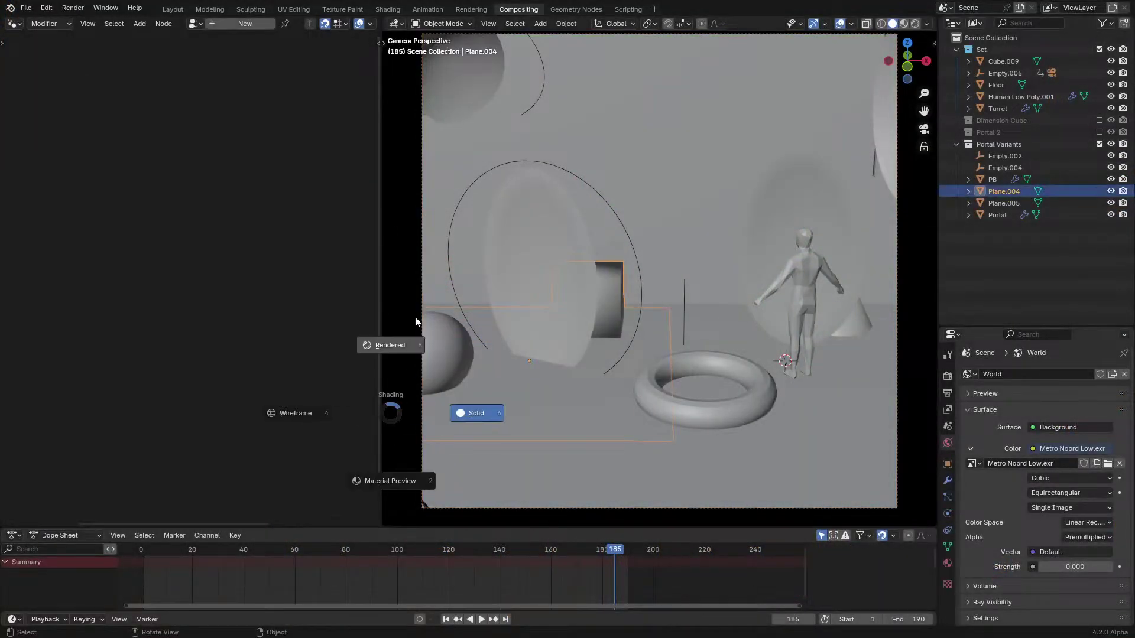
{"action": "left_click", "coordinate": [416, 323]}
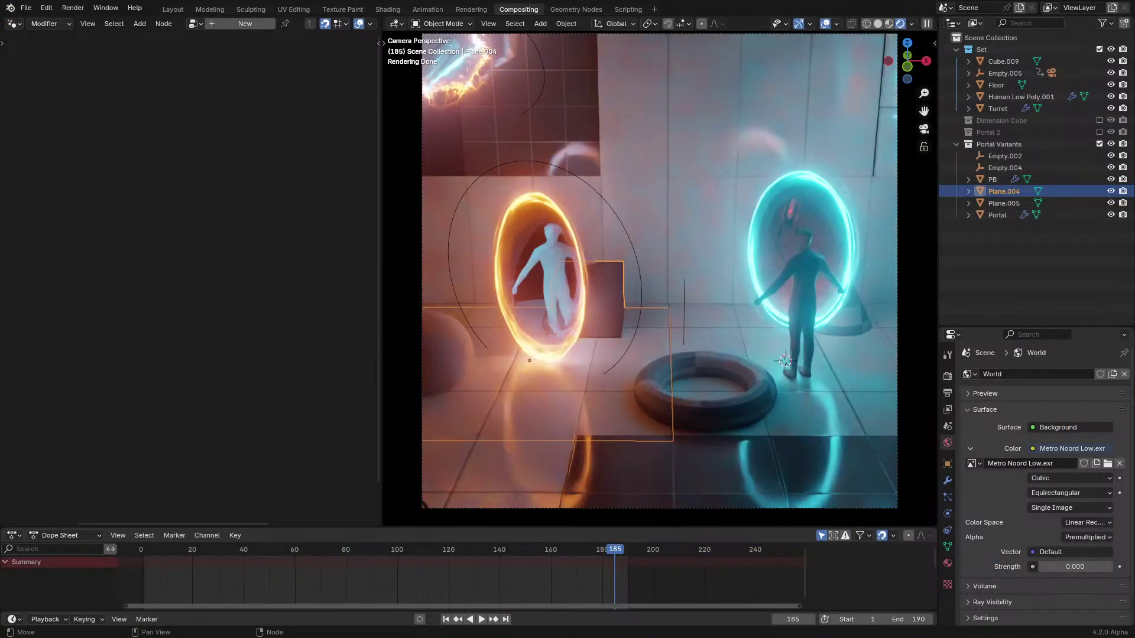
{"action": "left_click", "coordinate": [403, 431]}
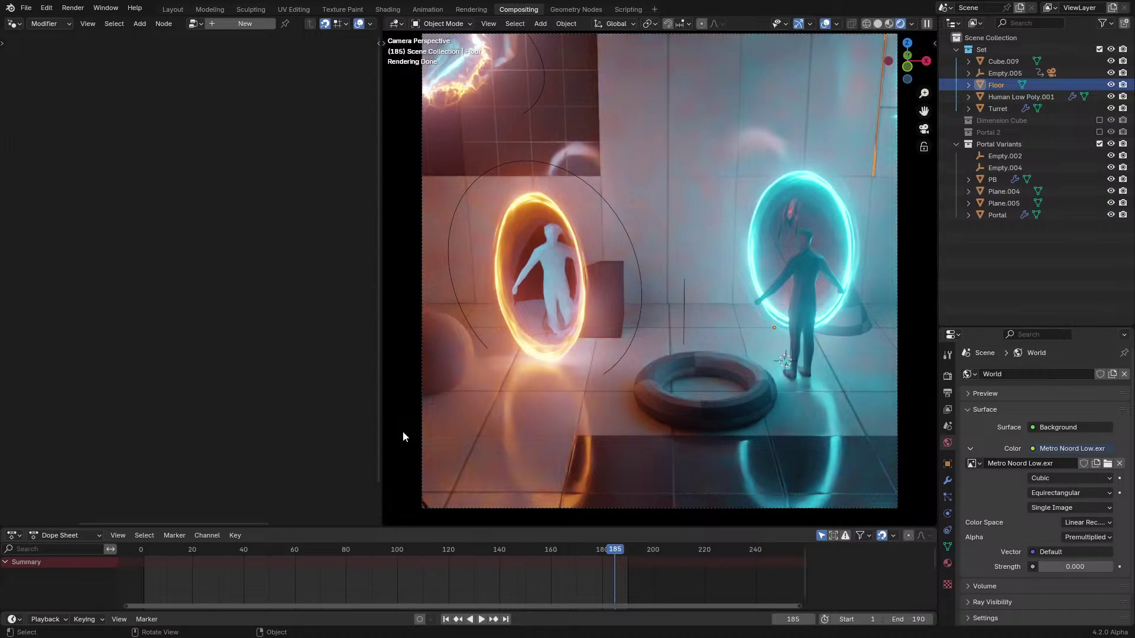
Play and pause the animation, select the PB portals on the wall, and examine the rendered oval portals from other angles
{"action": "key", "text": "space"}
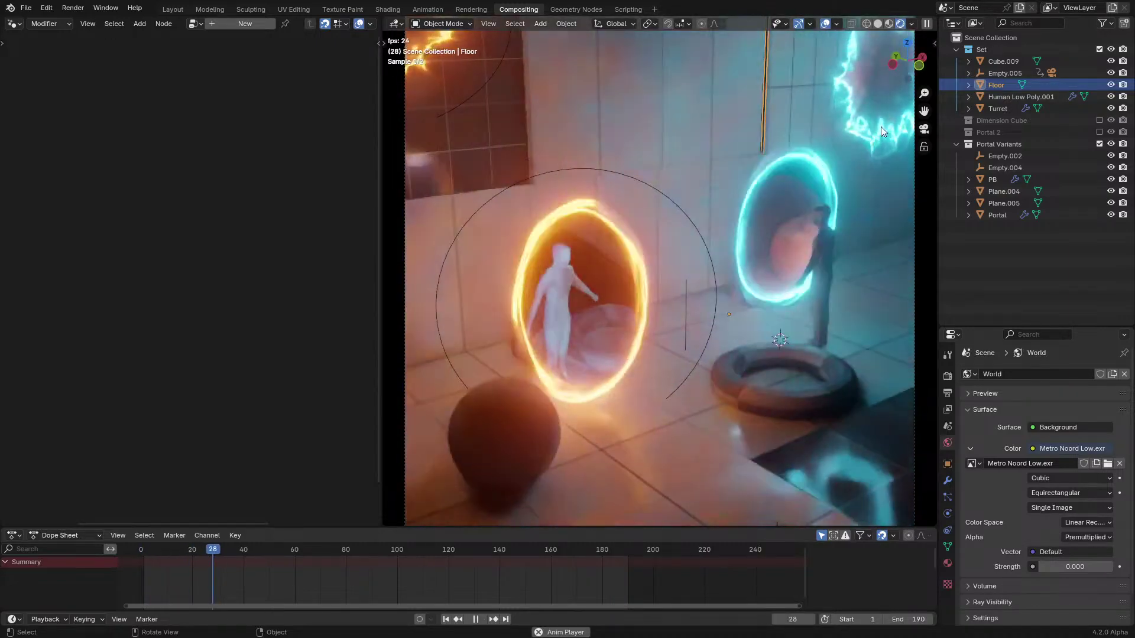
{"action": "left_click", "coordinate": [882, 126]}
{"action": "key", "text": "space"}
{"action": "key", "text": "space"}
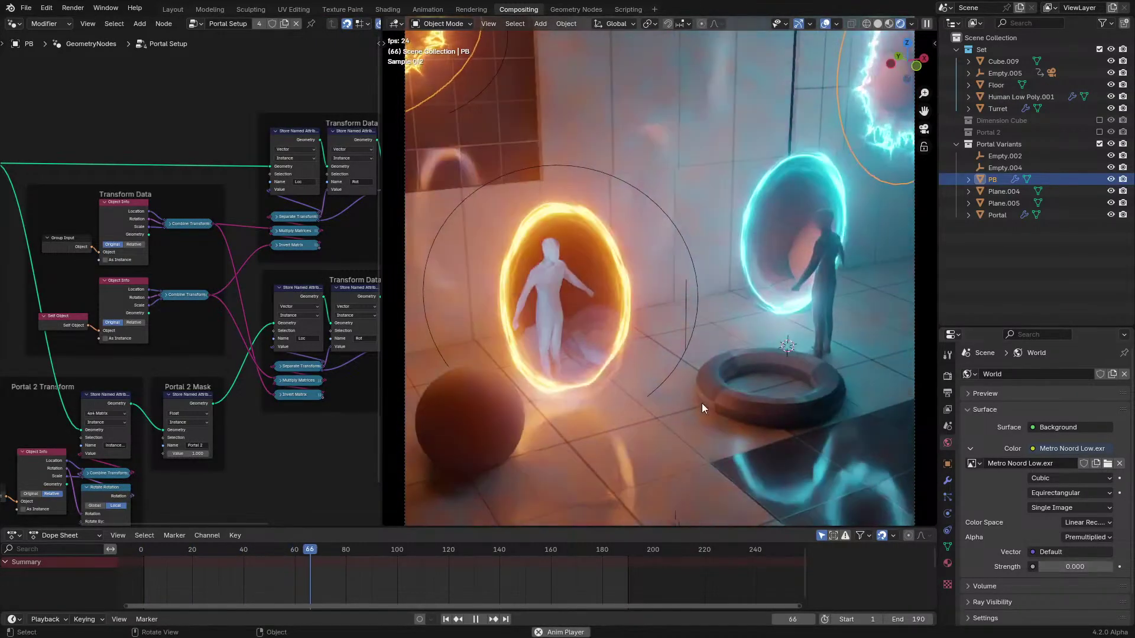
{"action": "key", "text": "space"}
{"action": "middle_click_drag", "start_coordinate": [715, 365], "coordinate": [688, 371]}
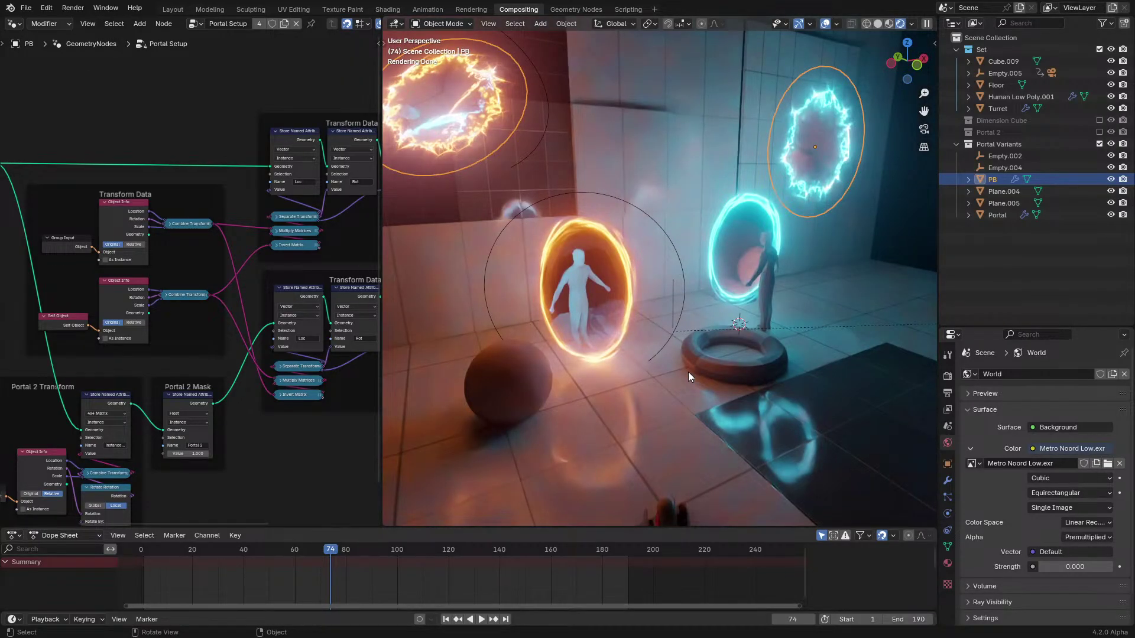
{"action": "mouse_move", "coordinate": [689, 371]}
{"action": "middle_mouse_down"}
{"action": "mouse_move", "coordinate": [708, 355]}
{"action": "mouse_move", "coordinate": [689, 355]}
{"action": "mouse_move", "coordinate": [707, 360]}
{"action": "middle_mouse_up"}
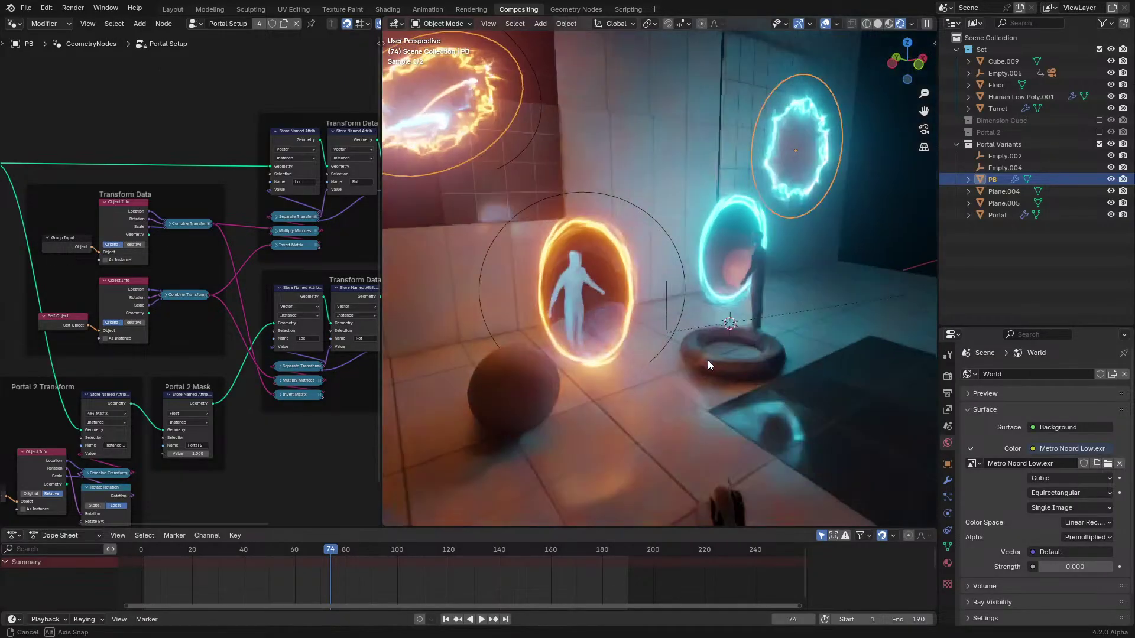
{"action": "key", "text": "space"}
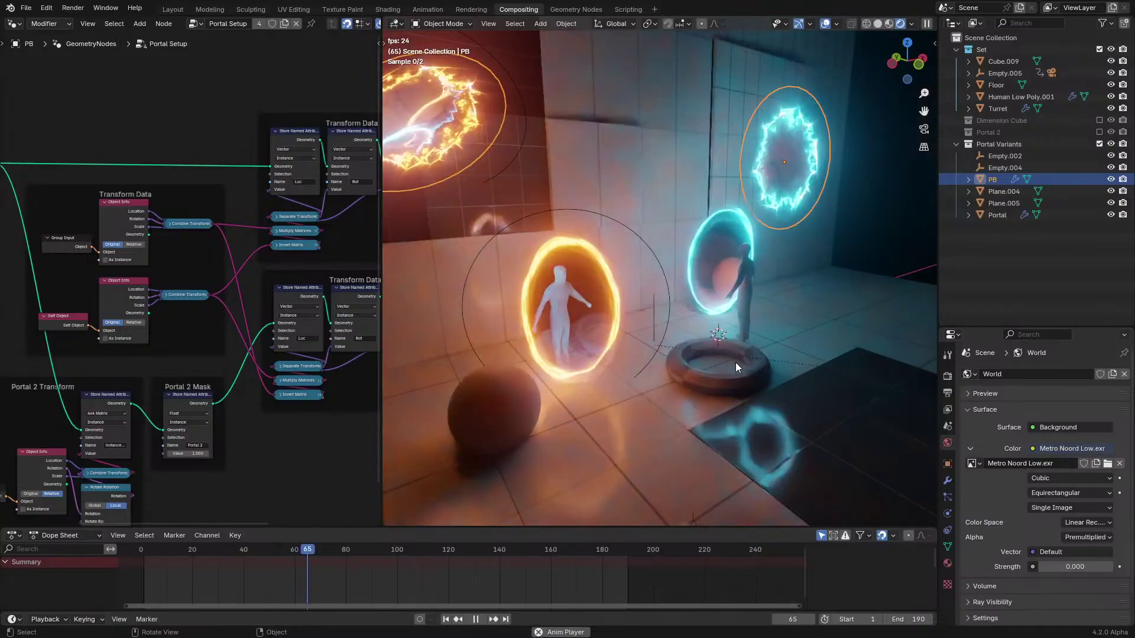
{"action": "key", "text": "space"}
{"action": "middle_click_drag", "start_coordinate": [736, 363], "coordinate": [902, 411]}
Open the scene's Color Management render settings and orbit the rendered portals
{"action": "left_click", "coordinate": [948, 376]}
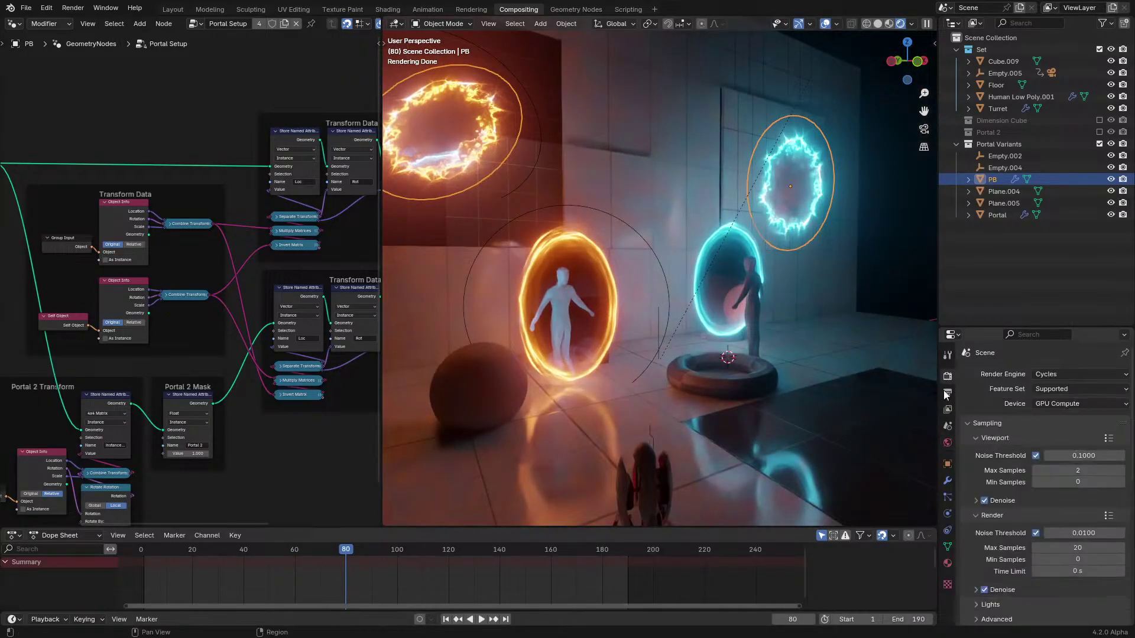
{"action": "scroll", "coordinate": [1025, 494], "scroll_direction": "down", "scroll_amount": 3}
{"action": "left_click", "coordinate": [1025, 493]}
{"action": "middle_click_drag", "start_coordinate": [705, 319], "coordinate": [704, 337]}
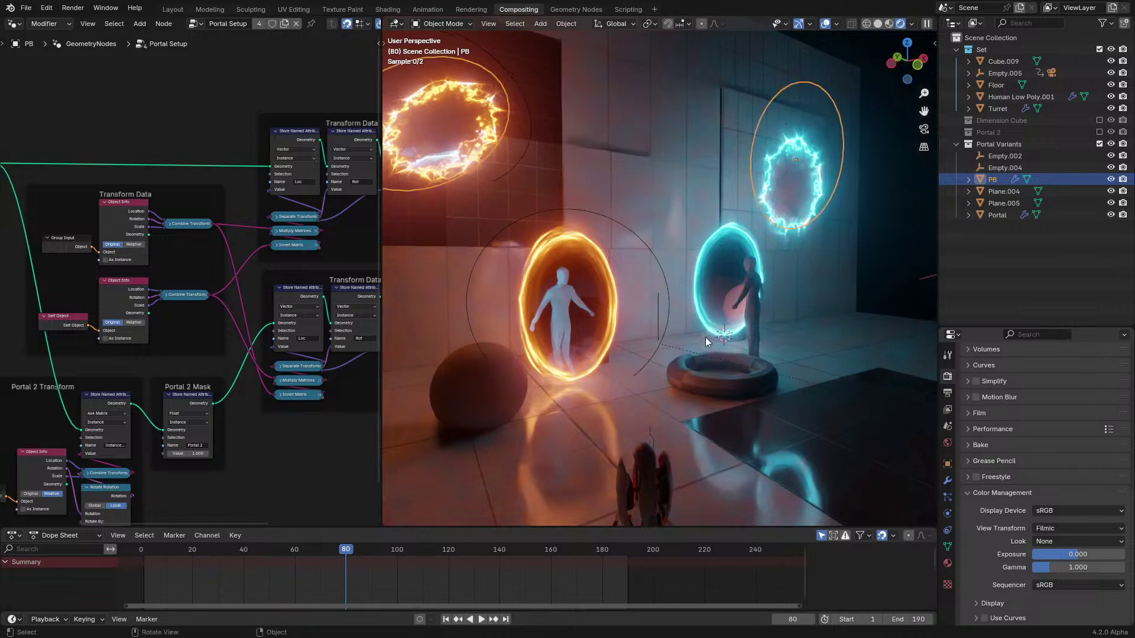
Try the AgX and Khronos PBR Neutral view transforms on the rendered portals
{"action": "left_click", "coordinate": [1085, 534]}
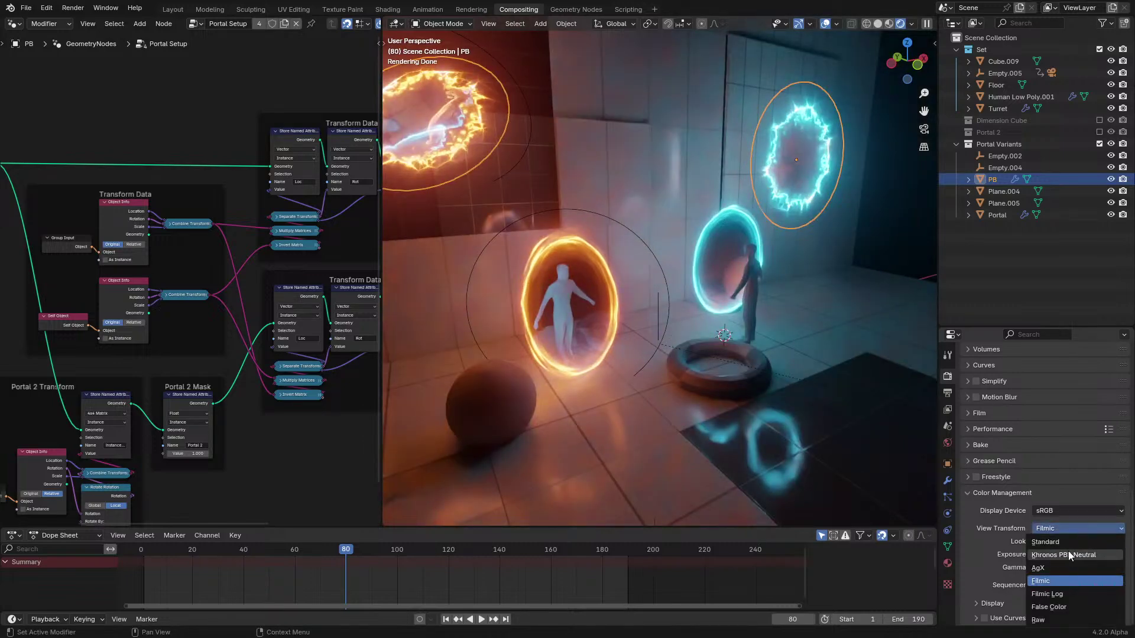
{"action": "left_click", "coordinate": [1061, 565]}
{"action": "left_click", "coordinate": [1062, 528]}
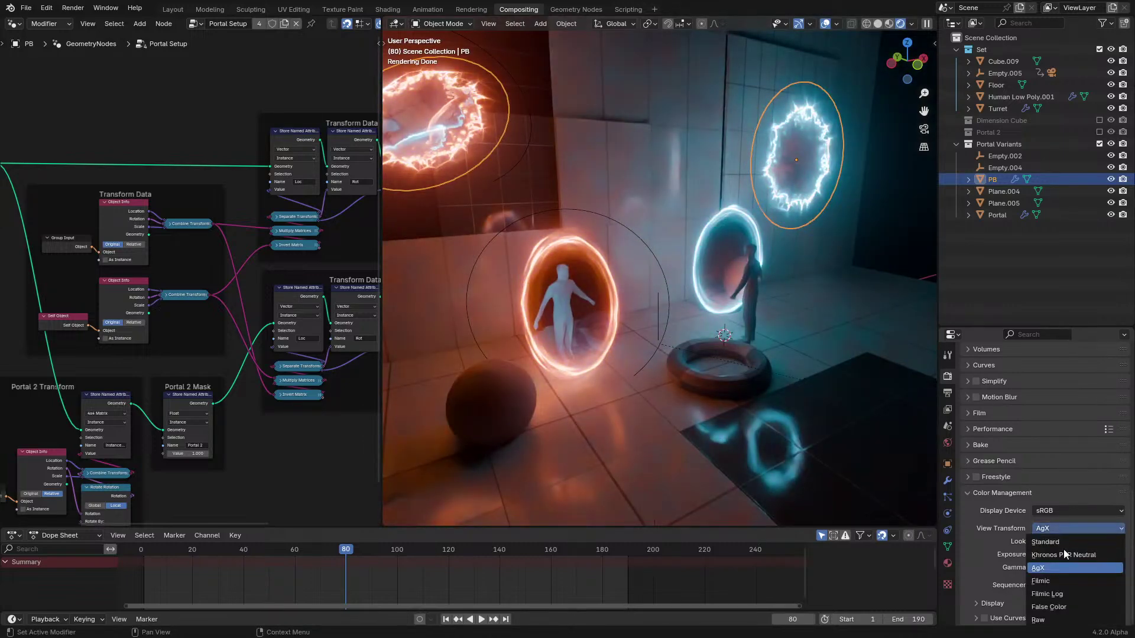
{"action": "left_click", "coordinate": [1061, 558]}
{"action": "middle_click_drag", "start_coordinate": [775, 435], "coordinate": [767, 395]}
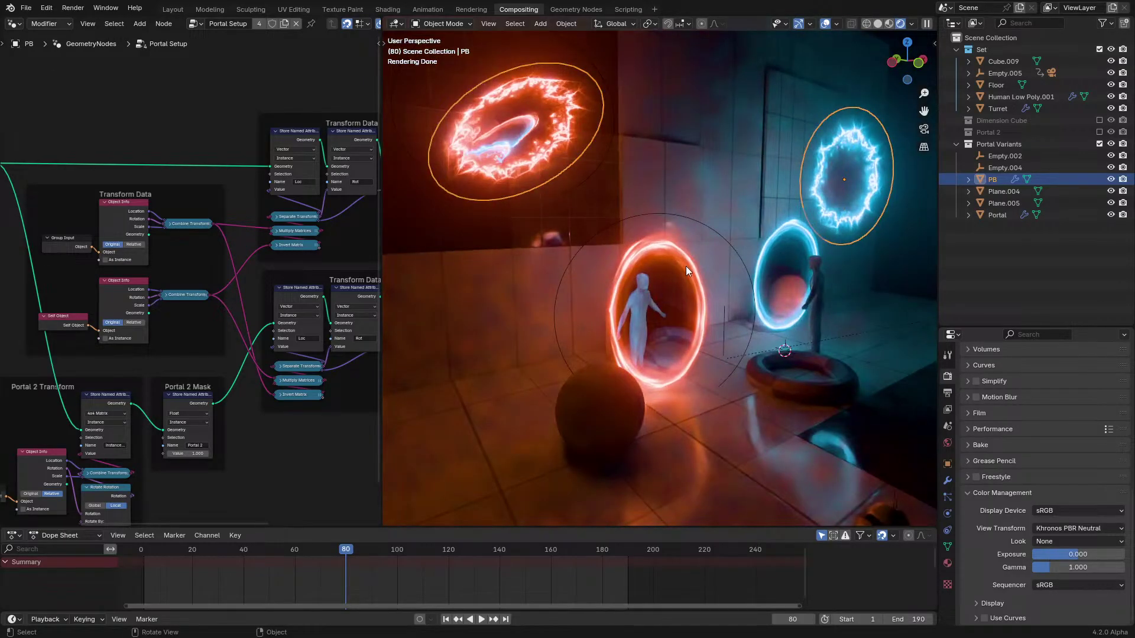
Select the orange oval Portal and show the Emission nodes of its Portals R material in the Shader Editor
{"action": "left_click", "coordinate": [641, 234]}
{"action": "left_click", "coordinate": [14, 23]}
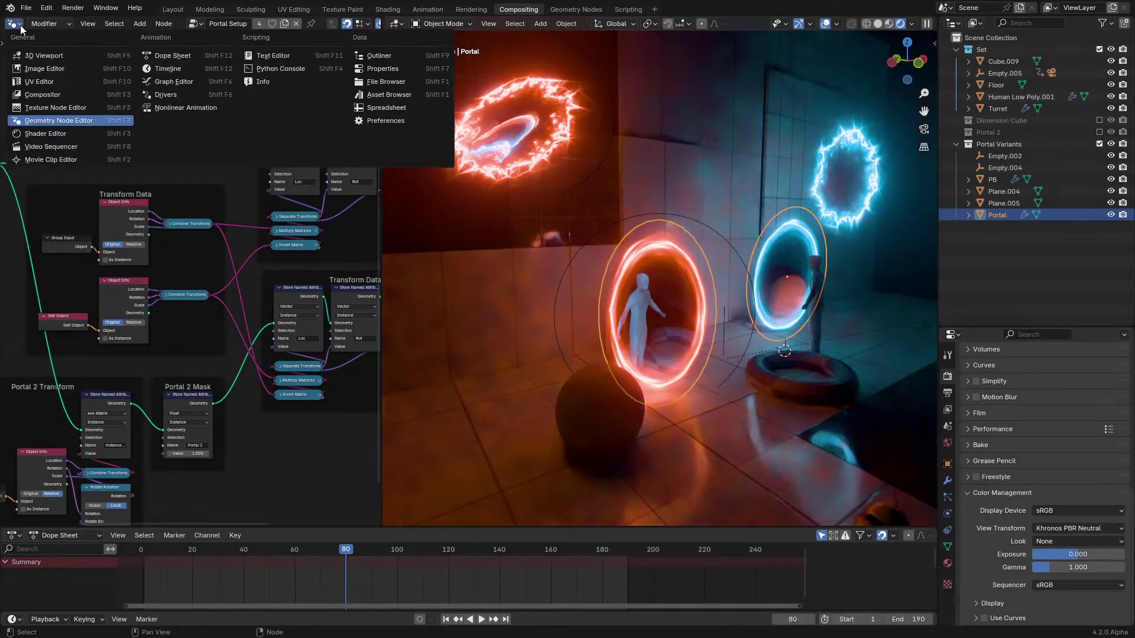
{"action": "left_click", "coordinate": [41, 135]}
{"action": "scroll", "coordinate": [100, 236], "scroll_direction": "up", "scroll_amount": 5}
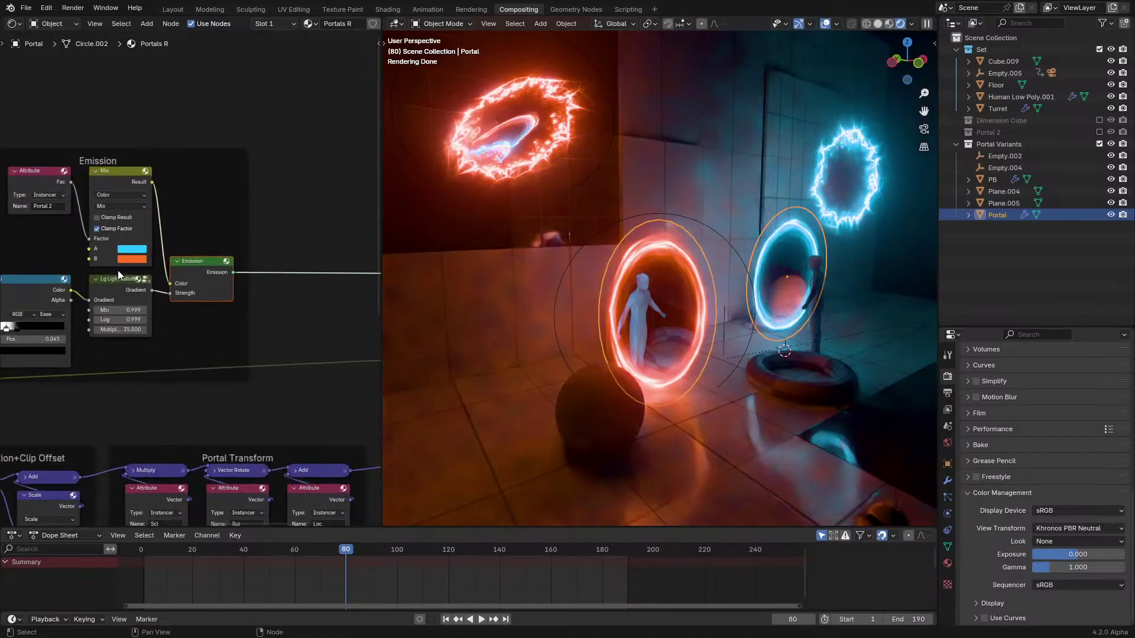
Try a paler, less saturated orange for color B of the Mix node in the Emission frame
{"action": "left_click", "coordinate": [103, 256]}
{"action": "left_click_drag", "start_coordinate": [146, 151], "coordinate": [145, 146]}
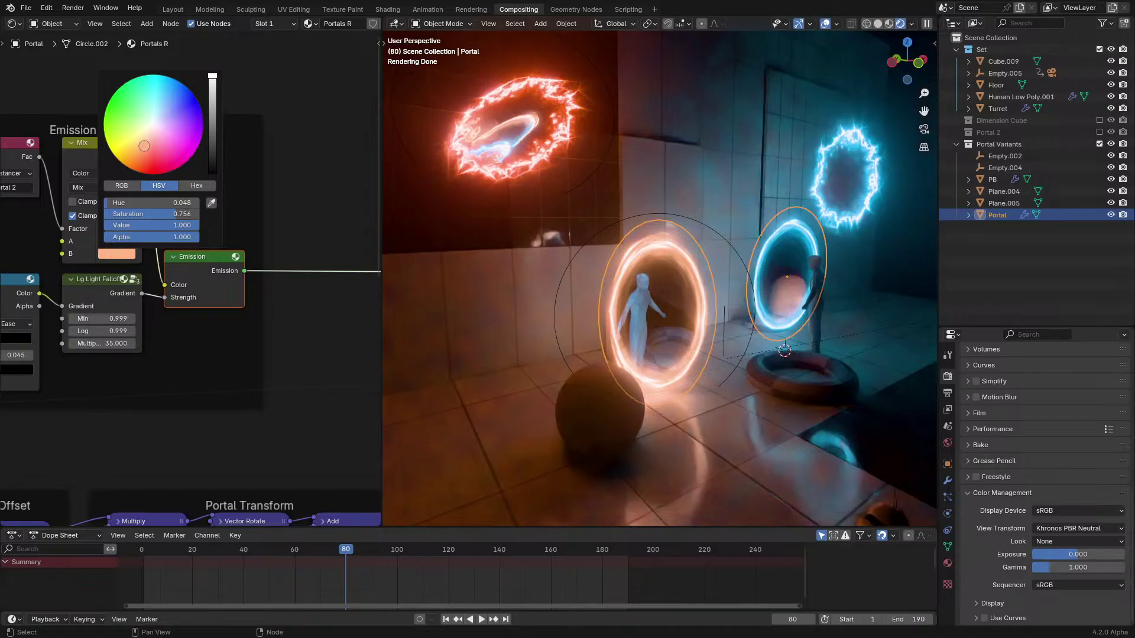
{"action": "key", "text": "Escape"}
Try the AgX view transform and check its Look options, and set the view transform back to Filmic
{"action": "left_click", "coordinate": [1076, 524]}
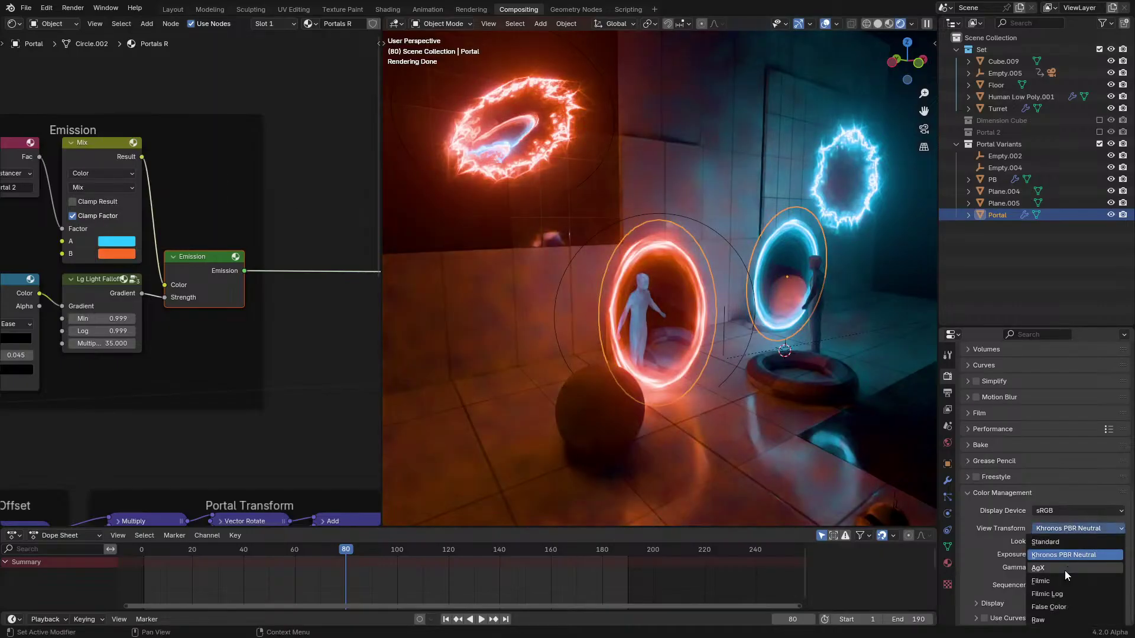
{"action": "left_click", "coordinate": [1065, 569]}
{"action": "left_click", "coordinate": [1068, 542]}
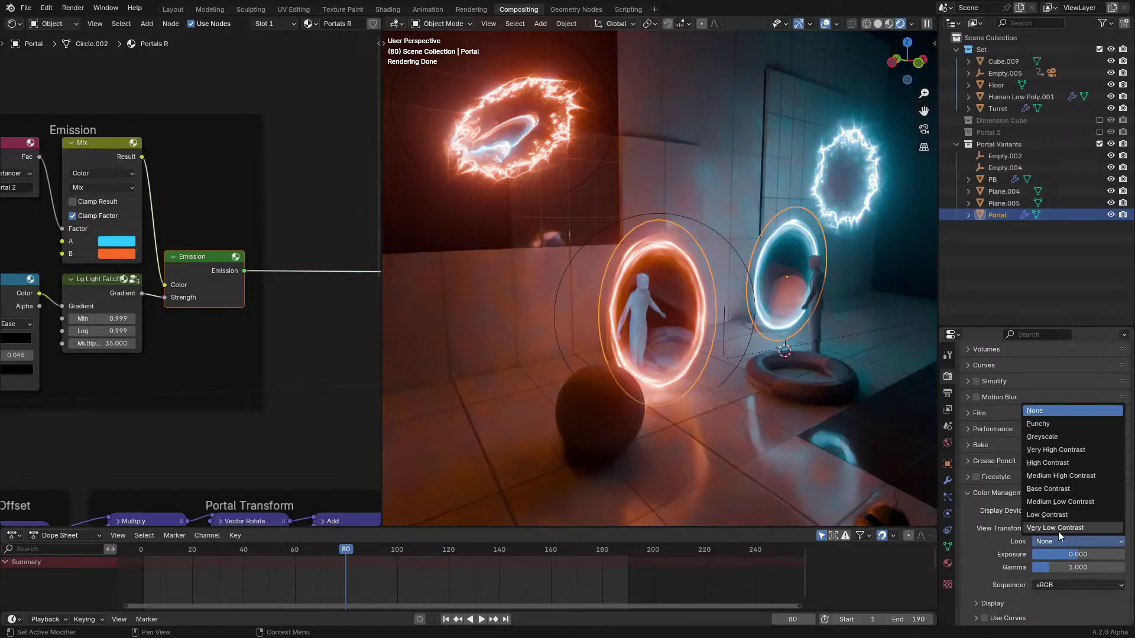
{"action": "left_click", "coordinate": [1055, 538]}
{"action": "left_click", "coordinate": [1086, 530]}
{"action": "left_click", "coordinate": [1044, 583]}
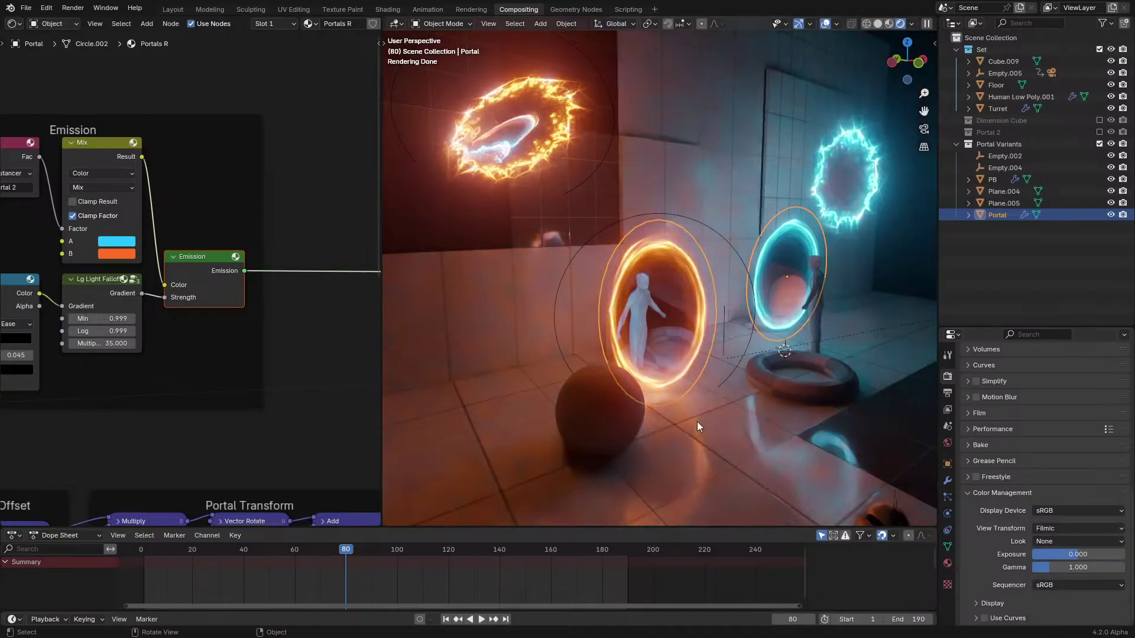
Play the rendered animation from the camera view, and select the oval Portal before resuming playback
{"action": "left_click", "coordinate": [725, 421]}
{"action": "key", "text": "KP_0"}
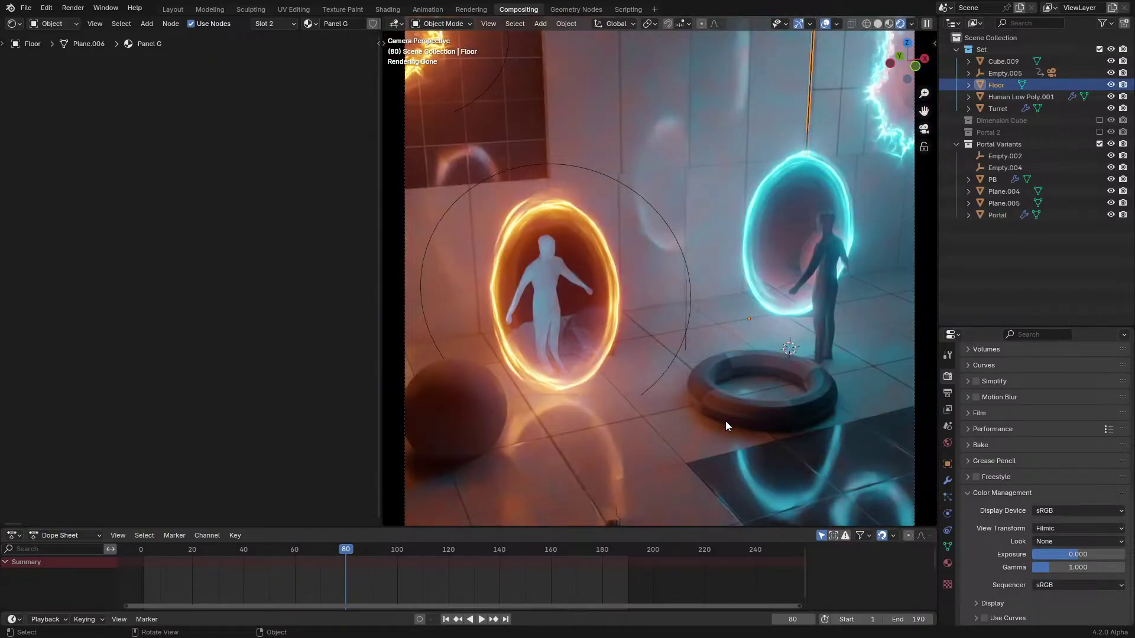
{"action": "key", "text": "space"}
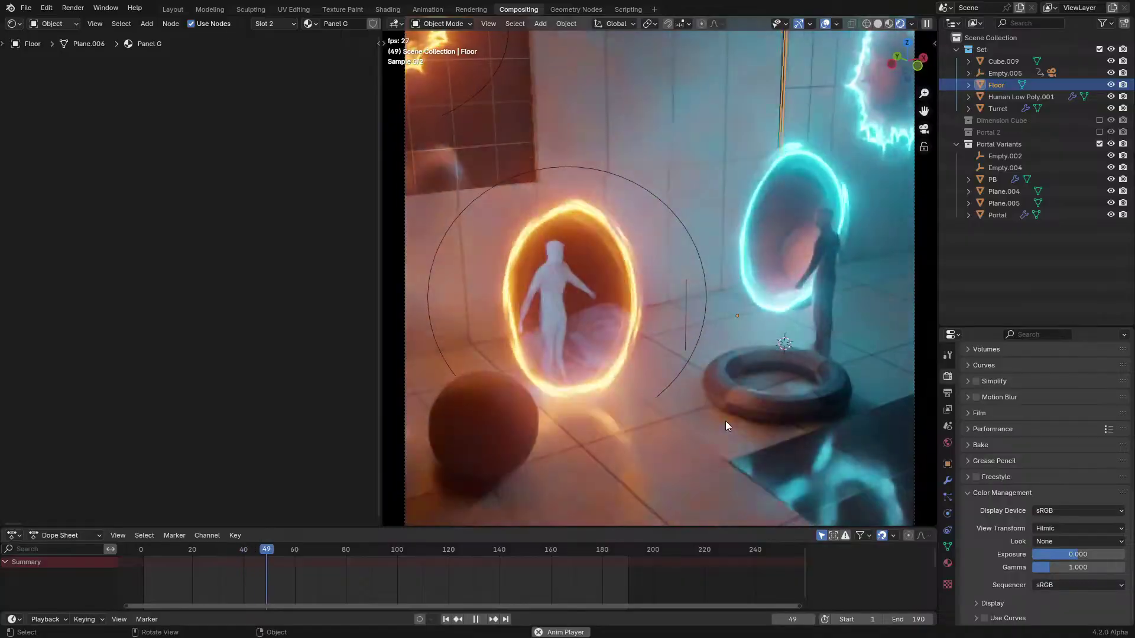
{"action": "key", "text": "space"}
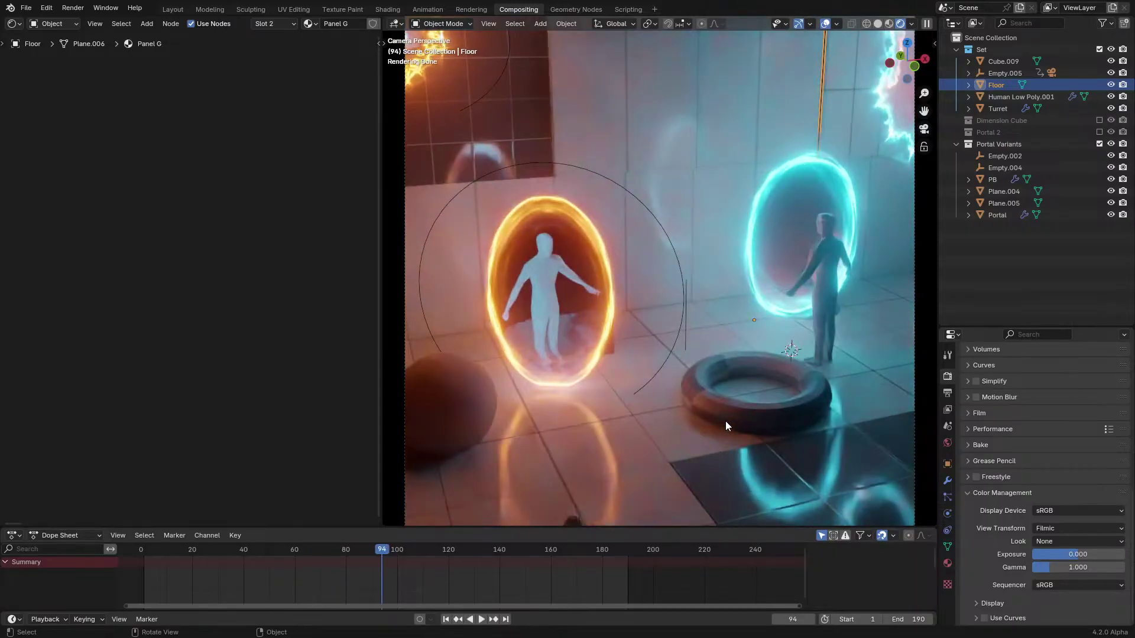
{"action": "left_click", "coordinate": [576, 203]}
{"action": "key", "text": "space"}
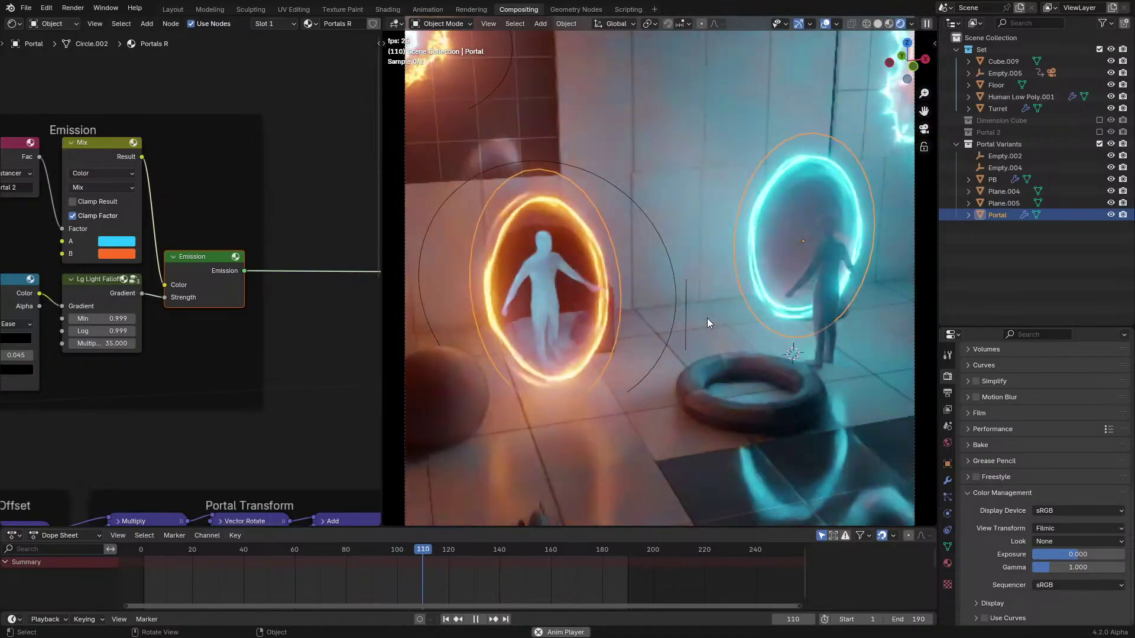